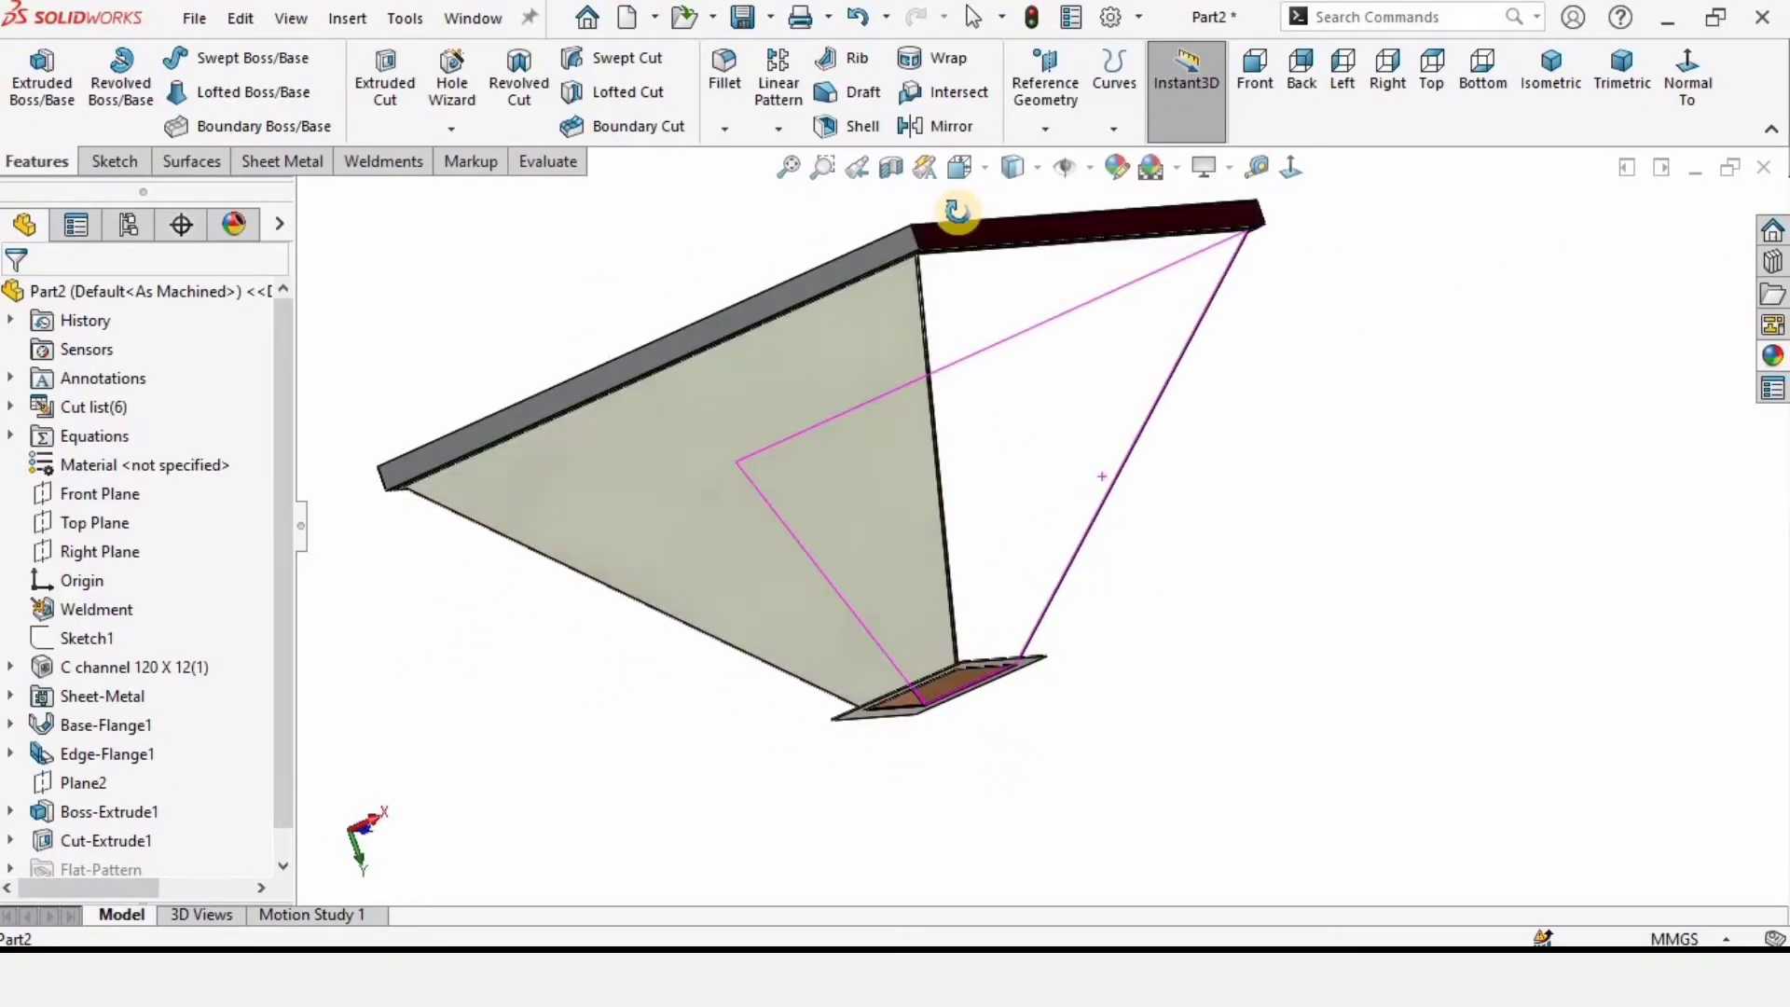
# Step: Flatten the finished hopper's sheet-metal body to examine its flat pattern
pyautogui.click(276, 163)
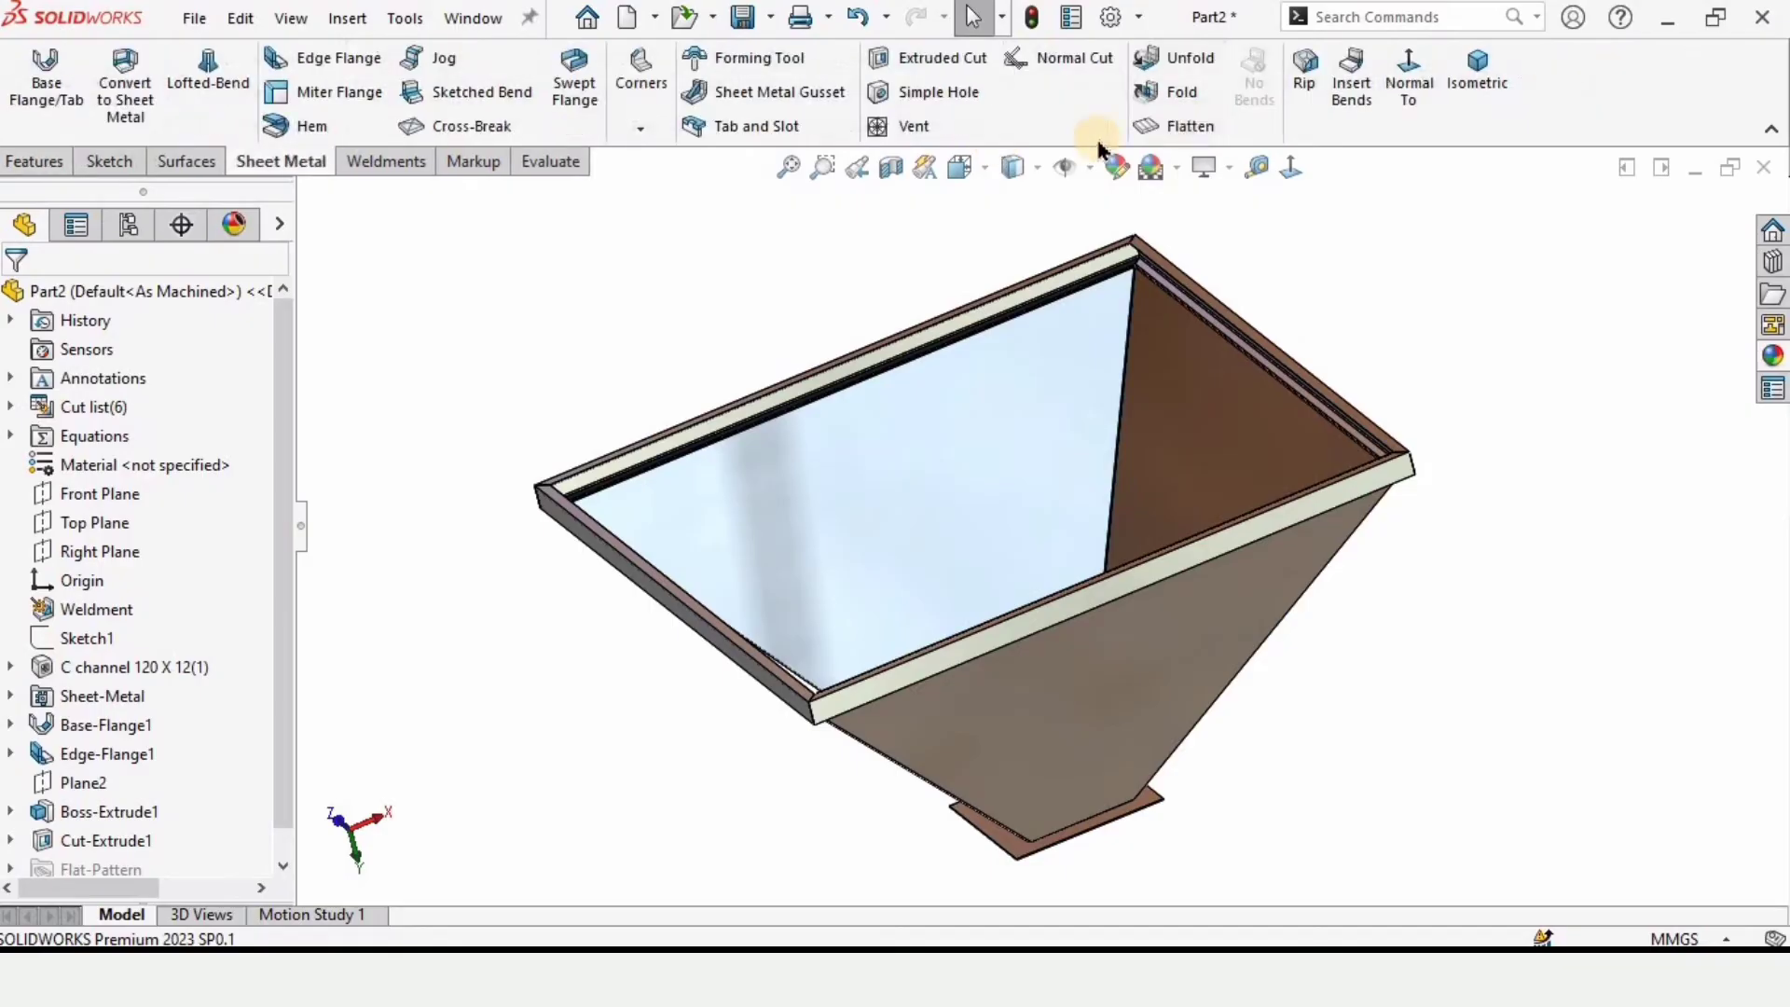
pyautogui.click(1191, 125)
pyautogui.click(1057, 431)
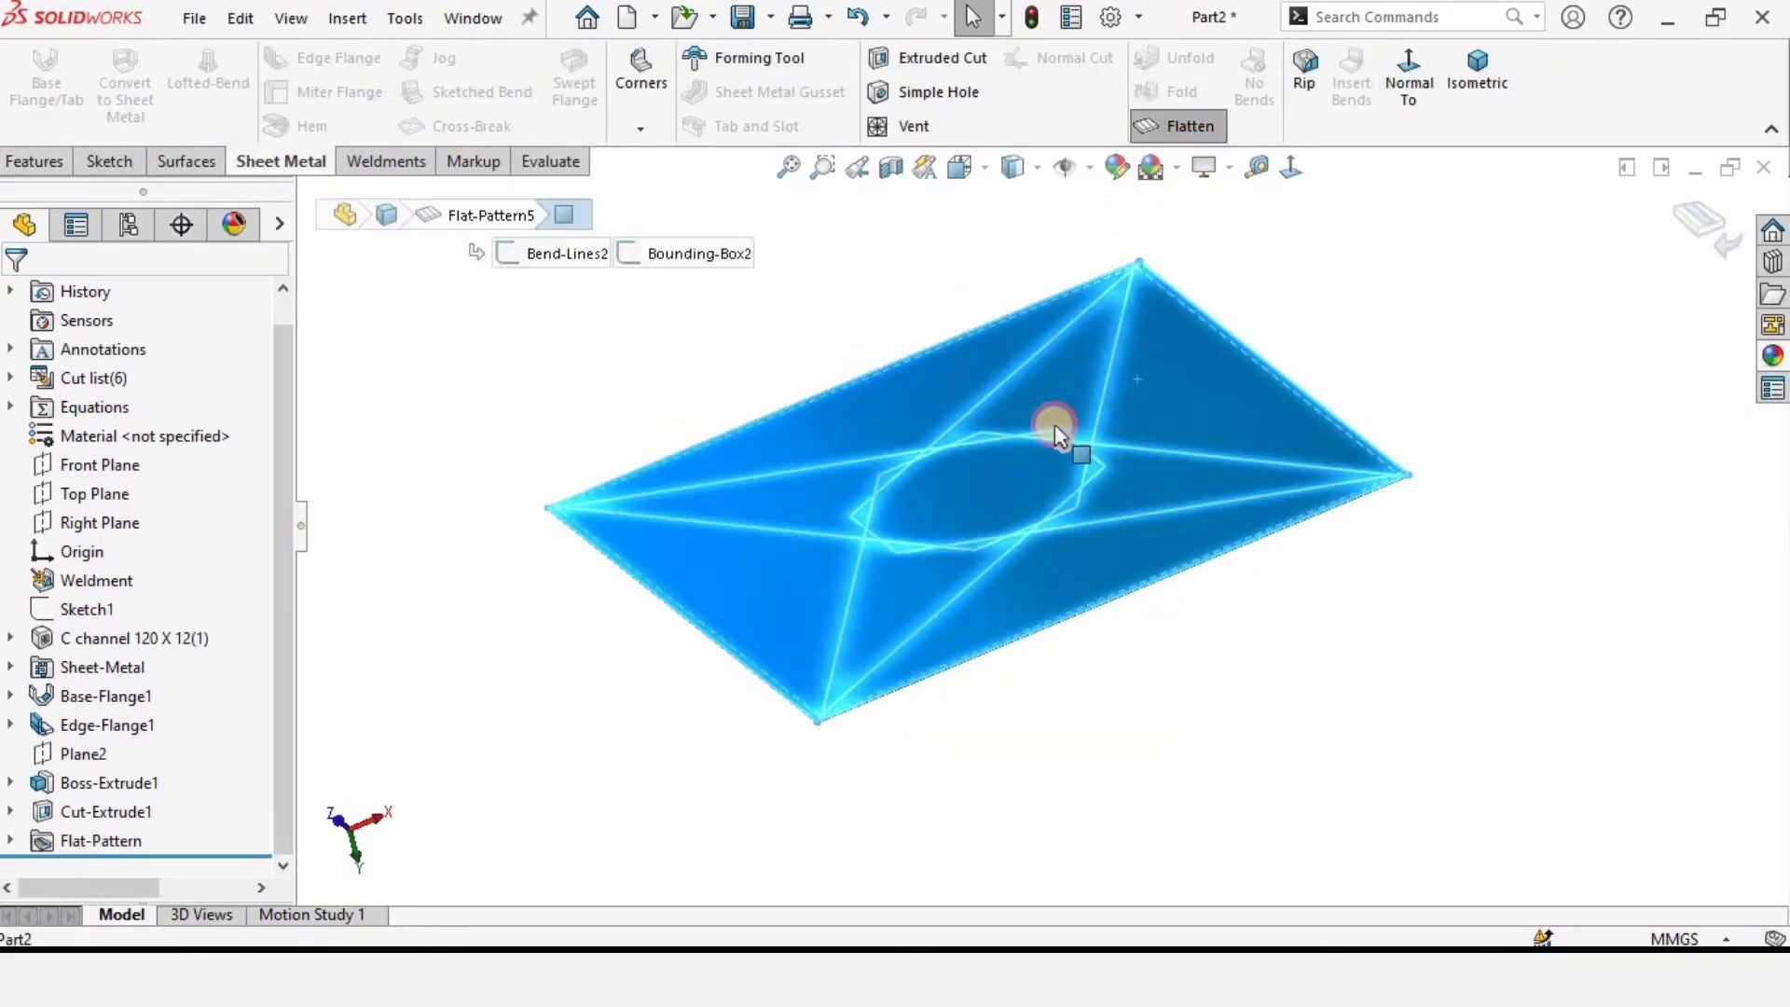
pyautogui.moveTo(1056, 432)
pyautogui.mouseDown(button='middle')
pyautogui.moveTo(1103, 500)
pyautogui.moveTo(1075, 563)
pyautogui.moveTo(1027, 520)
pyautogui.moveTo(1030, 415)
pyautogui.mouseUp(button='middle')
pyautogui.click(1094, 815)
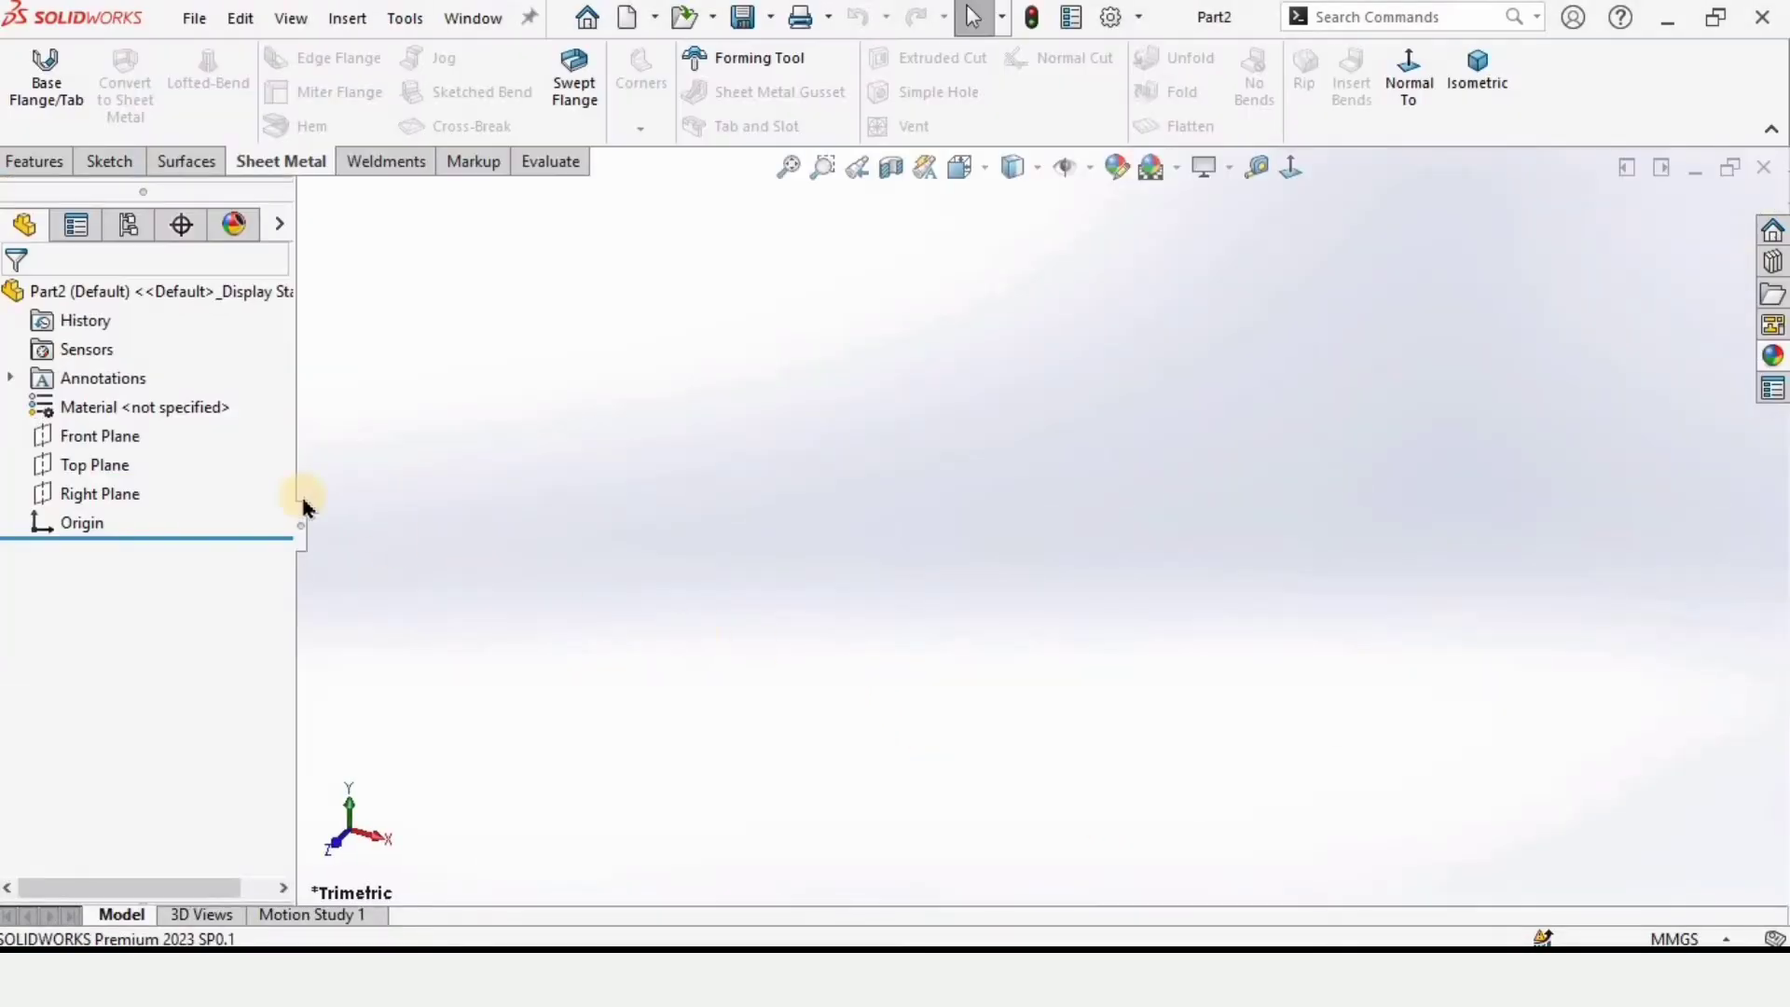
# Step: Sketch a center rectangle about 151 mm wide at the origin on the Top Plane and apply the Plain White scene
pyautogui.click(107, 465)
pyautogui.click(131, 419)
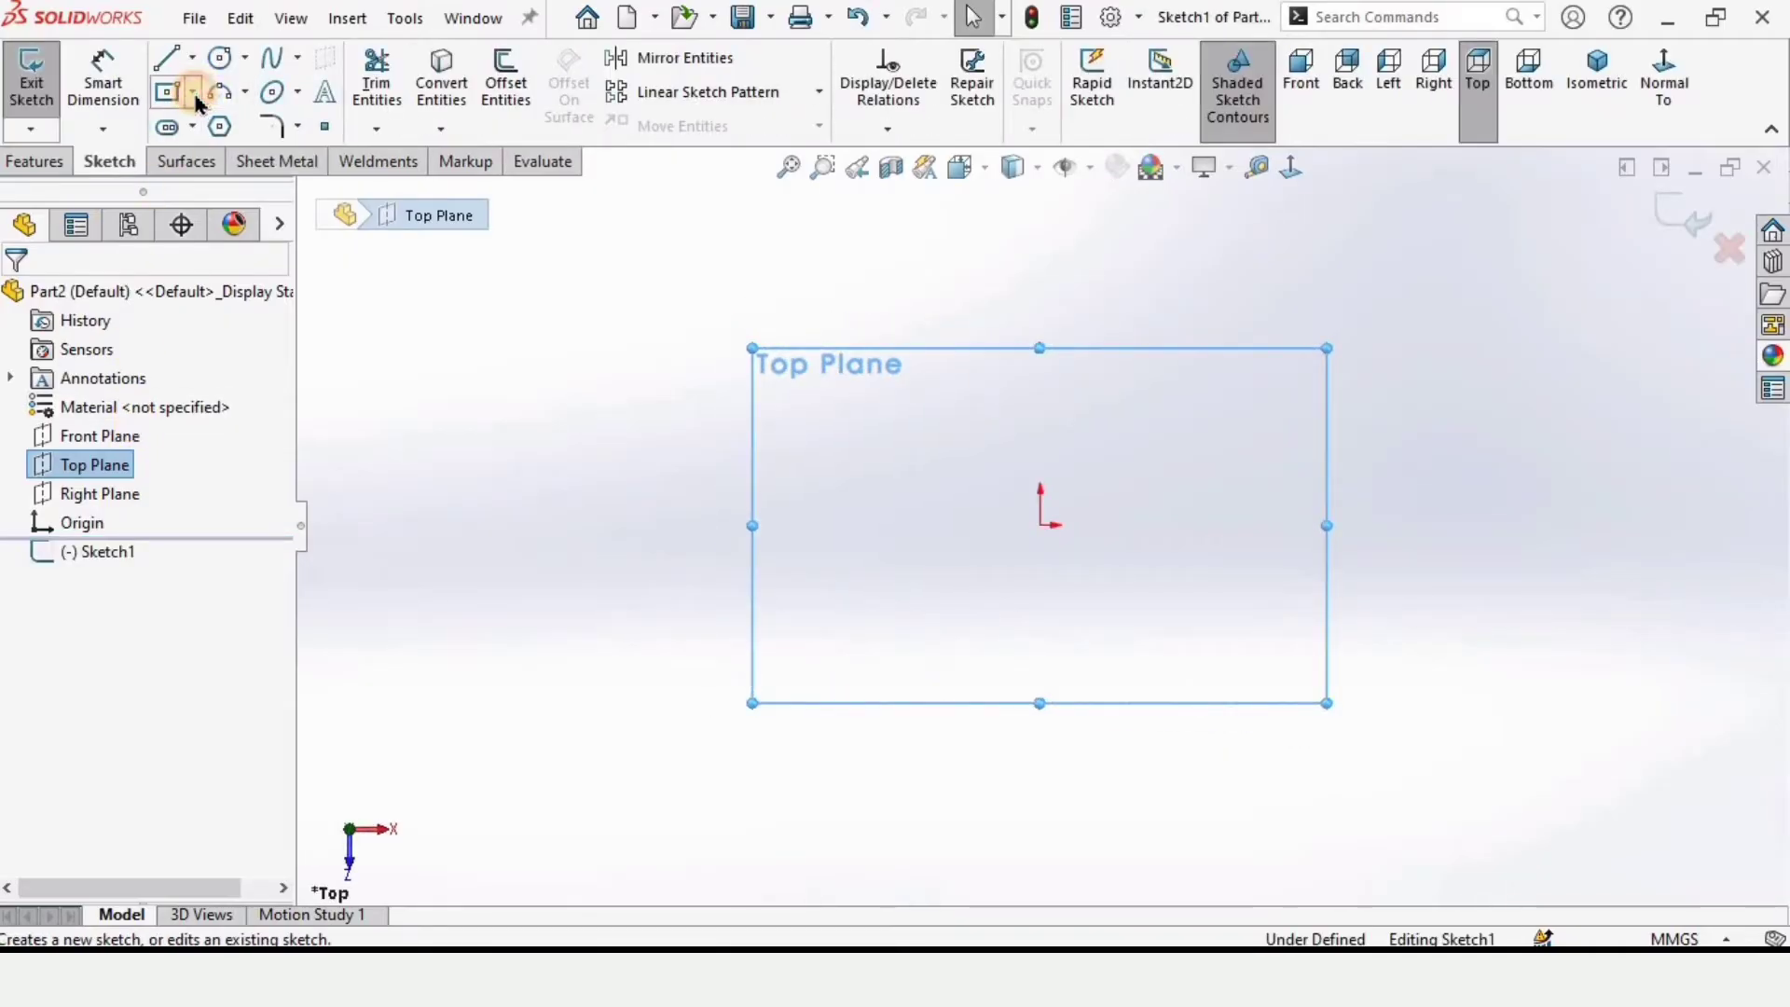
pyautogui.click(194, 94)
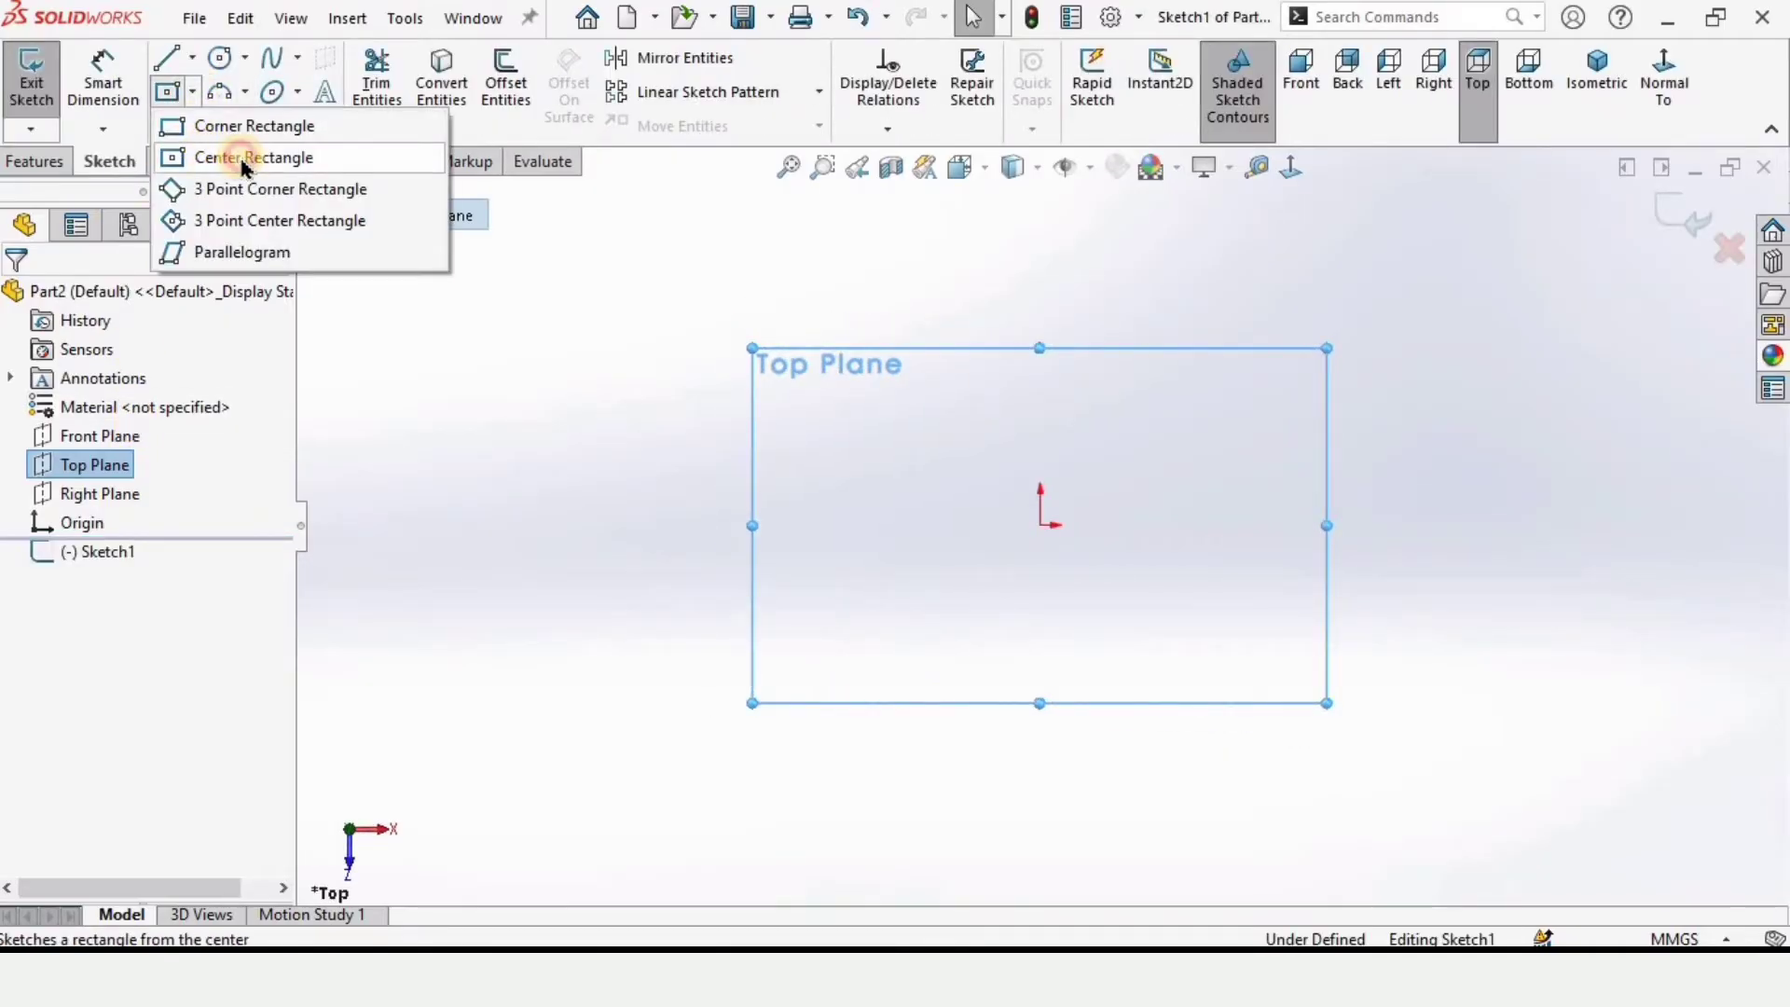
pyautogui.click(244, 161)
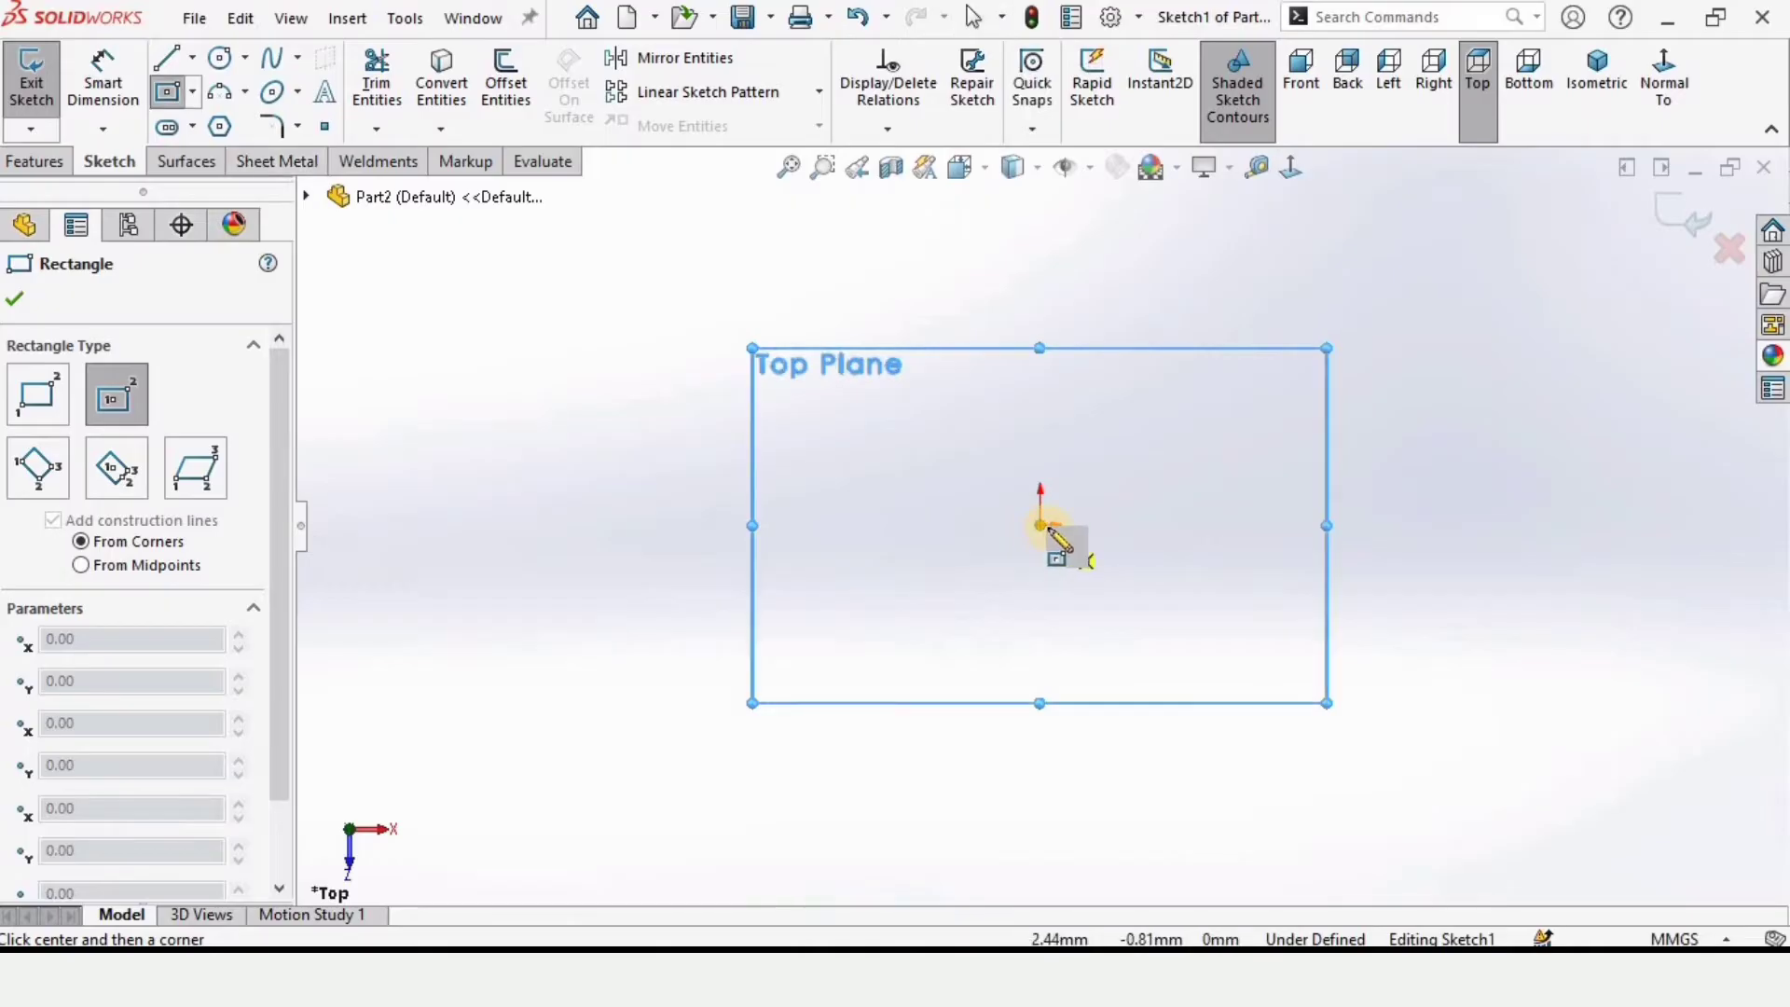
pyautogui.click(1041, 525)
pyautogui.click(797, 317)
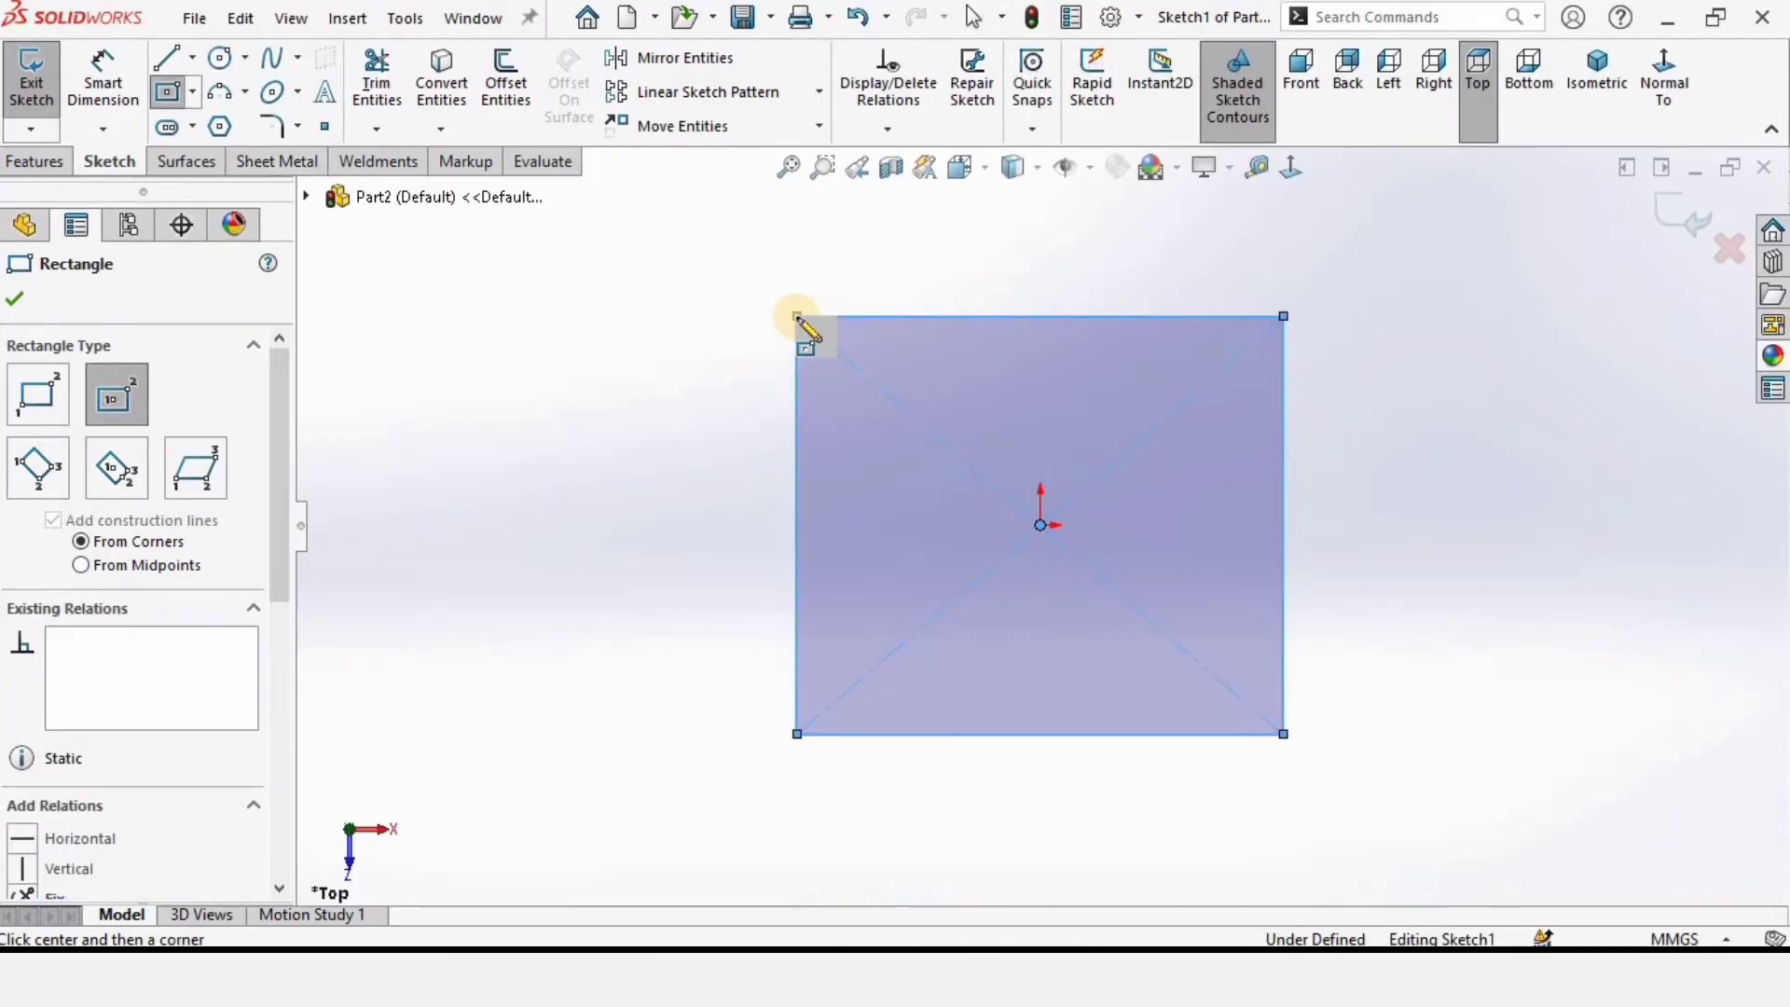
pyautogui.click(1180, 176)
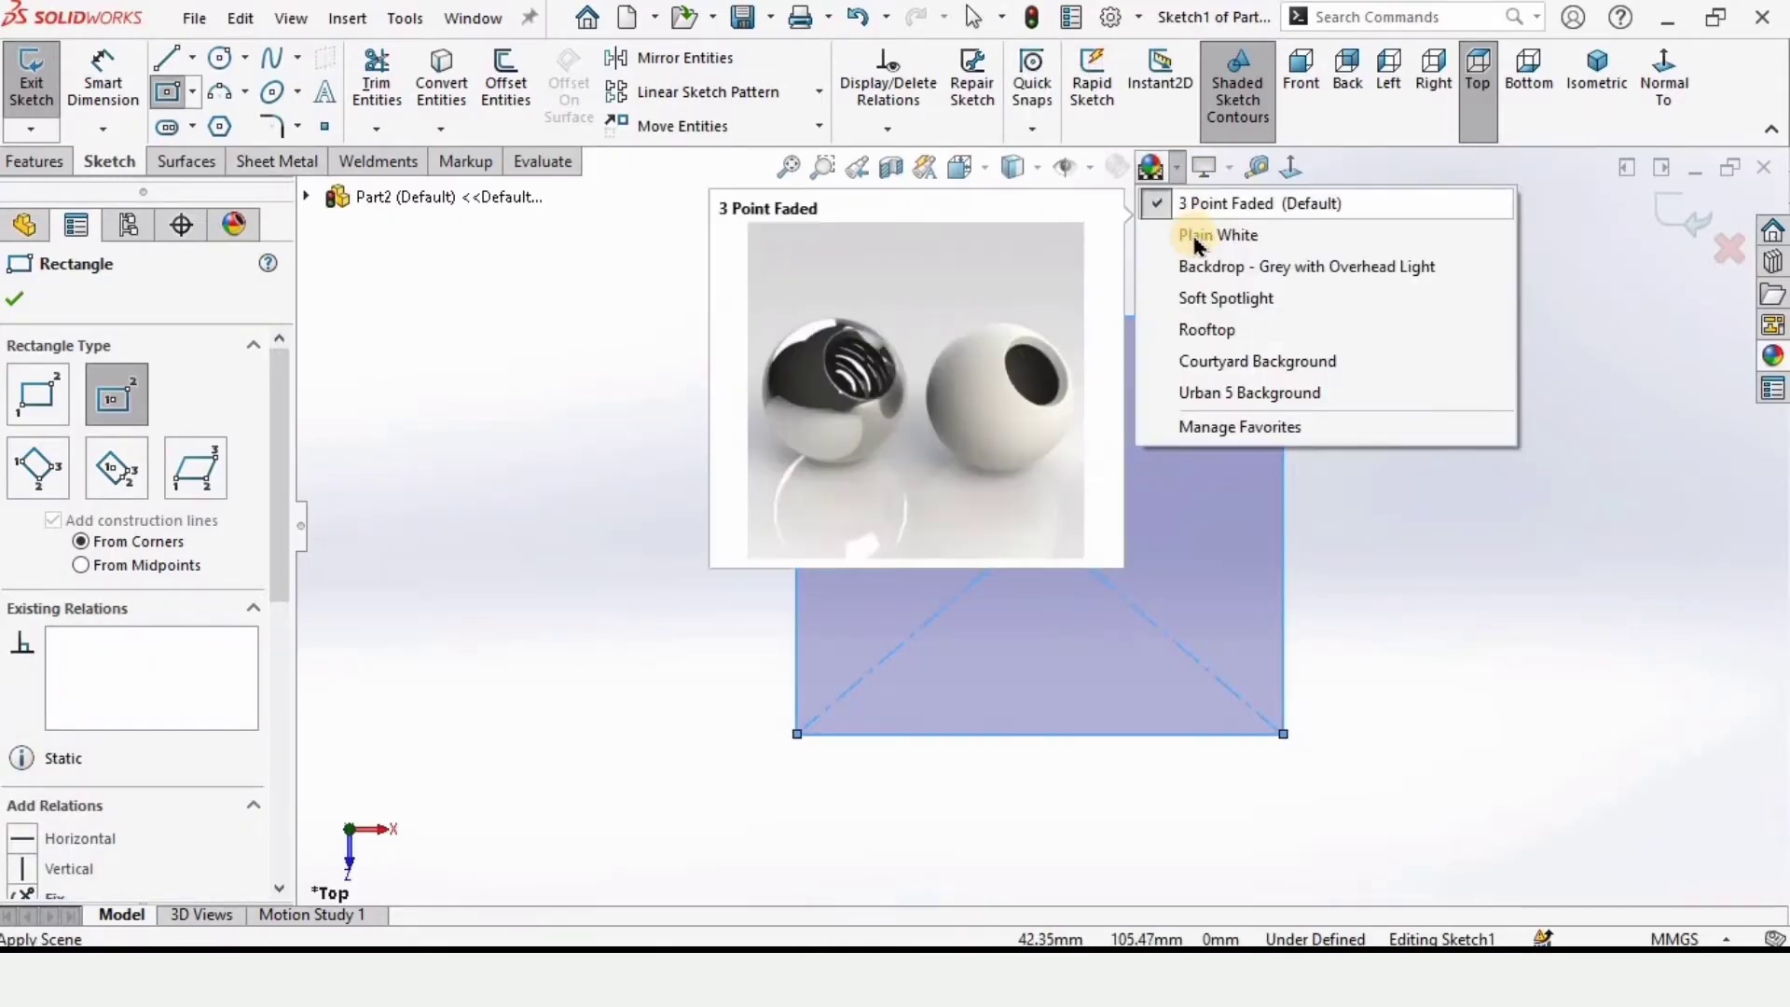
pyautogui.click(1203, 234)
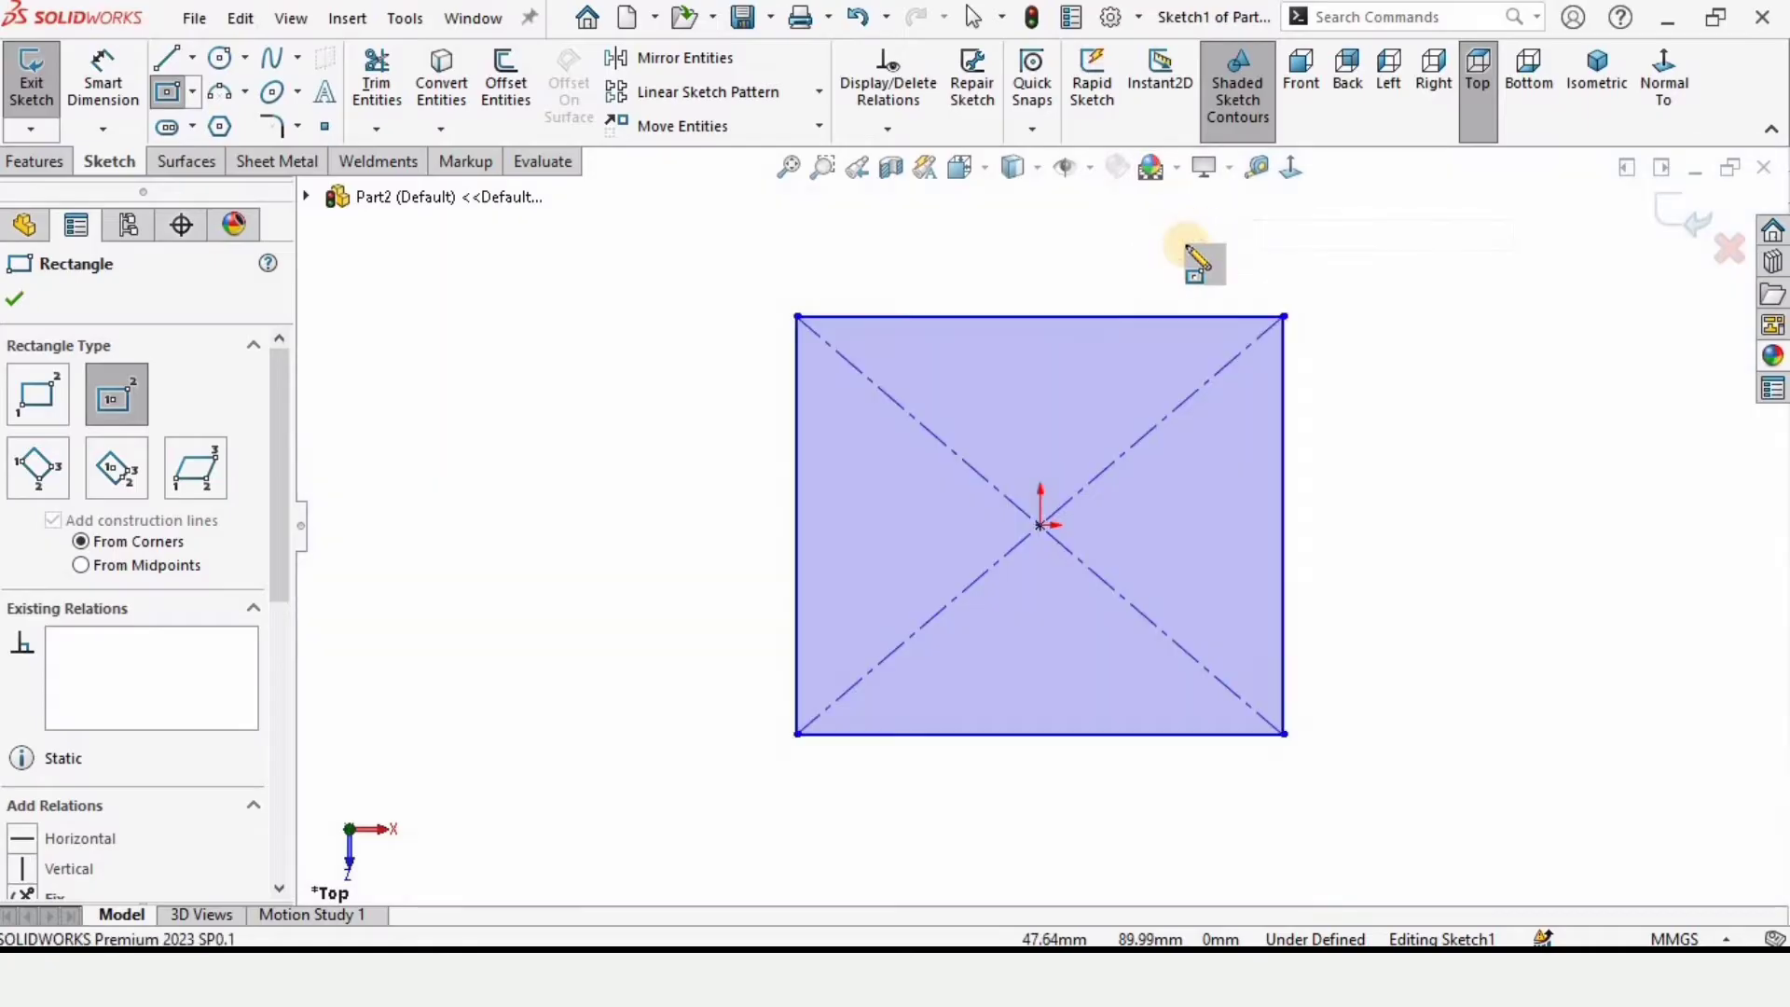
# Step: Dimension the rectangle's top side and set its length to 3110 mm
pyautogui.click(102, 82)
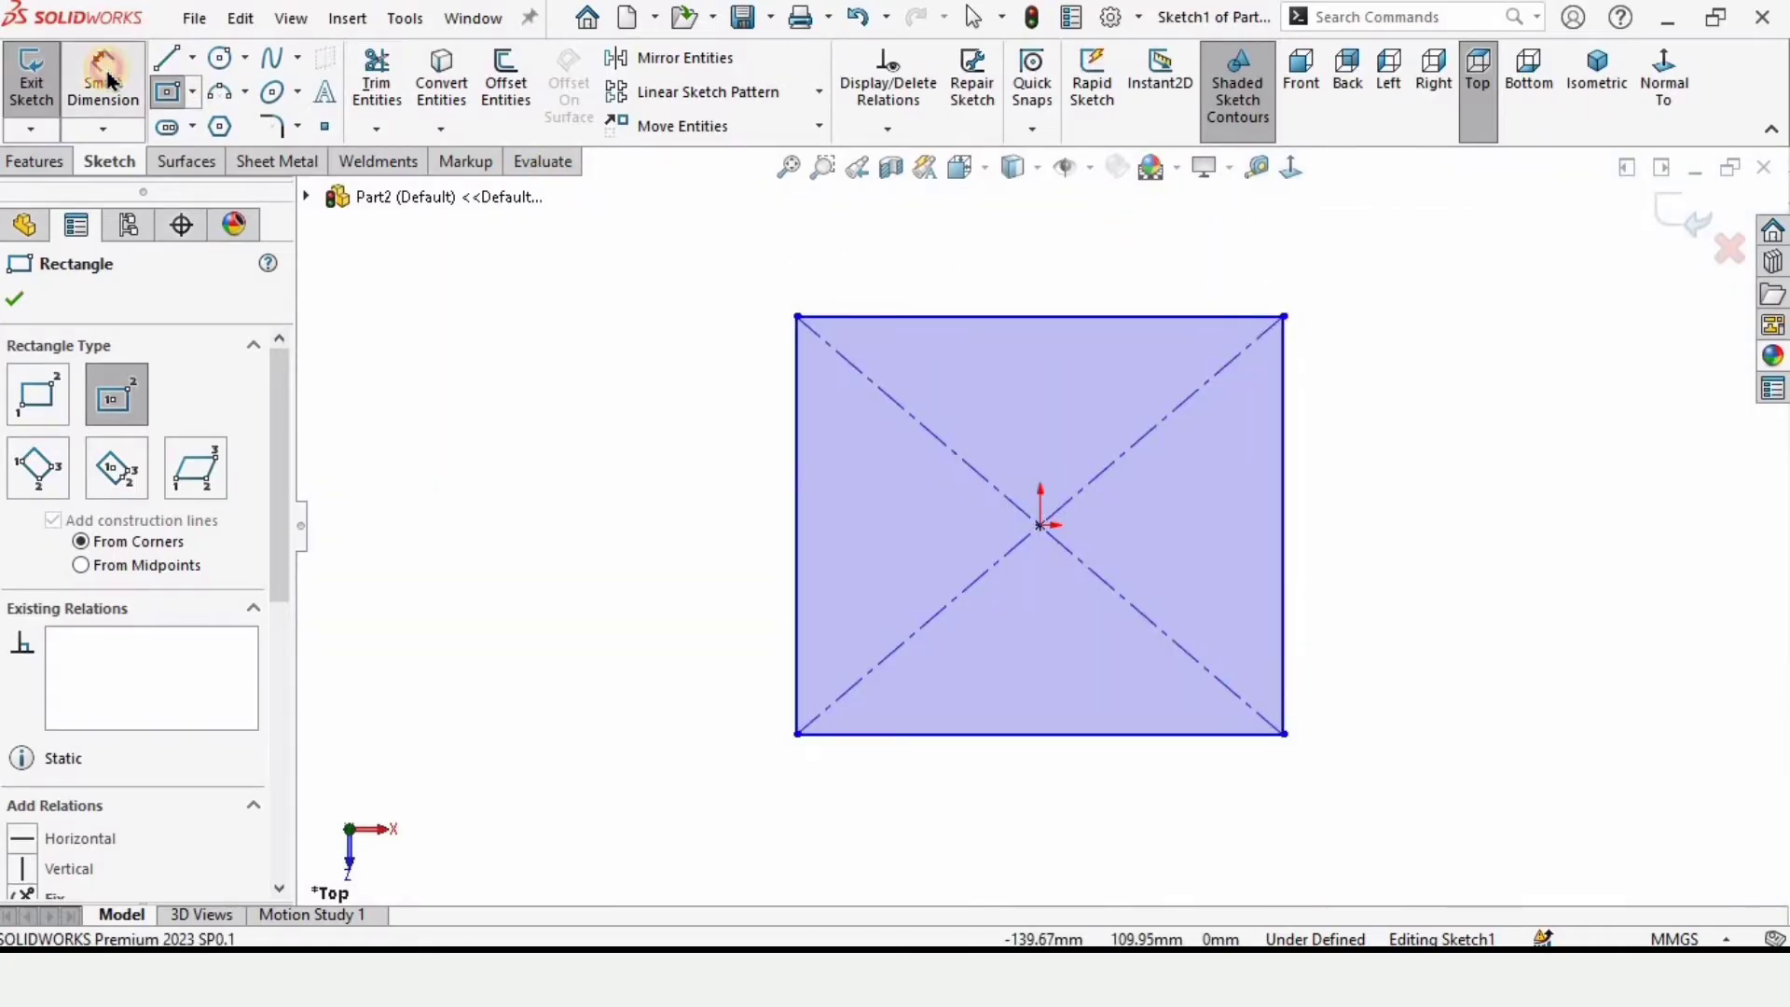
pyautogui.click(897, 317)
pyautogui.click(965, 285)
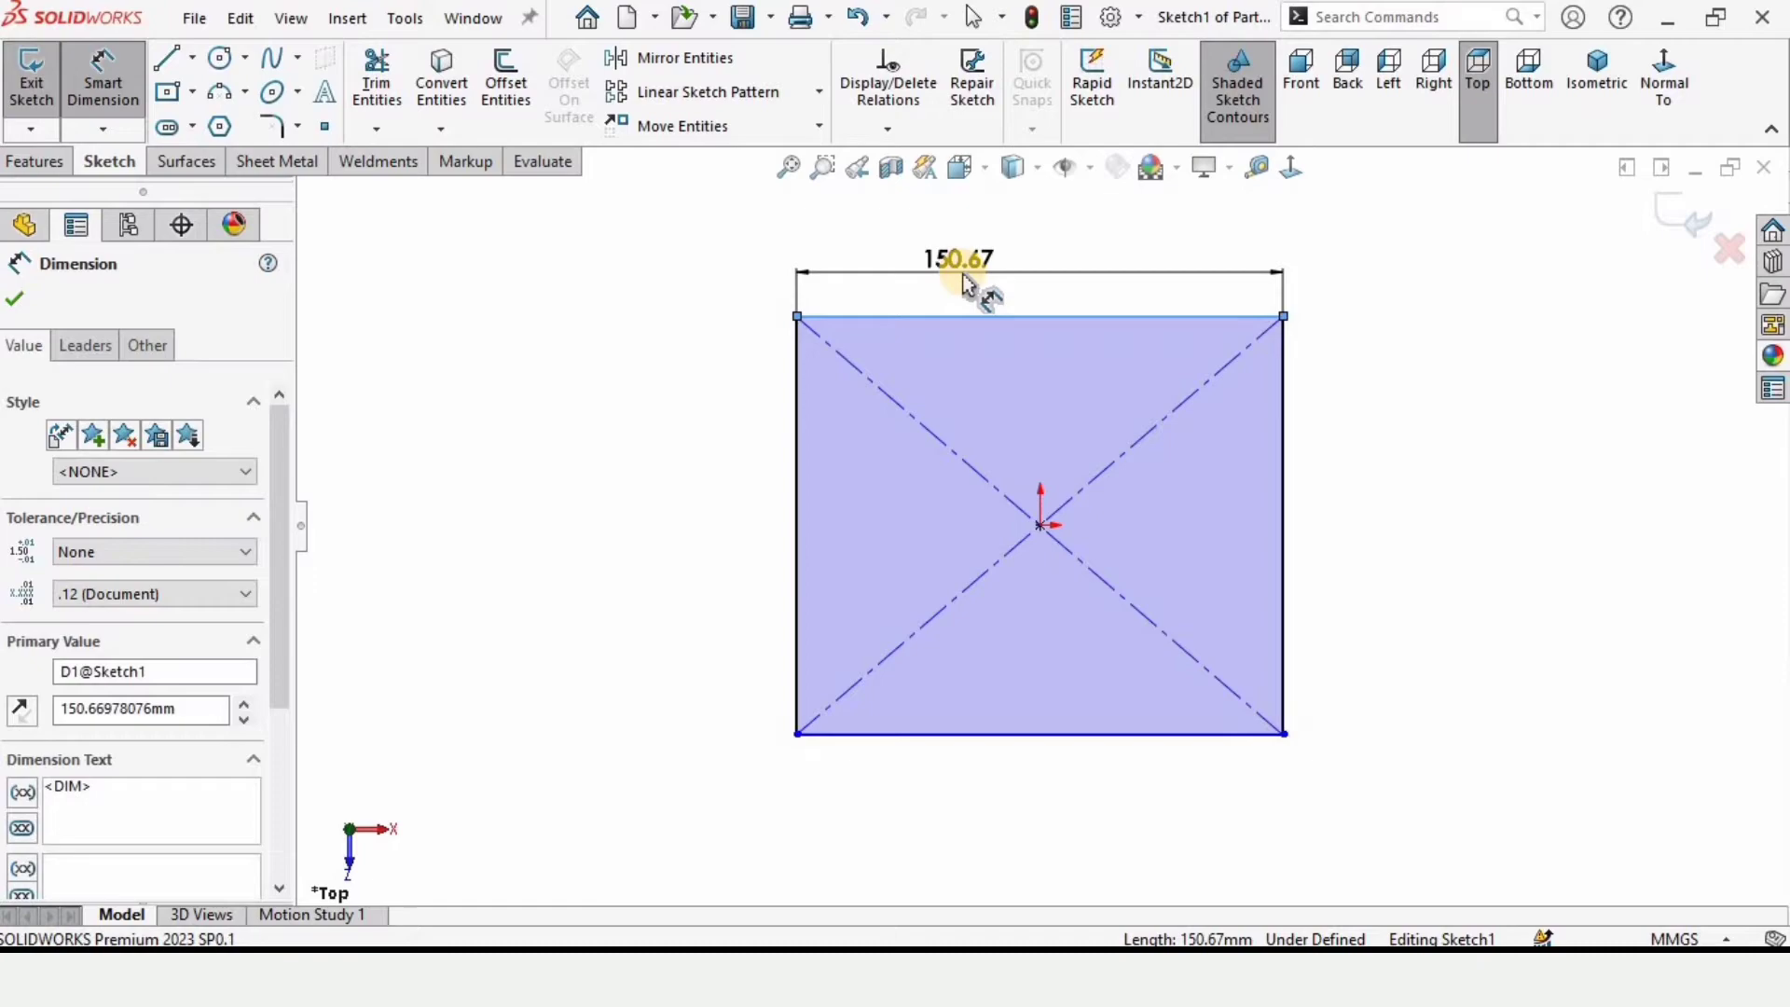
pyautogui.write('21')
pyautogui.press('BackSpace')
pyautogui.write('3110')
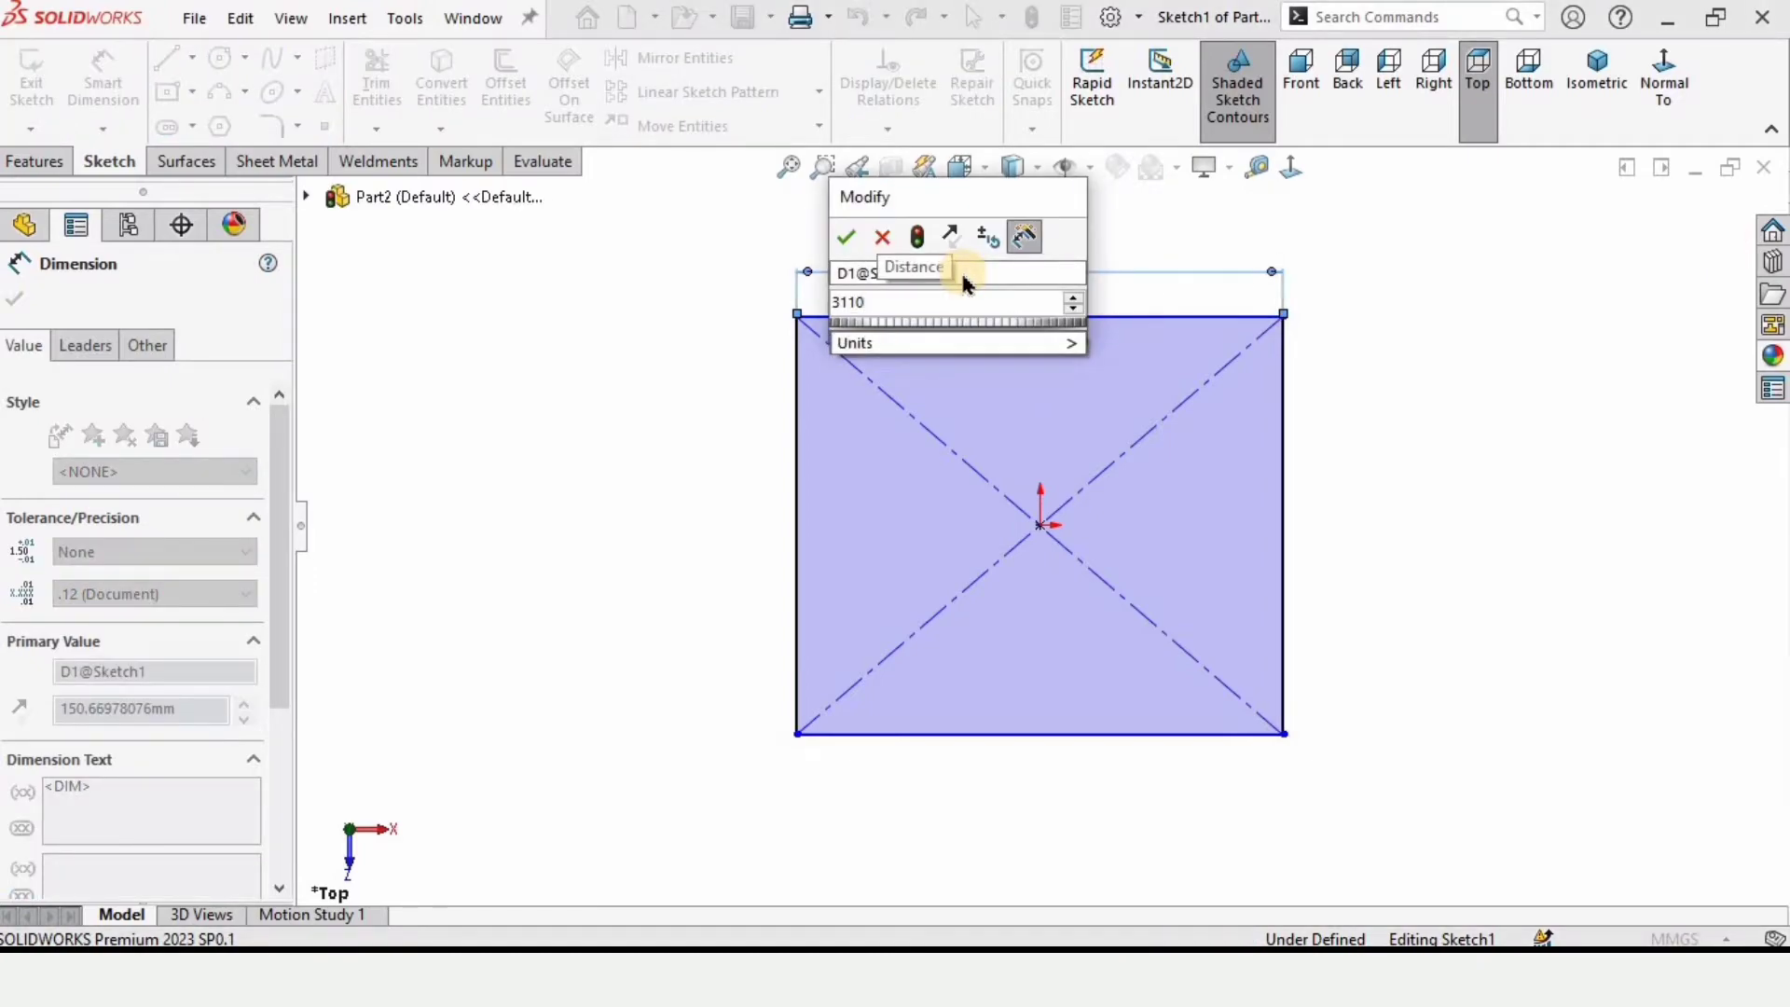
pyautogui.press('Return')
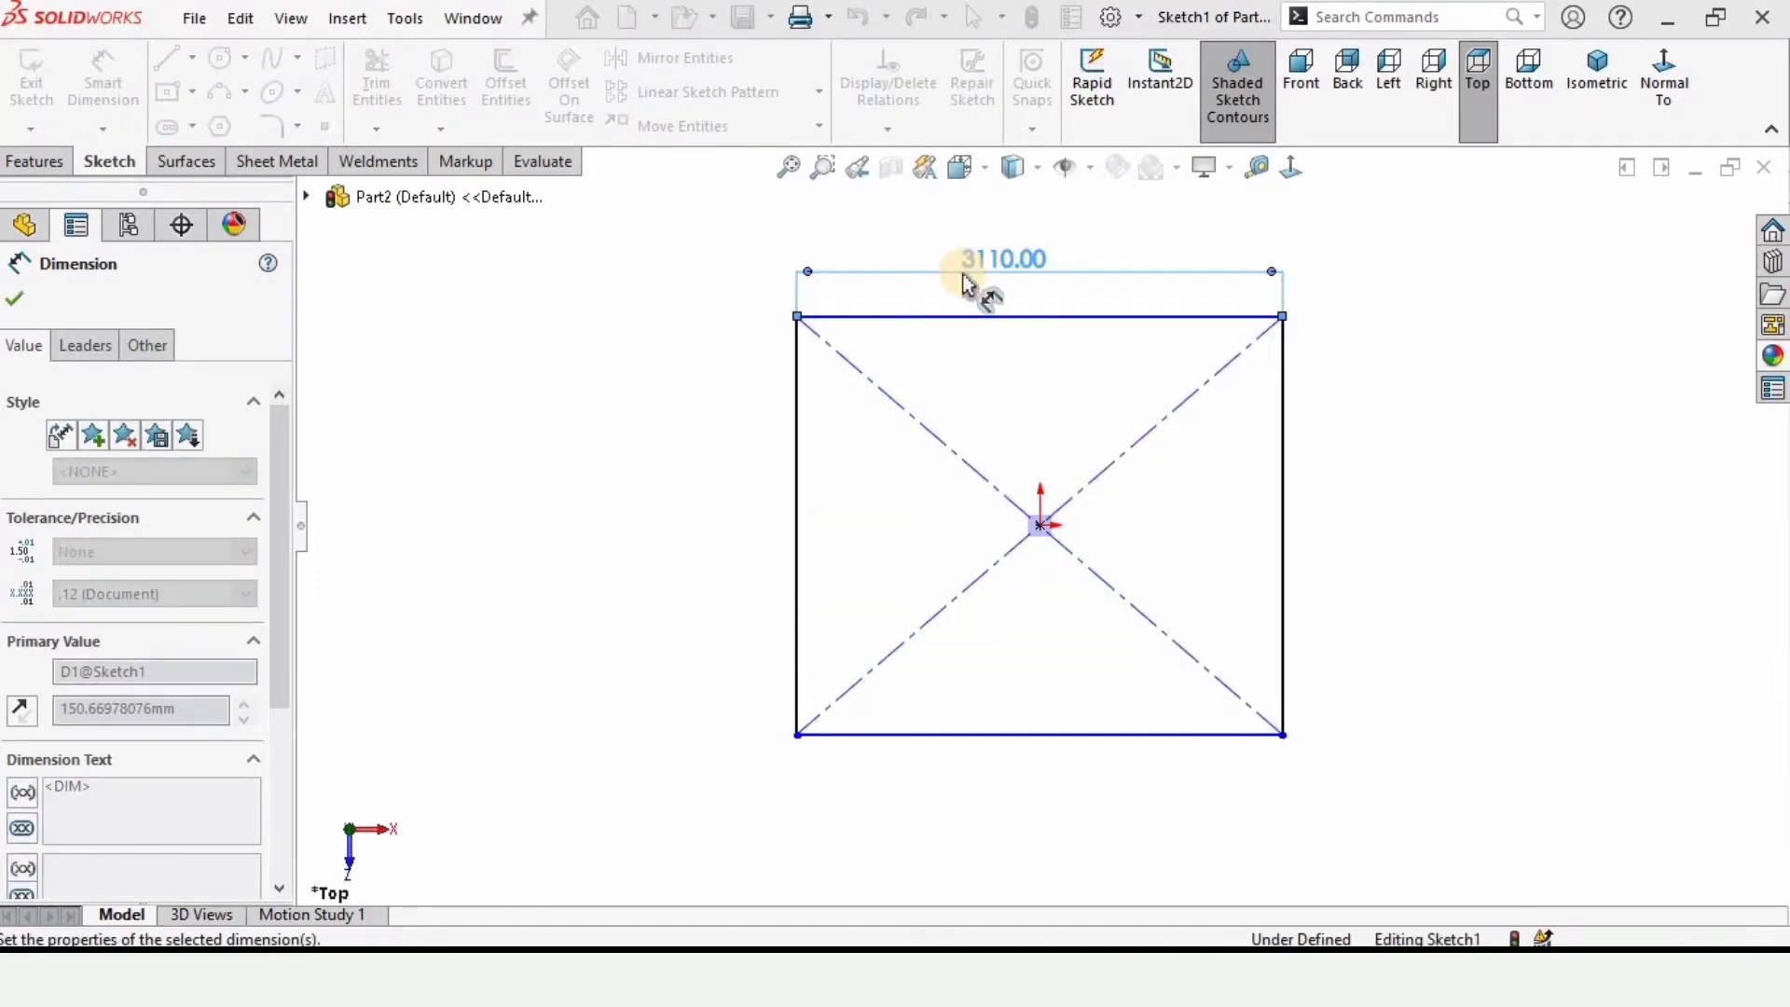
# Step: Dimension the rectangle's left side and set its length to 3110 mm
pyautogui.click(798, 378)
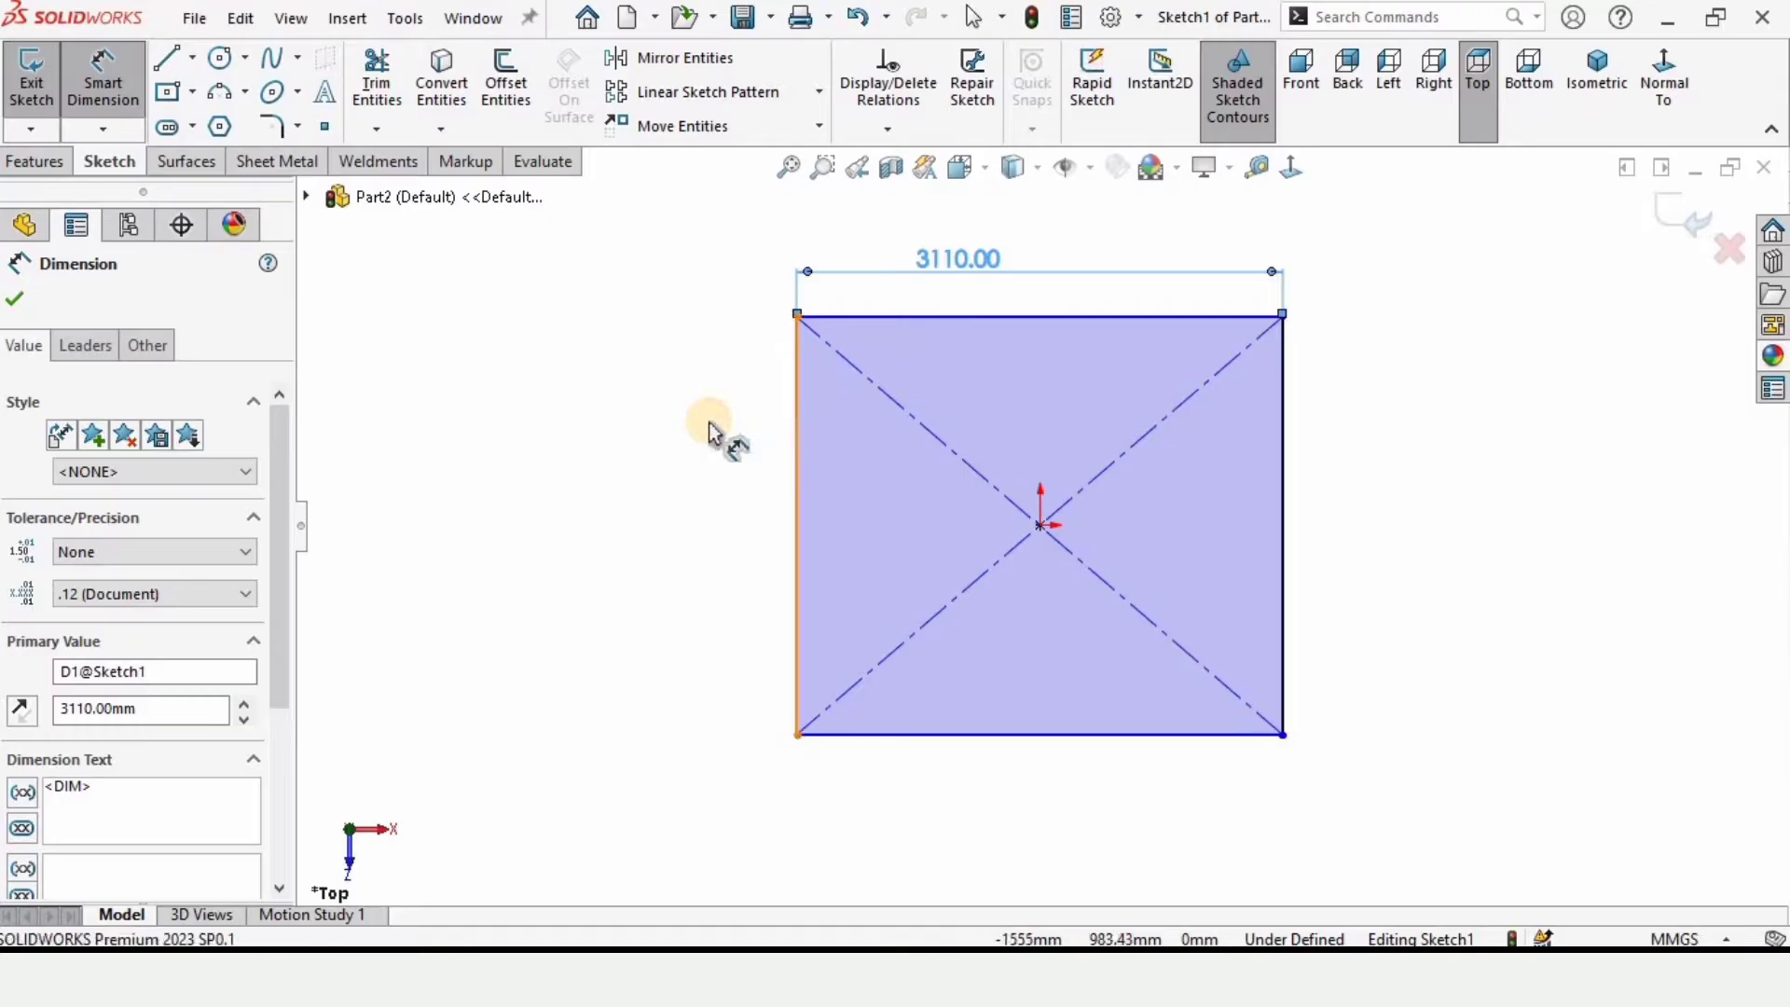
pyautogui.click(711, 434)
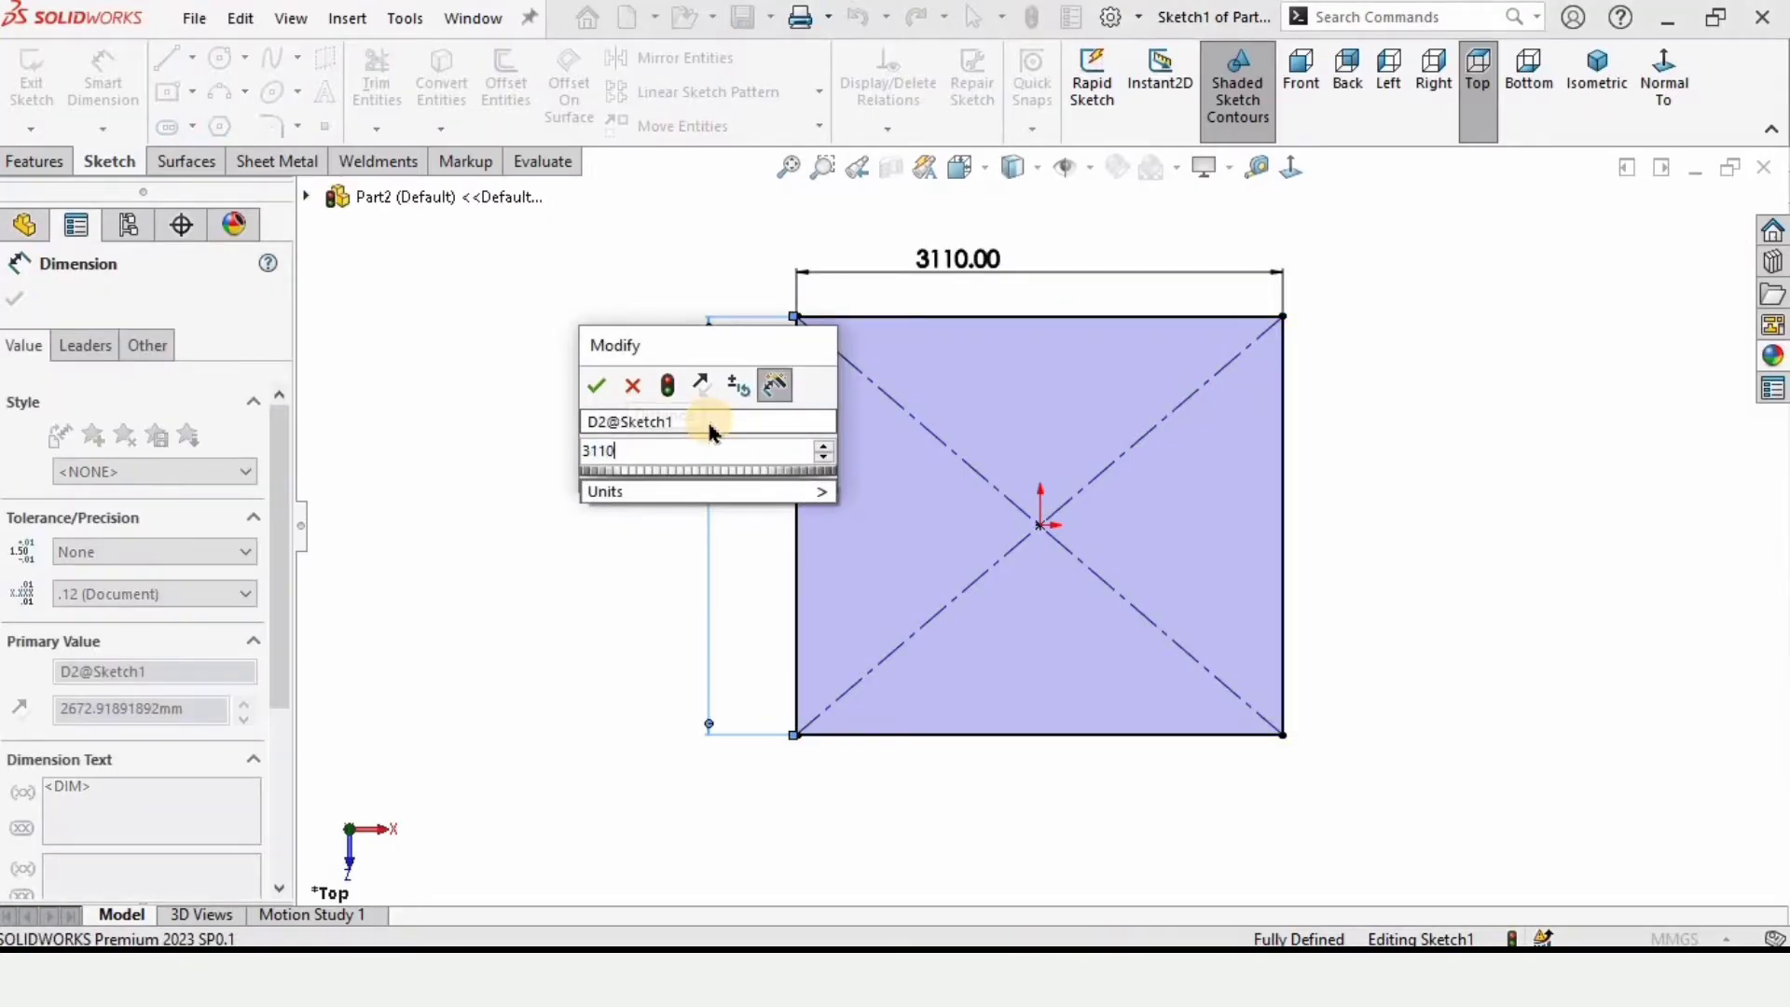
pyautogui.press('Return')
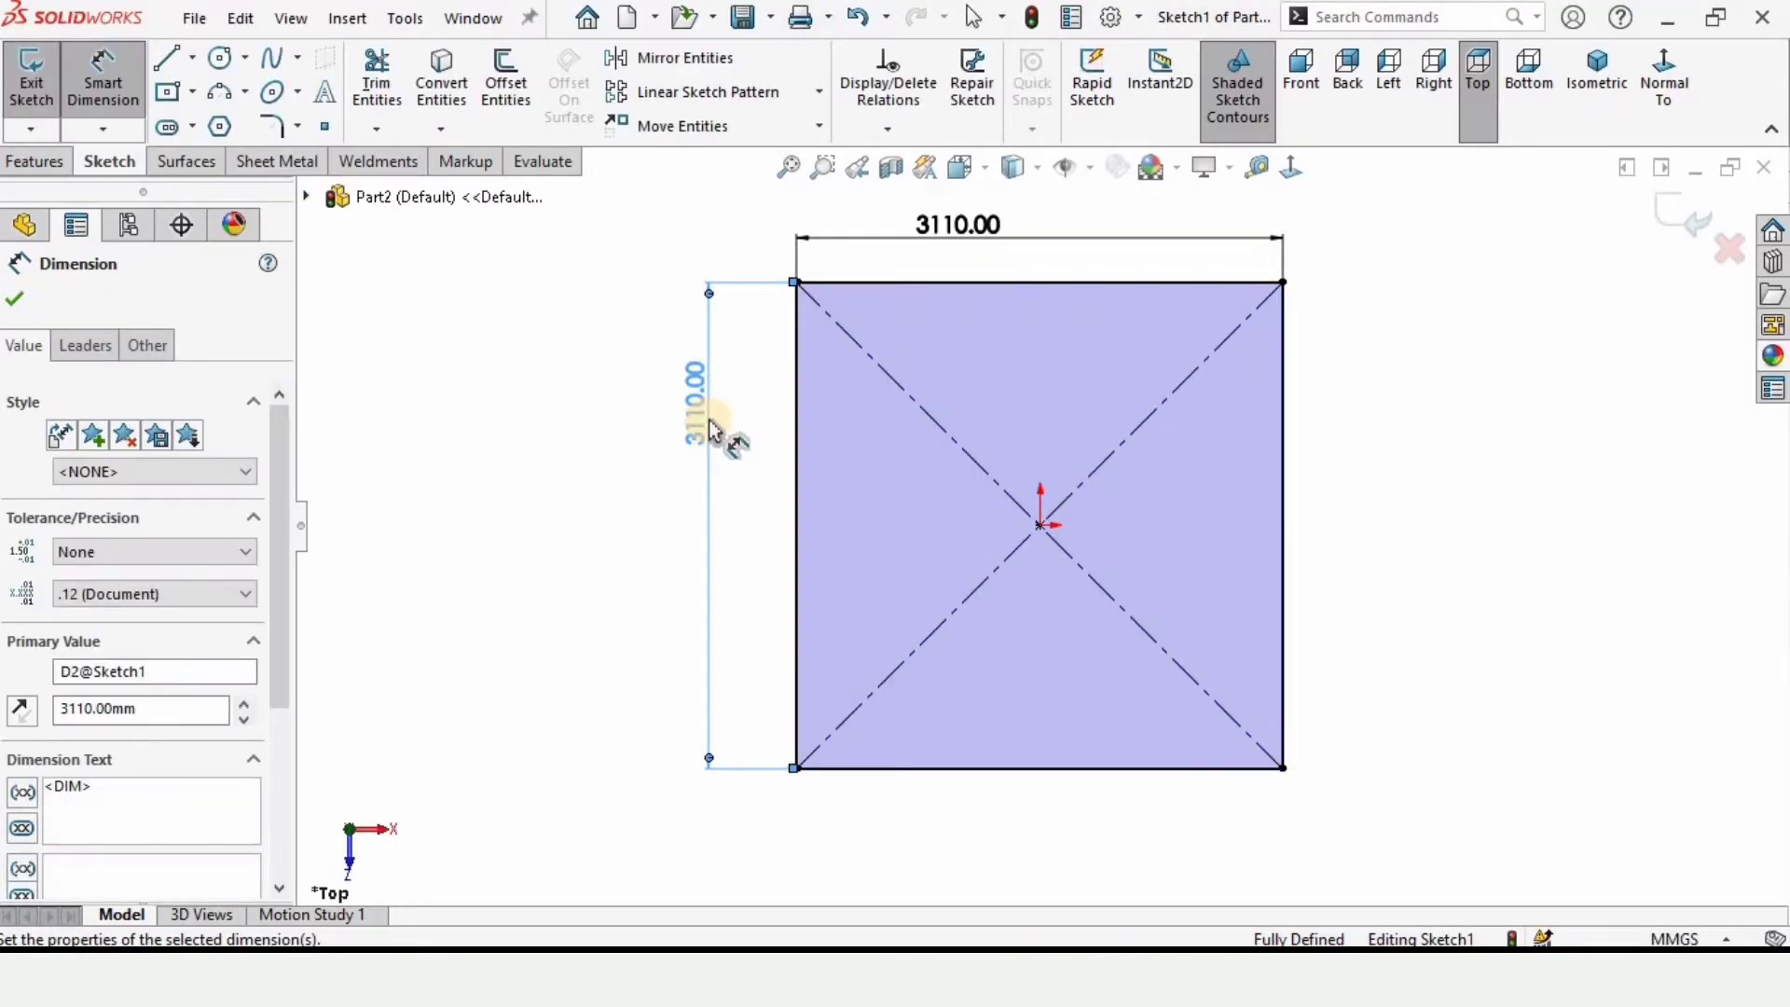
pyautogui.press('Escape')
pyautogui.press('Escape')
# Step: Delete the vertical dimension and shorten the rectangle by moving its bottom edge inward
pyautogui.click(696, 434)
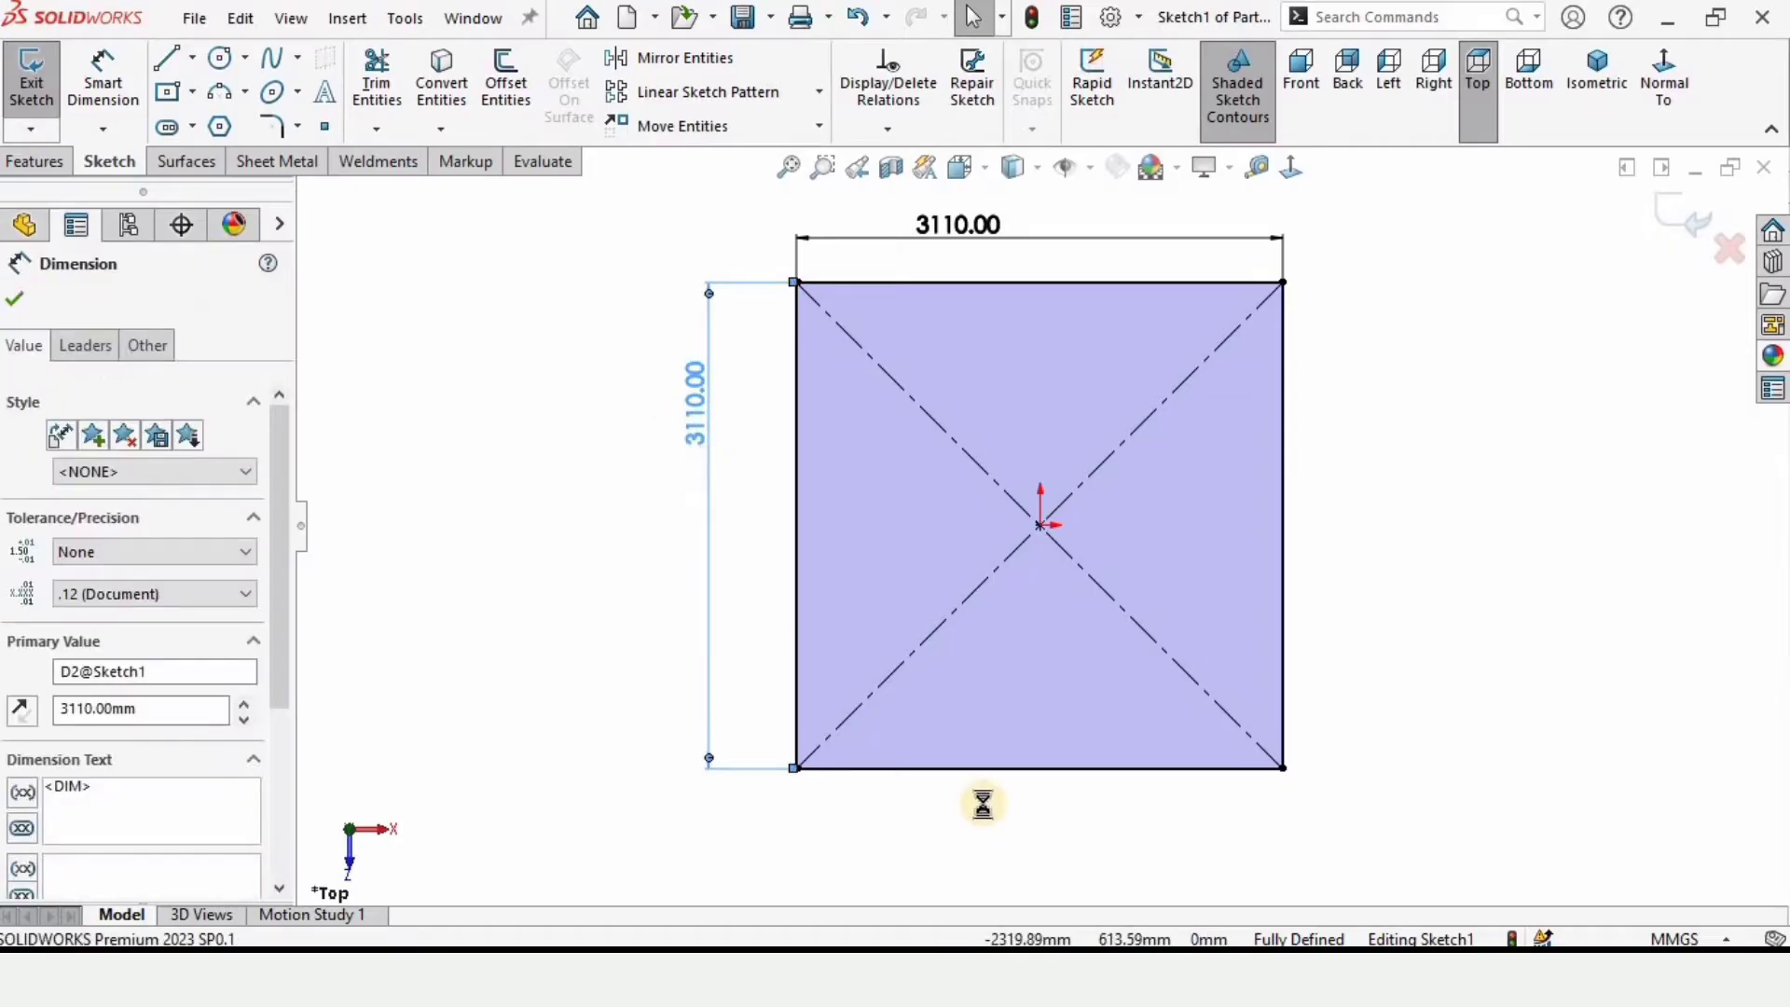
pyautogui.press('Delete')
pyautogui.moveTo(987, 767); pyautogui.dragTo(996, 716)
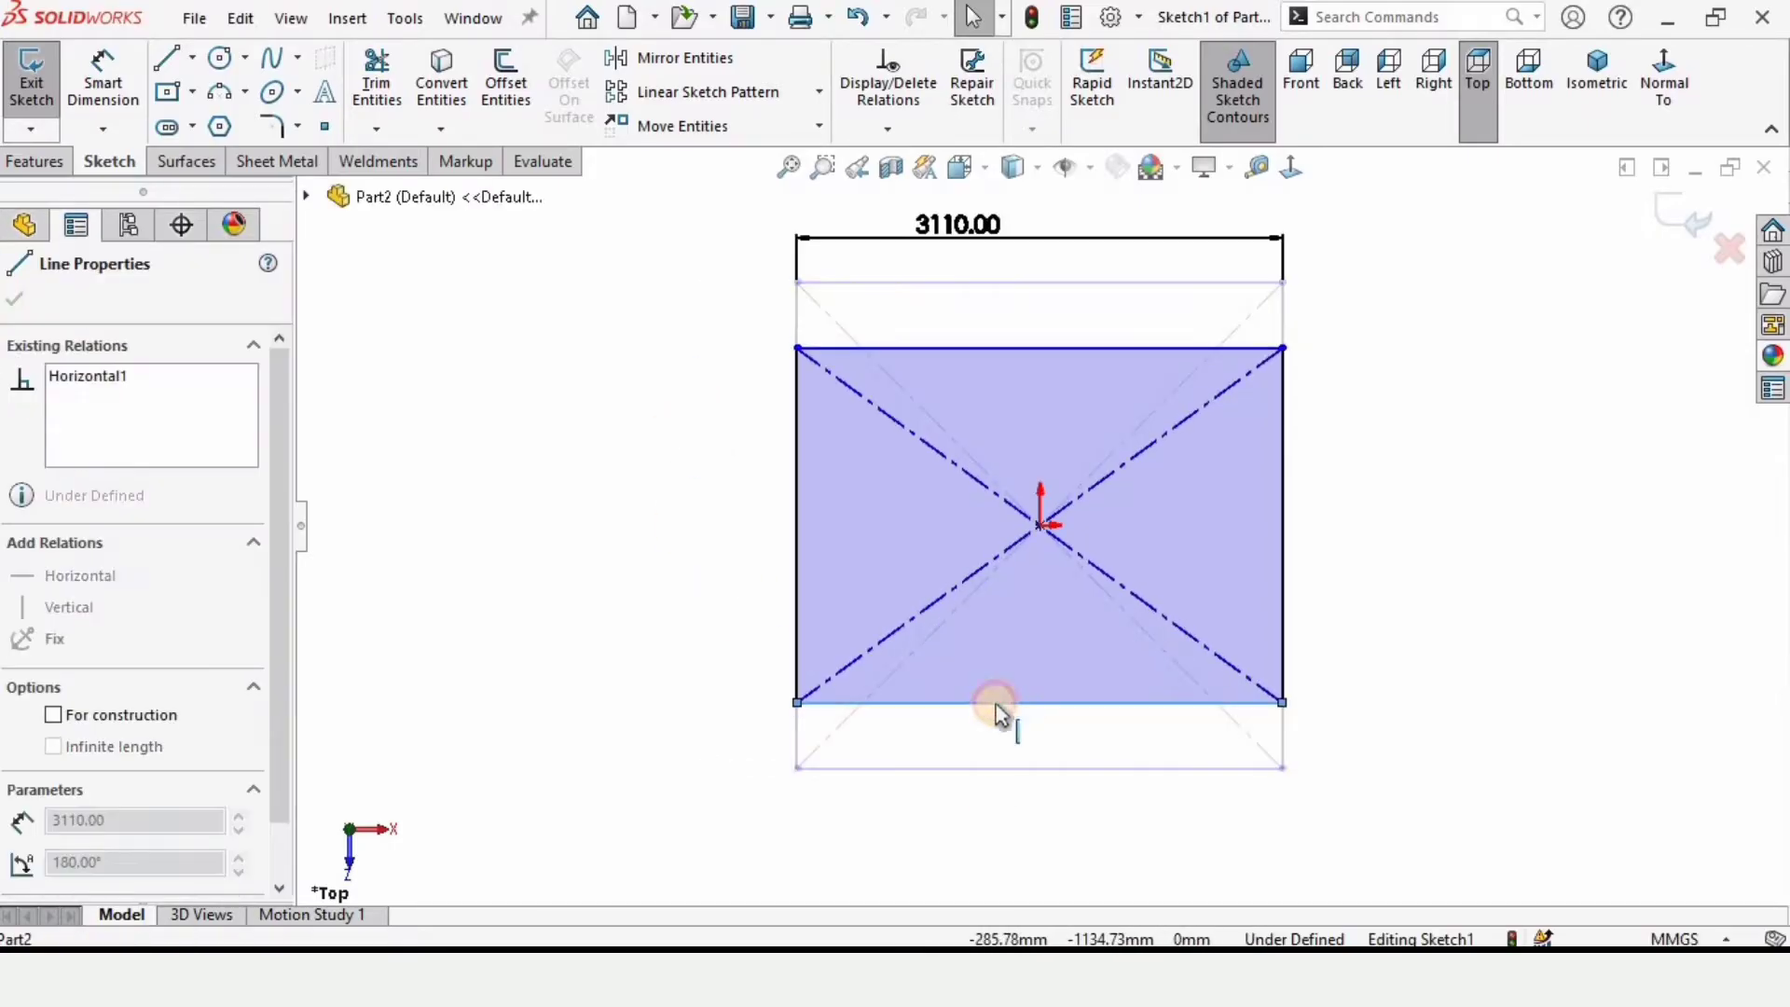
pyautogui.click(463, 467)
pyautogui.scroll(-2, 831, 424)
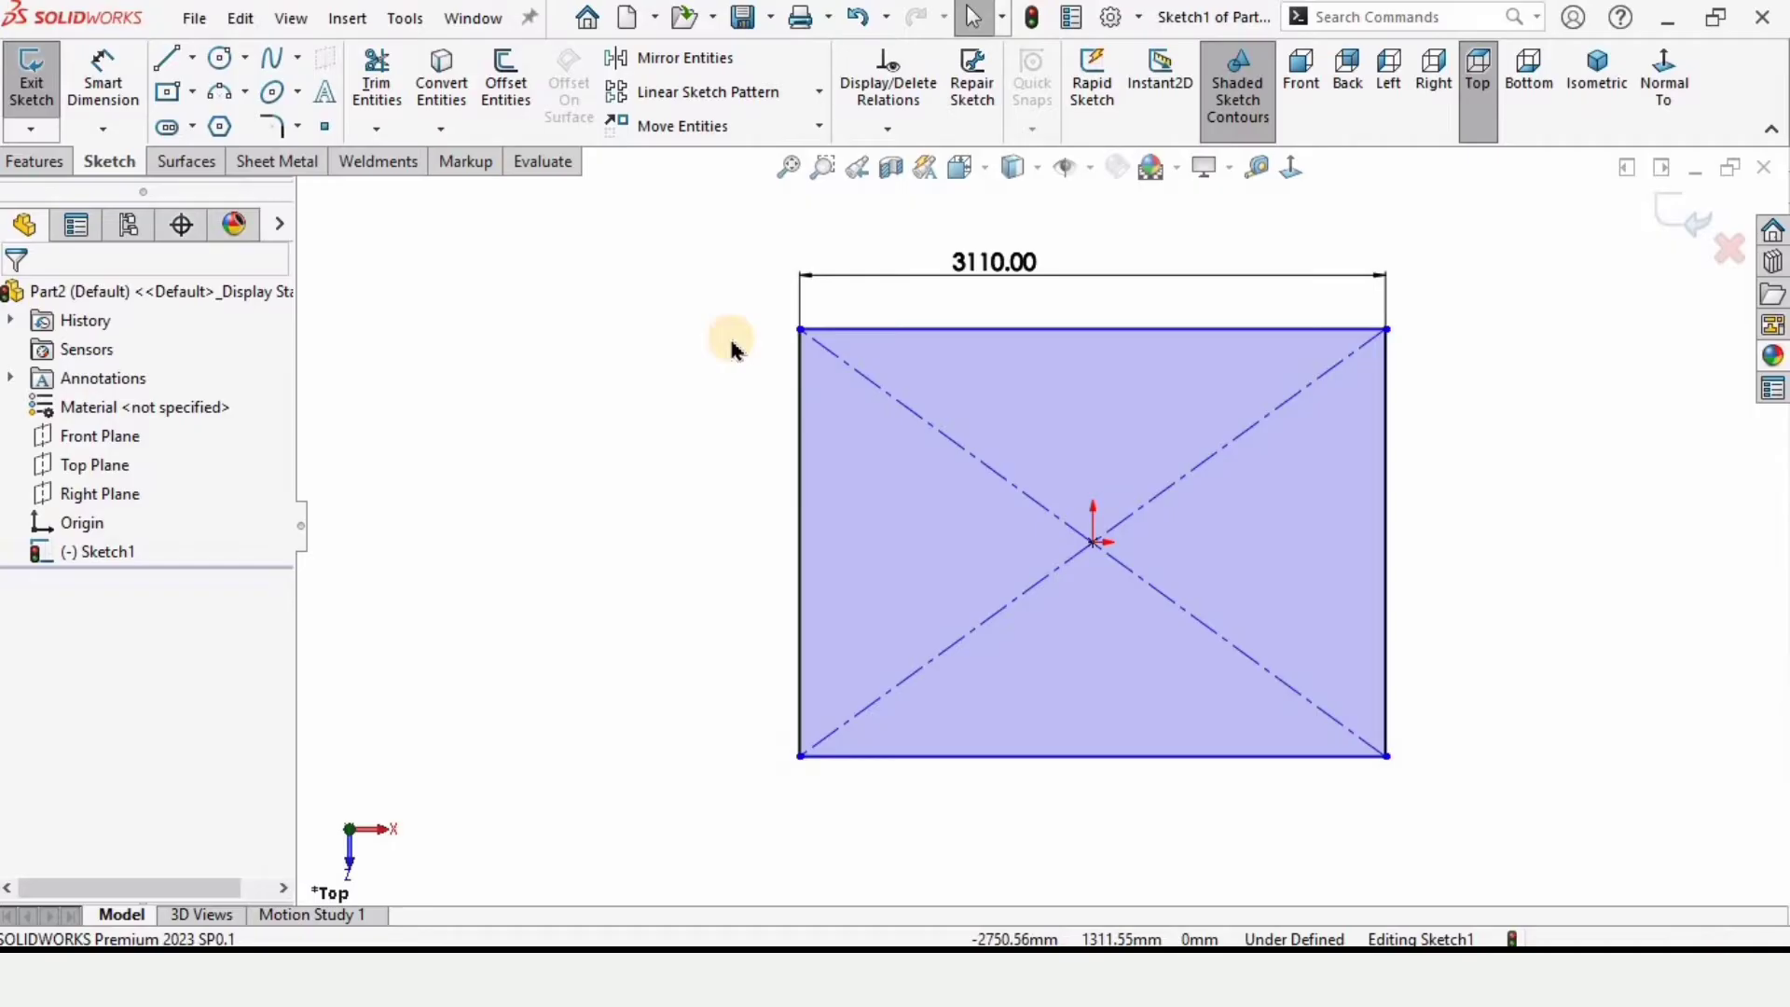
# Step: Apply an Equal relation to the rectangle's top and left sides and exit the sketch
pyautogui.click(906, 331)
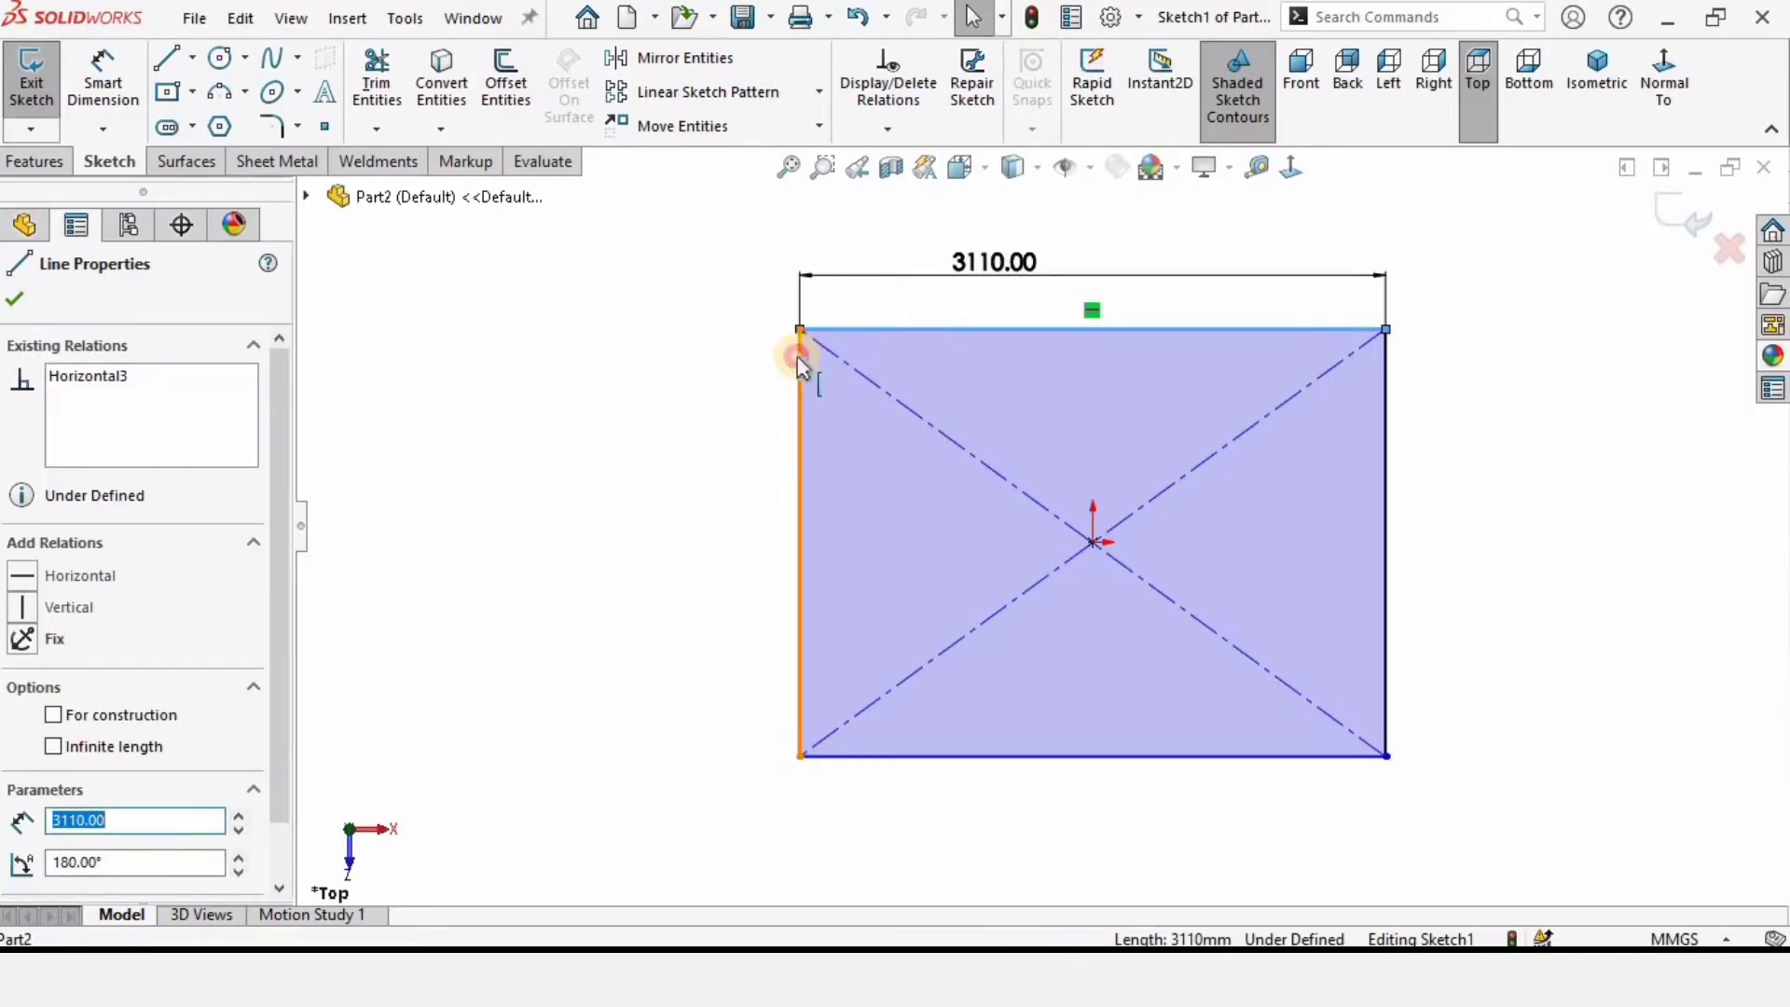
pyautogui.keyDown('ctrl'); pyautogui.click(799, 364); pyautogui.keyUp('ctrl')
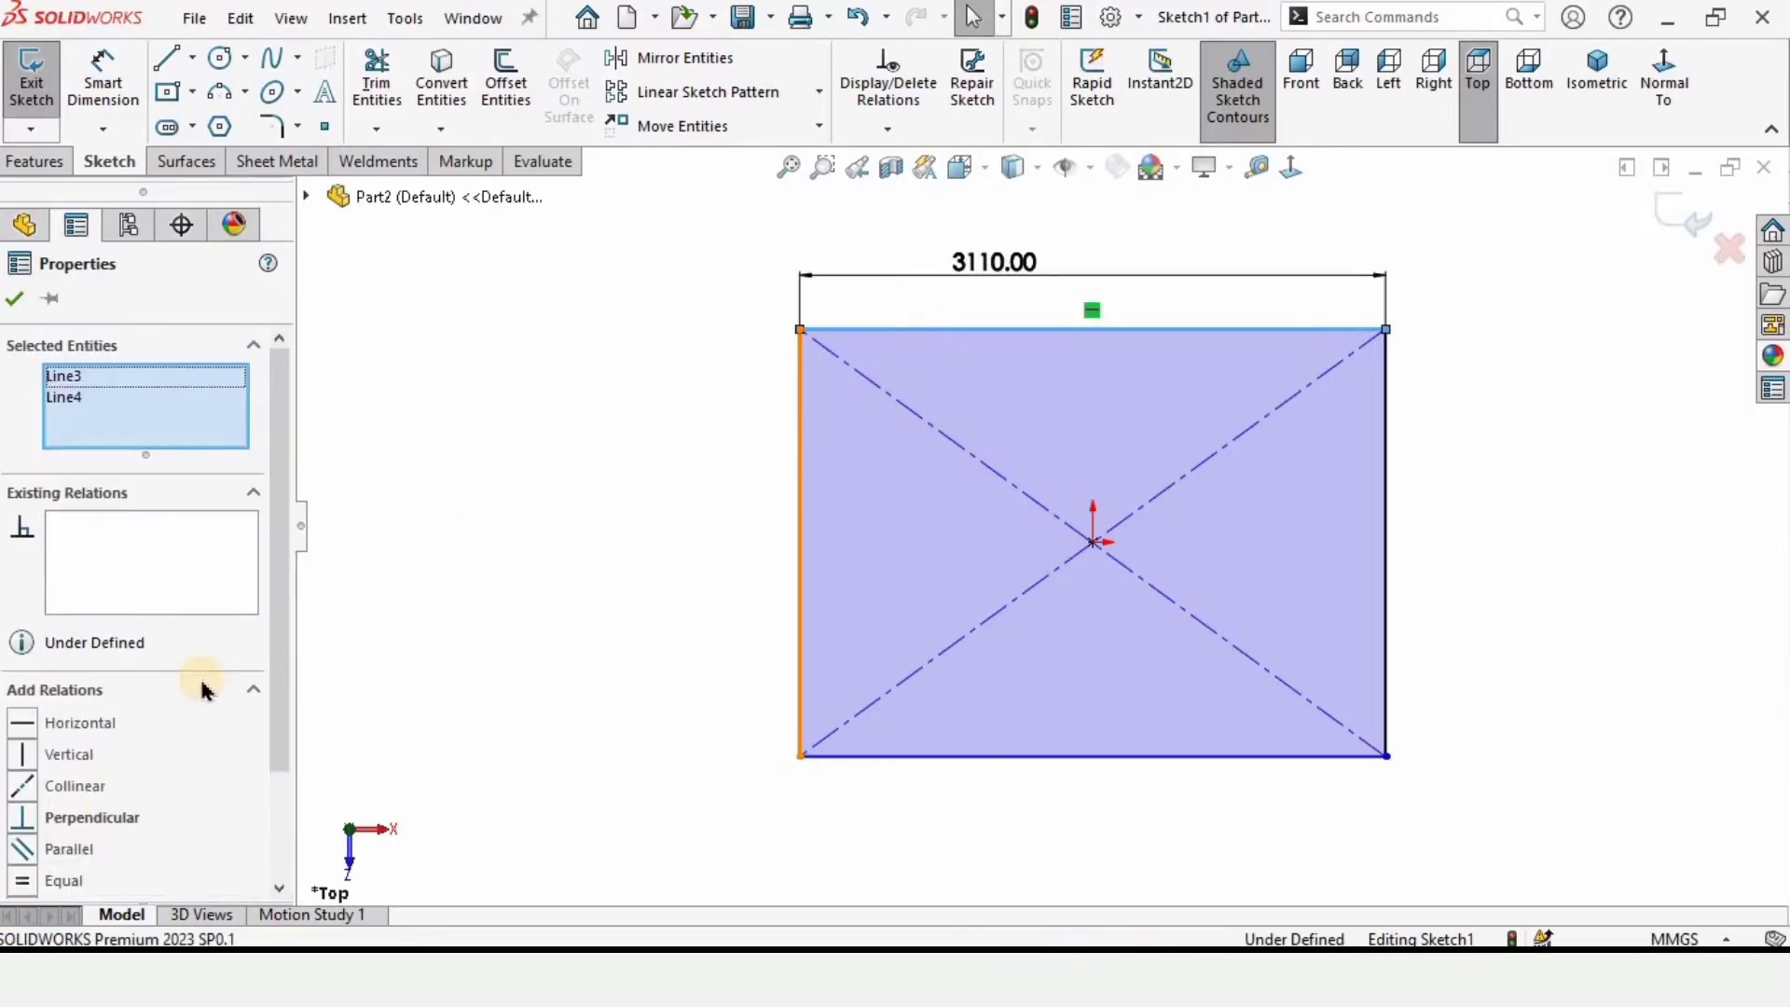
pyautogui.click(51, 881)
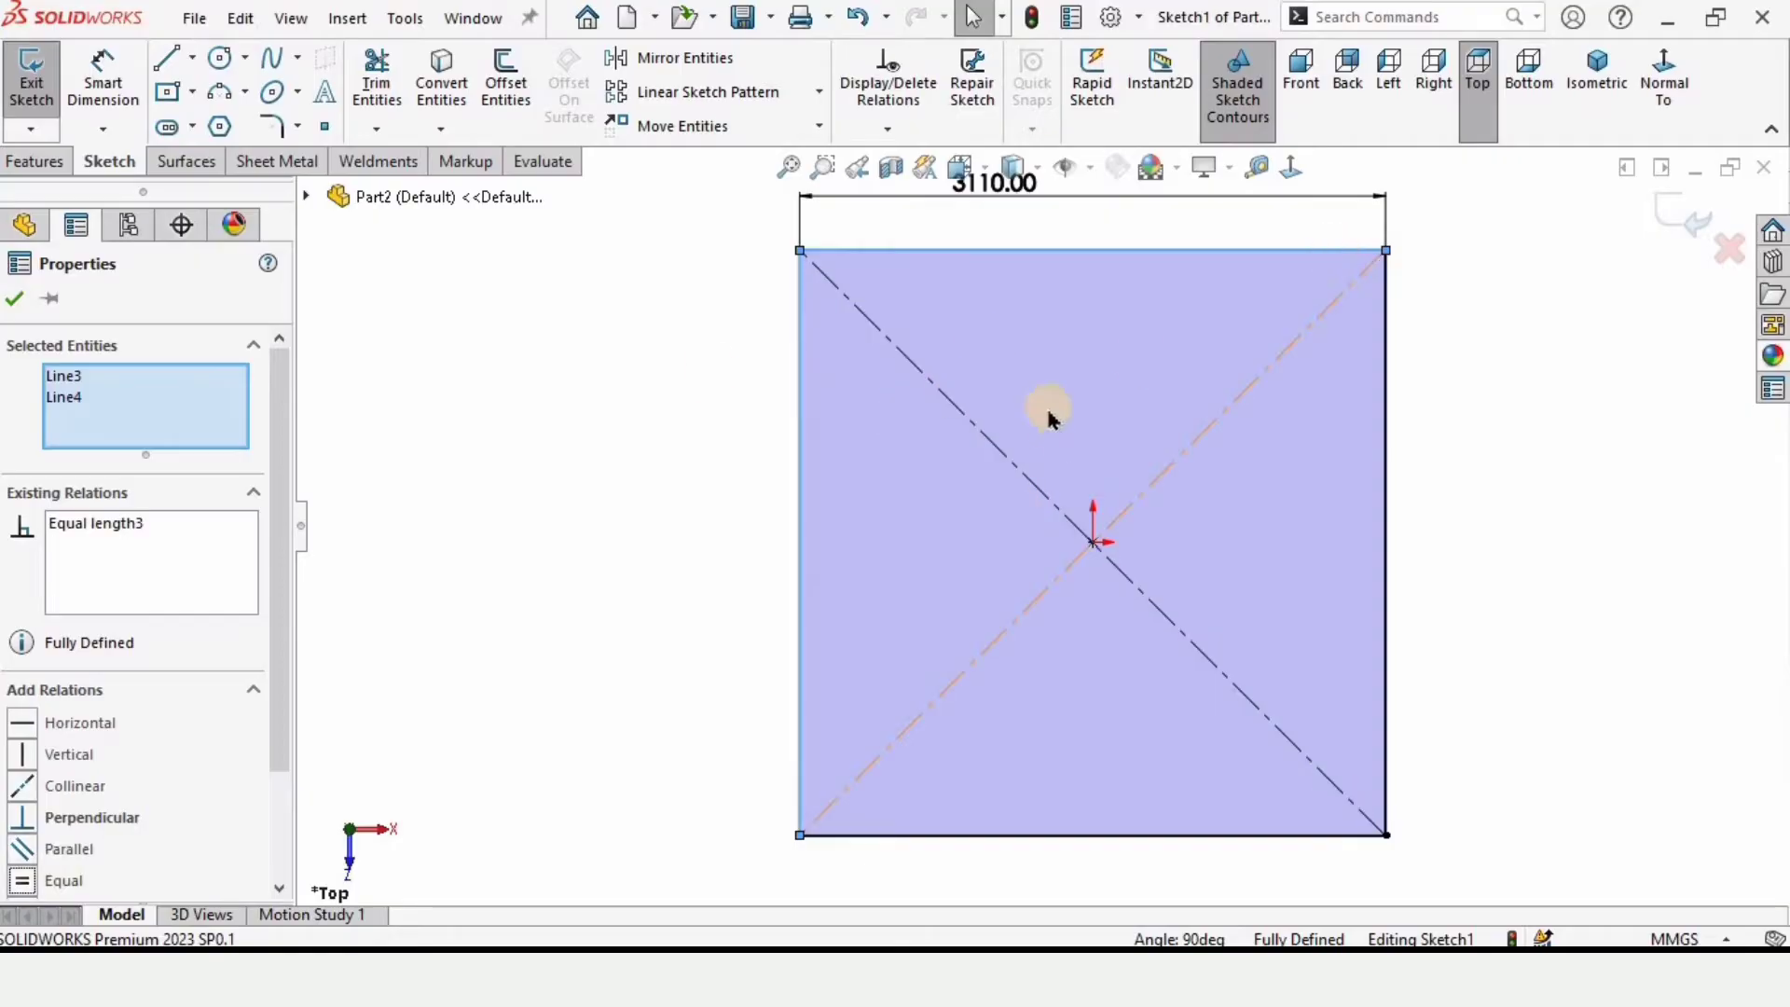
pyautogui.click(680, 610)
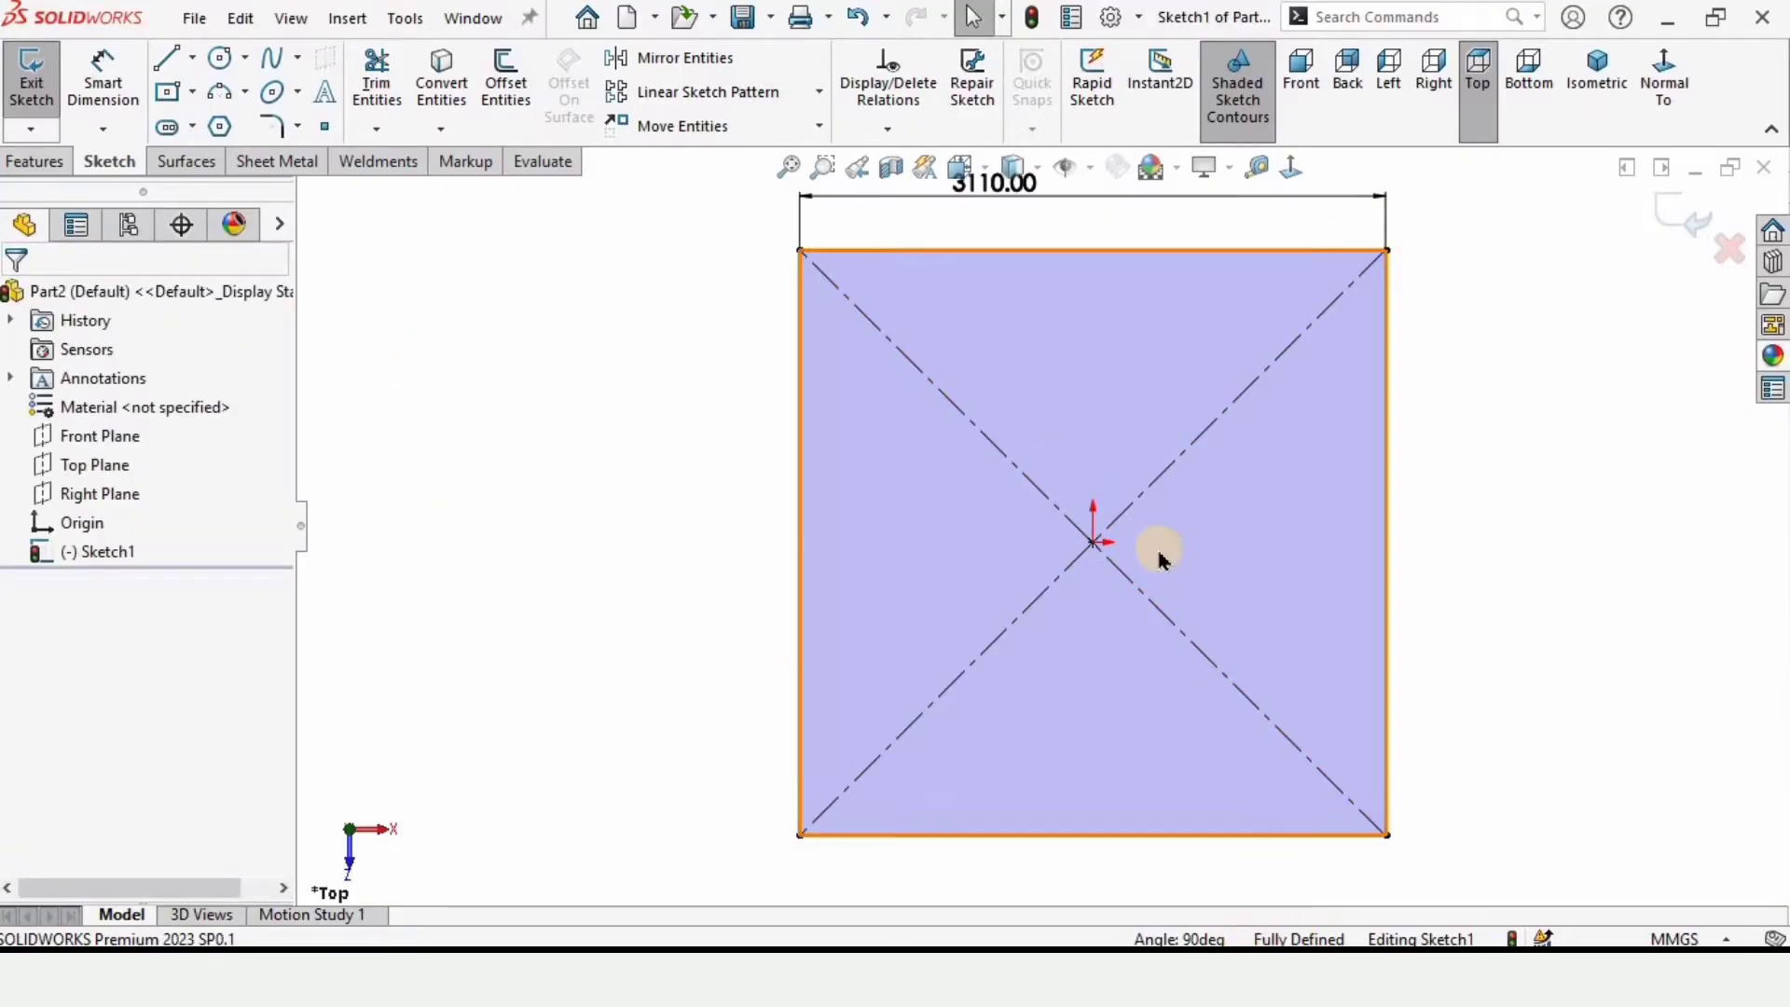
pyautogui.scroll(3, 1091, 545)
pyautogui.click(1678, 223)
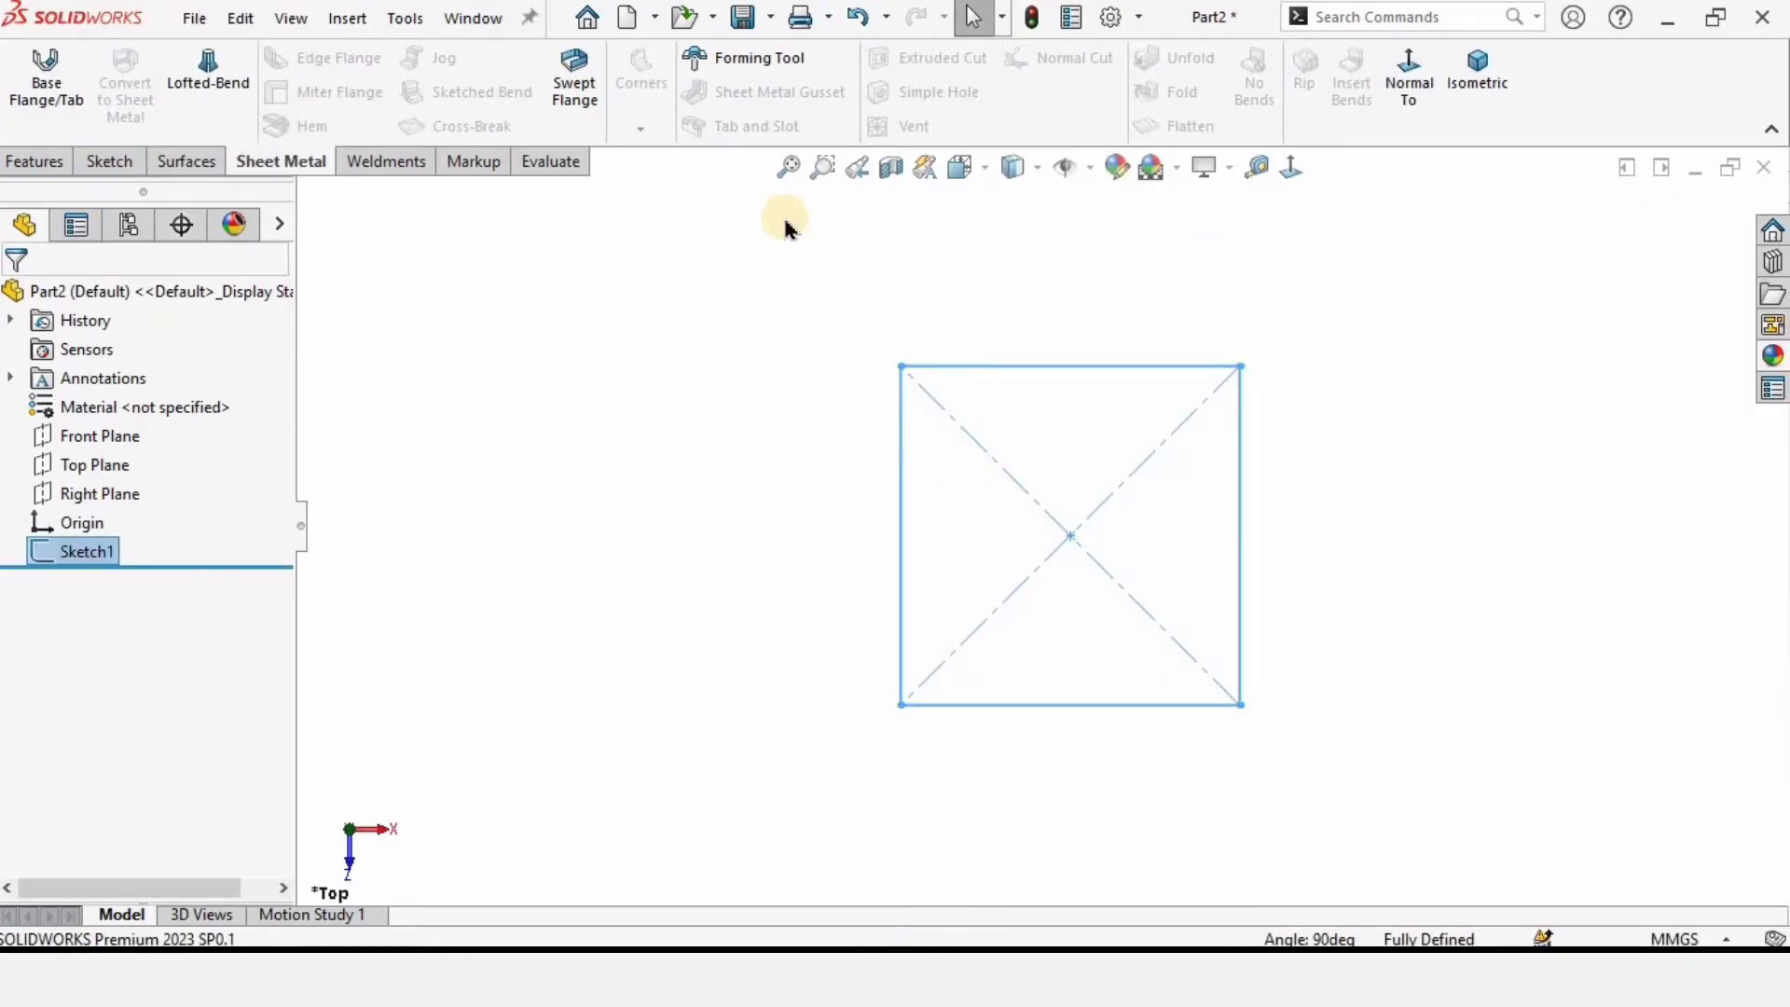
pyautogui.rightClick(250, 174)
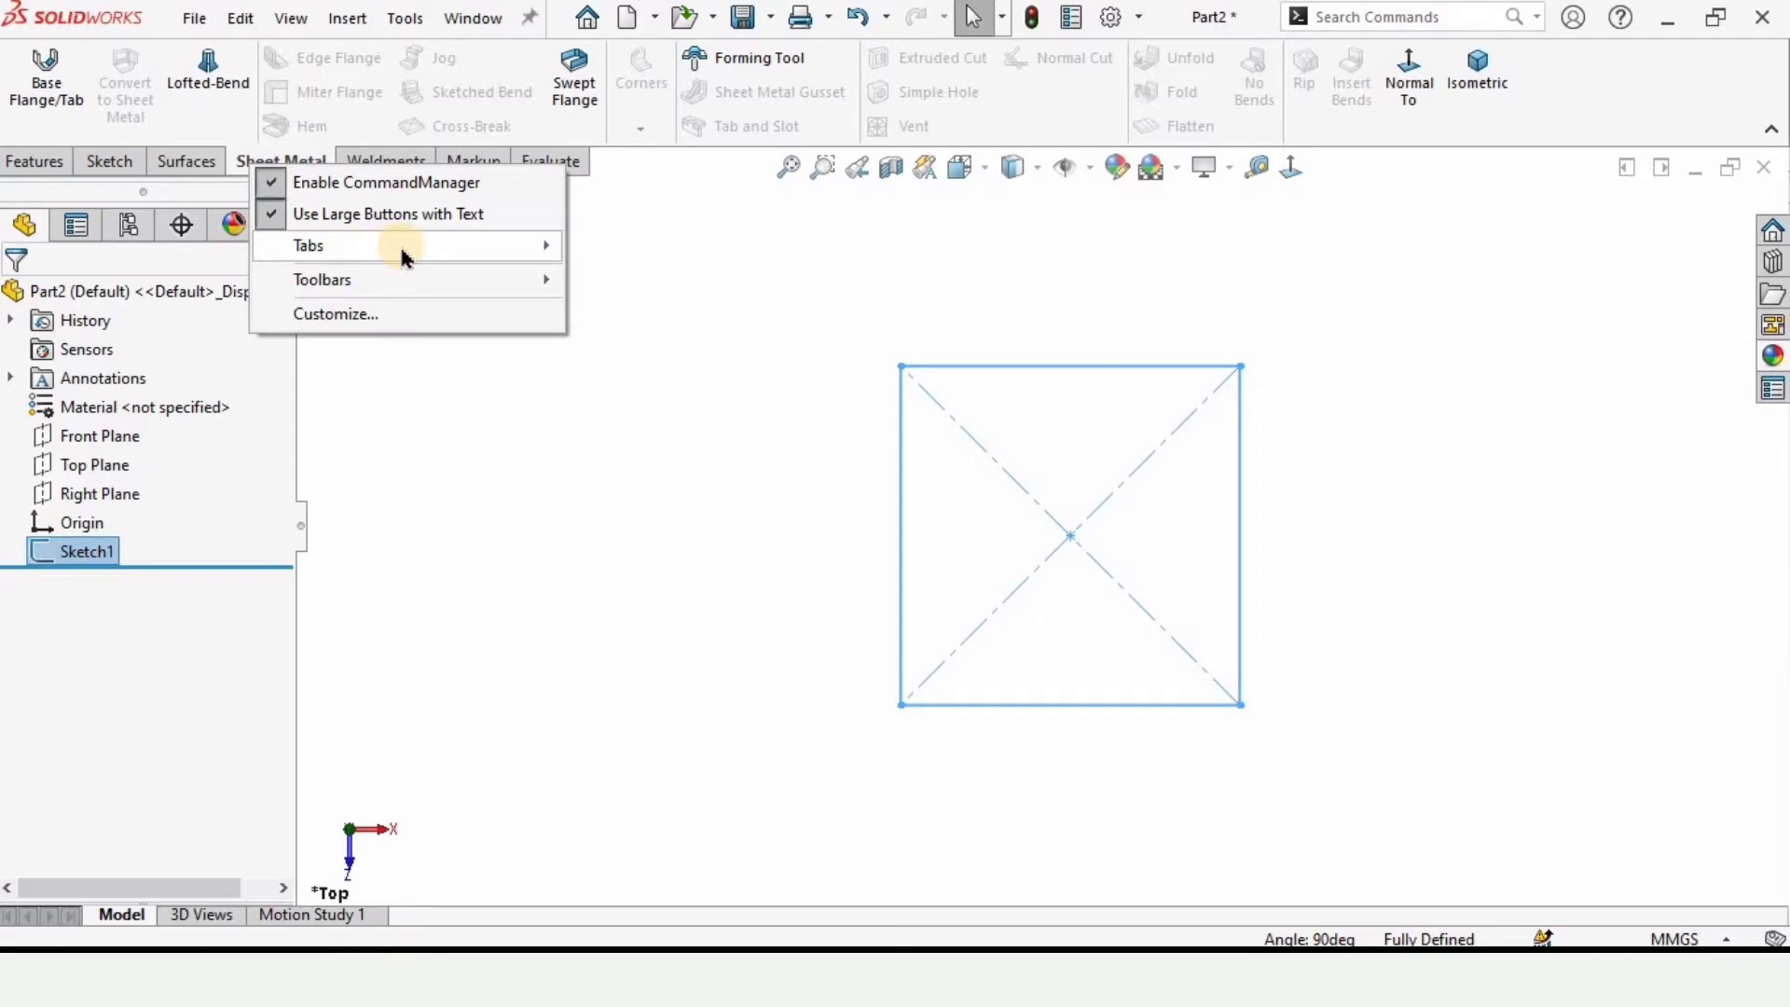
pyautogui.moveTo(511, 254)
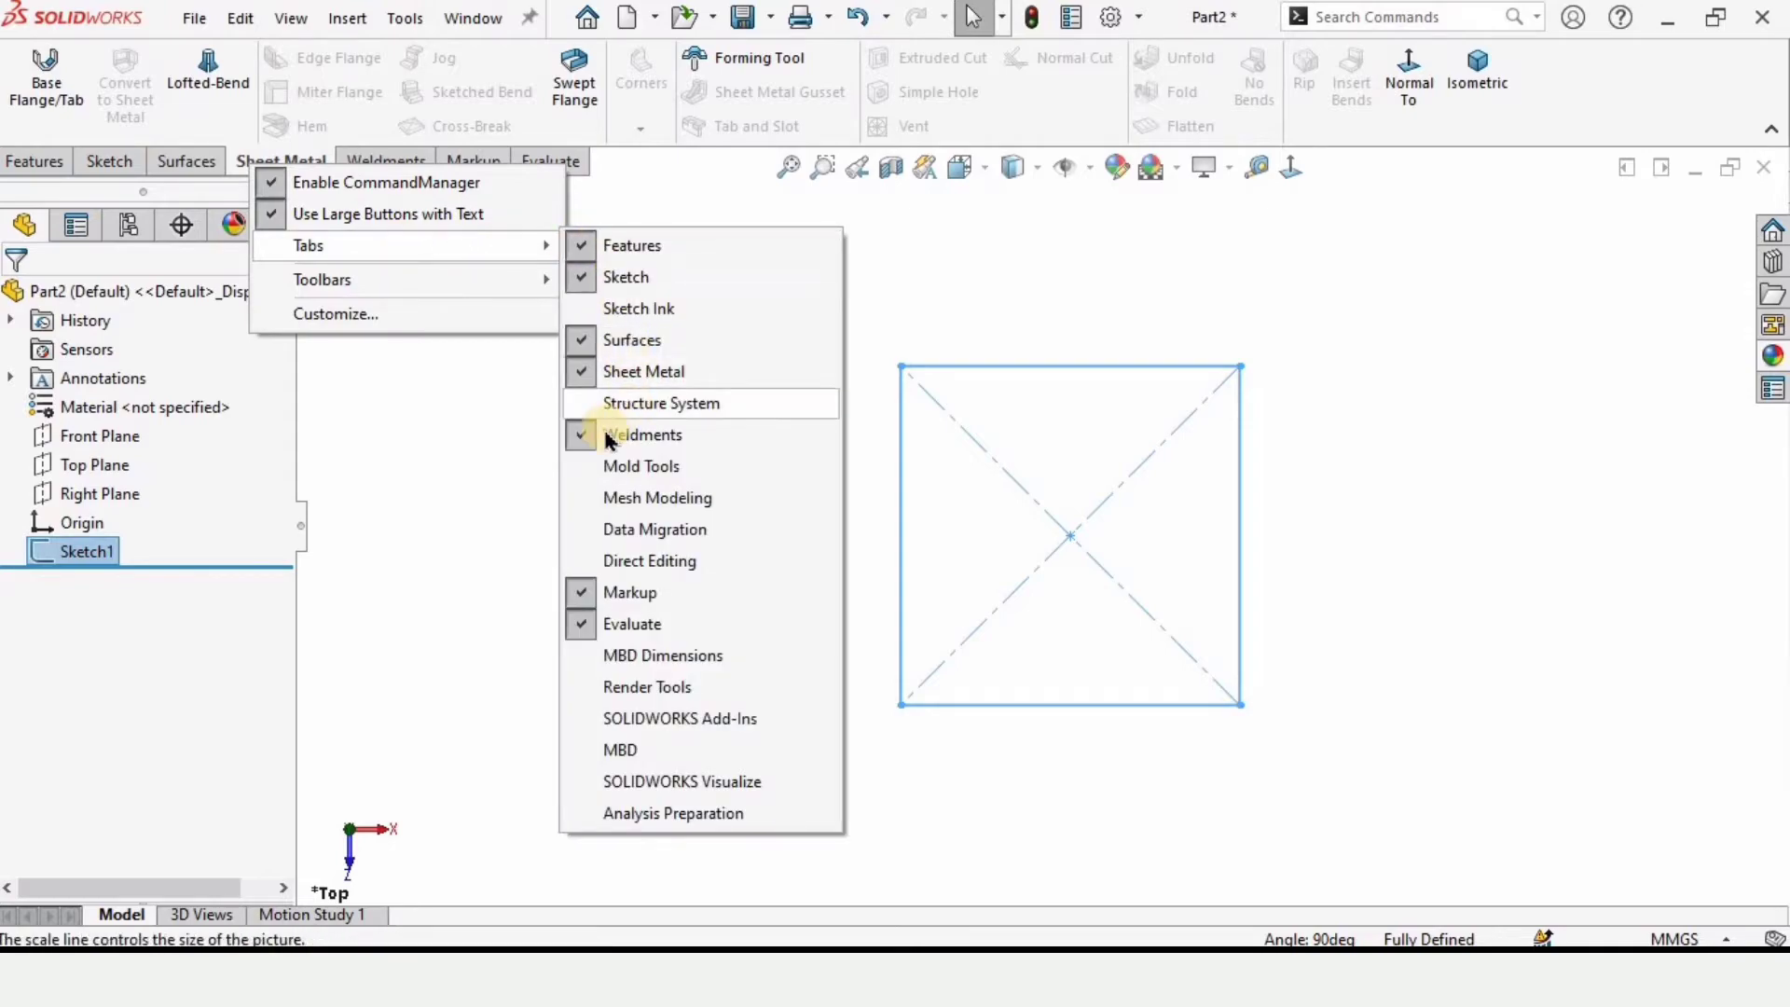
pyautogui.click(504, 424)
# Step: Start a weldment structural member with the iso standard, c channel type and 120 x 12 size
pyautogui.click(386, 165)
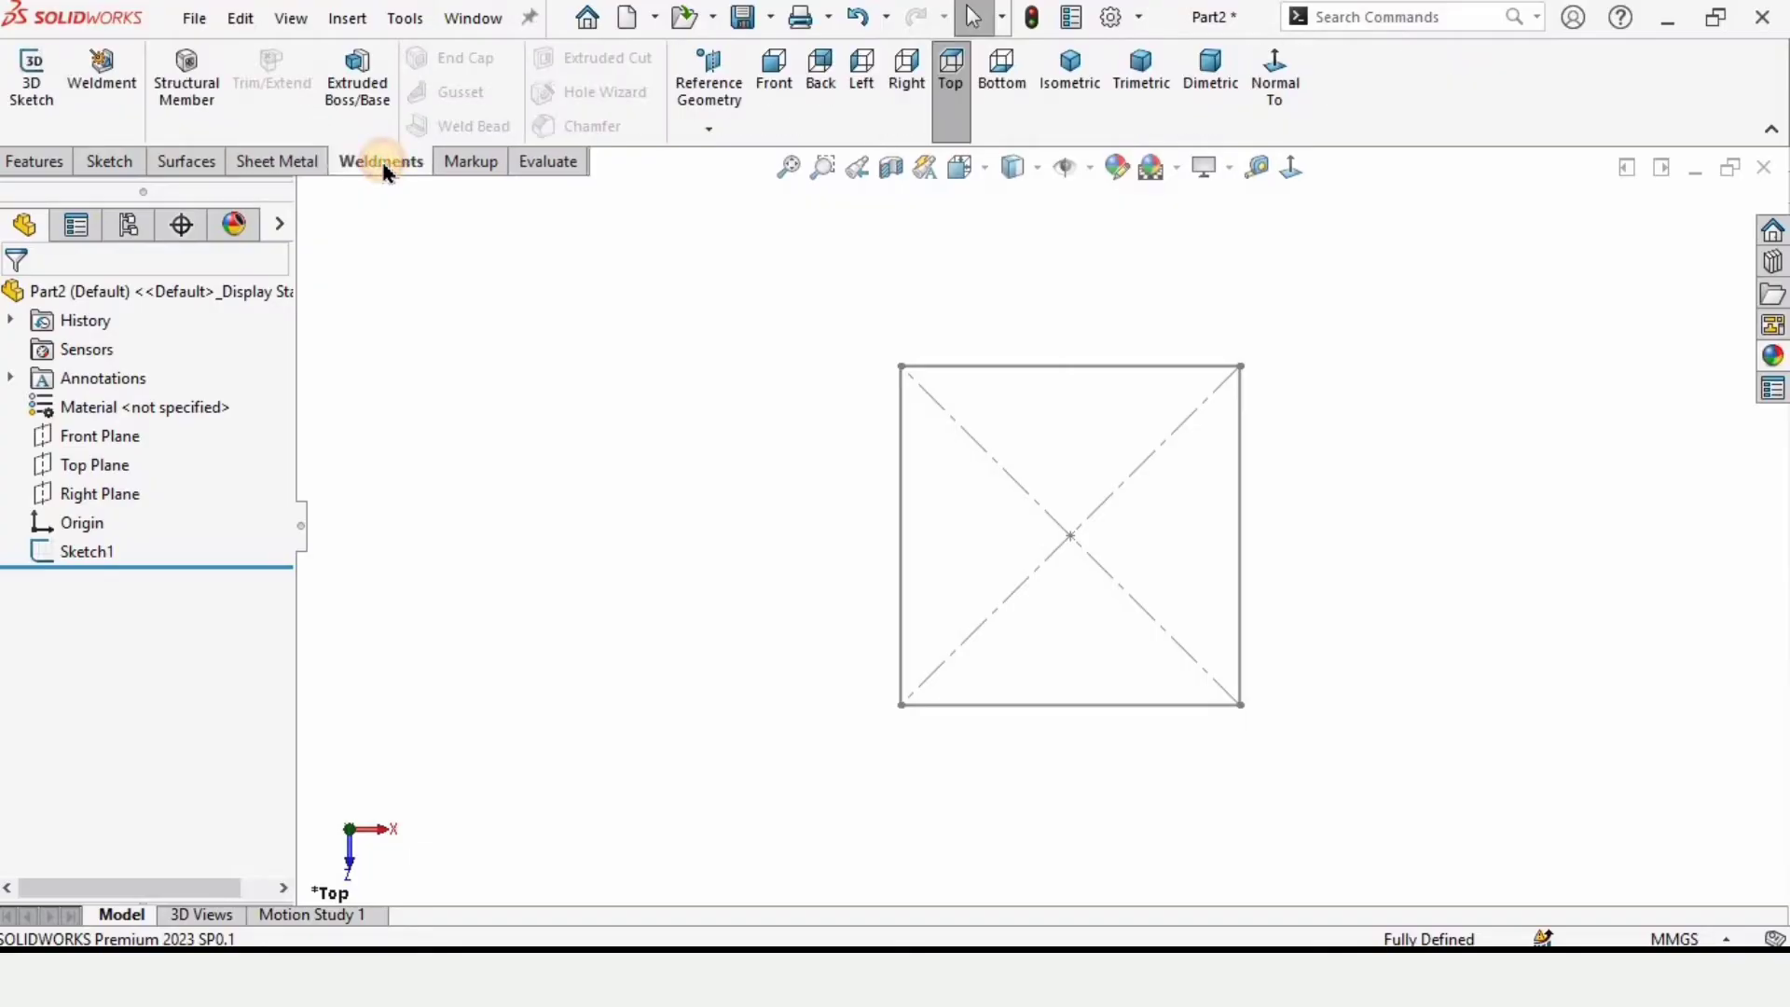
pyautogui.click(191, 89)
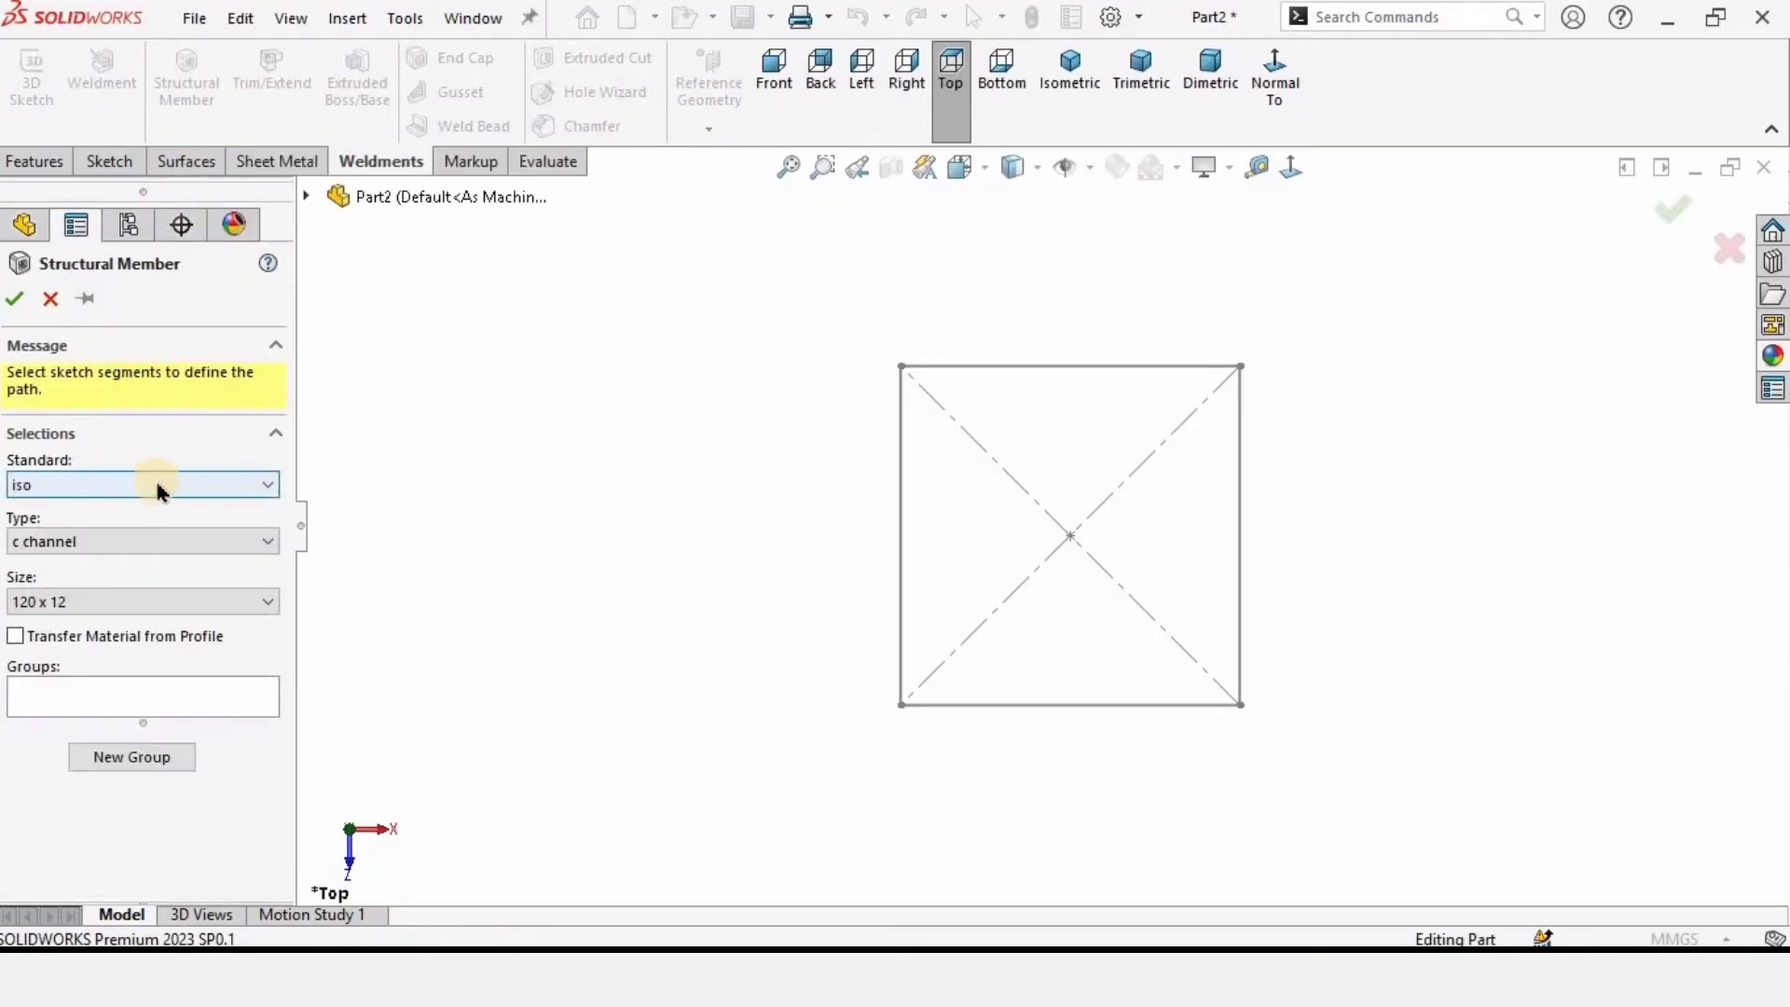
pyautogui.click(157, 486)
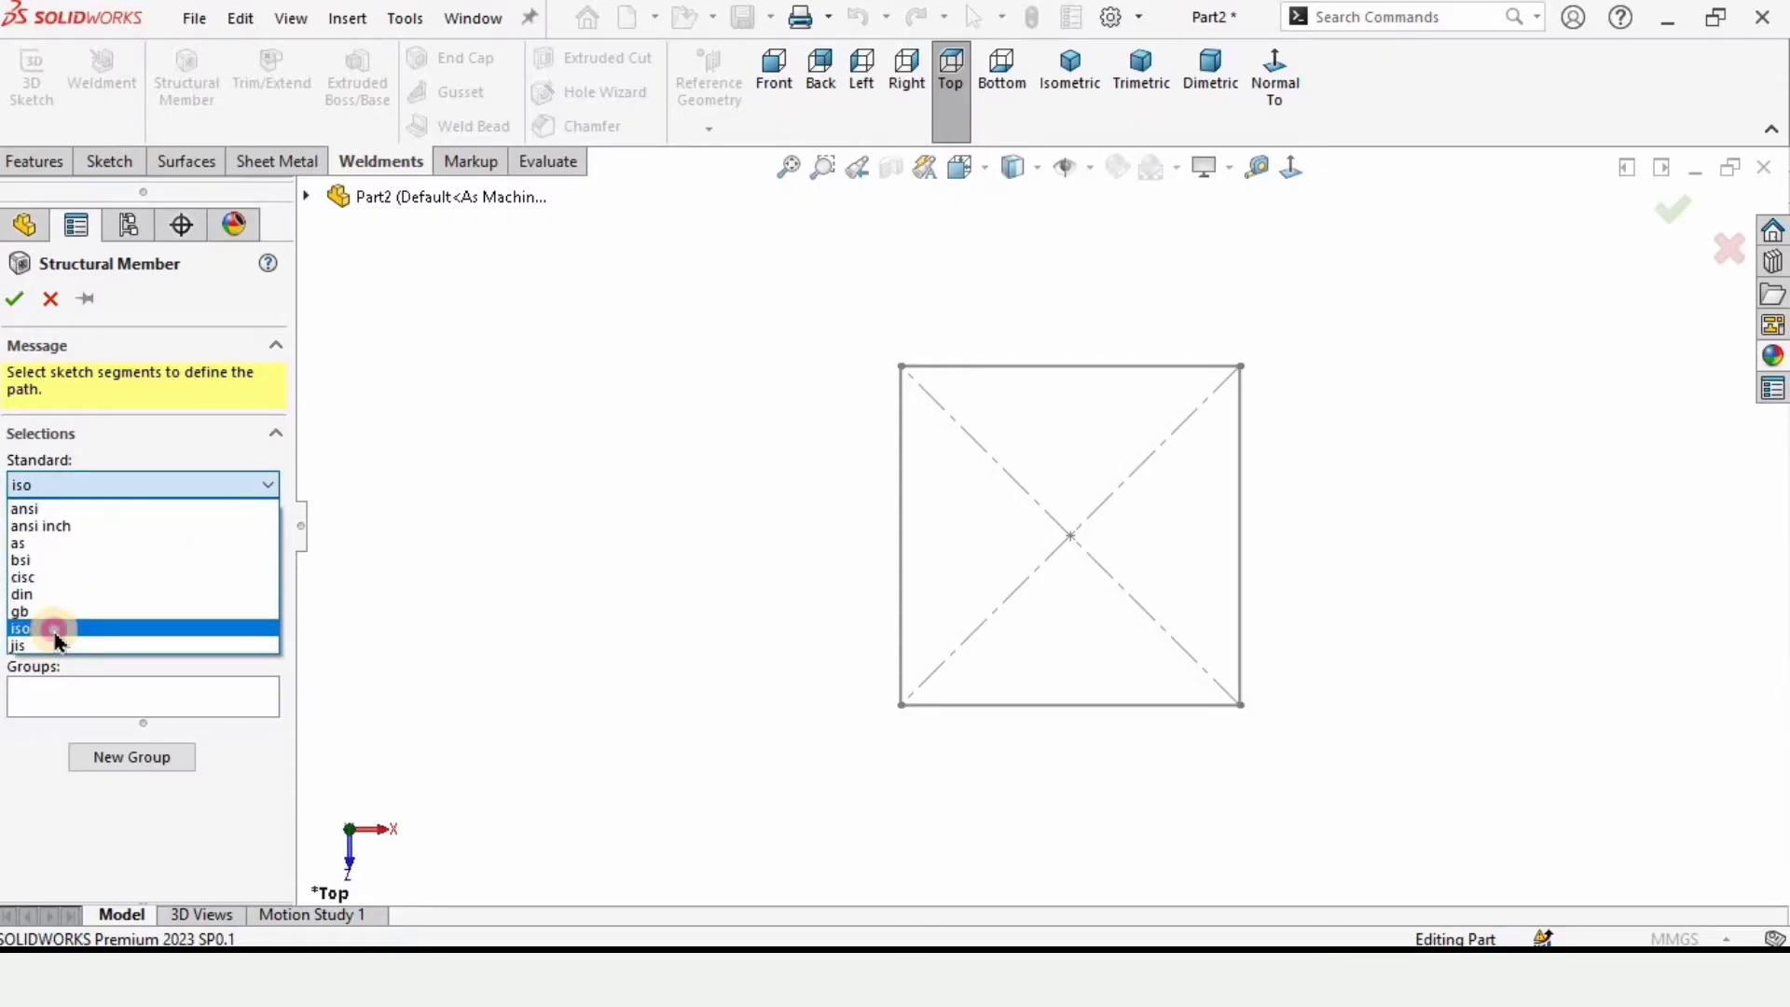
pyautogui.click(55, 630)
pyautogui.click(166, 543)
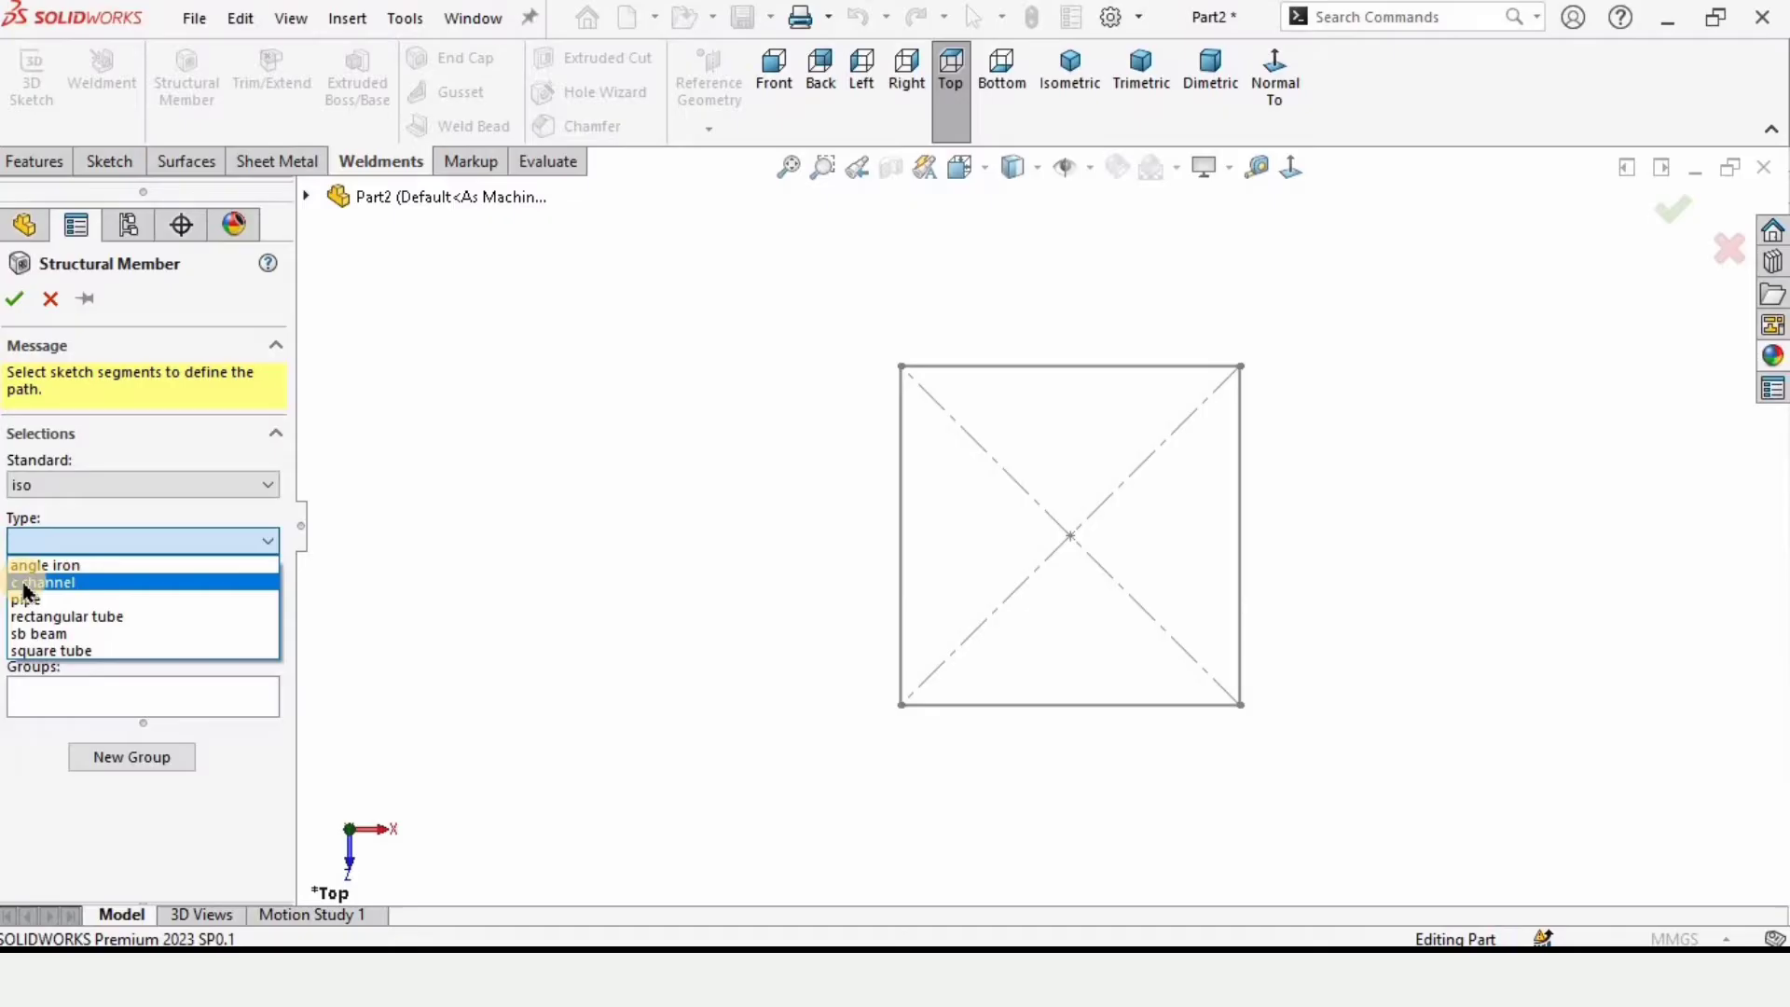
pyautogui.click(60, 583)
pyautogui.click(169, 601)
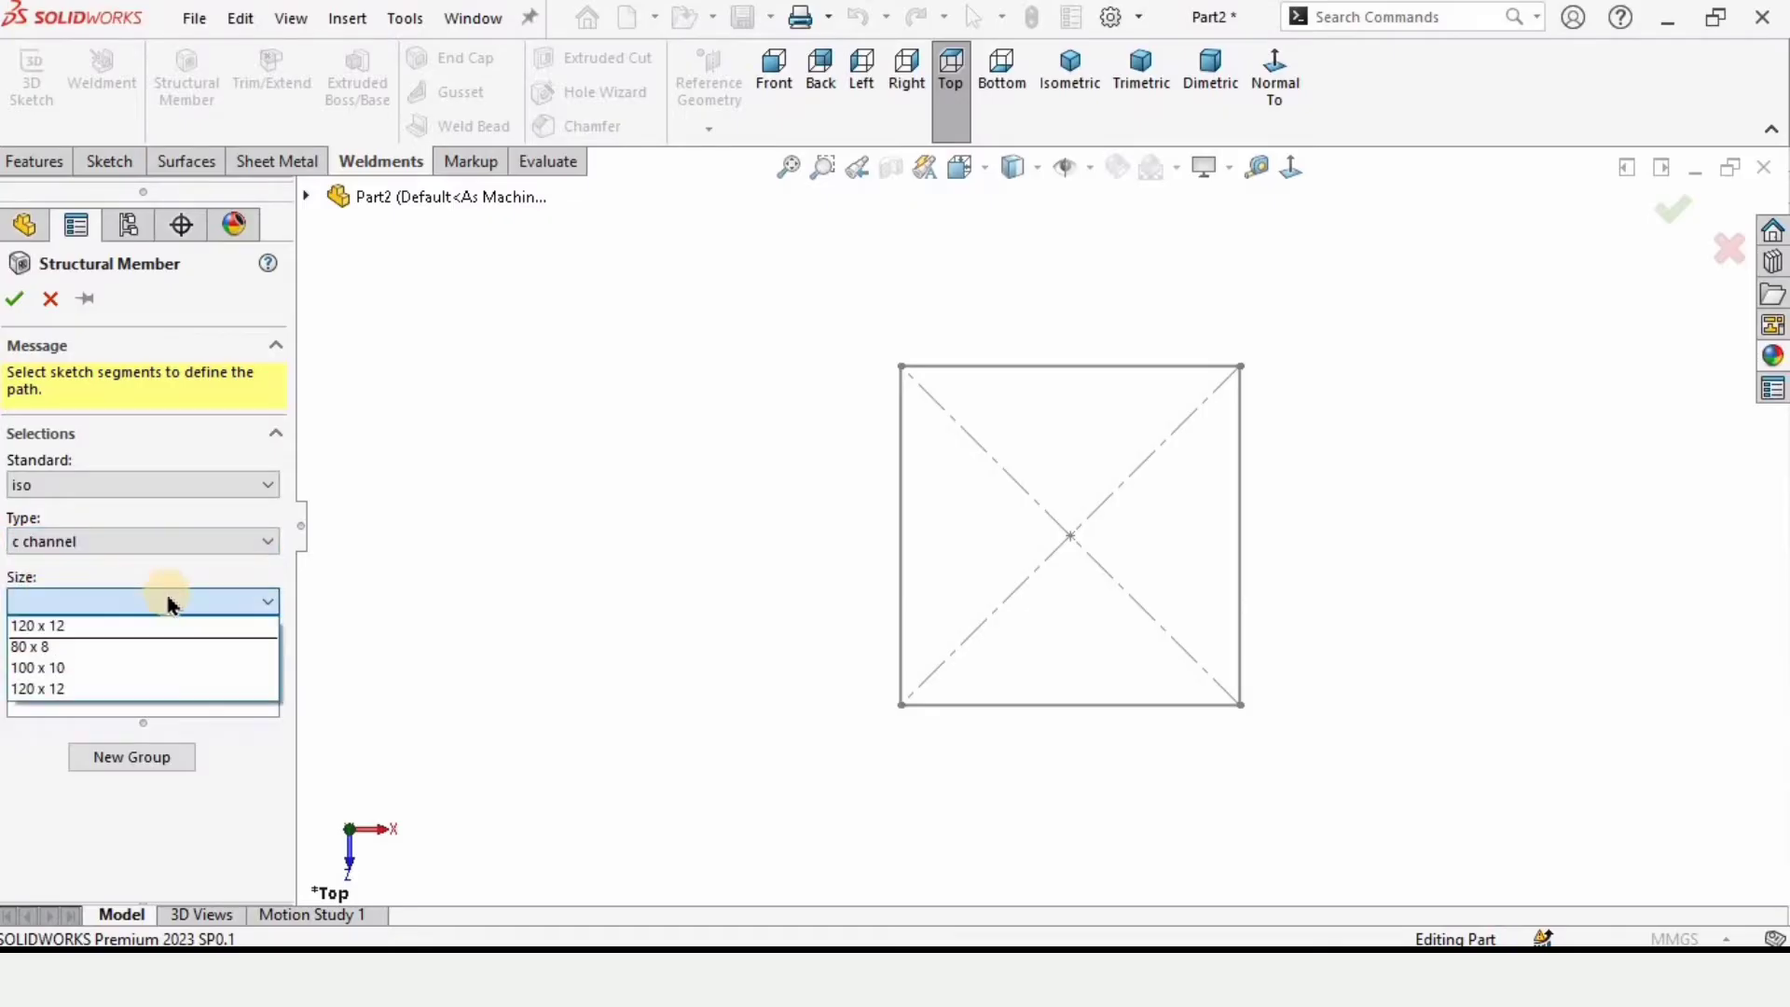
pyautogui.click(50, 690)
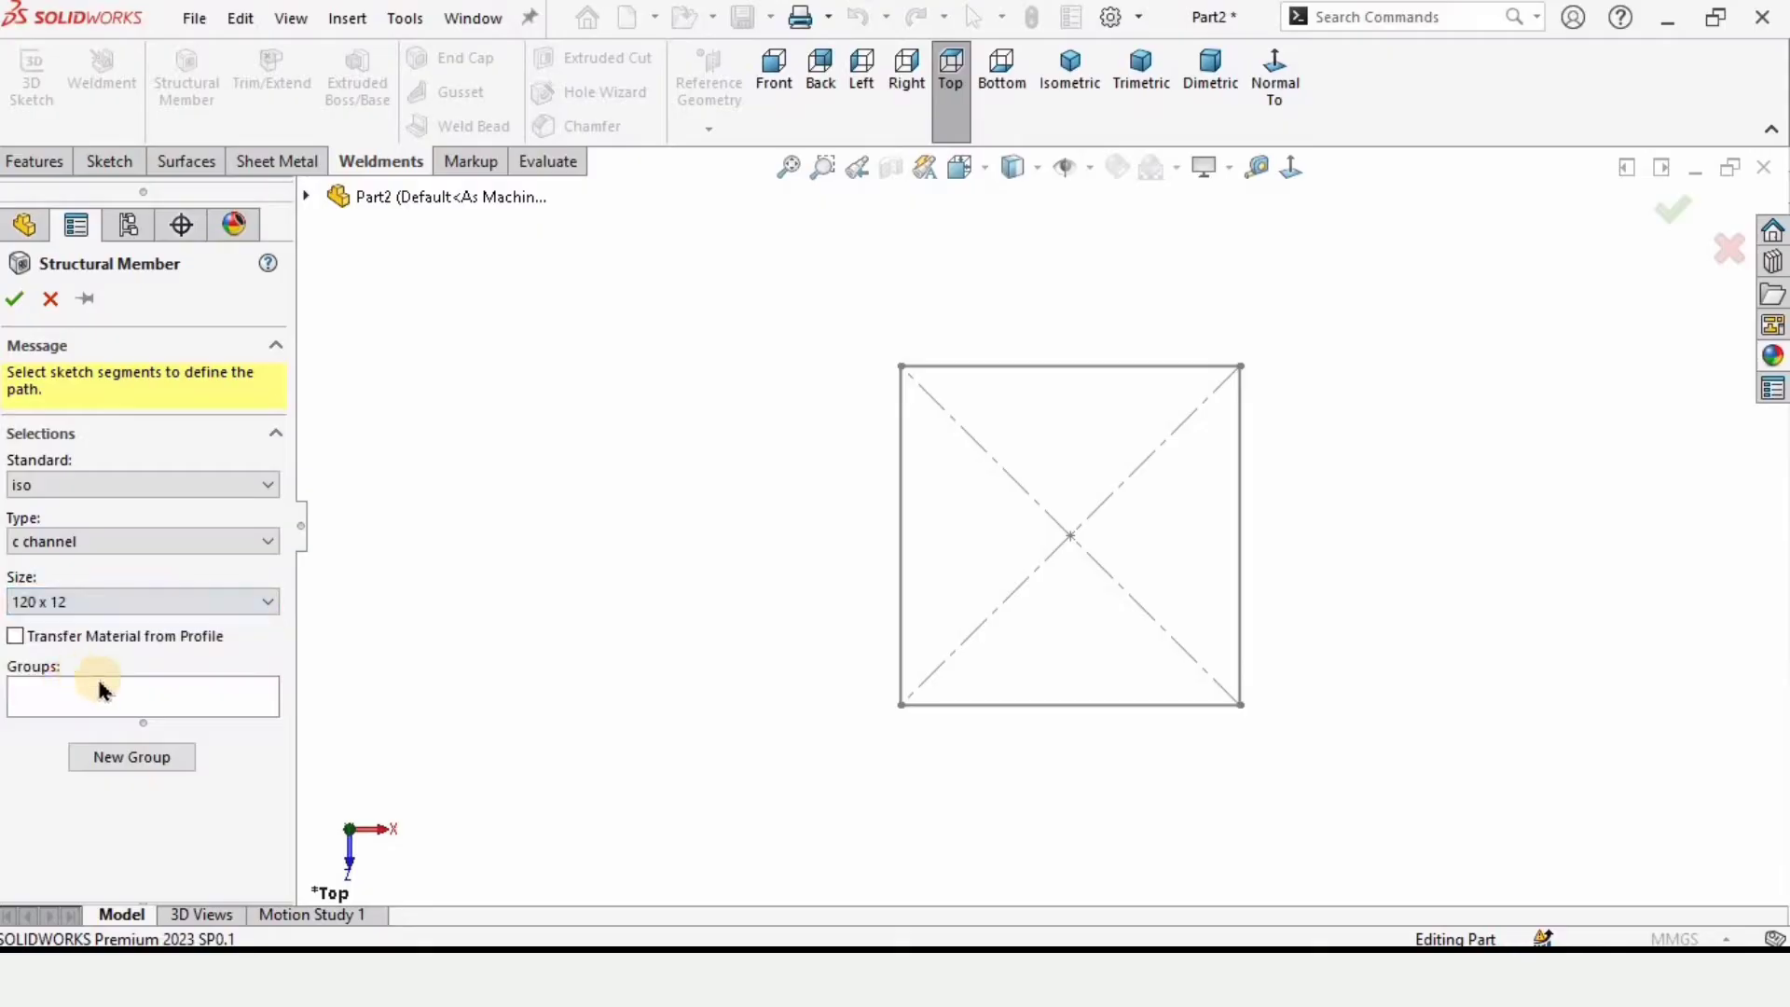
# Step: Select all four sides of the square sketch as the path segments of the C channel group
pyautogui.click(122, 700)
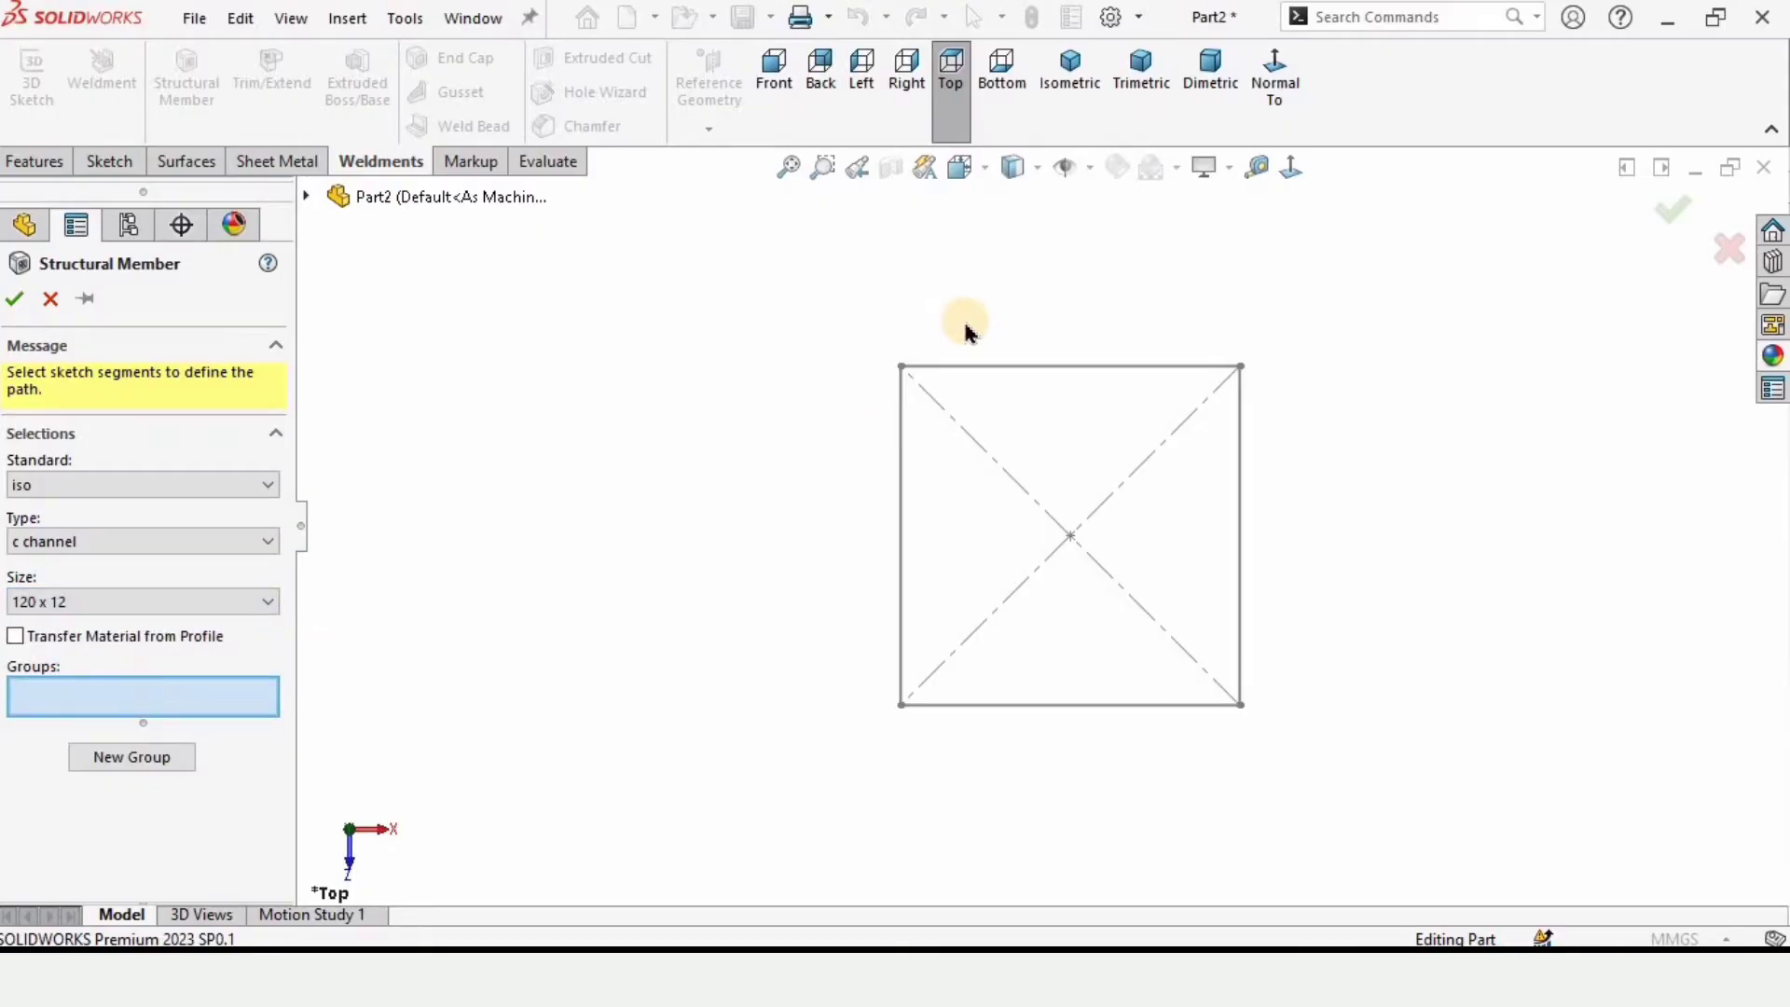
pyautogui.click(1017, 366)
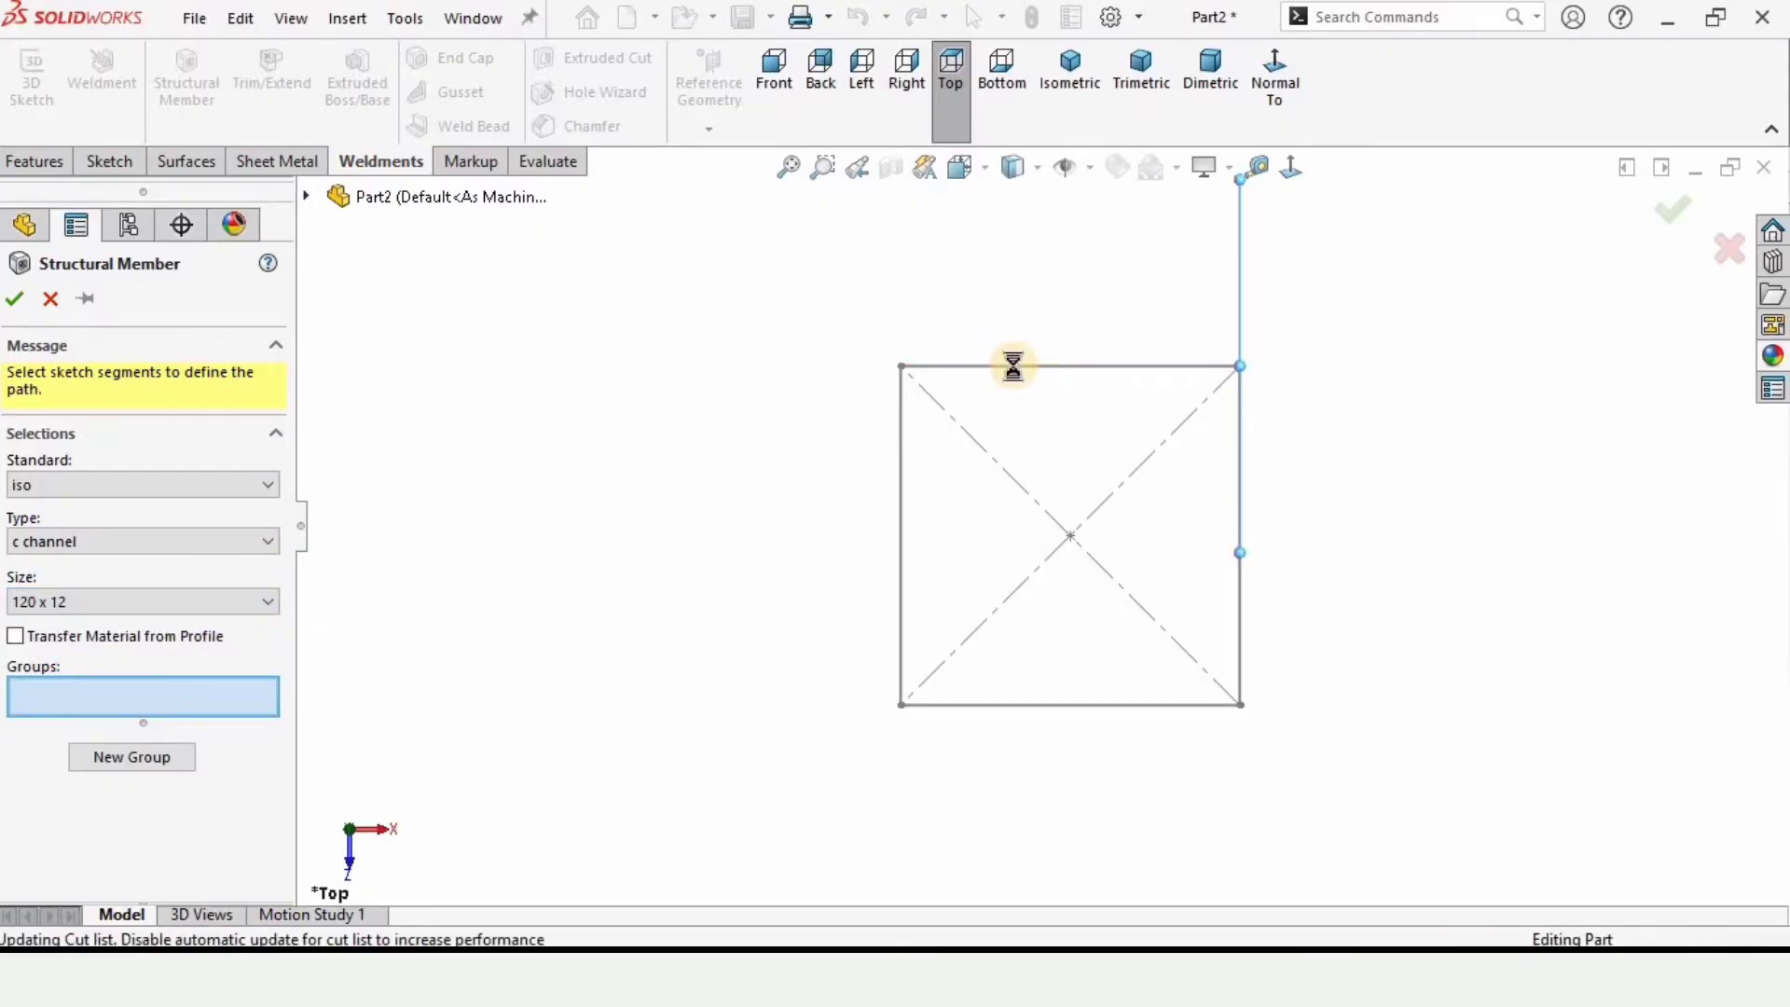
pyautogui.scroll(-5, 988, 411)
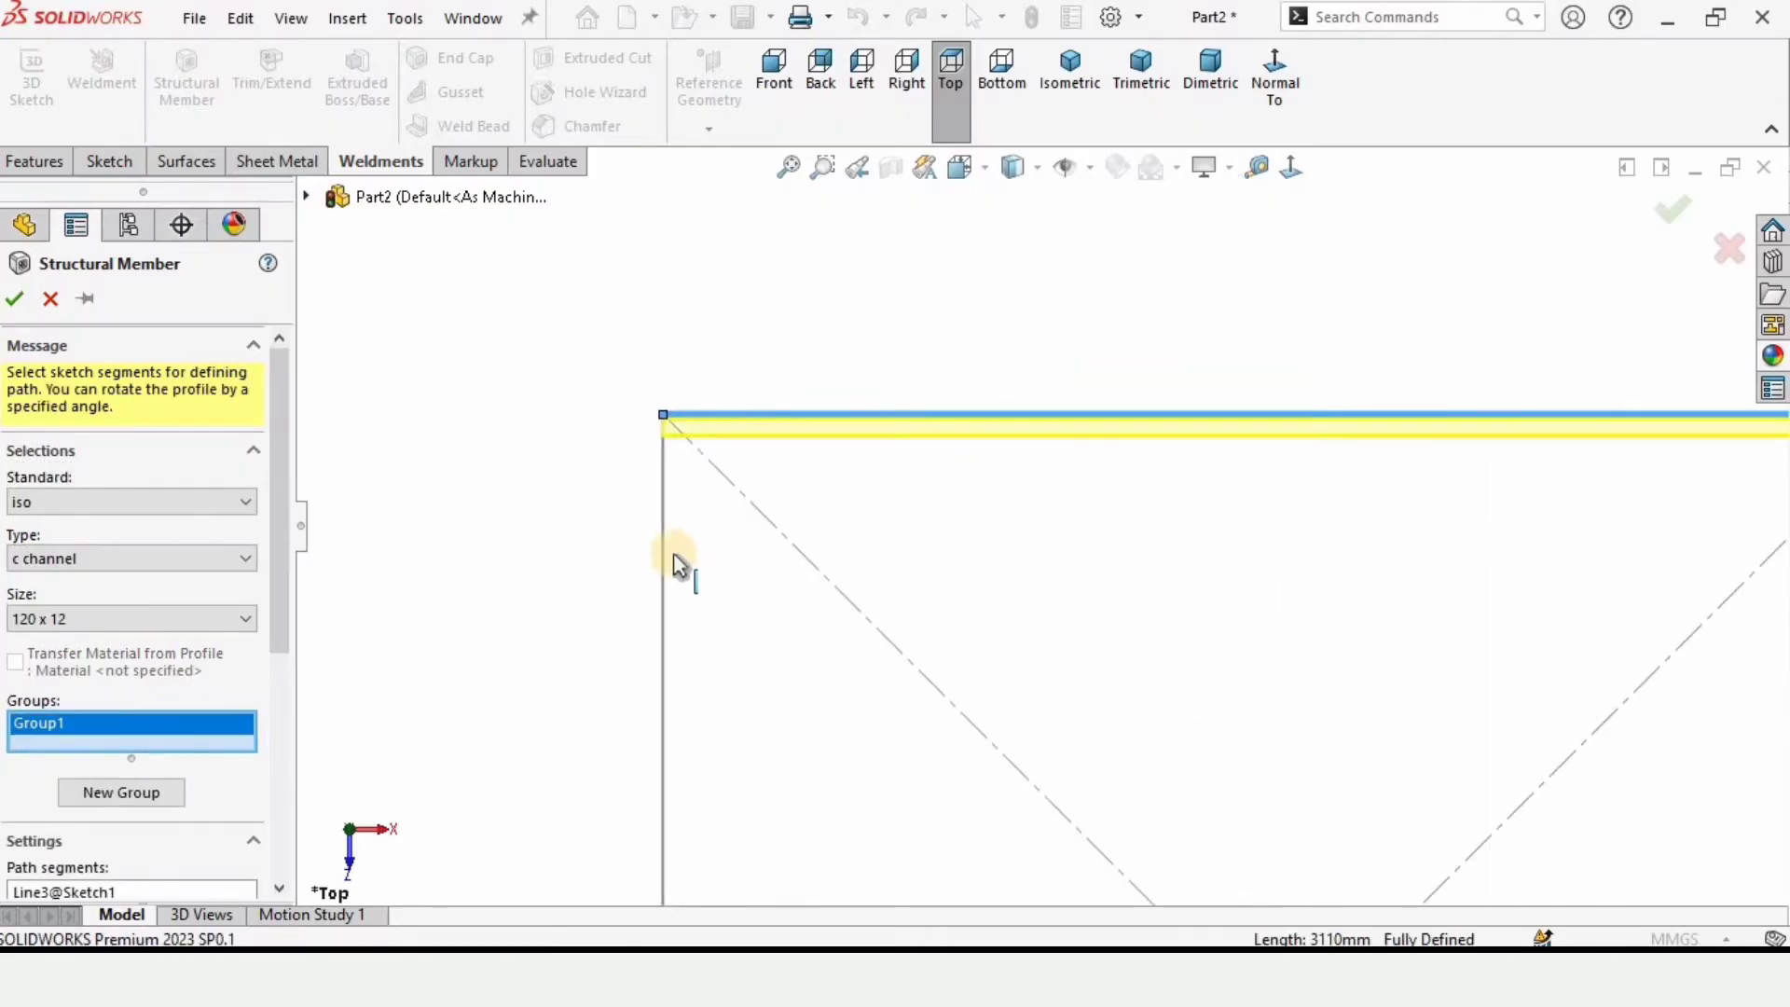
pyautogui.click(664, 527)
pyautogui.scroll(5, 690, 559)
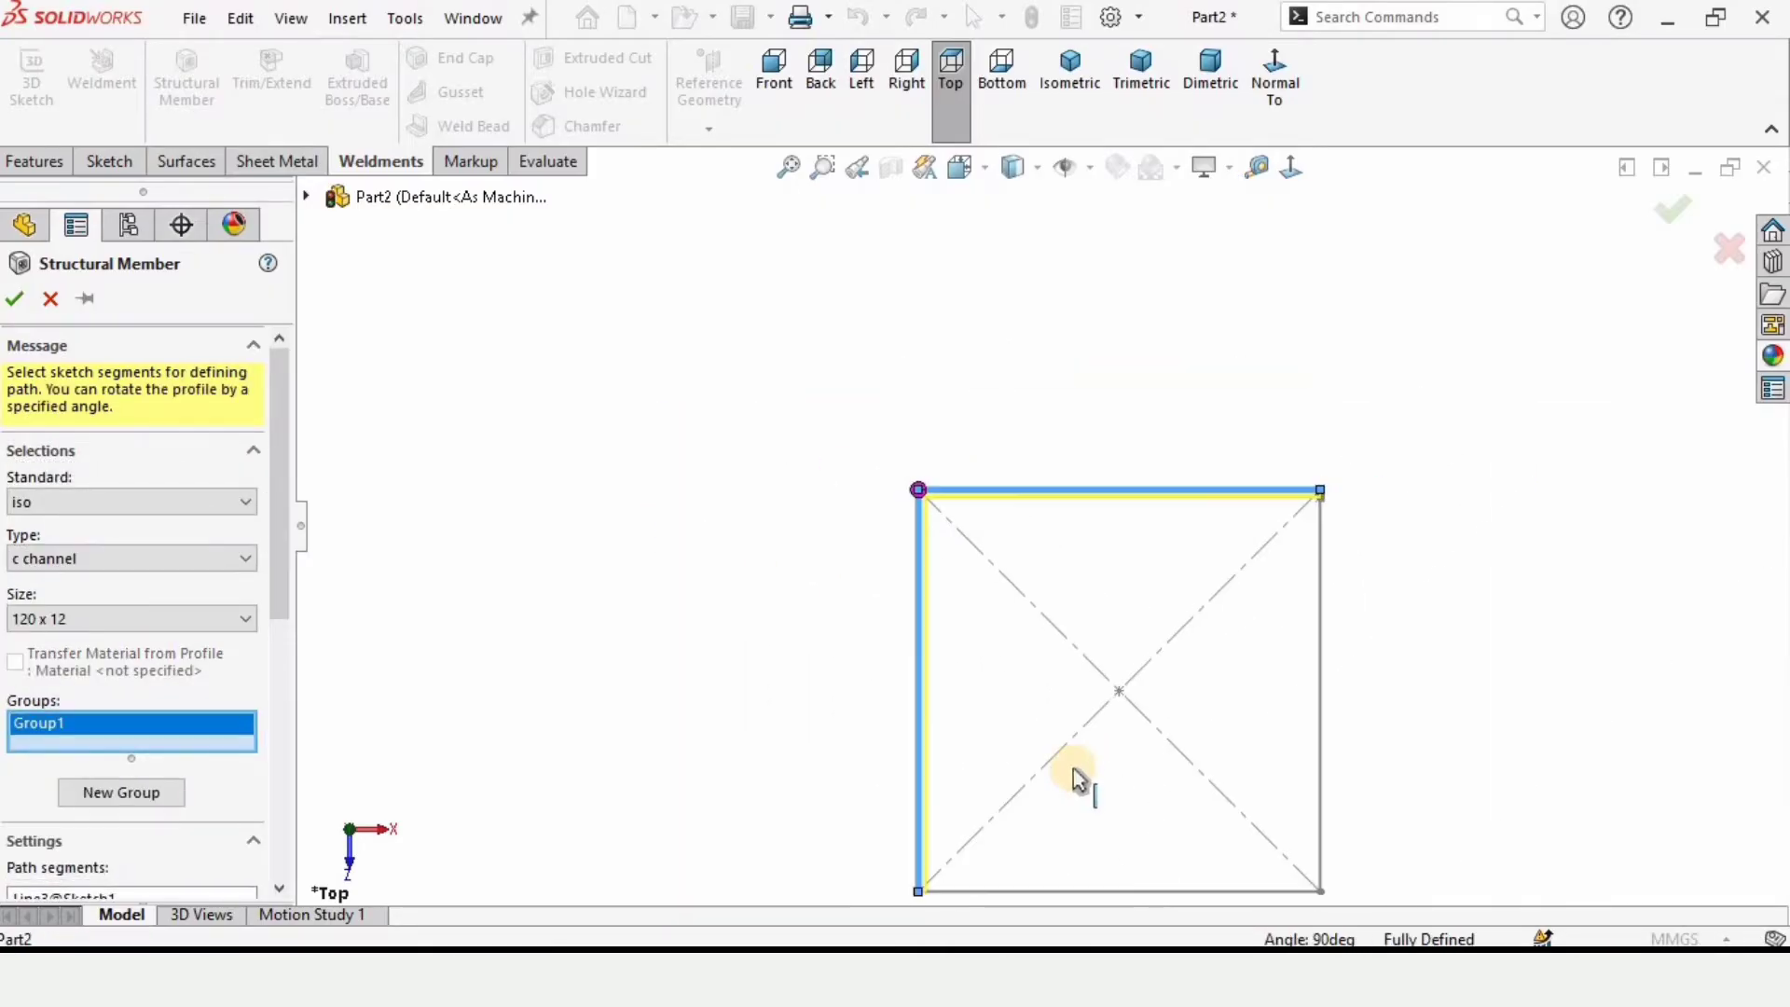
pyautogui.scroll(-4, 1068, 691)
pyautogui.click(1114, 633)
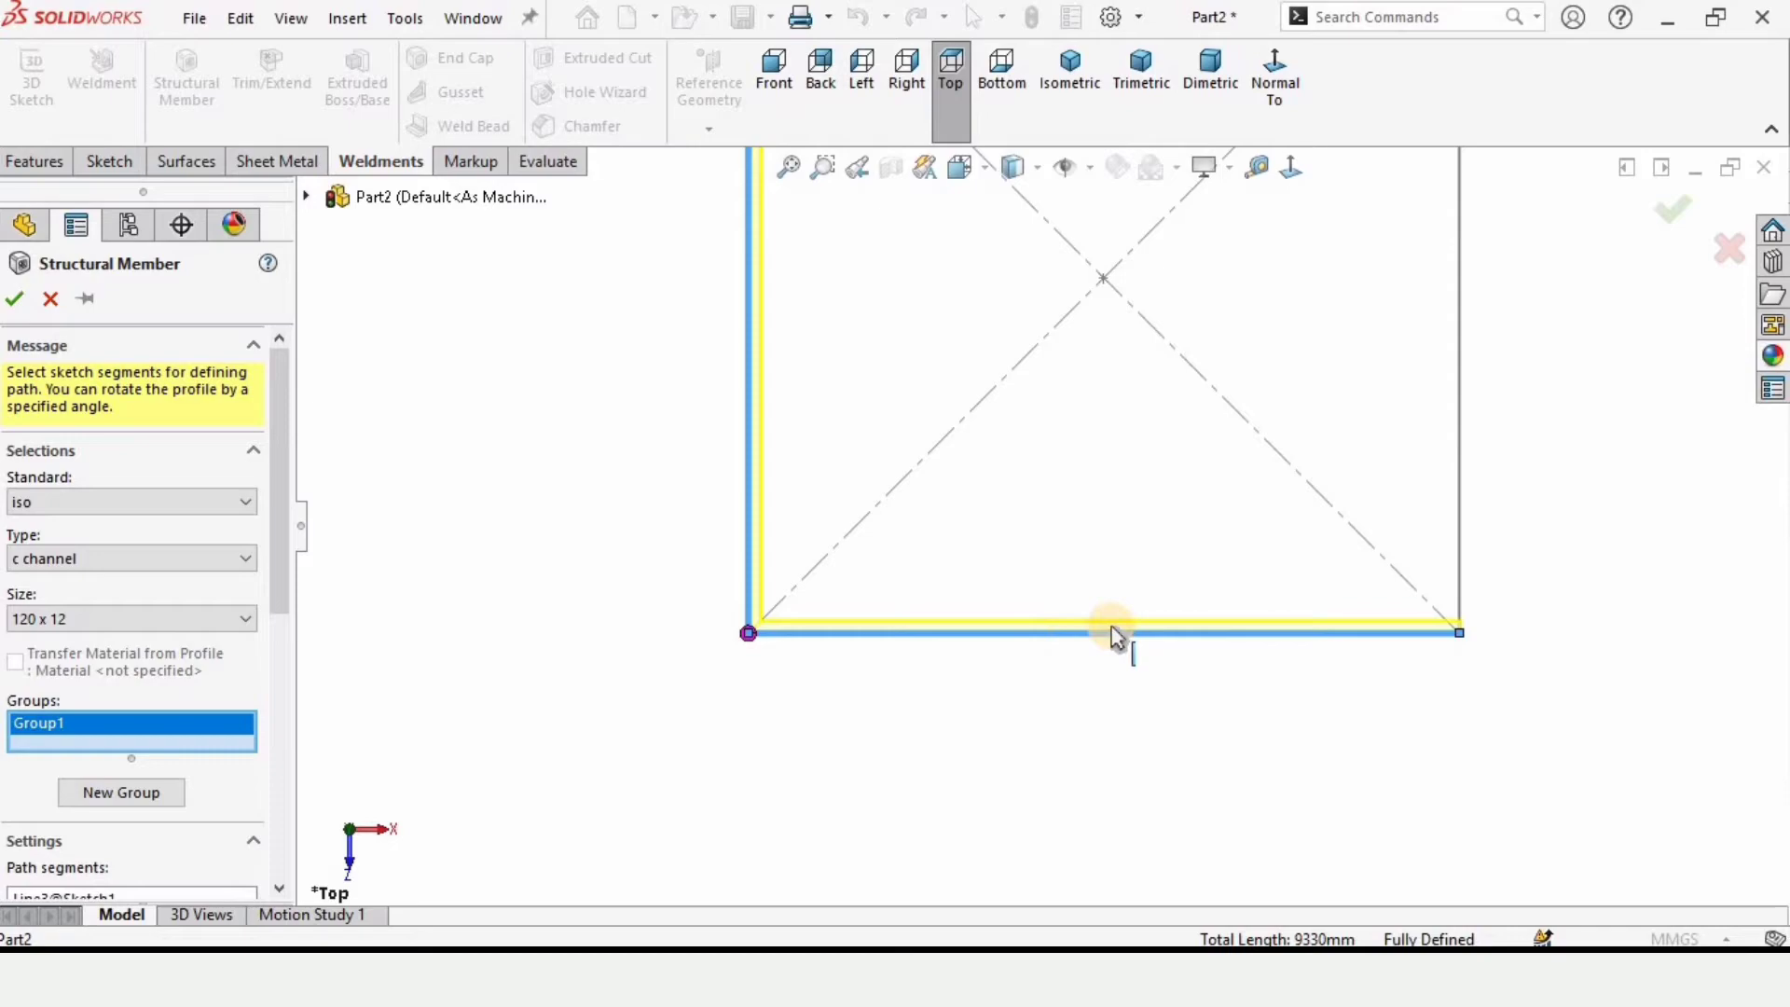
pyautogui.click(1460, 421)
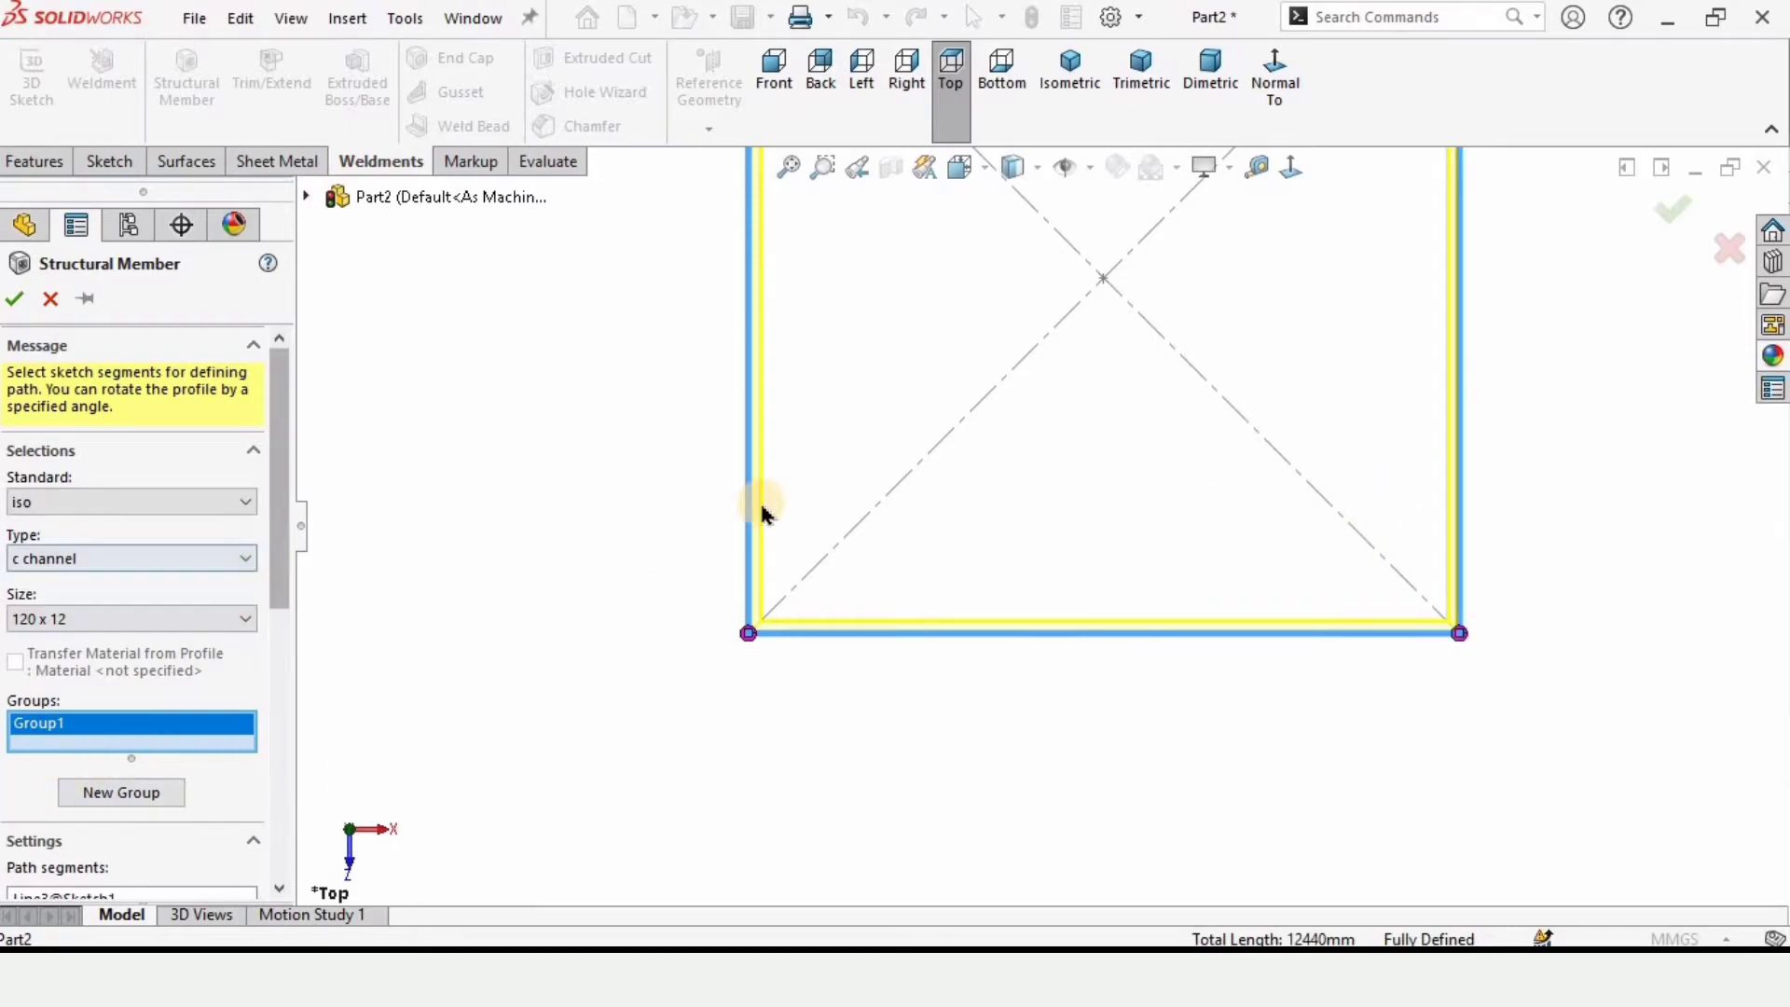
# Step: Try both end butt corner treatments on the frame, and return to the end miter treatment
pyautogui.moveTo(827, 500); pyautogui.dragTo(602, 791, button='middle')
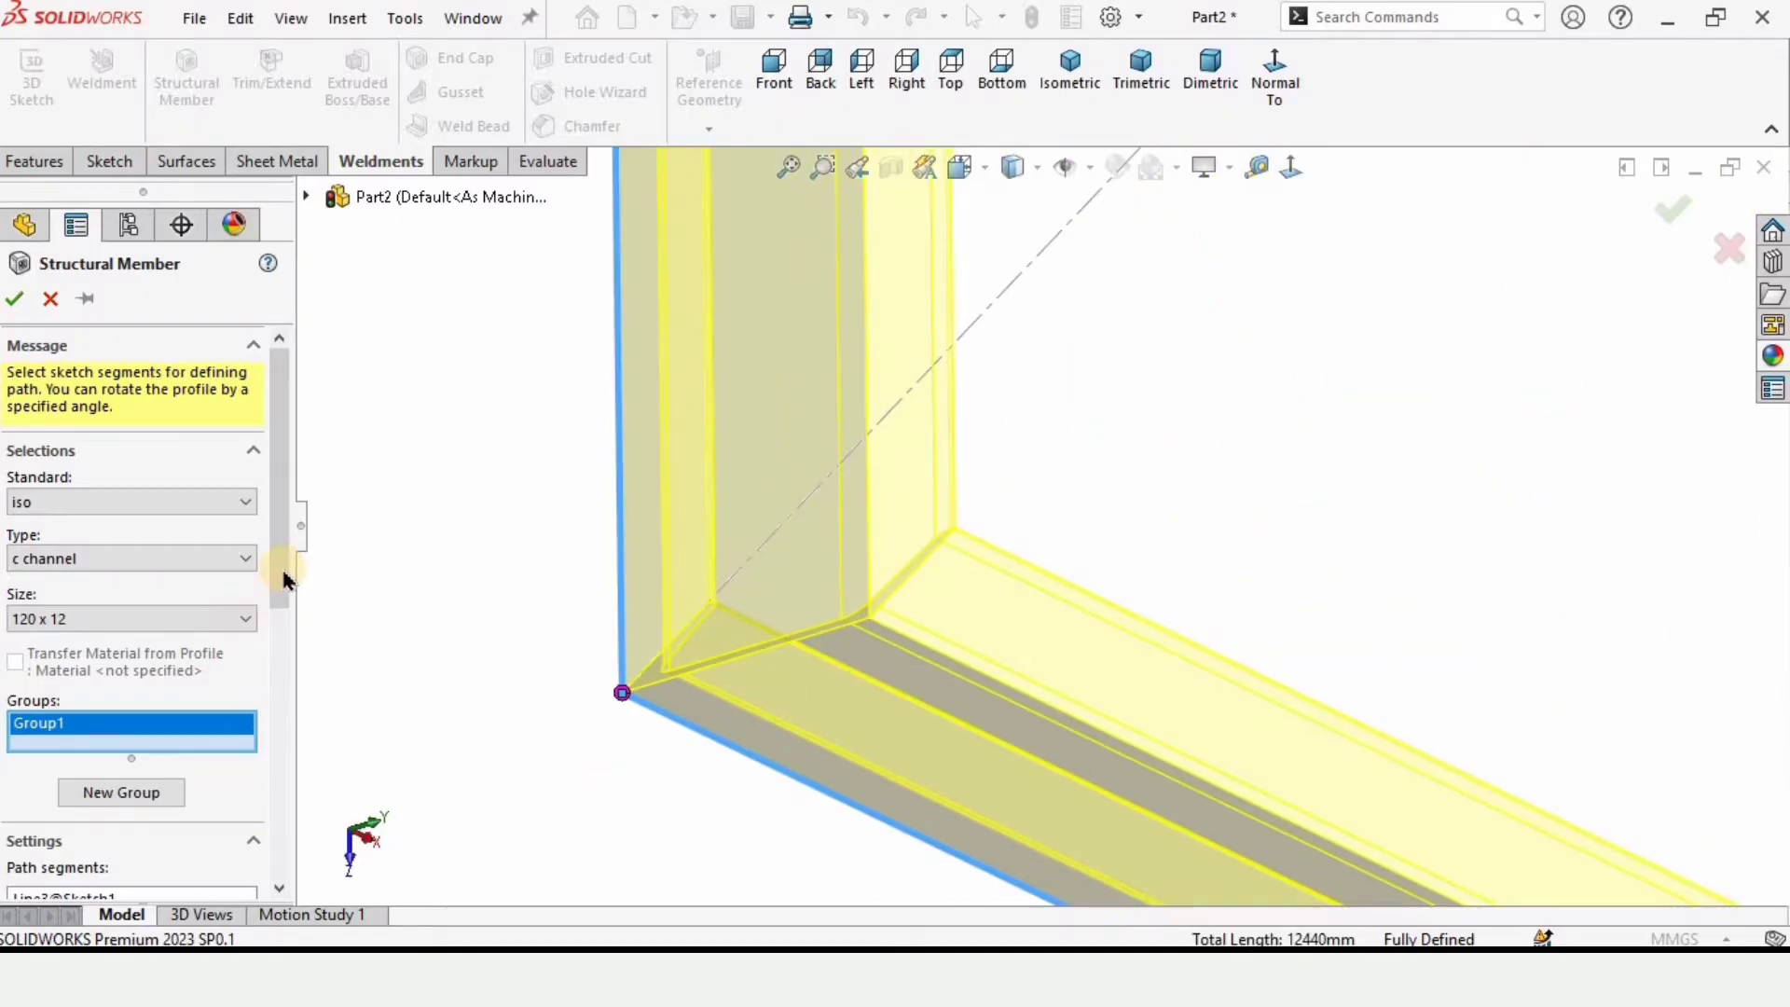
pyautogui.moveTo(284, 578); pyautogui.dragTo(287, 739)
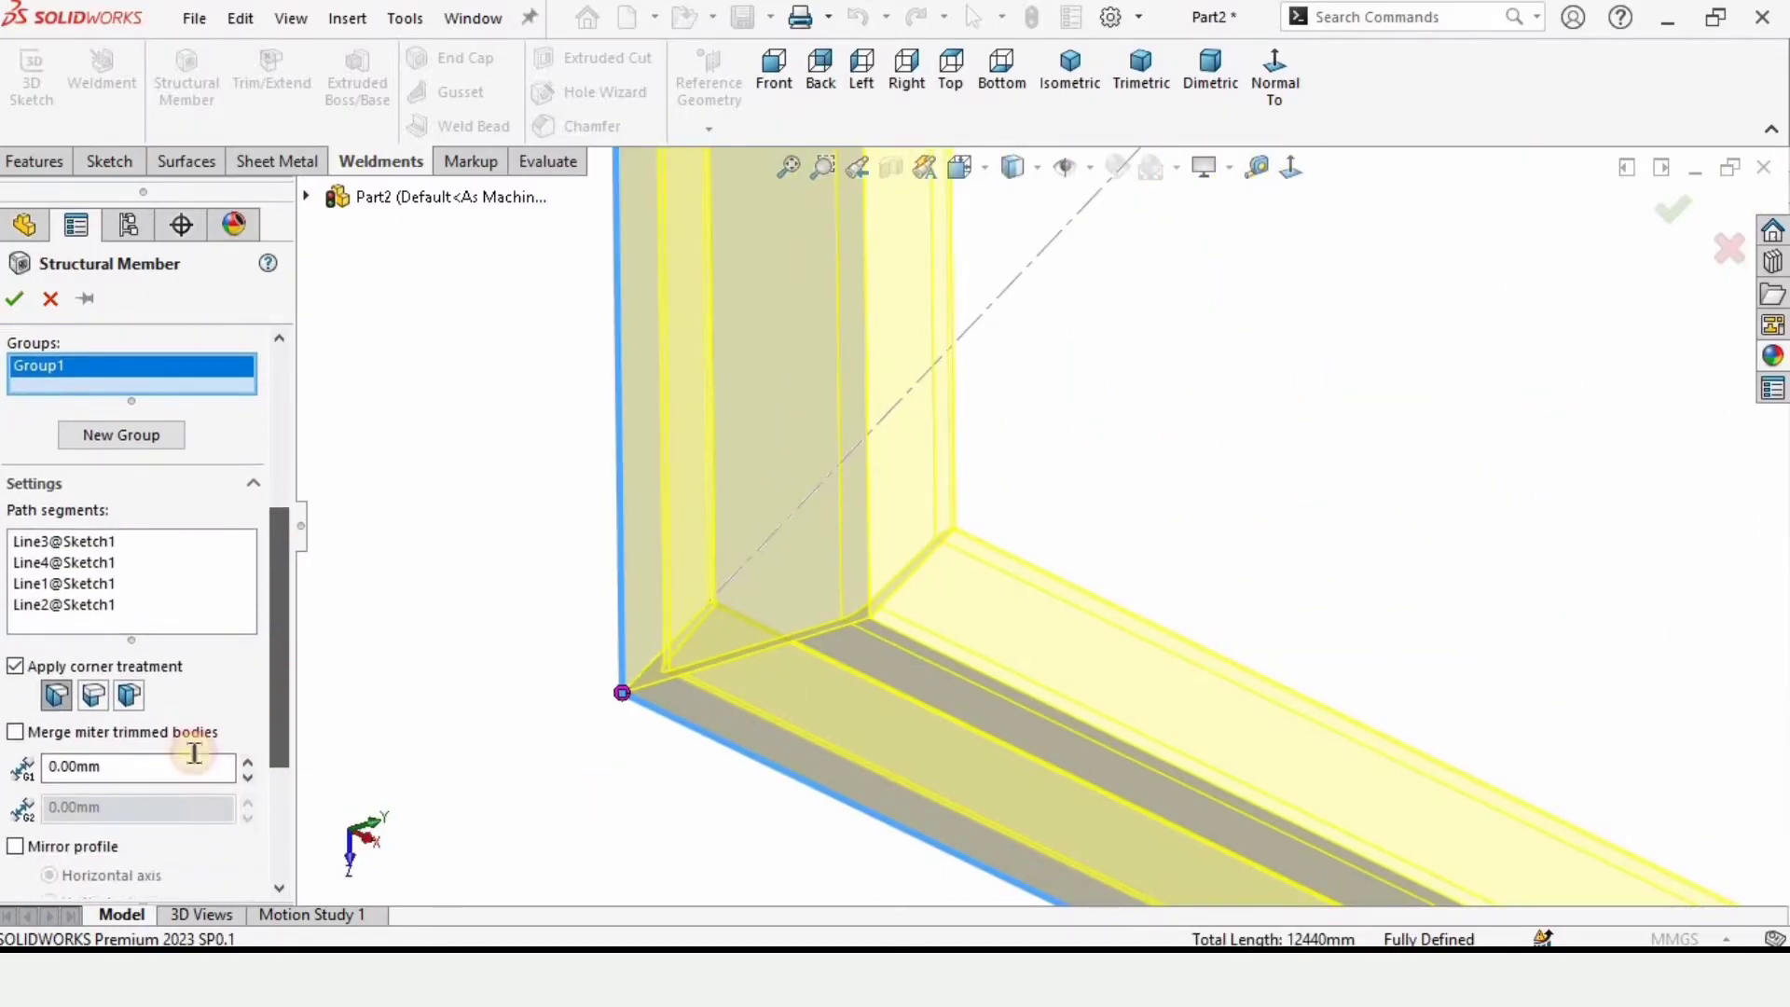
pyautogui.click(96, 690)
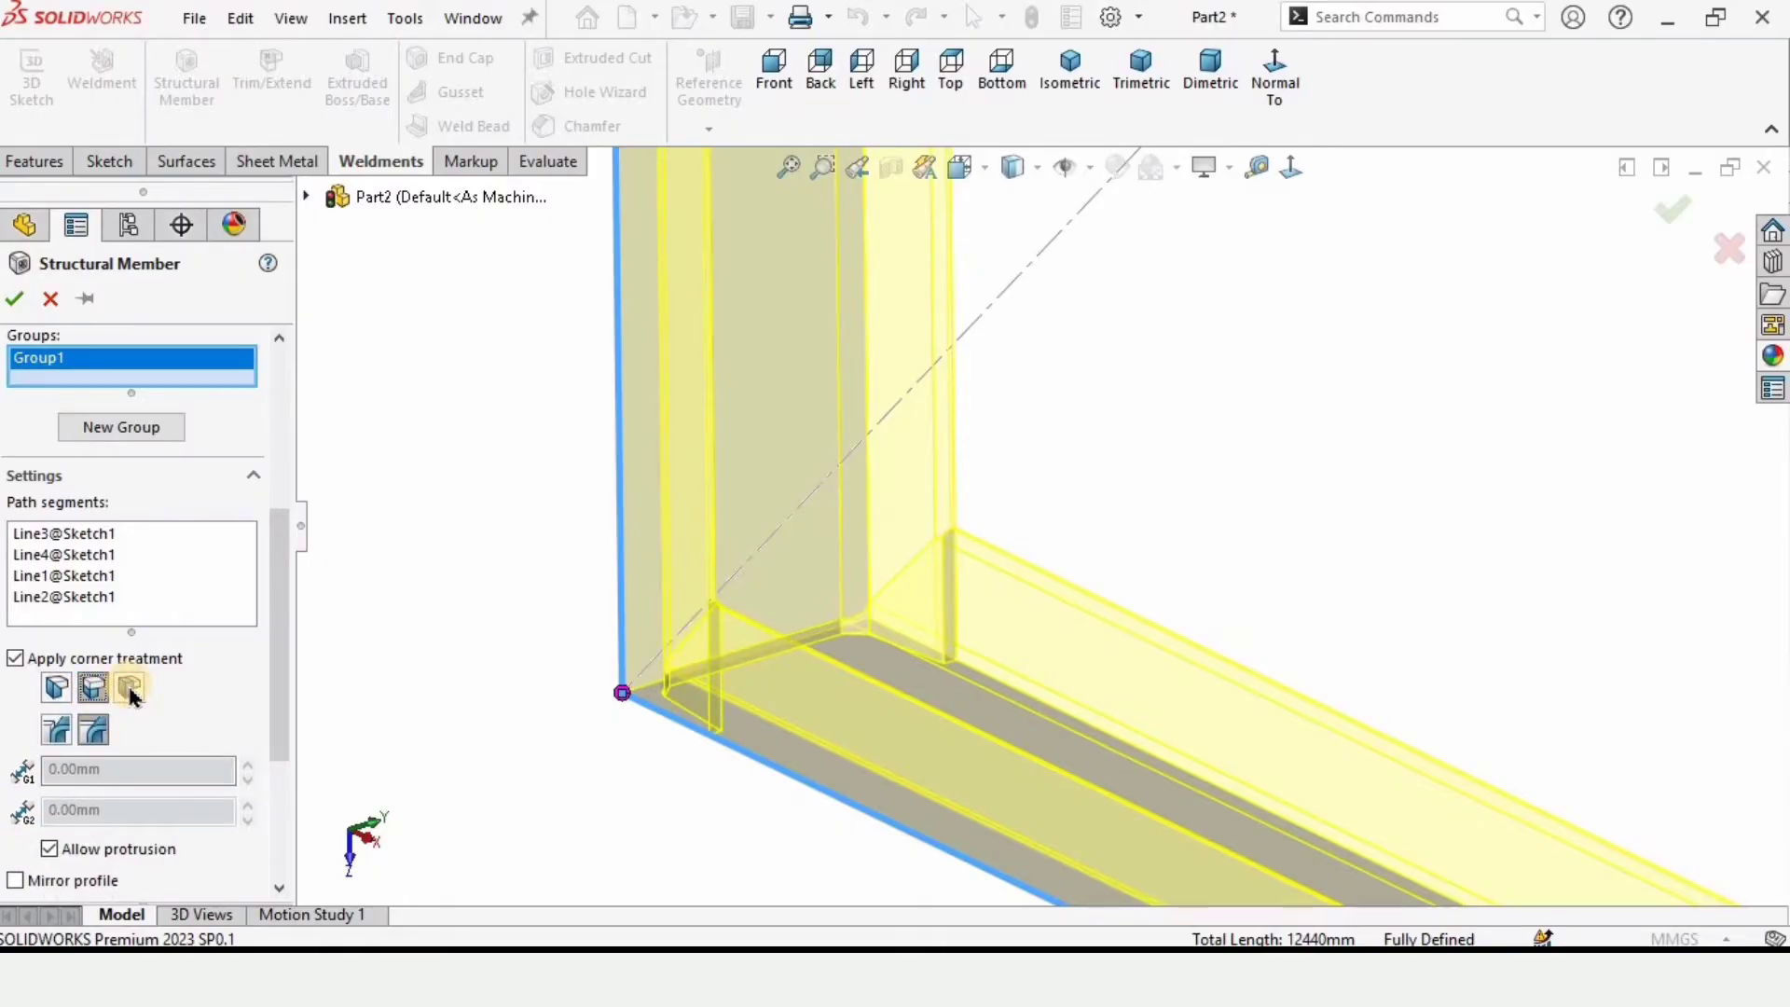
pyautogui.click(130, 690)
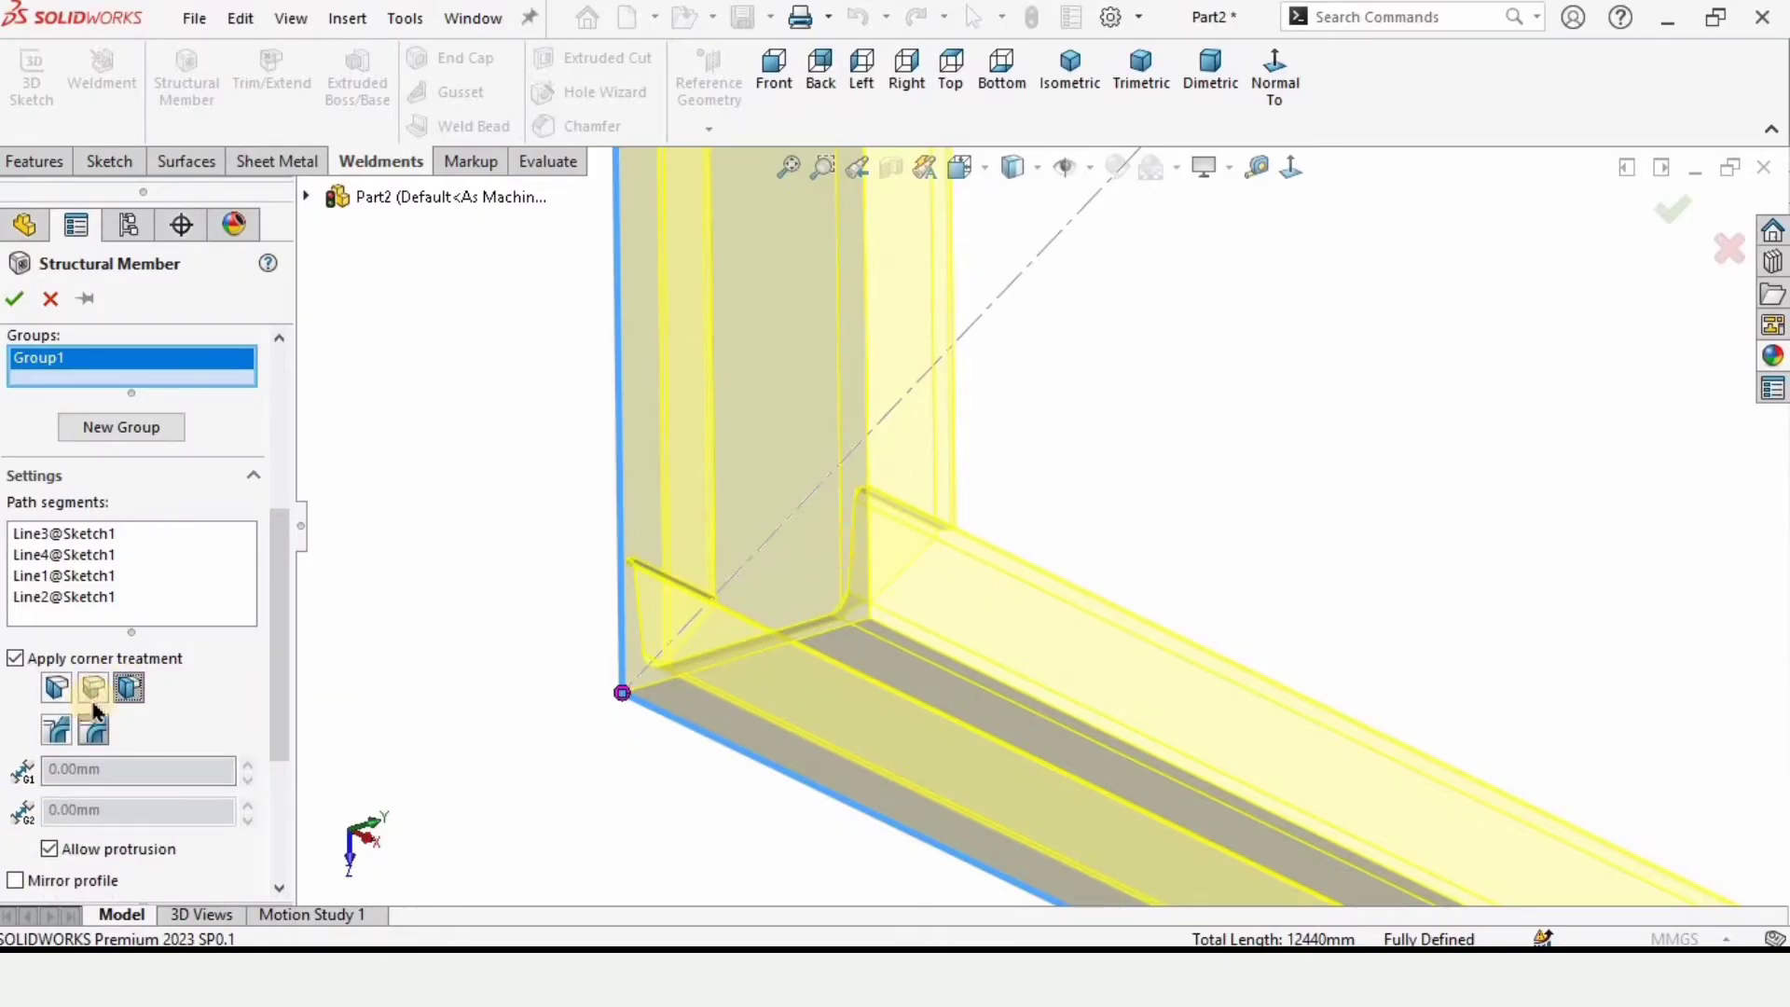
pyautogui.click(56, 690)
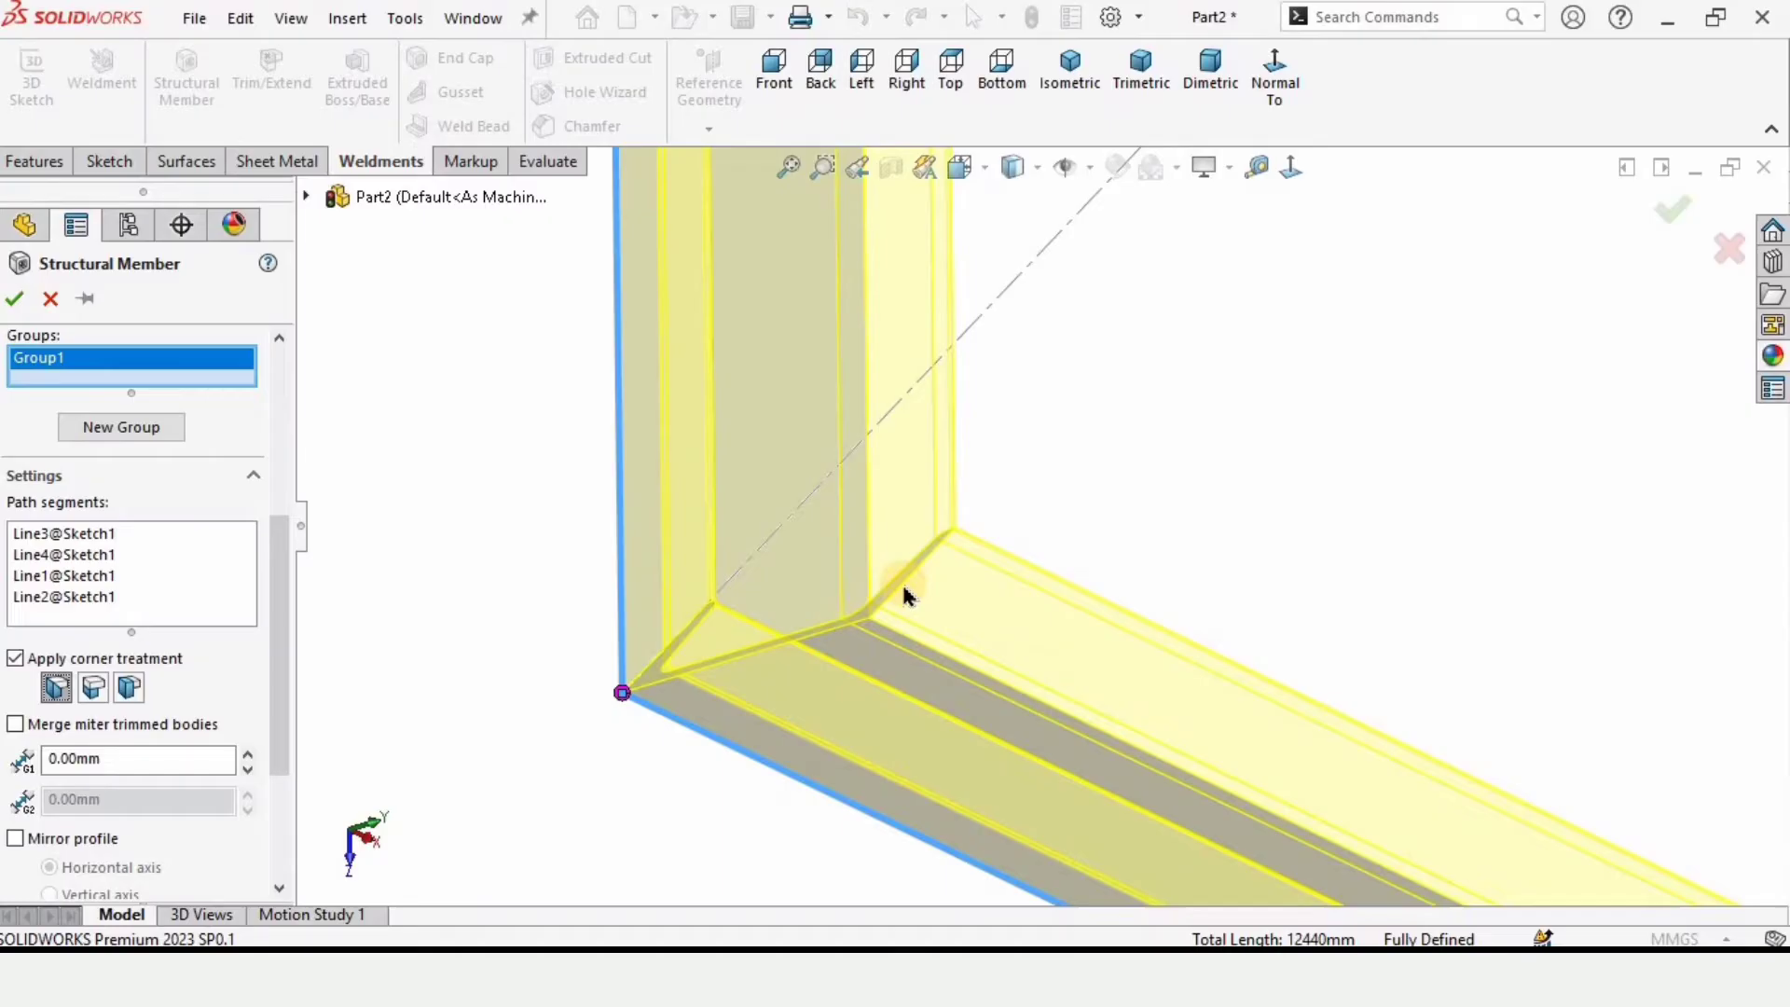
# Step: Mirror the C channel profile about the horizontal axis and finish the structural member
pyautogui.moveTo(279, 615); pyautogui.dragTo(257, 781)
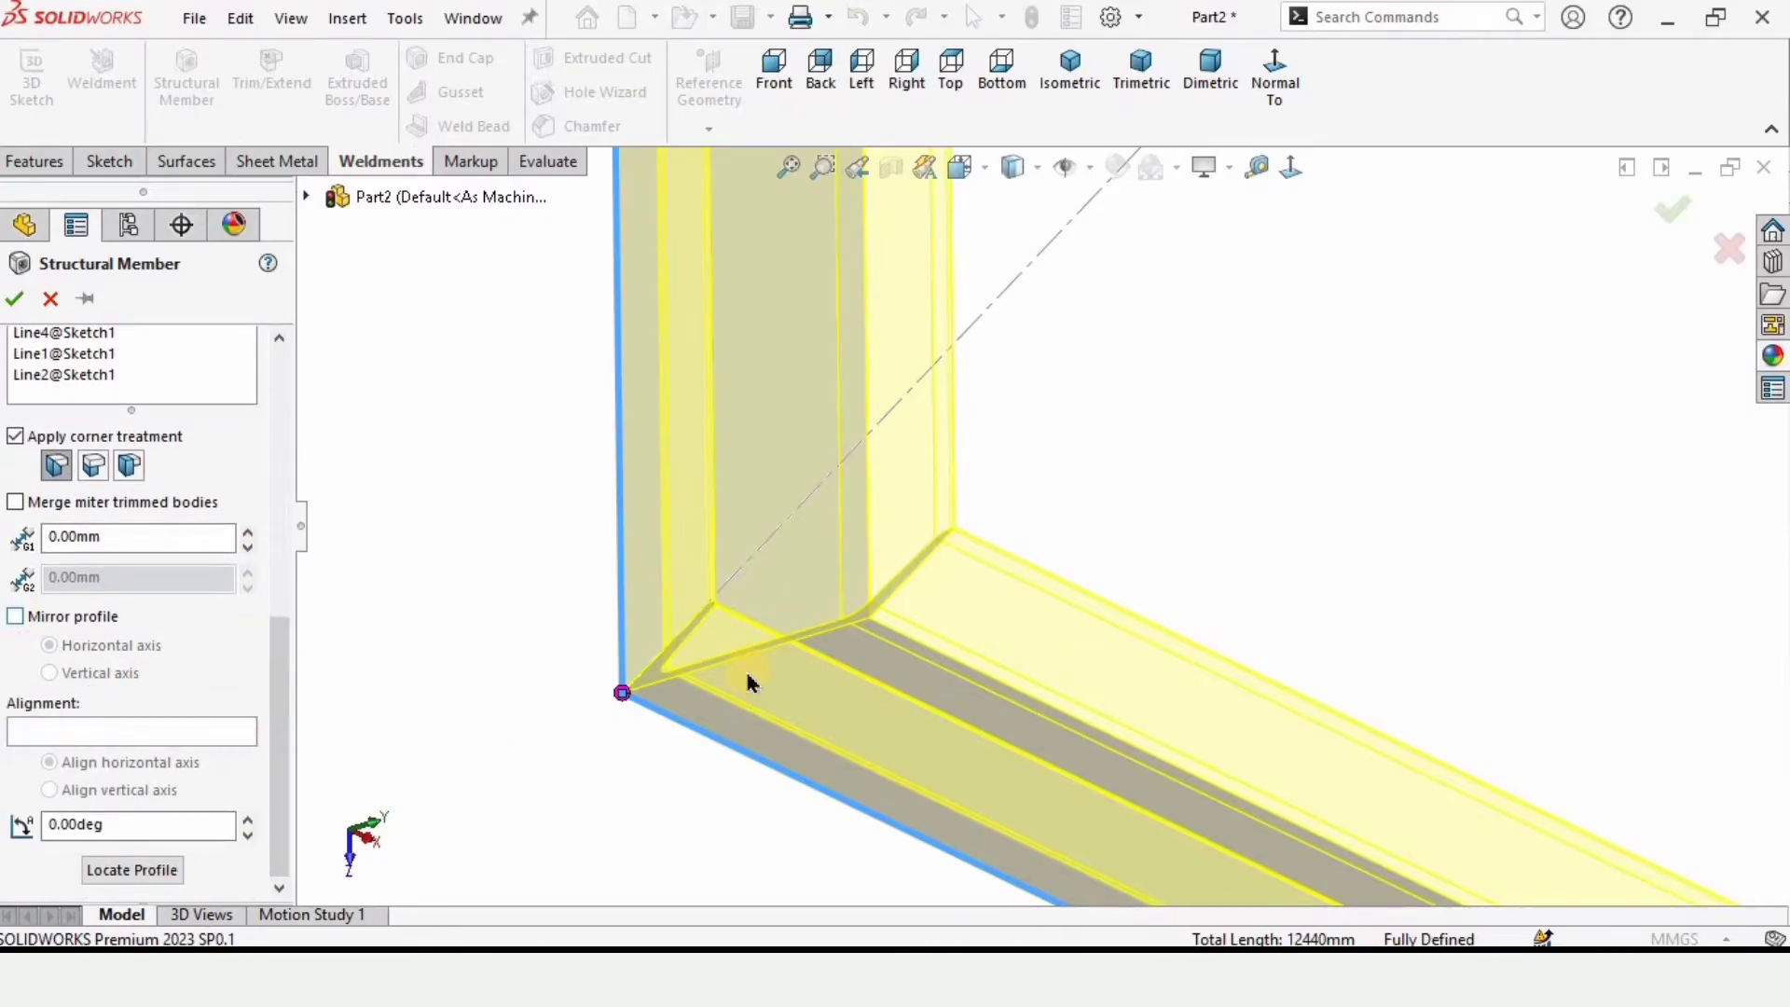
pyautogui.moveTo(749, 684); pyautogui.dragTo(765, 617, button='middle')
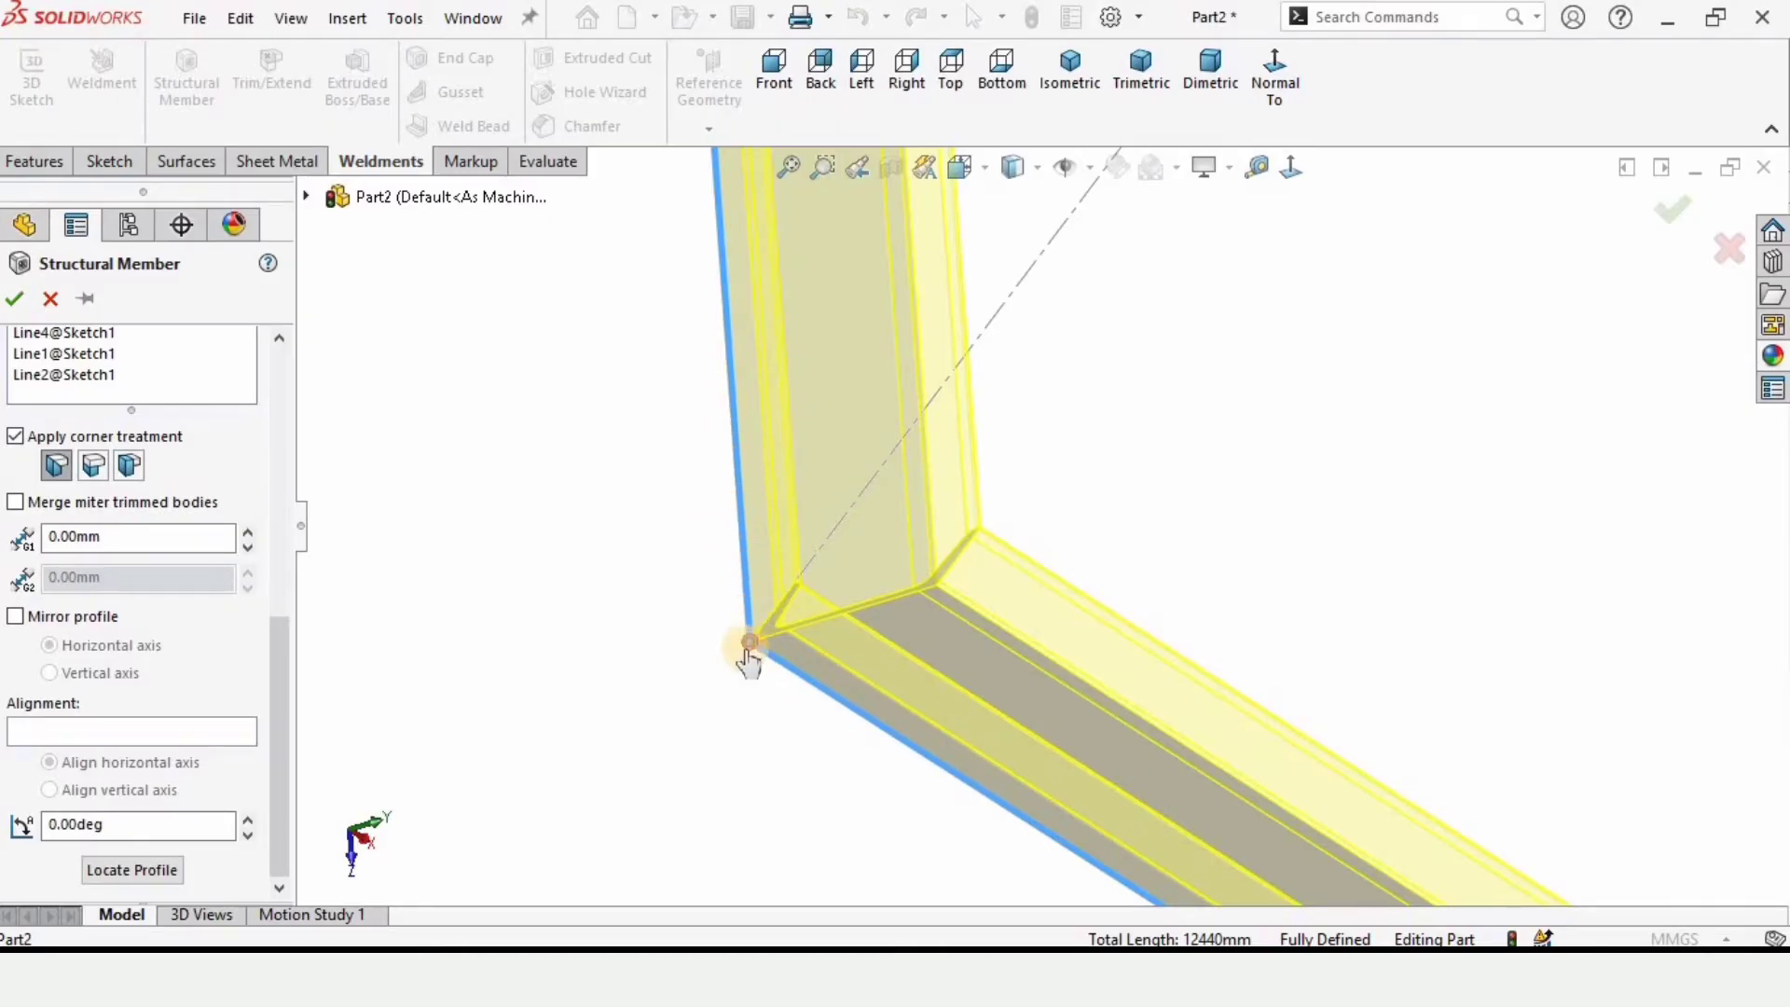
pyautogui.click(28, 619)
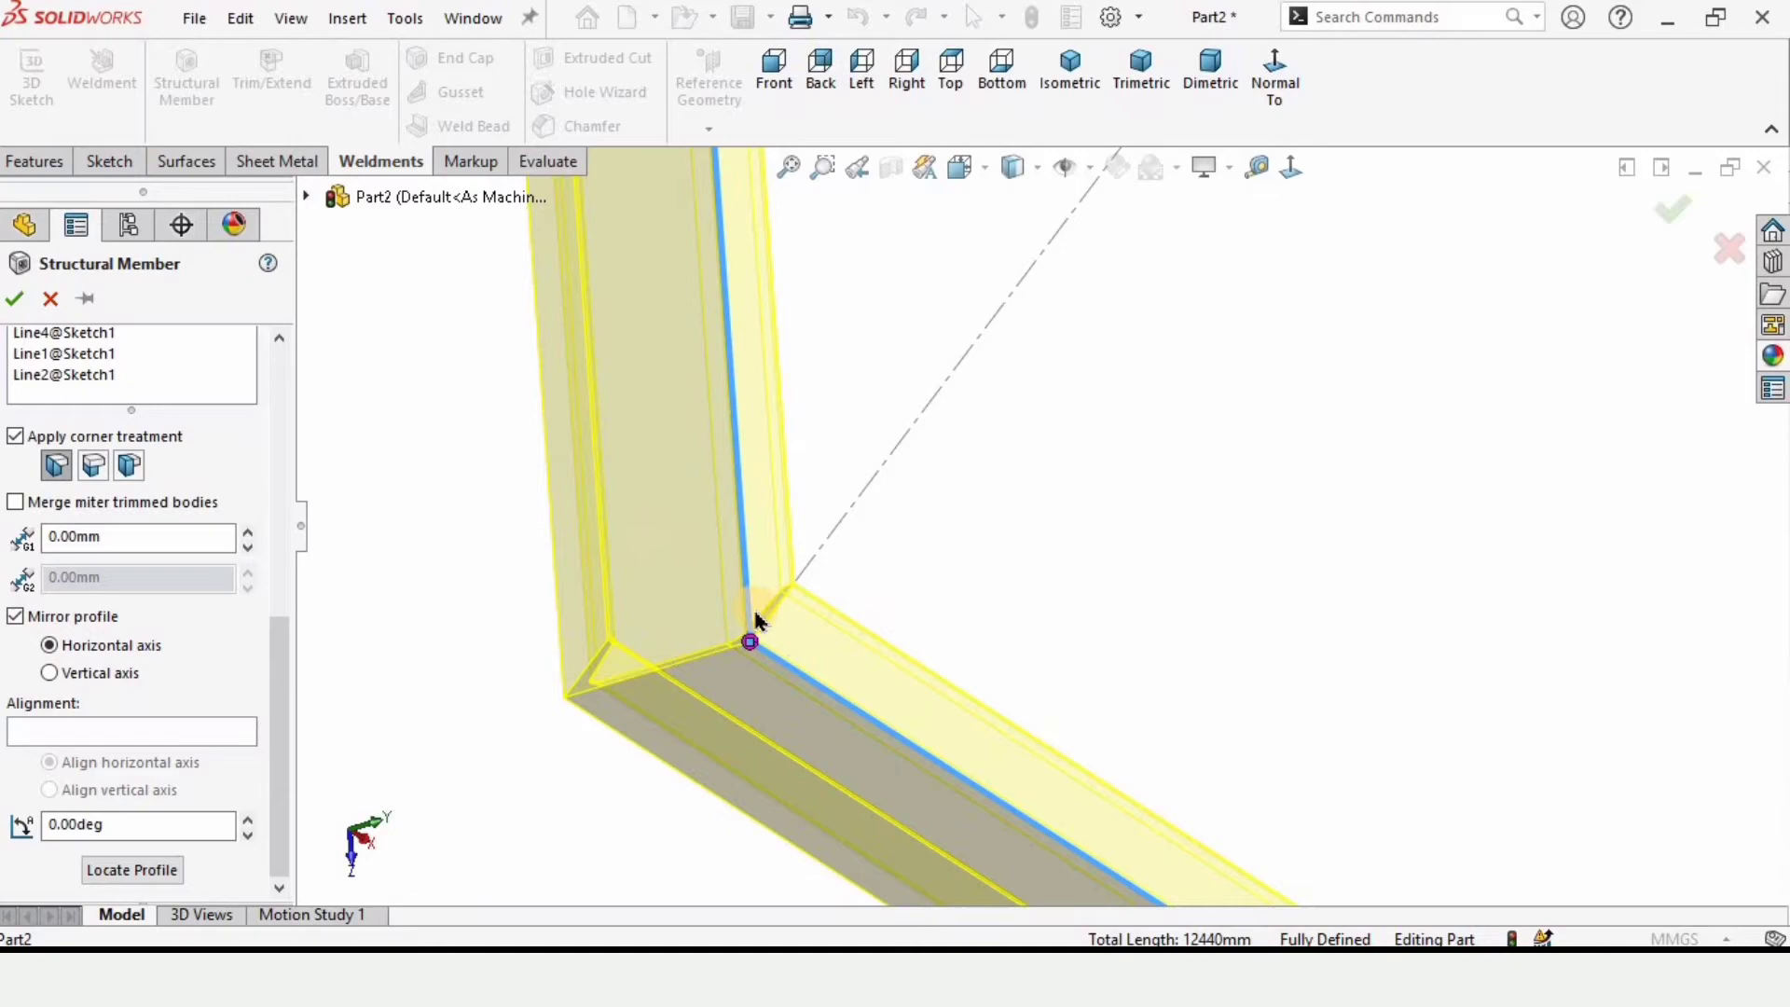
pyautogui.click(51, 673)
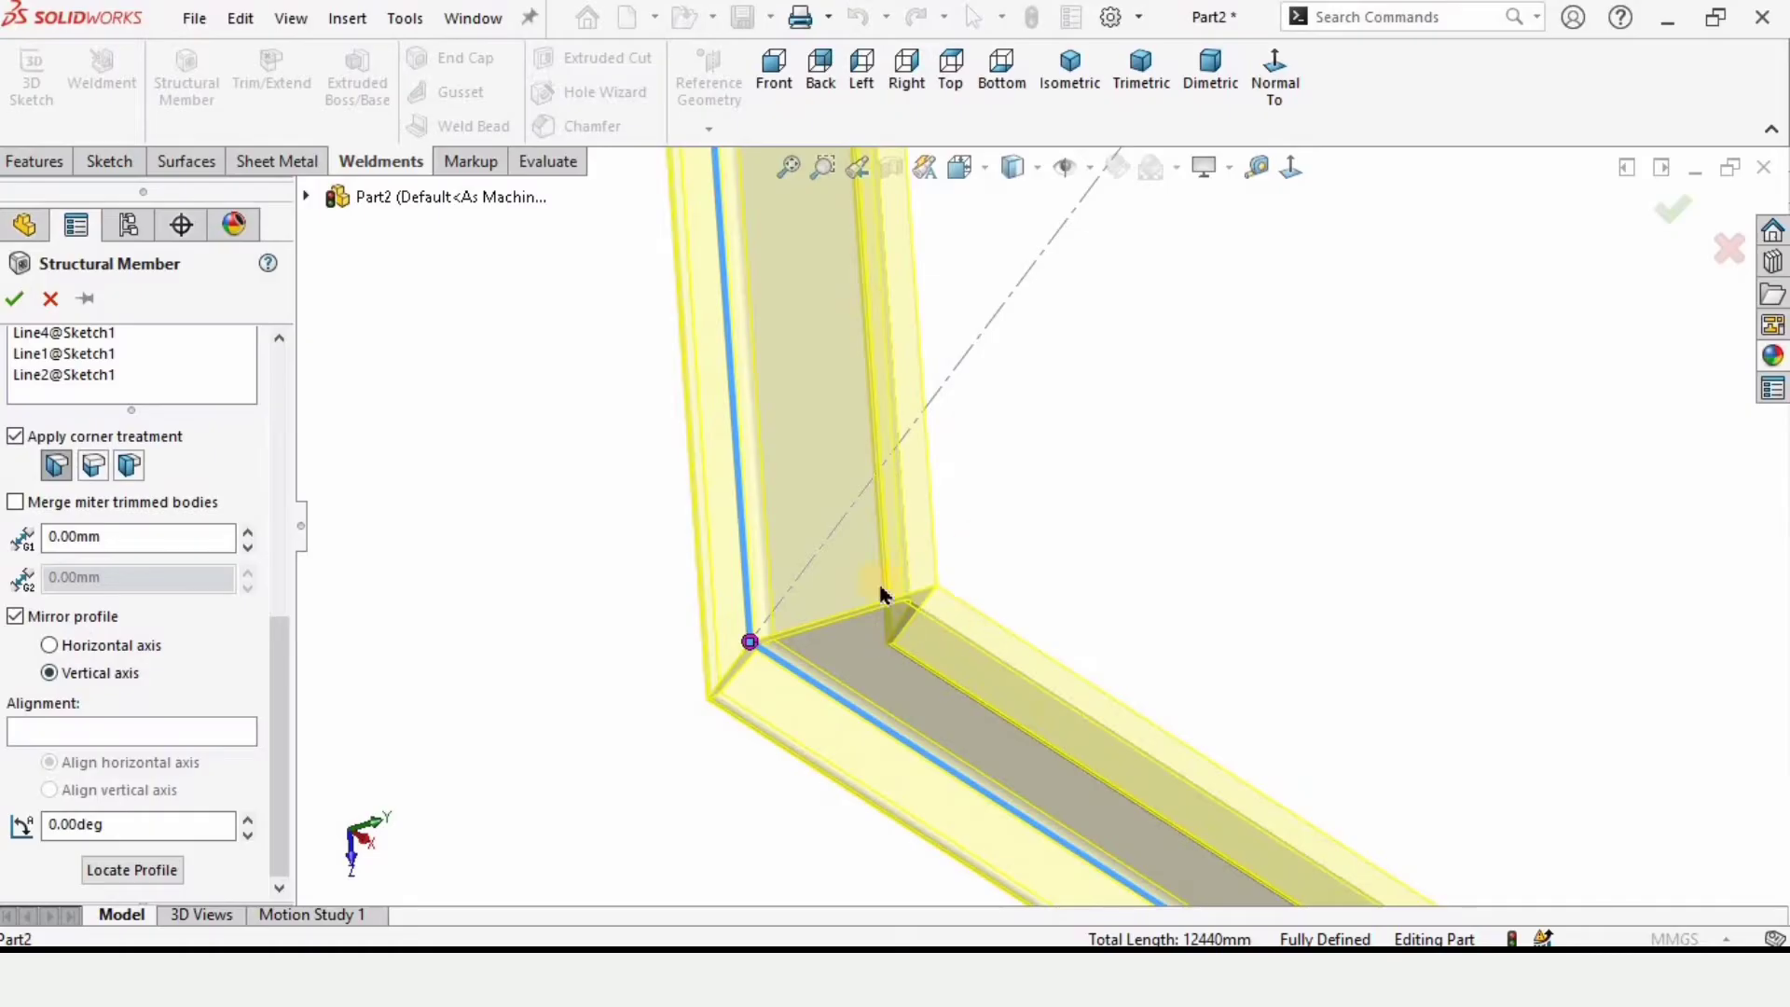
pyautogui.moveTo(928, 574); pyautogui.dragTo(764, 643, button='middle')
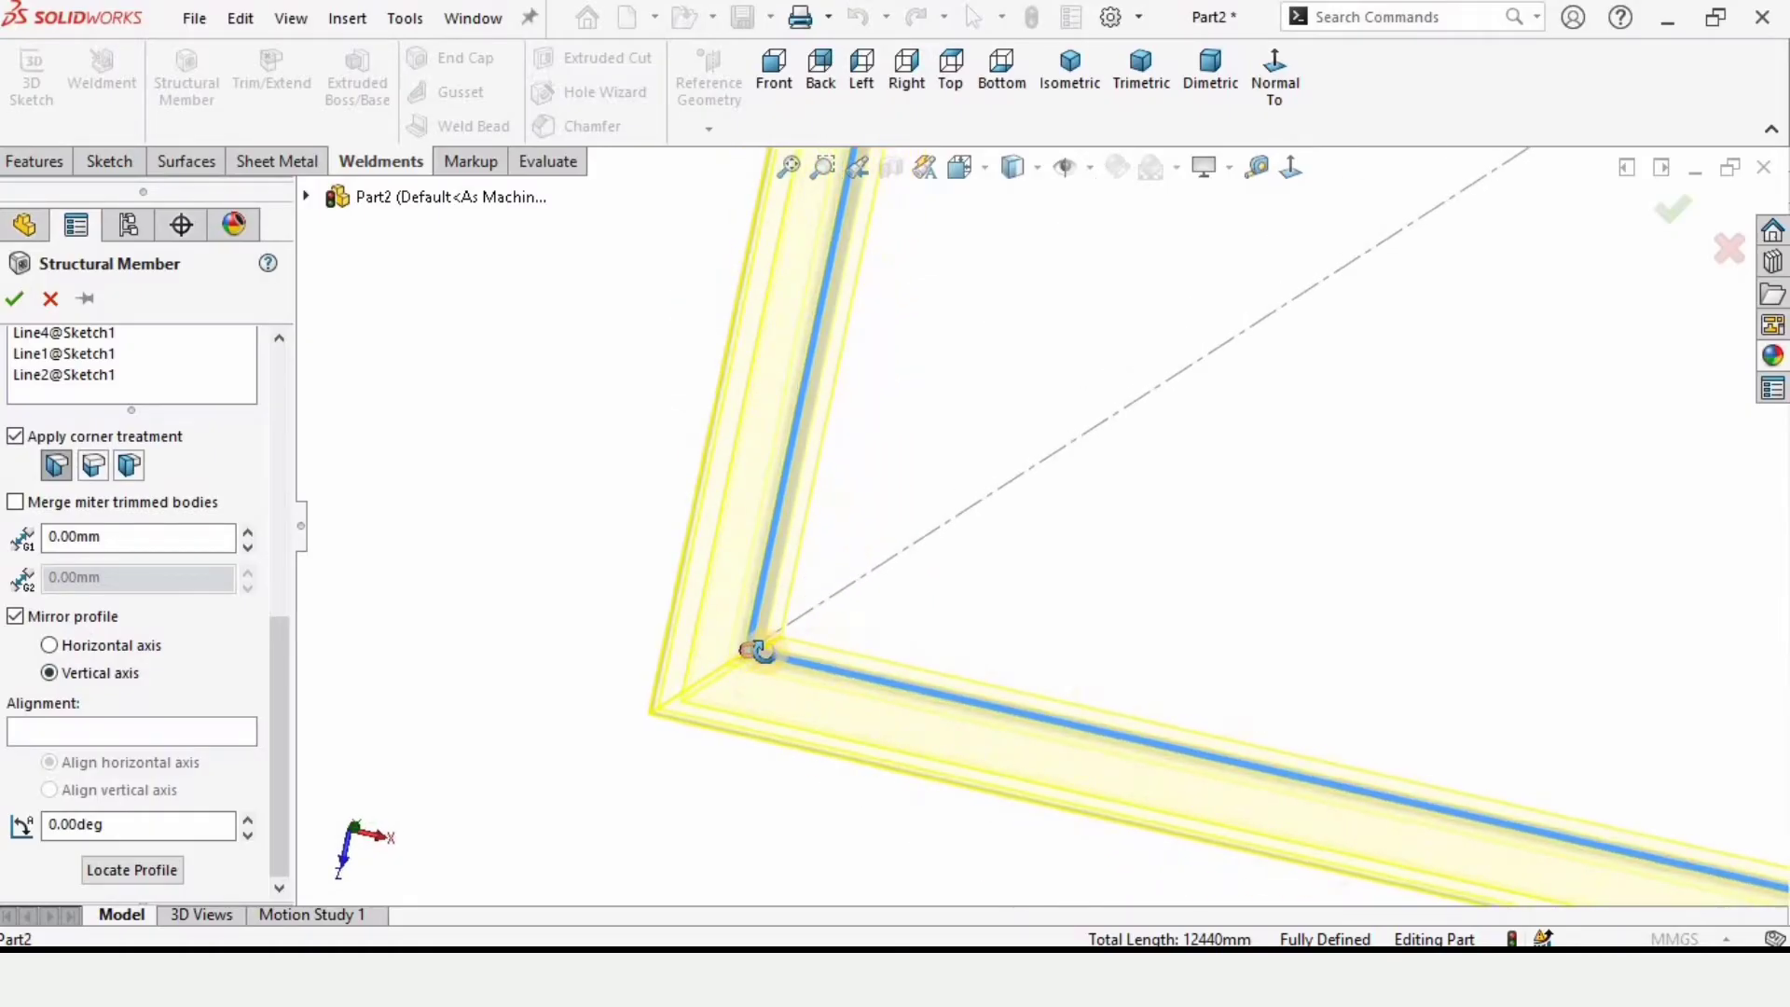
pyautogui.click(48, 651)
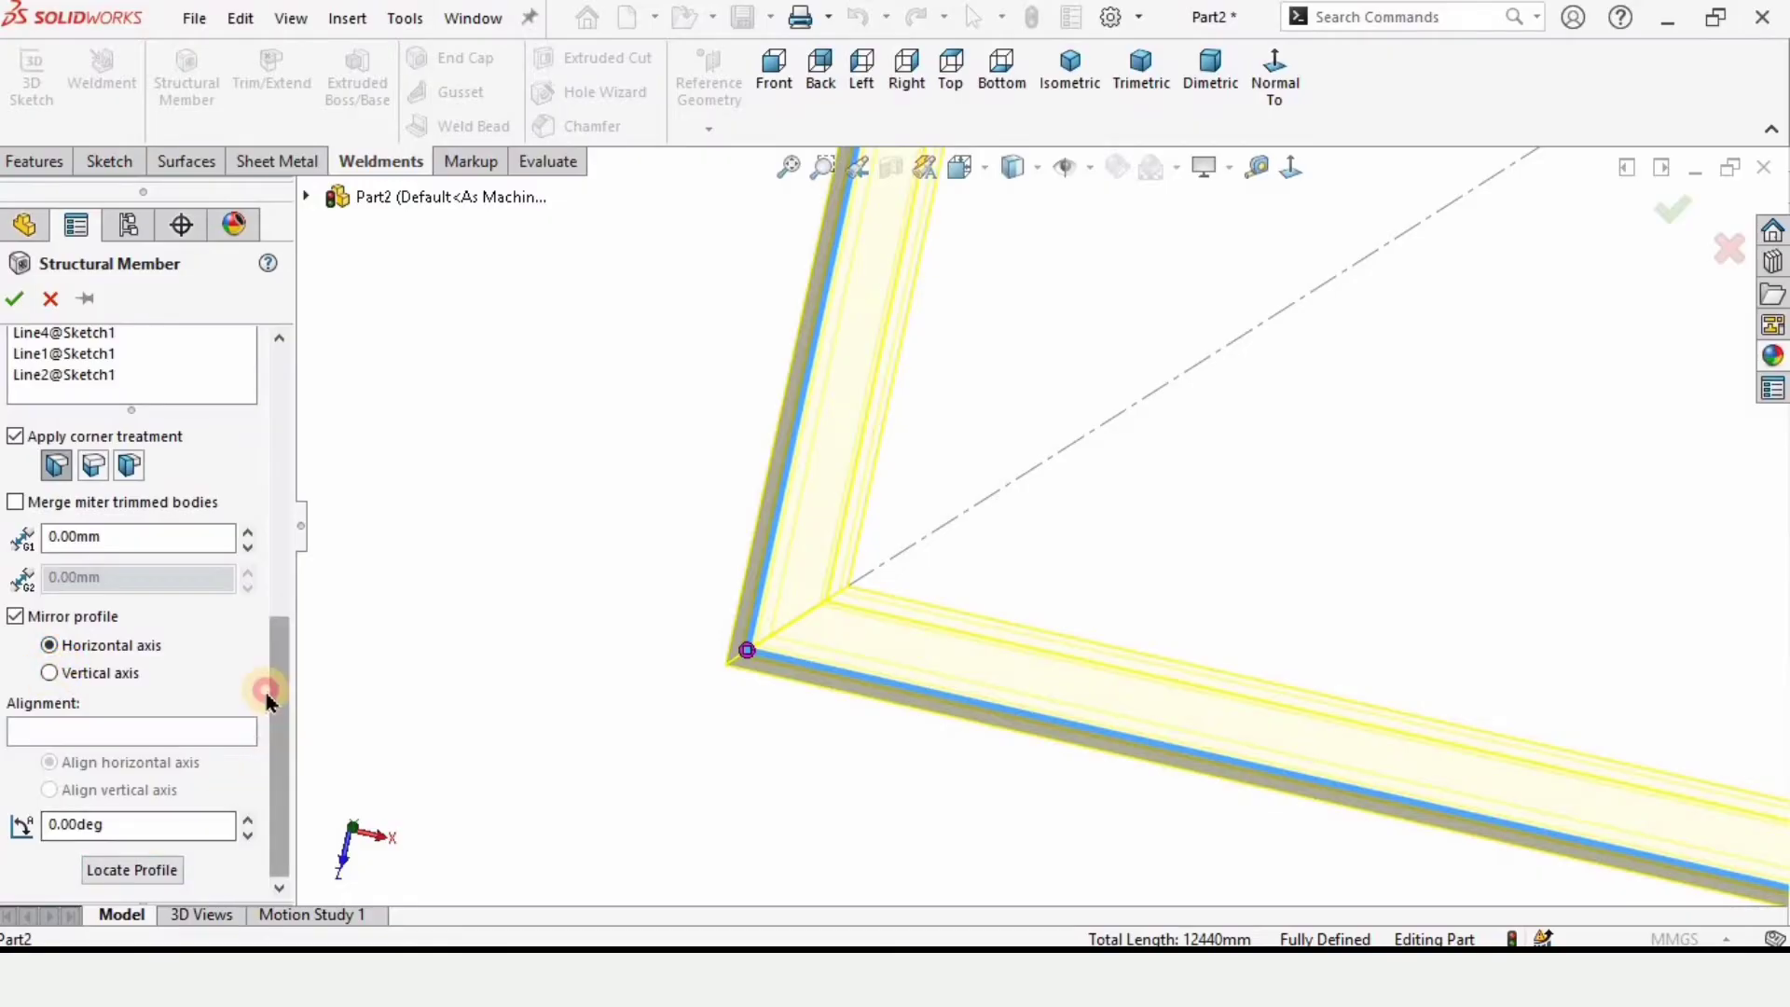
pyautogui.moveTo(272, 688); pyautogui.dragTo(252, 406)
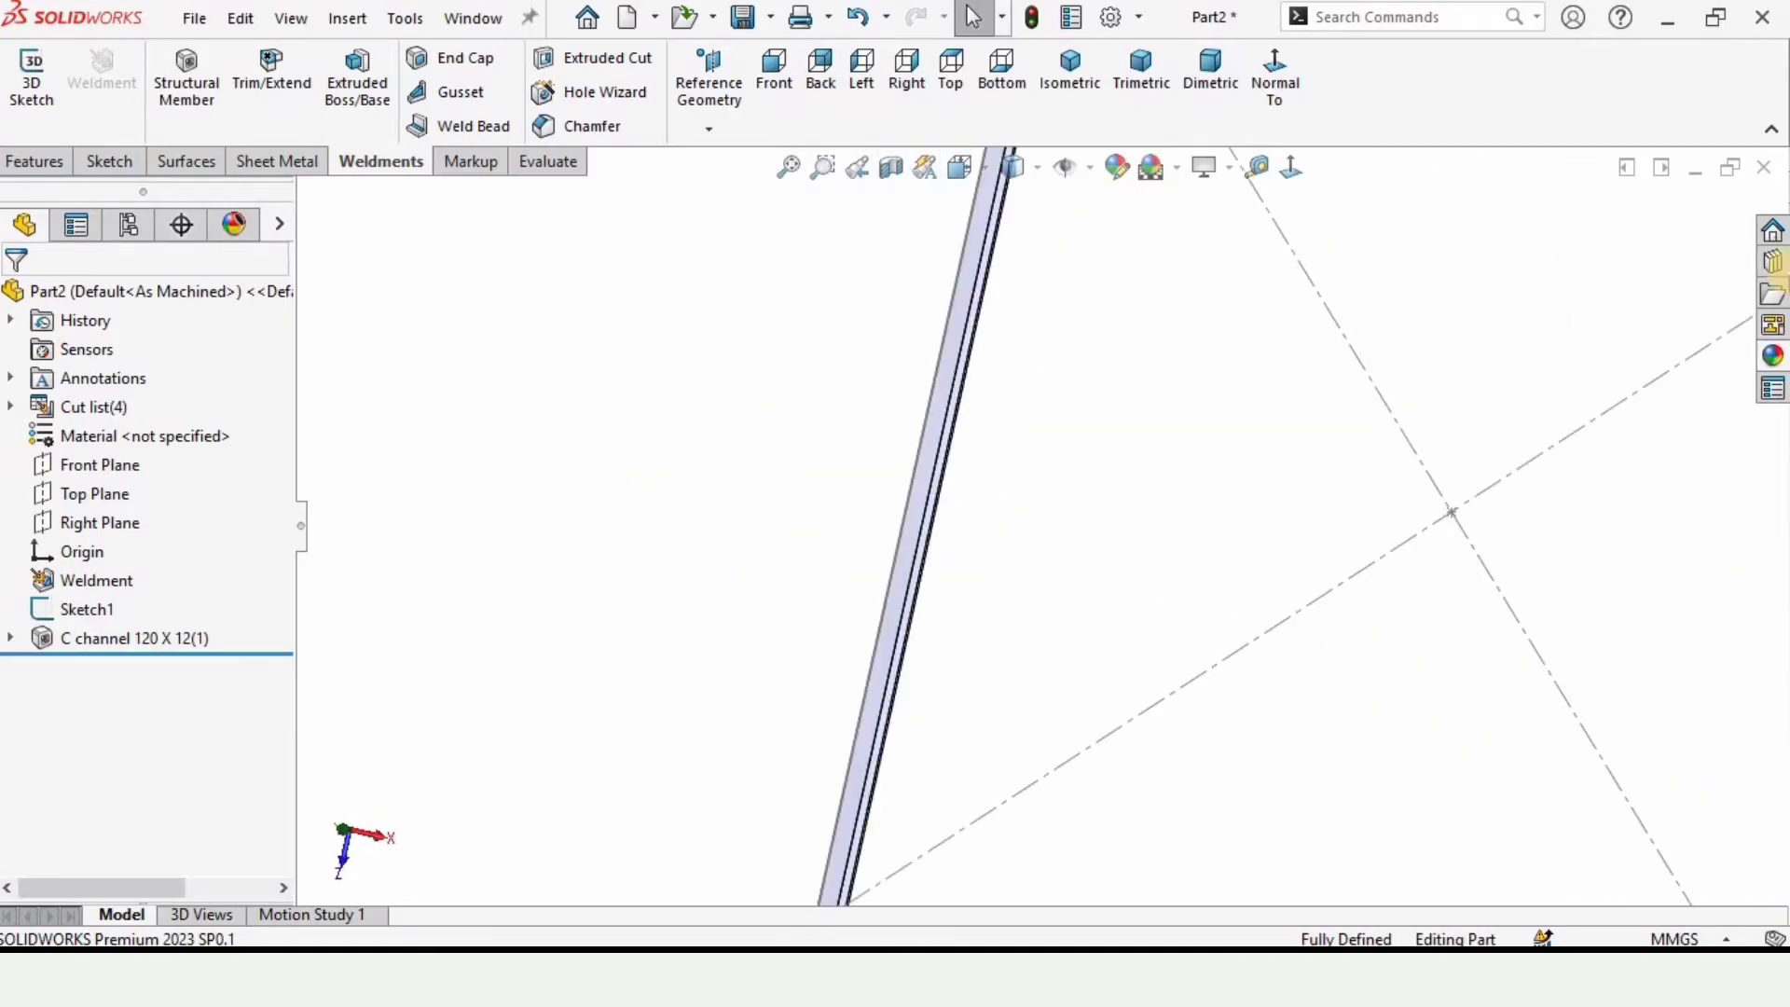
# Step: Apply the chromium plate appearance from the Chrome metals to the frame
pyautogui.click(1773, 358)
pyautogui.click(1428, 597)
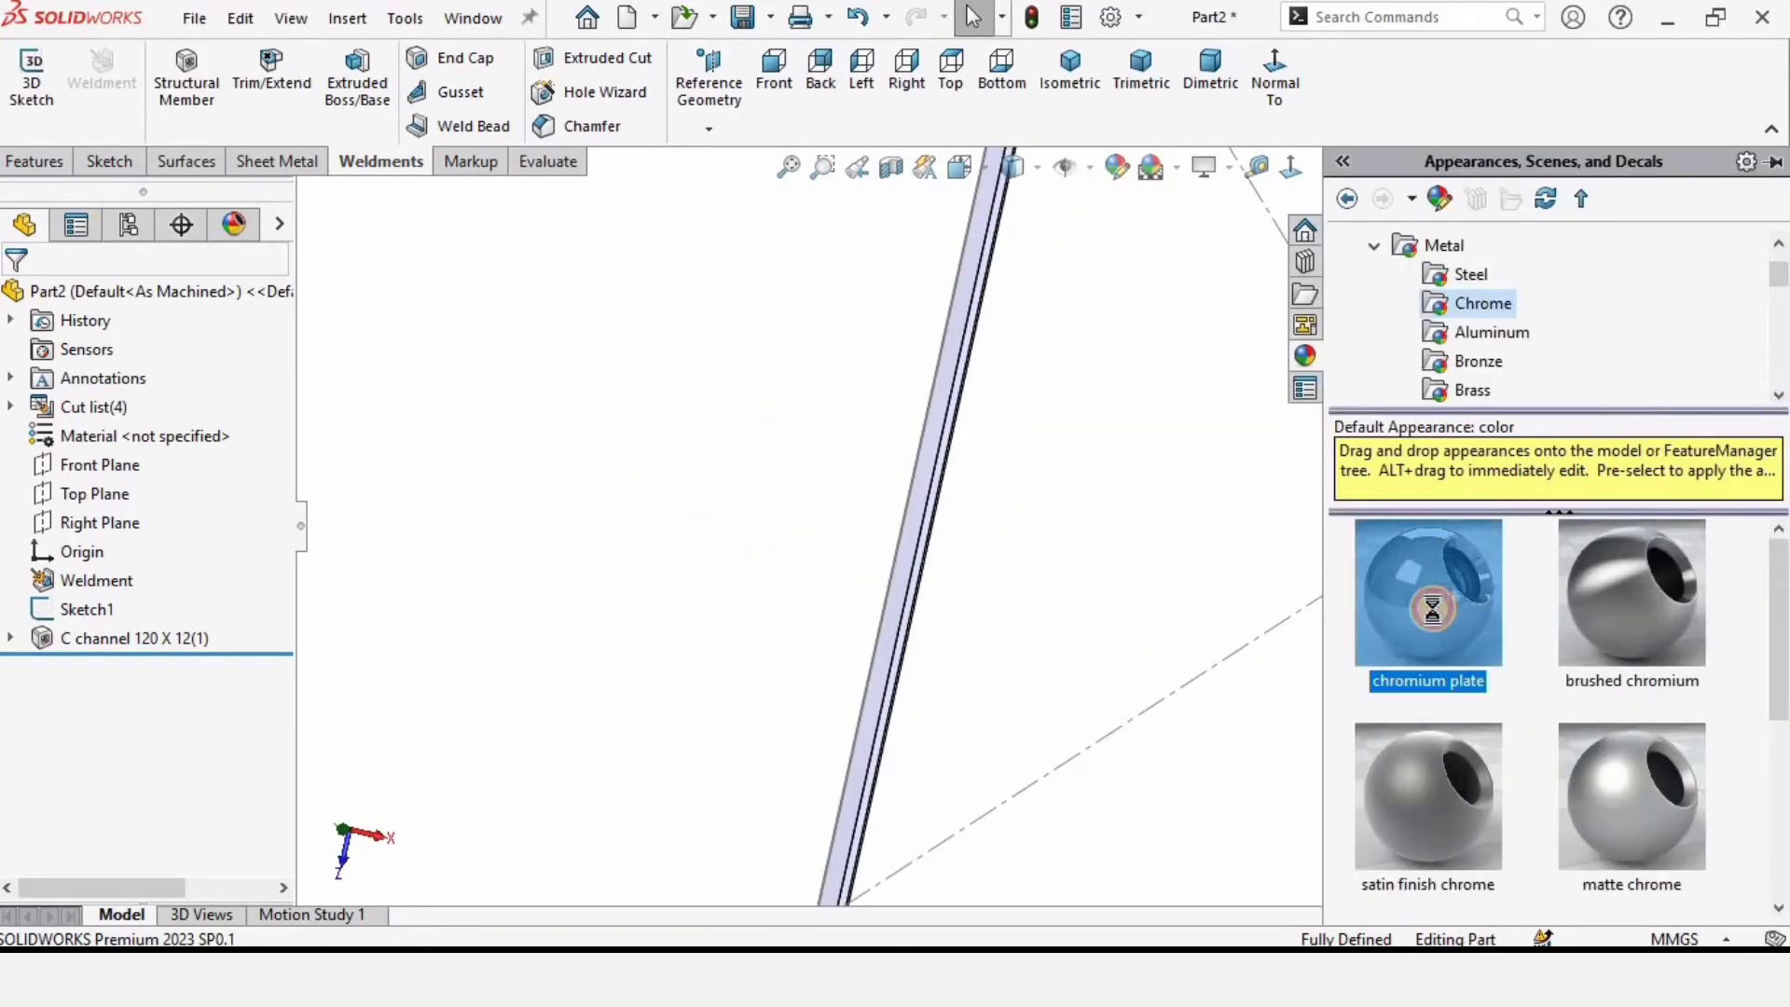
pyautogui.moveTo(1048, 451); pyautogui.dragTo(1124, 453, button='middle')
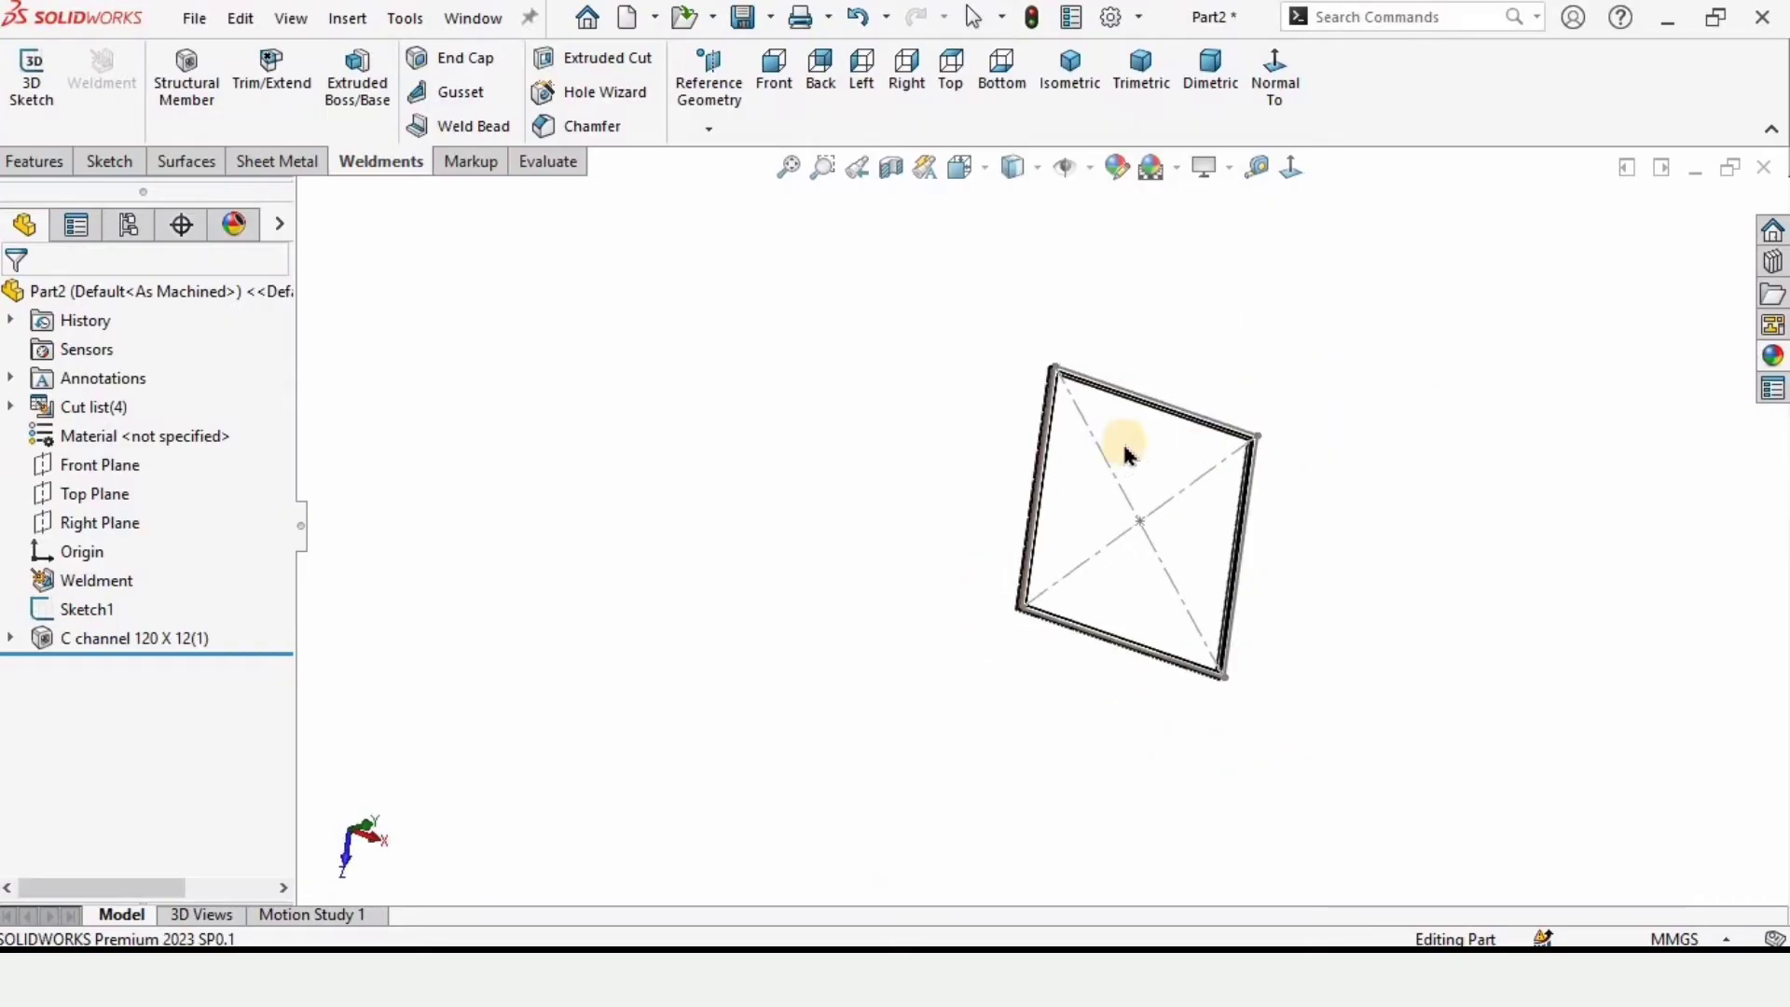
# Step: Hide the square layout sketch (Sketch1) used for the frame
pyautogui.scroll(5, 928, 417)
pyautogui.moveTo(928, 417); pyautogui.dragTo(1000, 228, button='middle')
pyautogui.moveTo(999, 381); pyautogui.dragTo(1049, 480, button='middle')
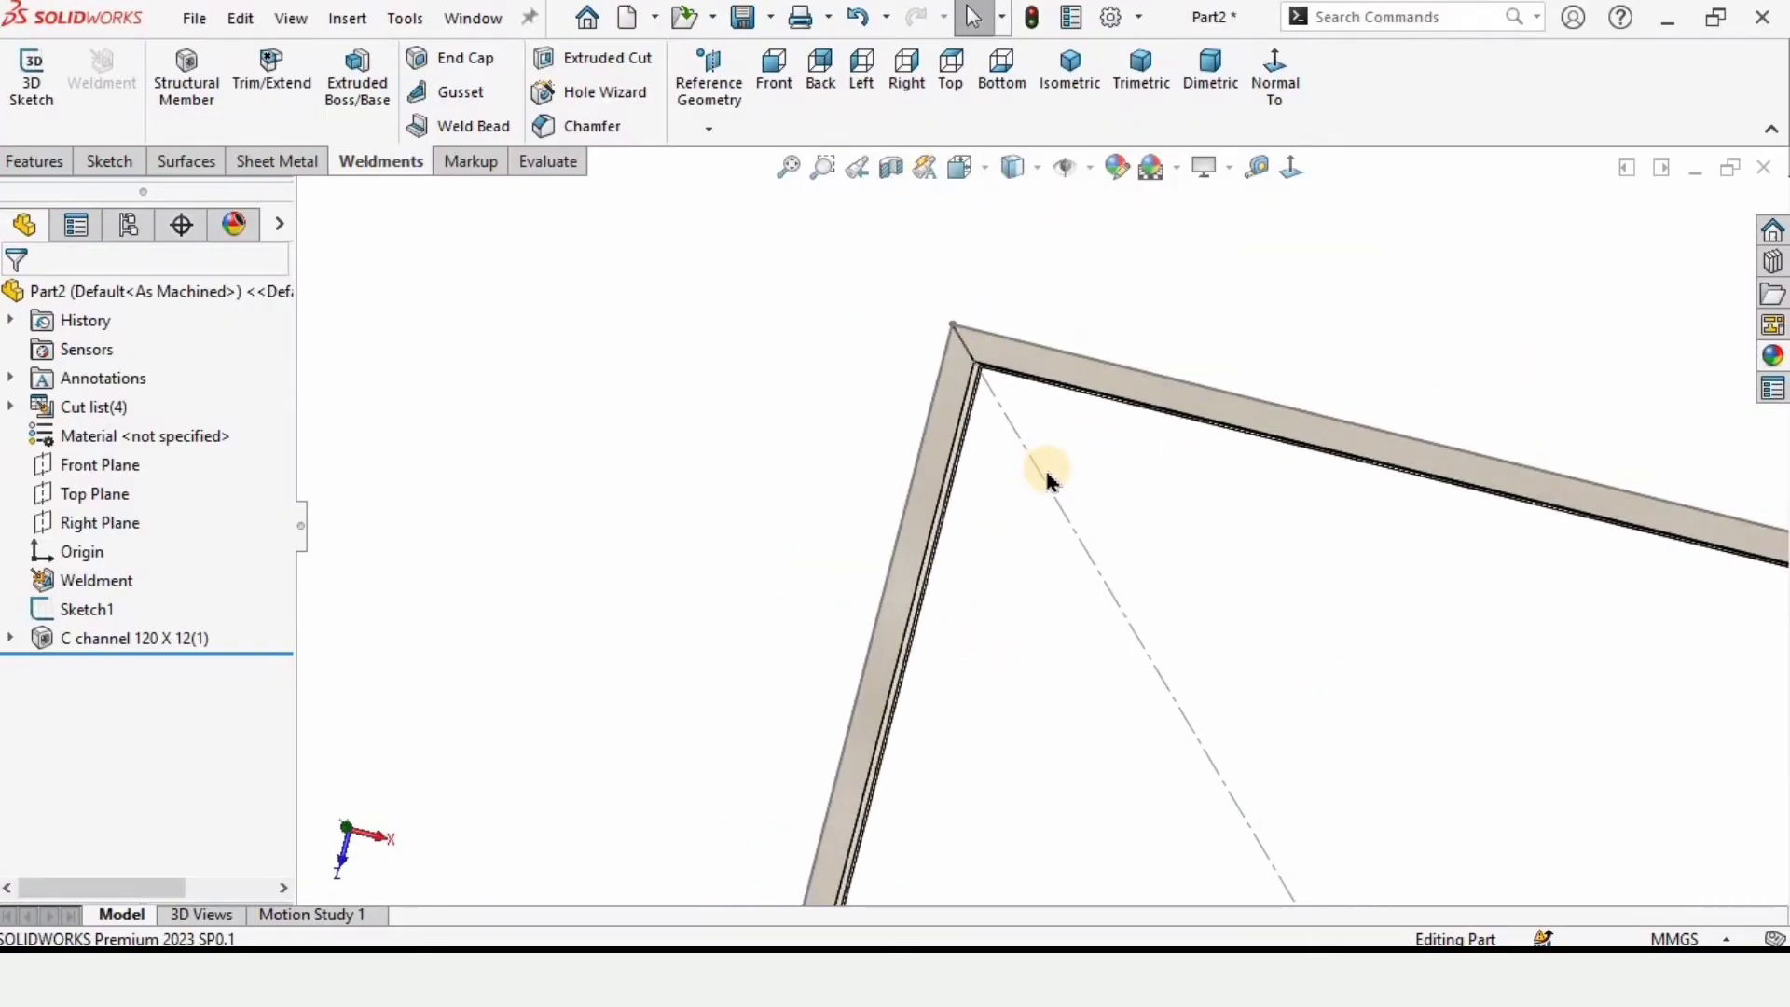
pyautogui.click(1047, 480)
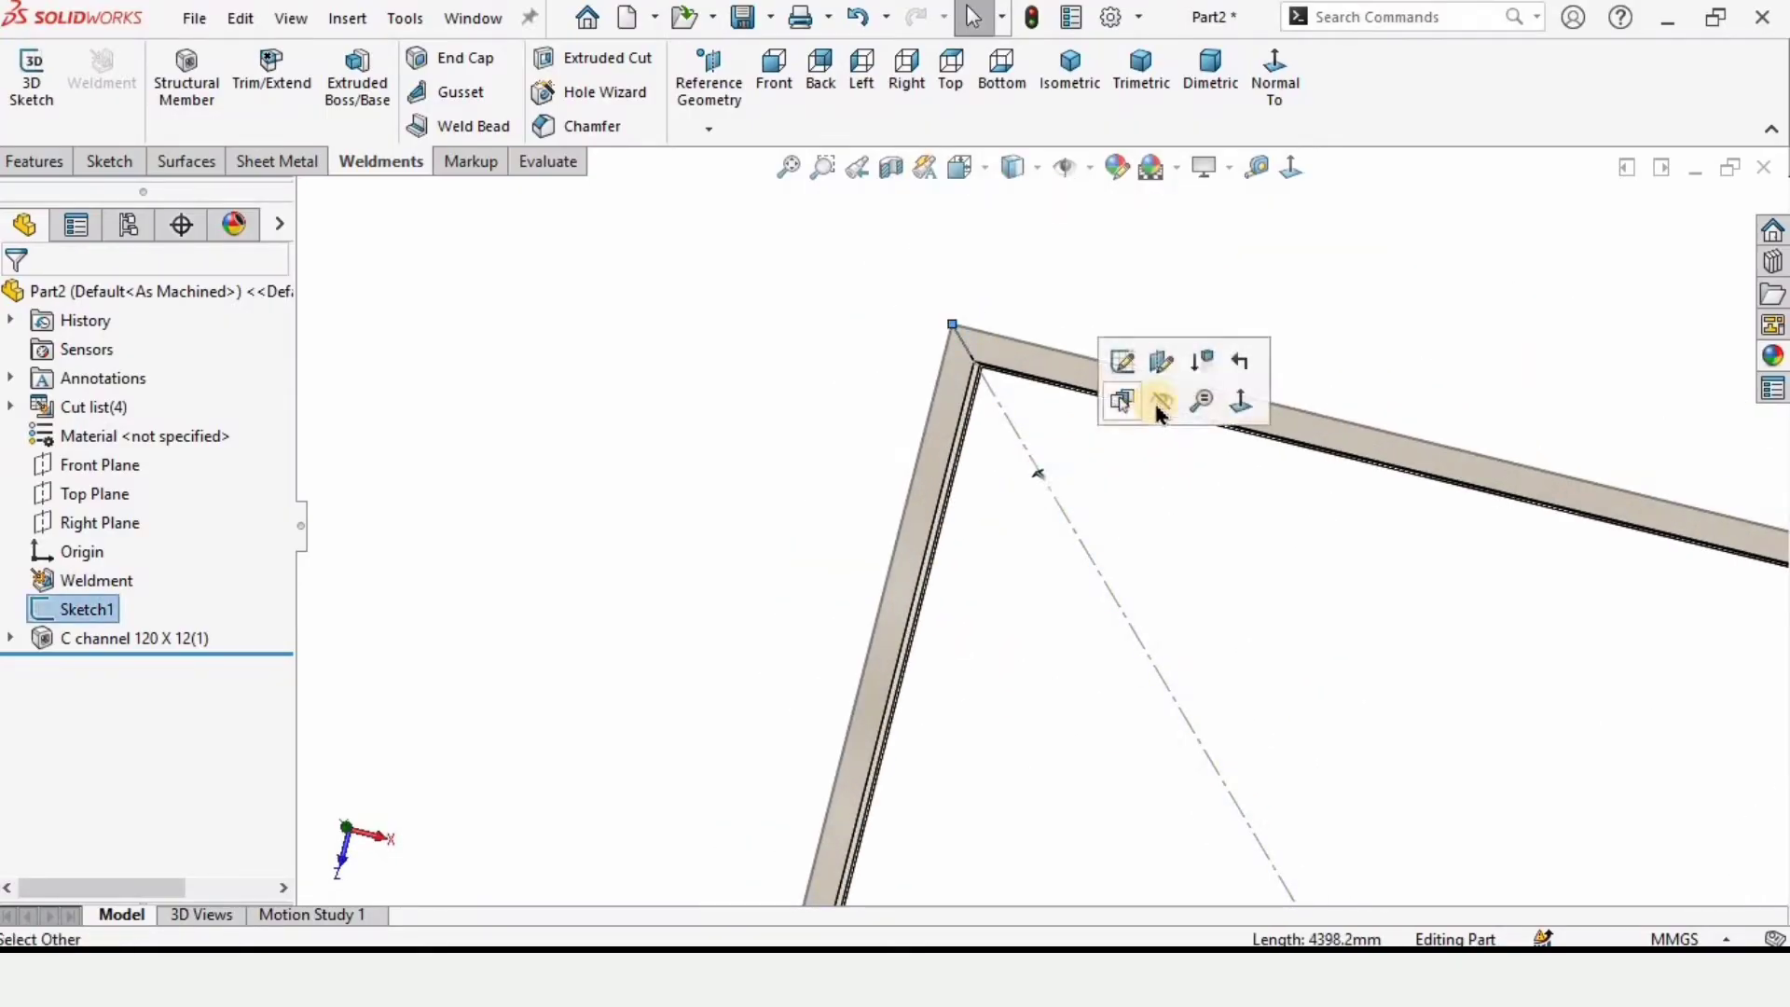
pyautogui.click(743, 457)
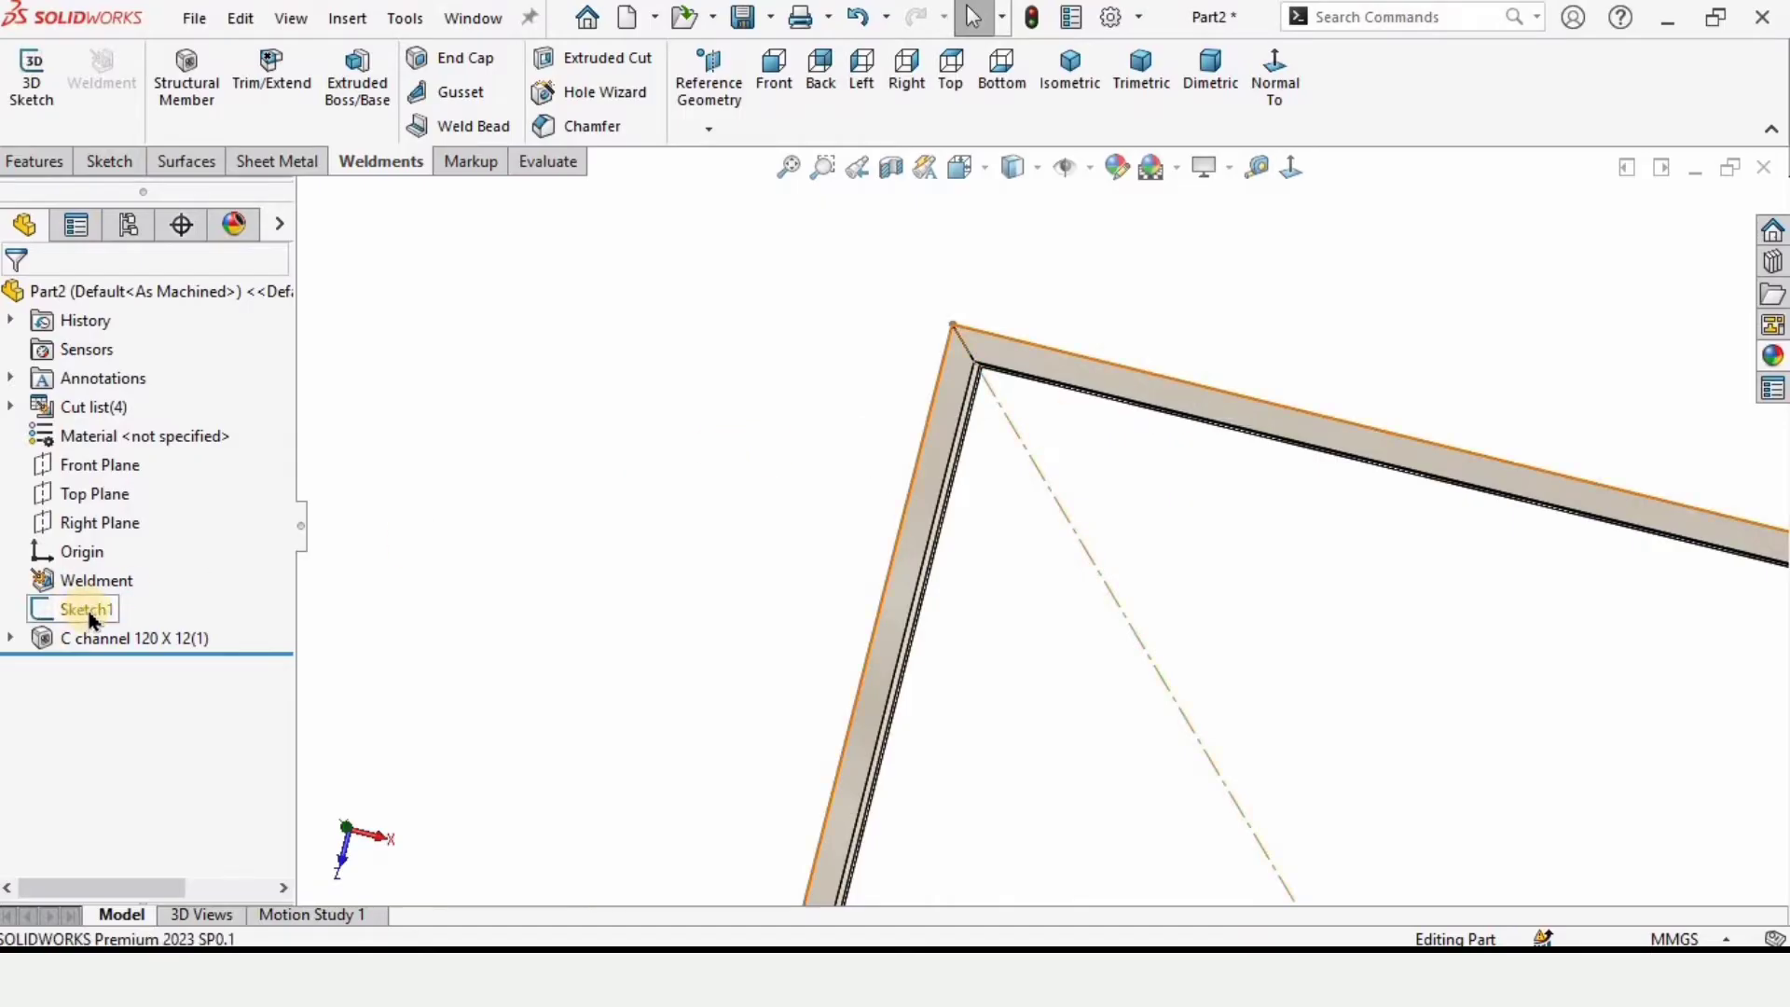
pyautogui.click(88, 611)
pyautogui.click(149, 571)
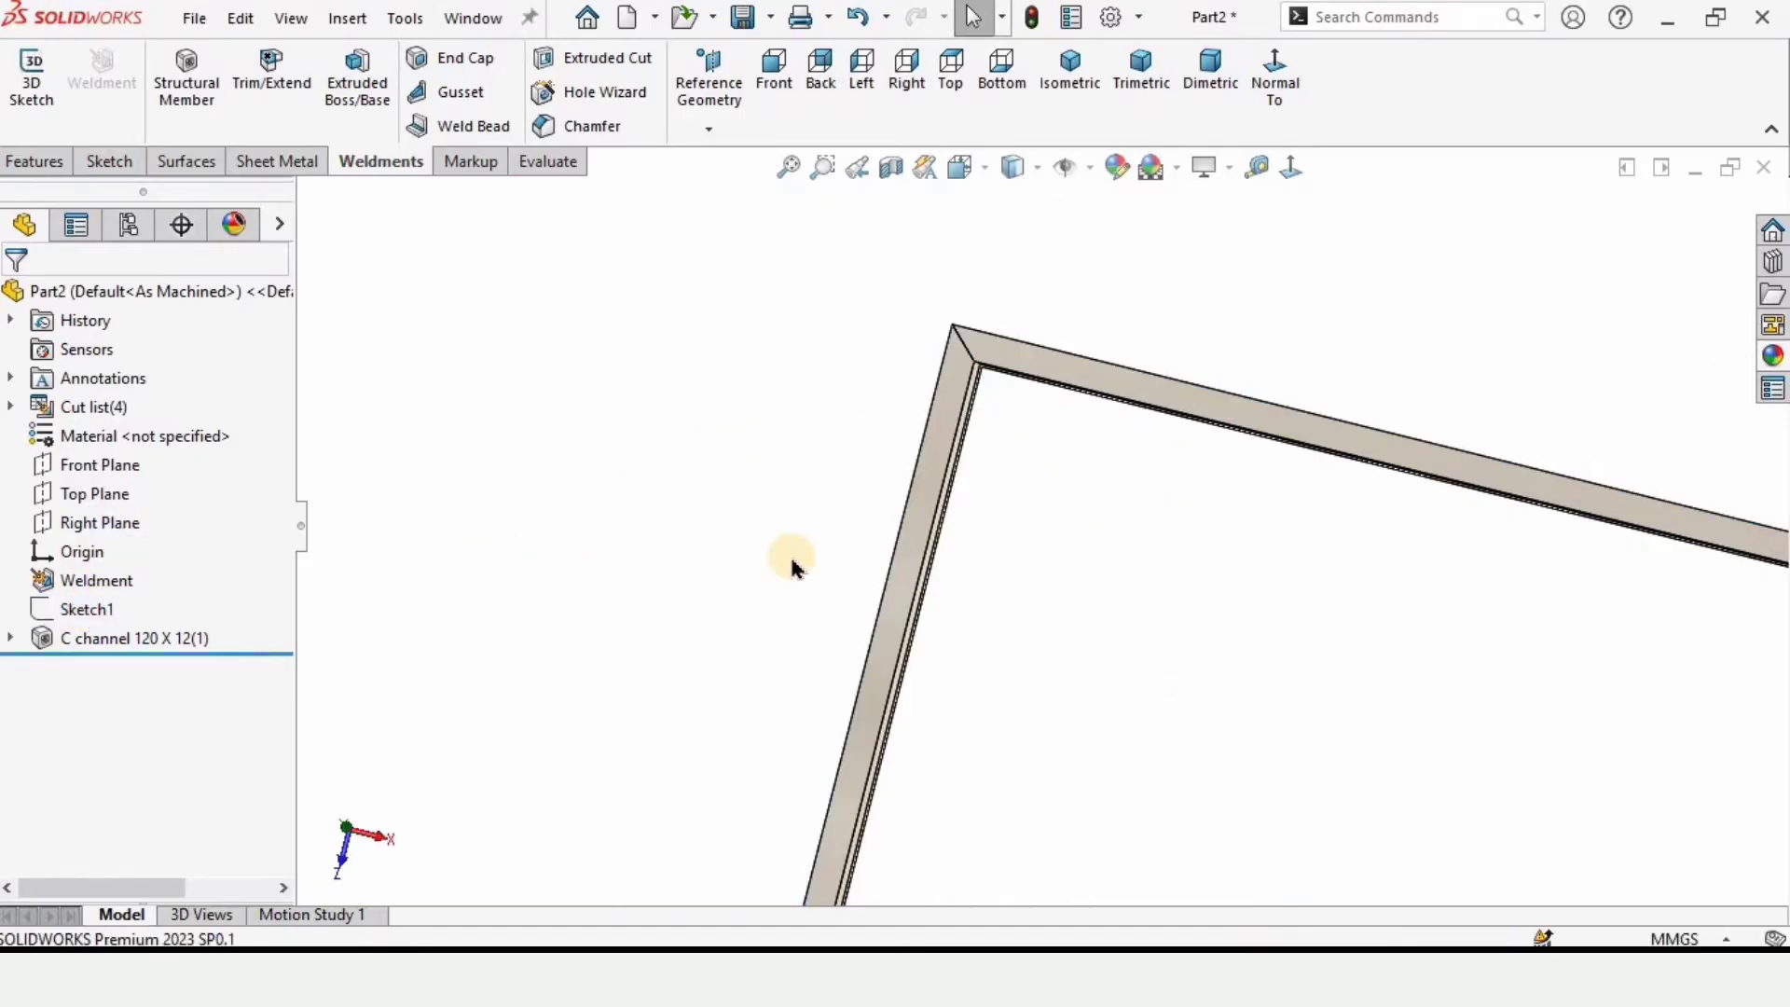
# Step: Start a new sketch on the flat face of the frame's left-hand channel
pyautogui.scroll(3, 1072, 587)
pyautogui.moveTo(1490, 631); pyautogui.dragTo(731, 460, button='middle')
pyautogui.scroll(-6, 696, 340)
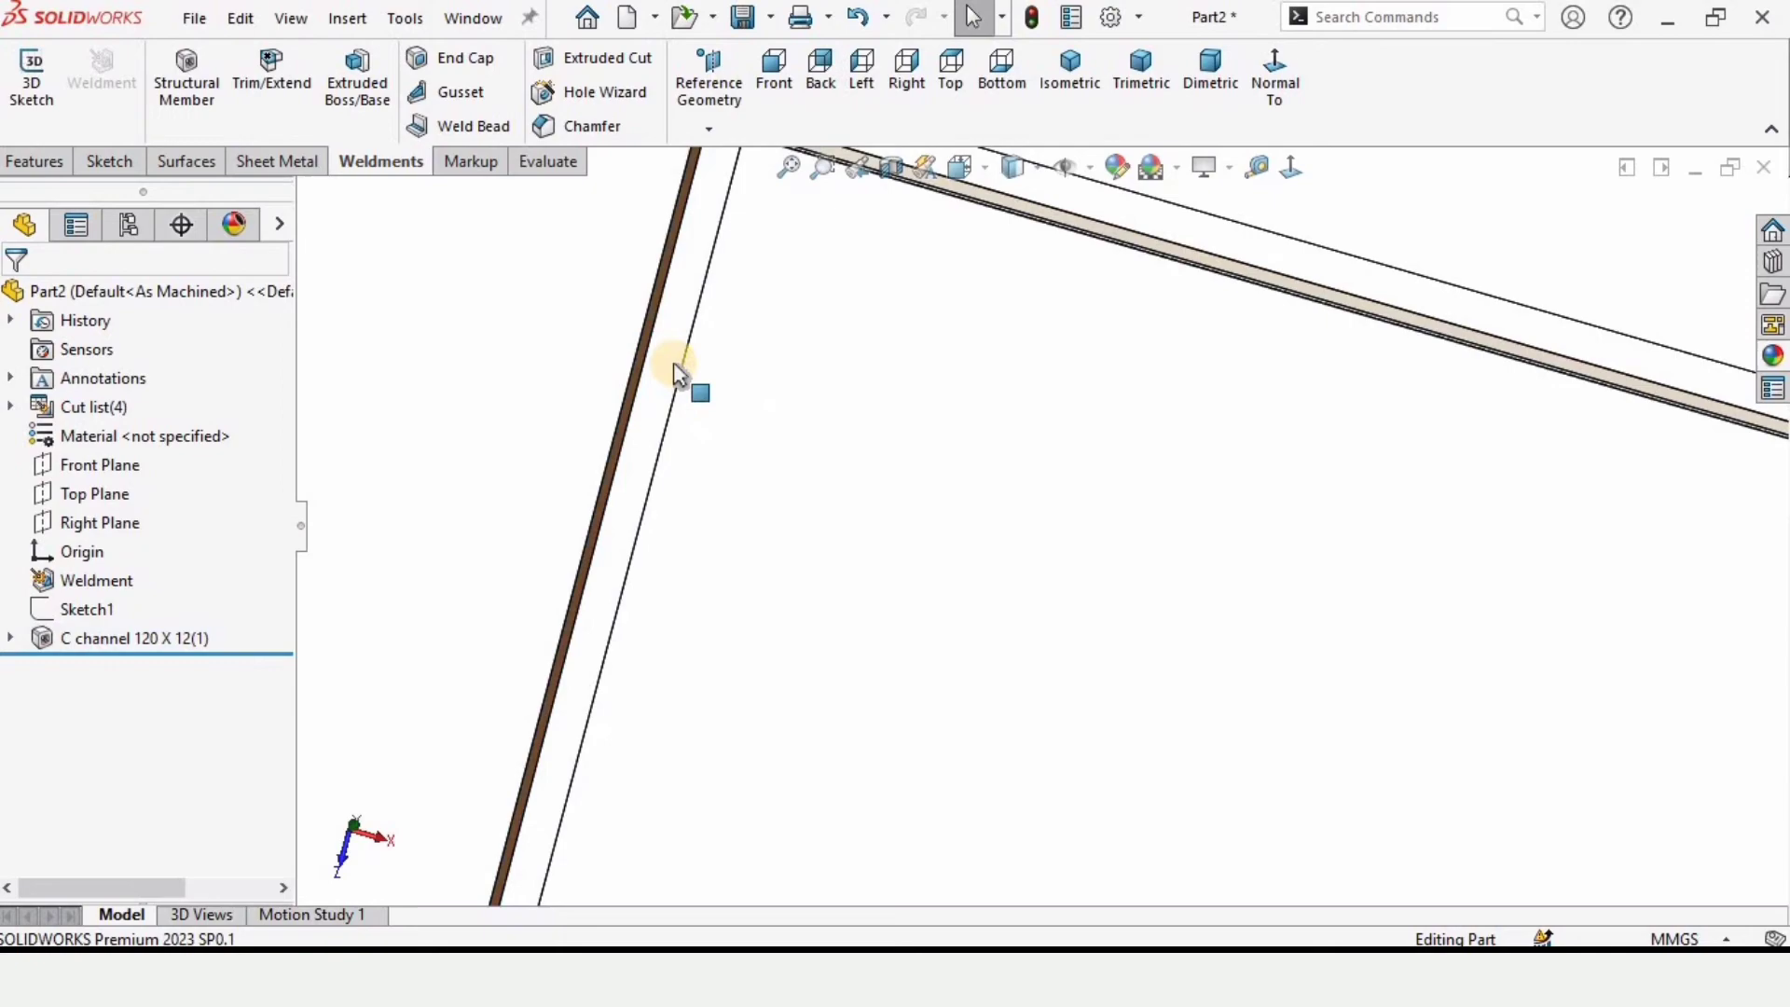
pyautogui.click(687, 364)
pyautogui.click(795, 289)
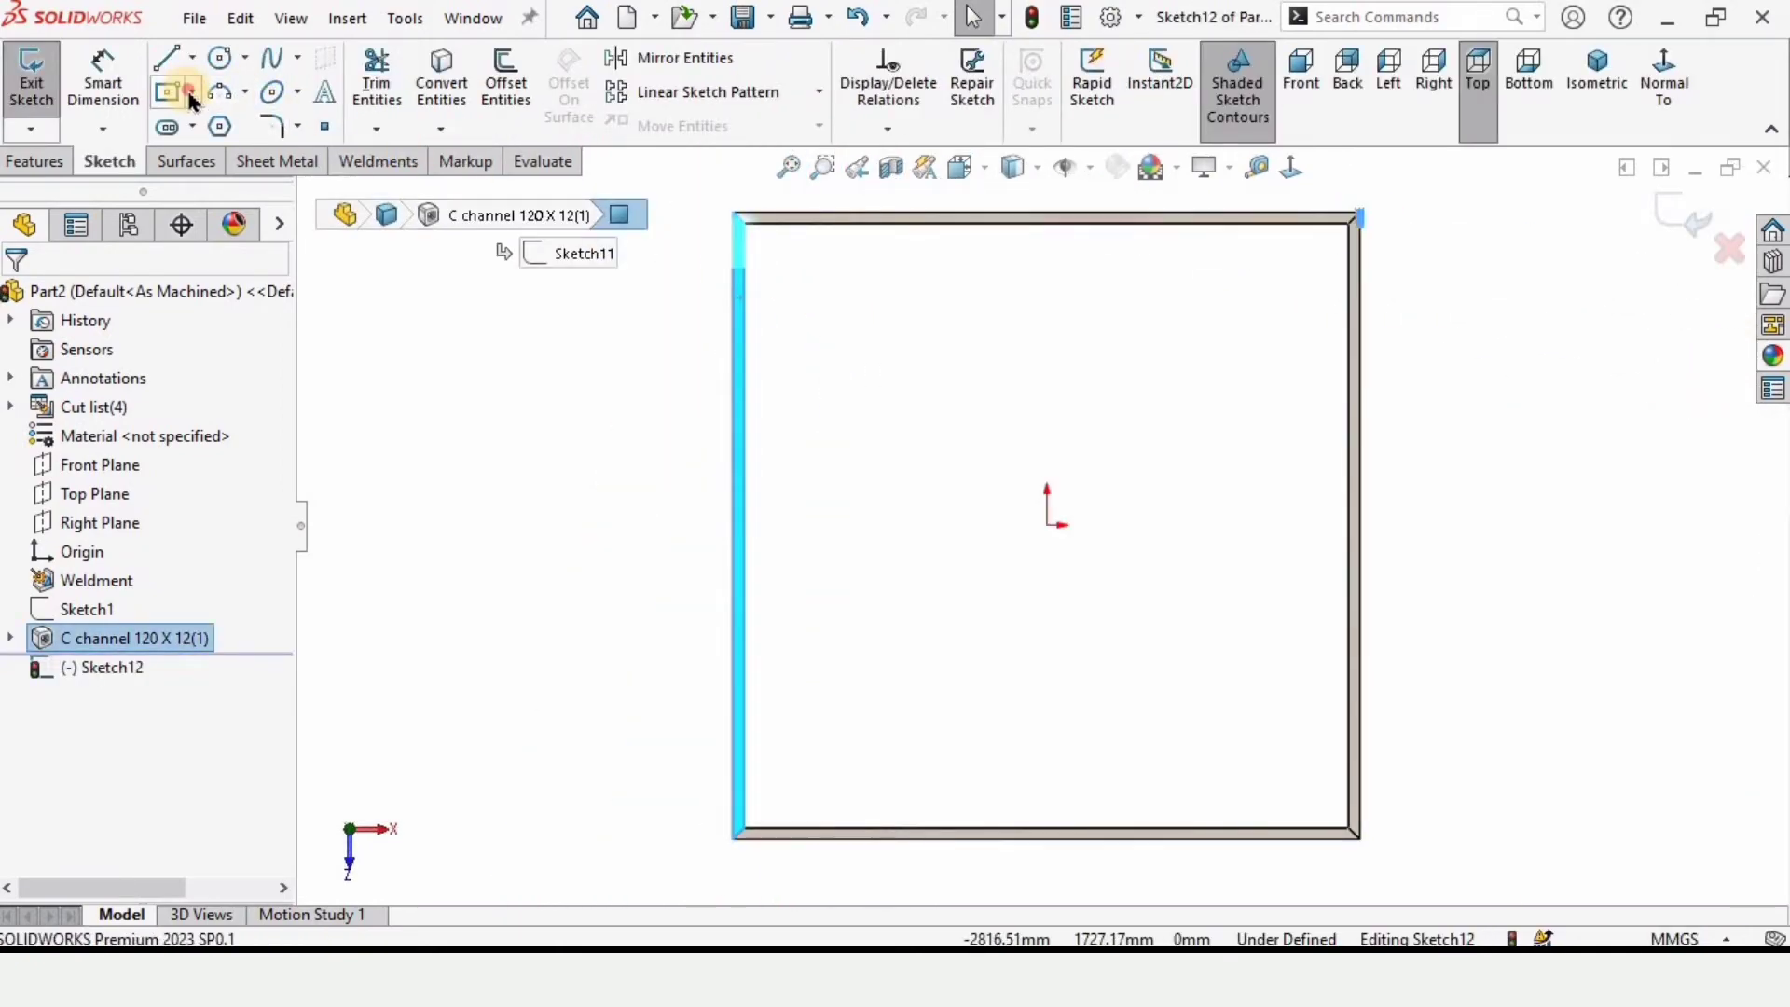
# Step: Draw a 3000 mm square corner rectangle between the frame's upper-left and lower-right inner corners
pyautogui.click(191, 94)
pyautogui.click(209, 124)
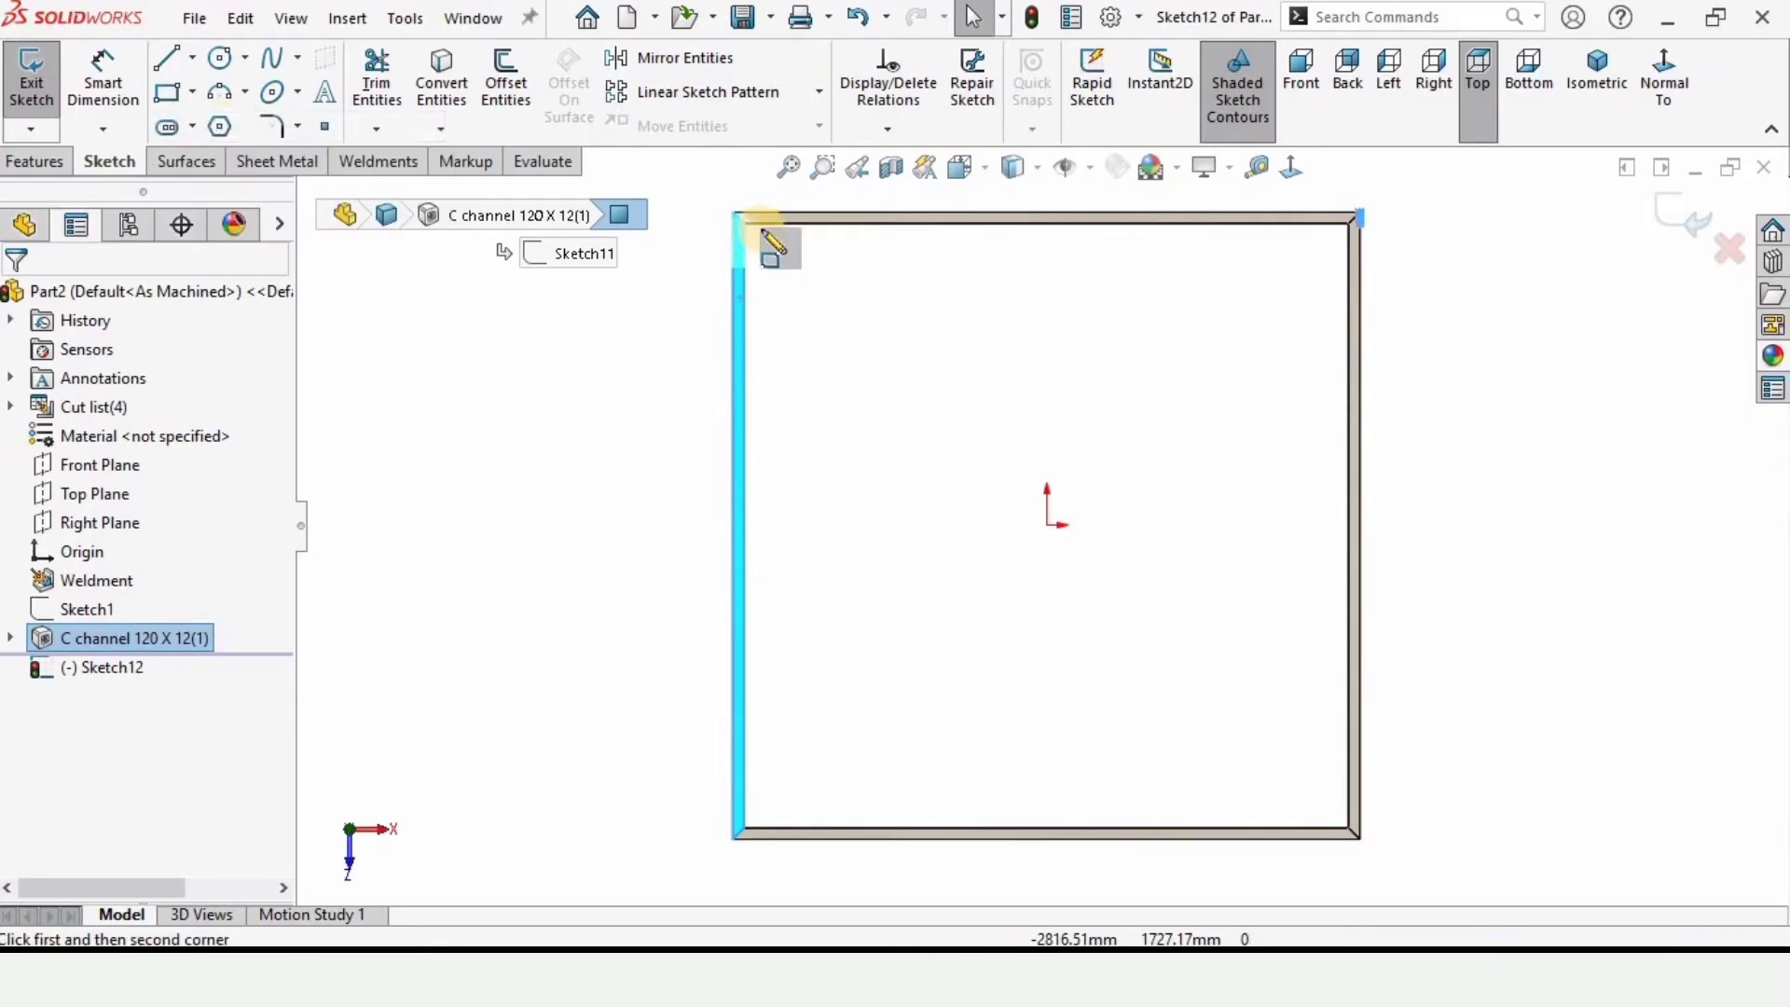
pyautogui.scroll(-5, 783, 261)
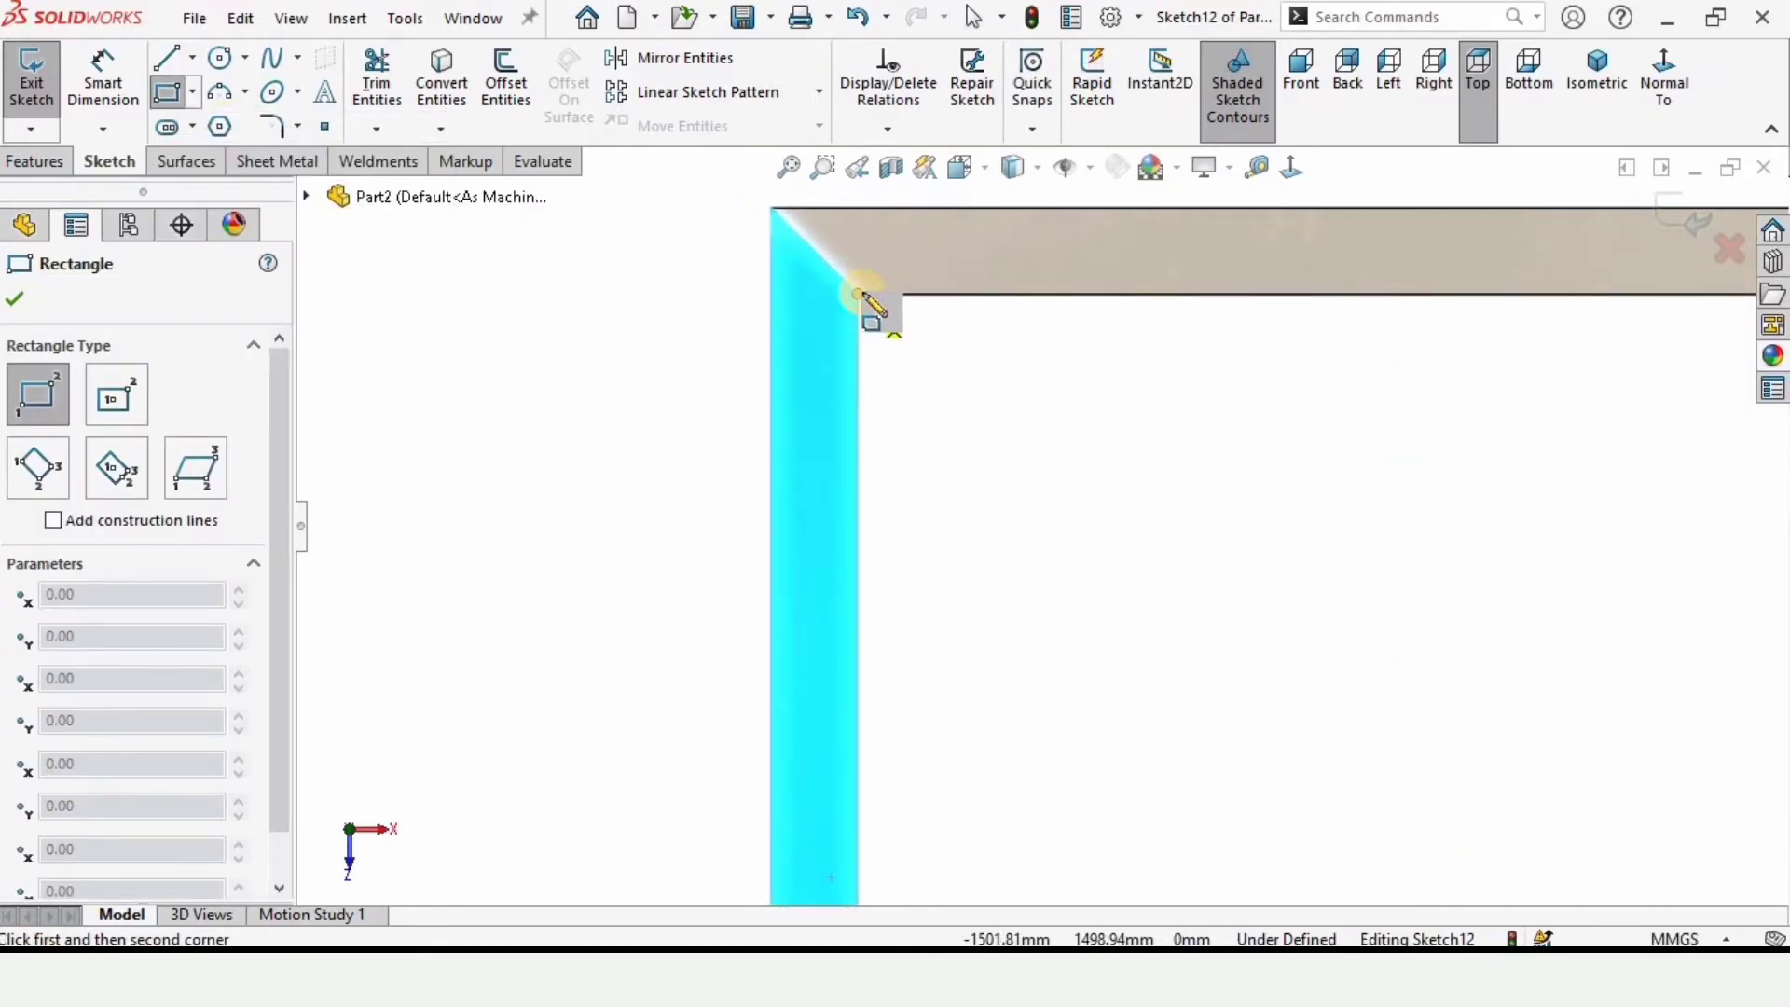
pyautogui.click(860, 295)
pyautogui.scroll(5, 1391, 840)
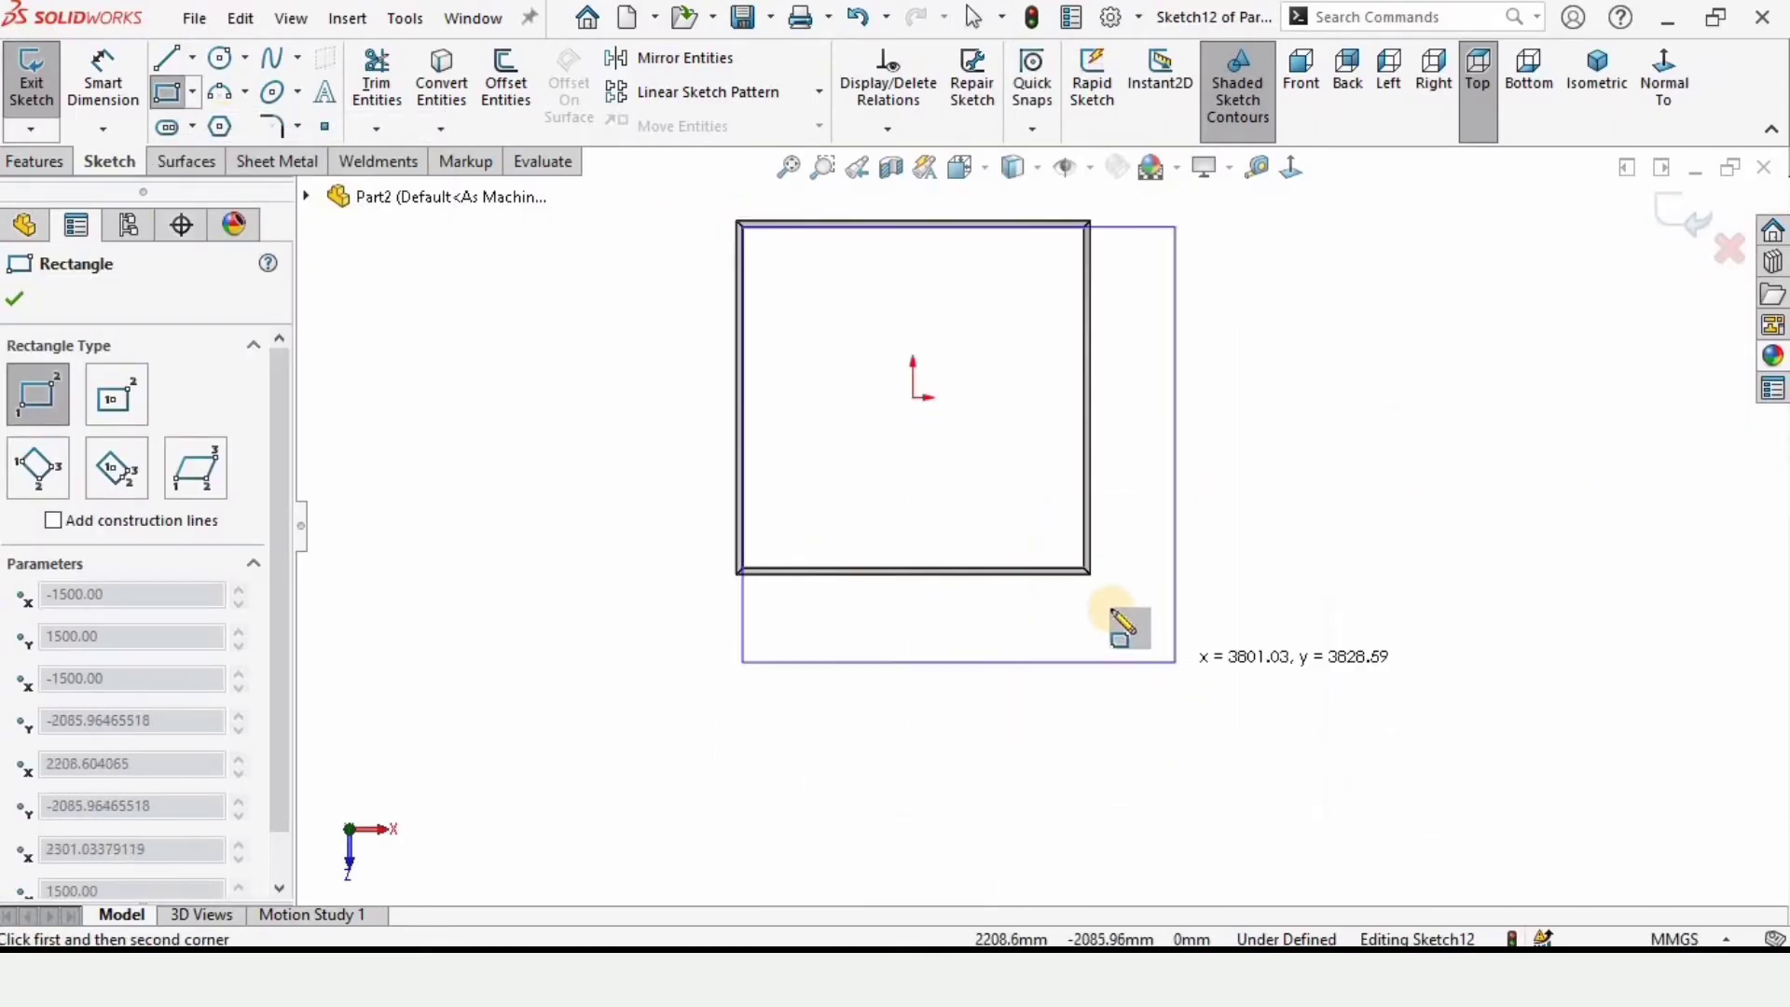
pyautogui.scroll(-10, 1122, 623)
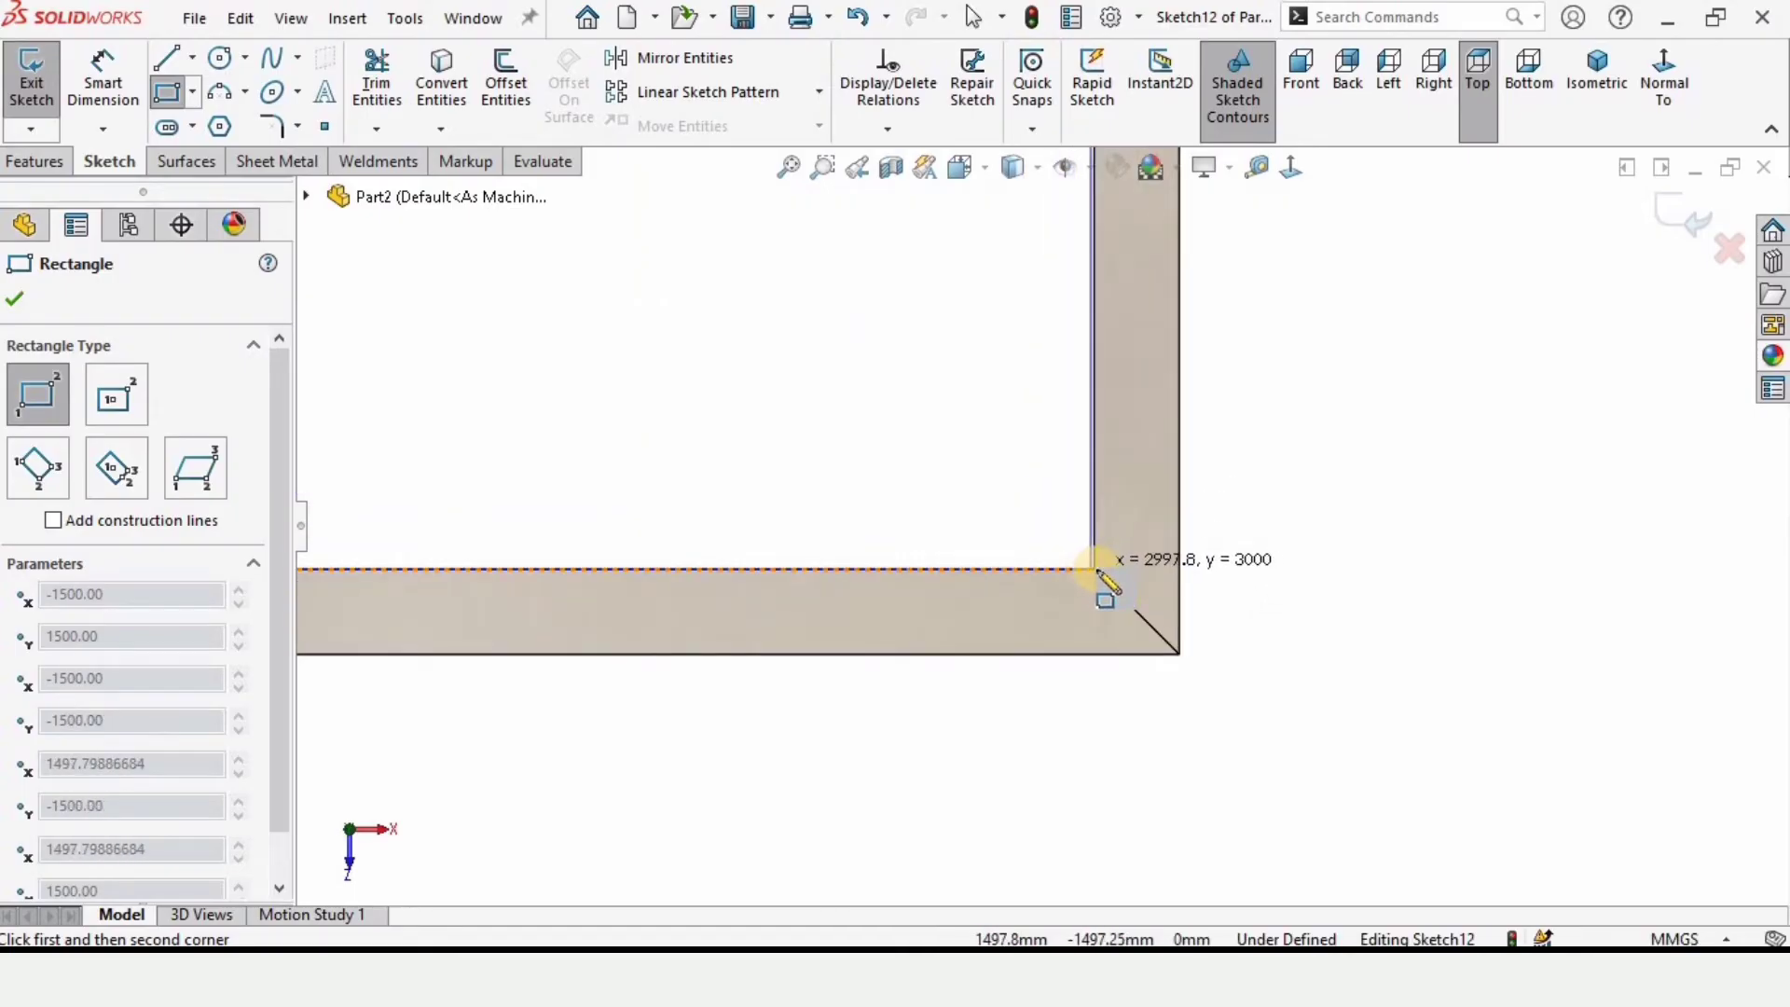
pyautogui.click(1096, 568)
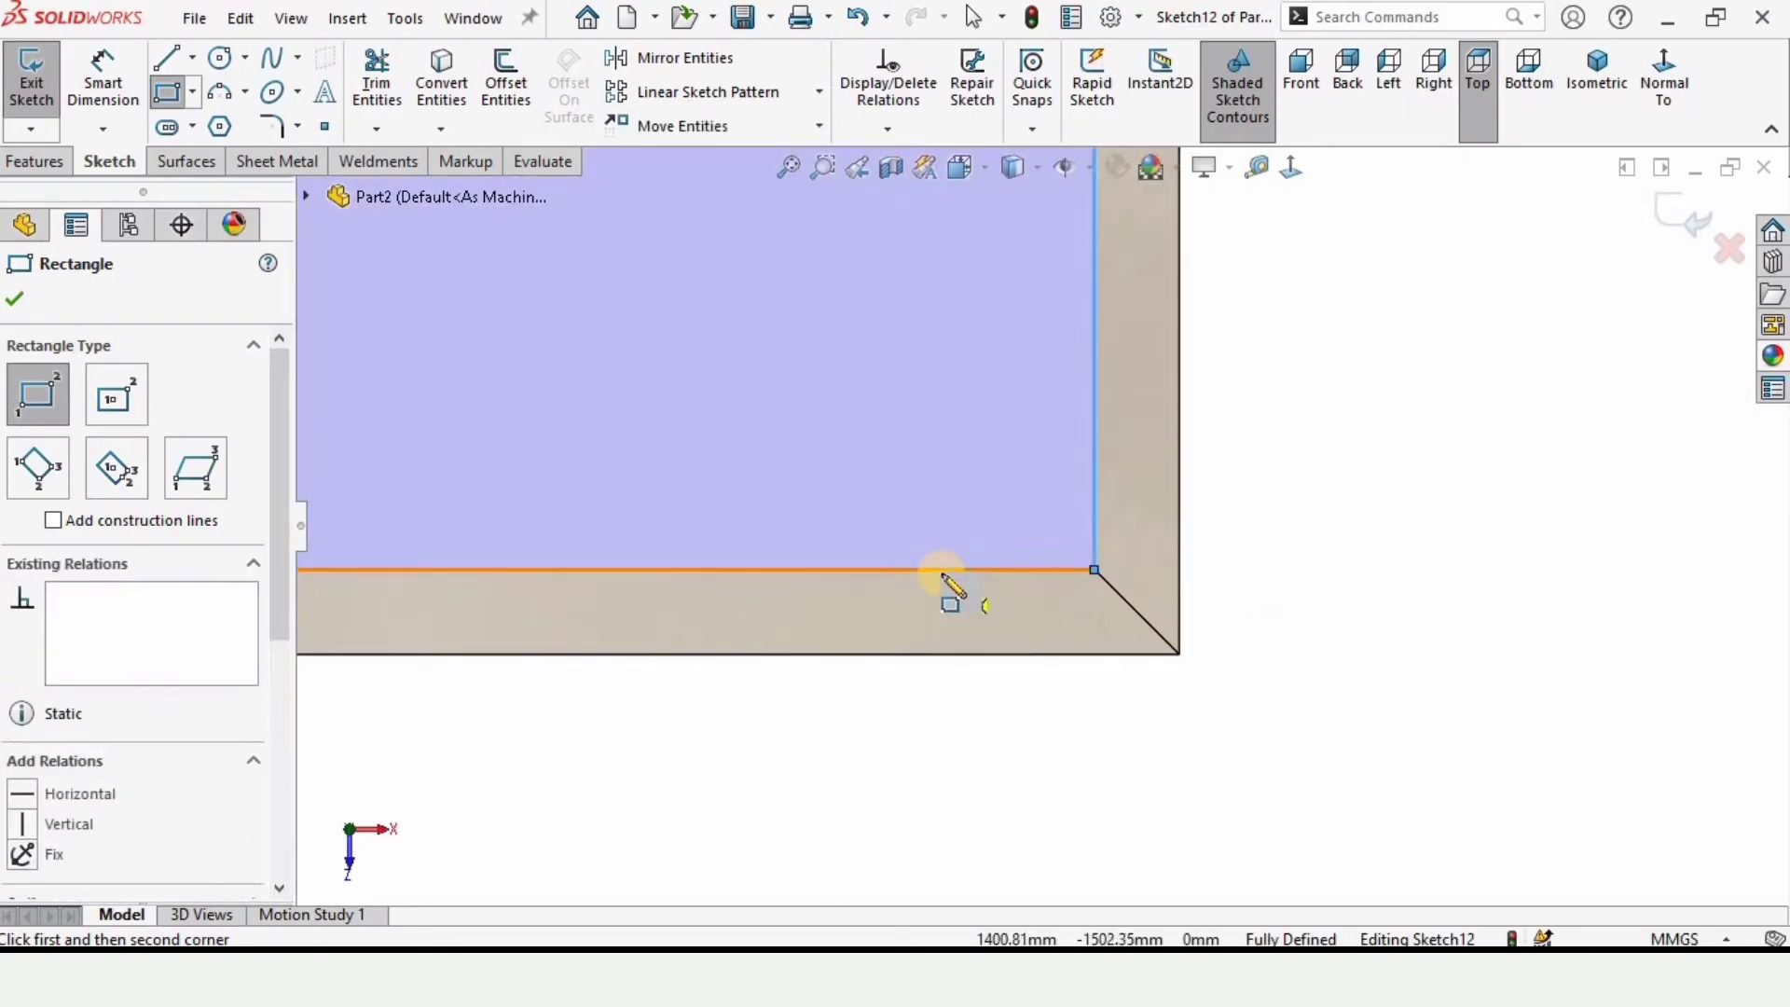
pyautogui.press('Escape')
# Step: Offset the 3000 mm square outward by 32 mm onto the channel faces
pyautogui.scroll(2, 692, 404)
pyautogui.click(506, 83)
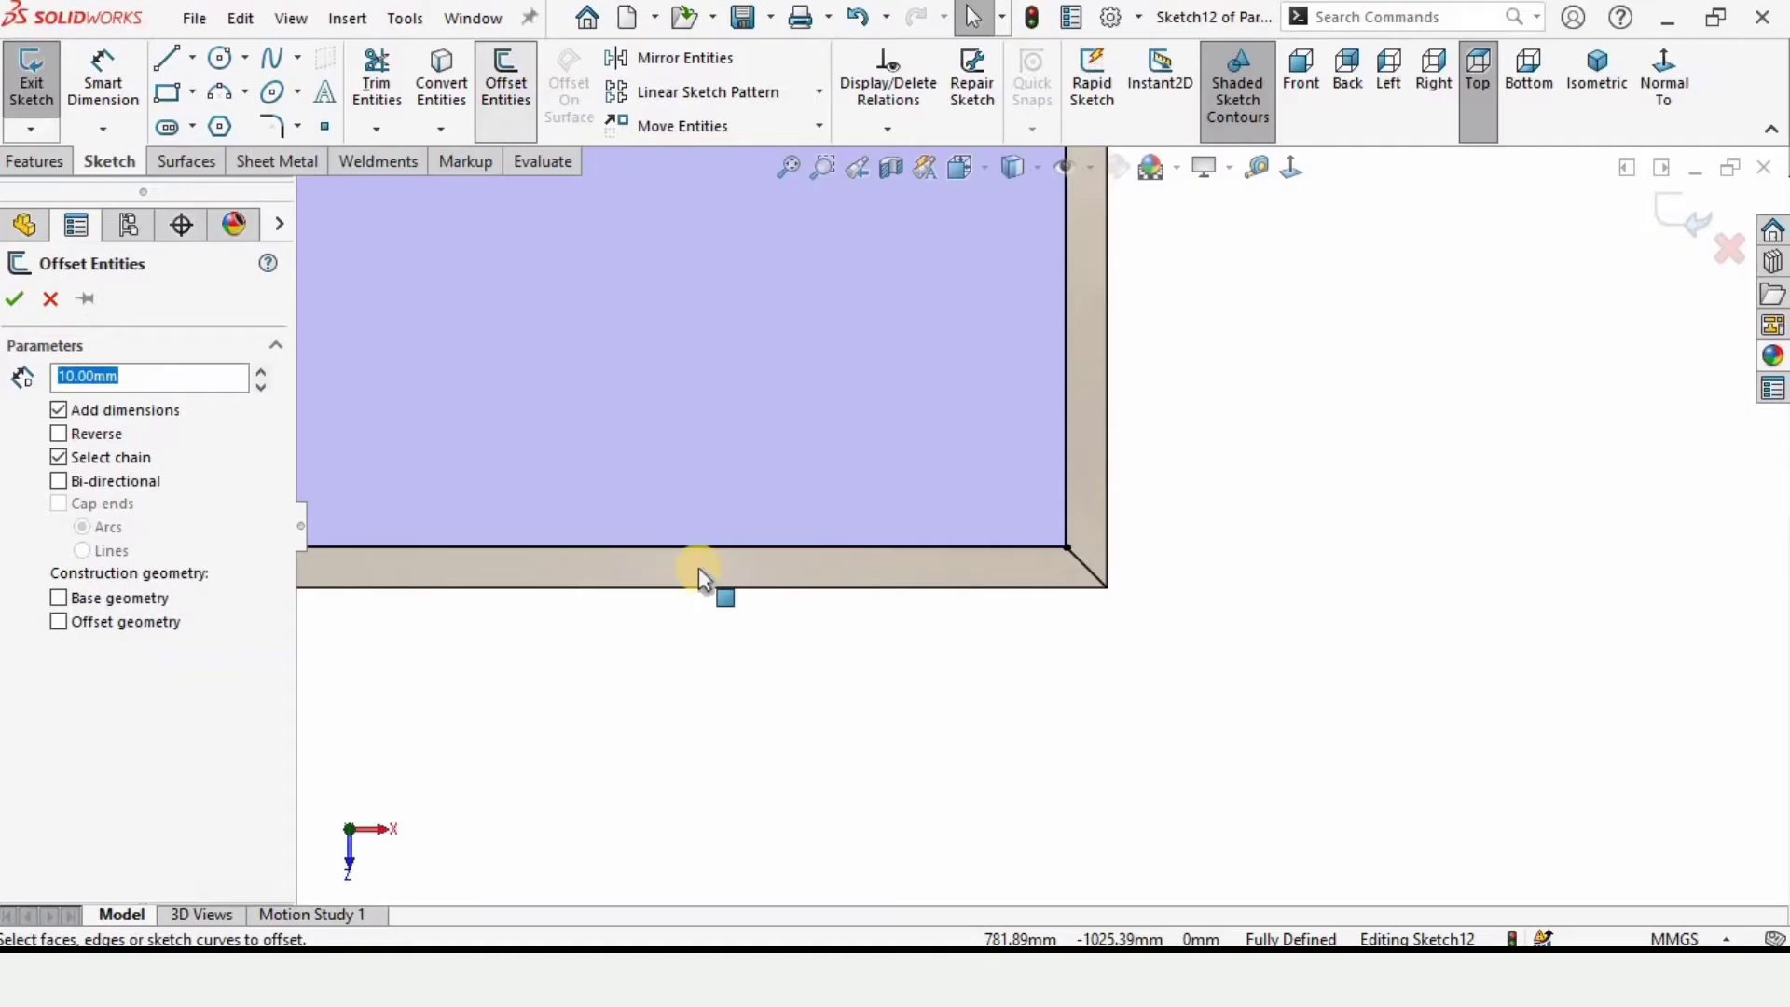
pyautogui.click(709, 552)
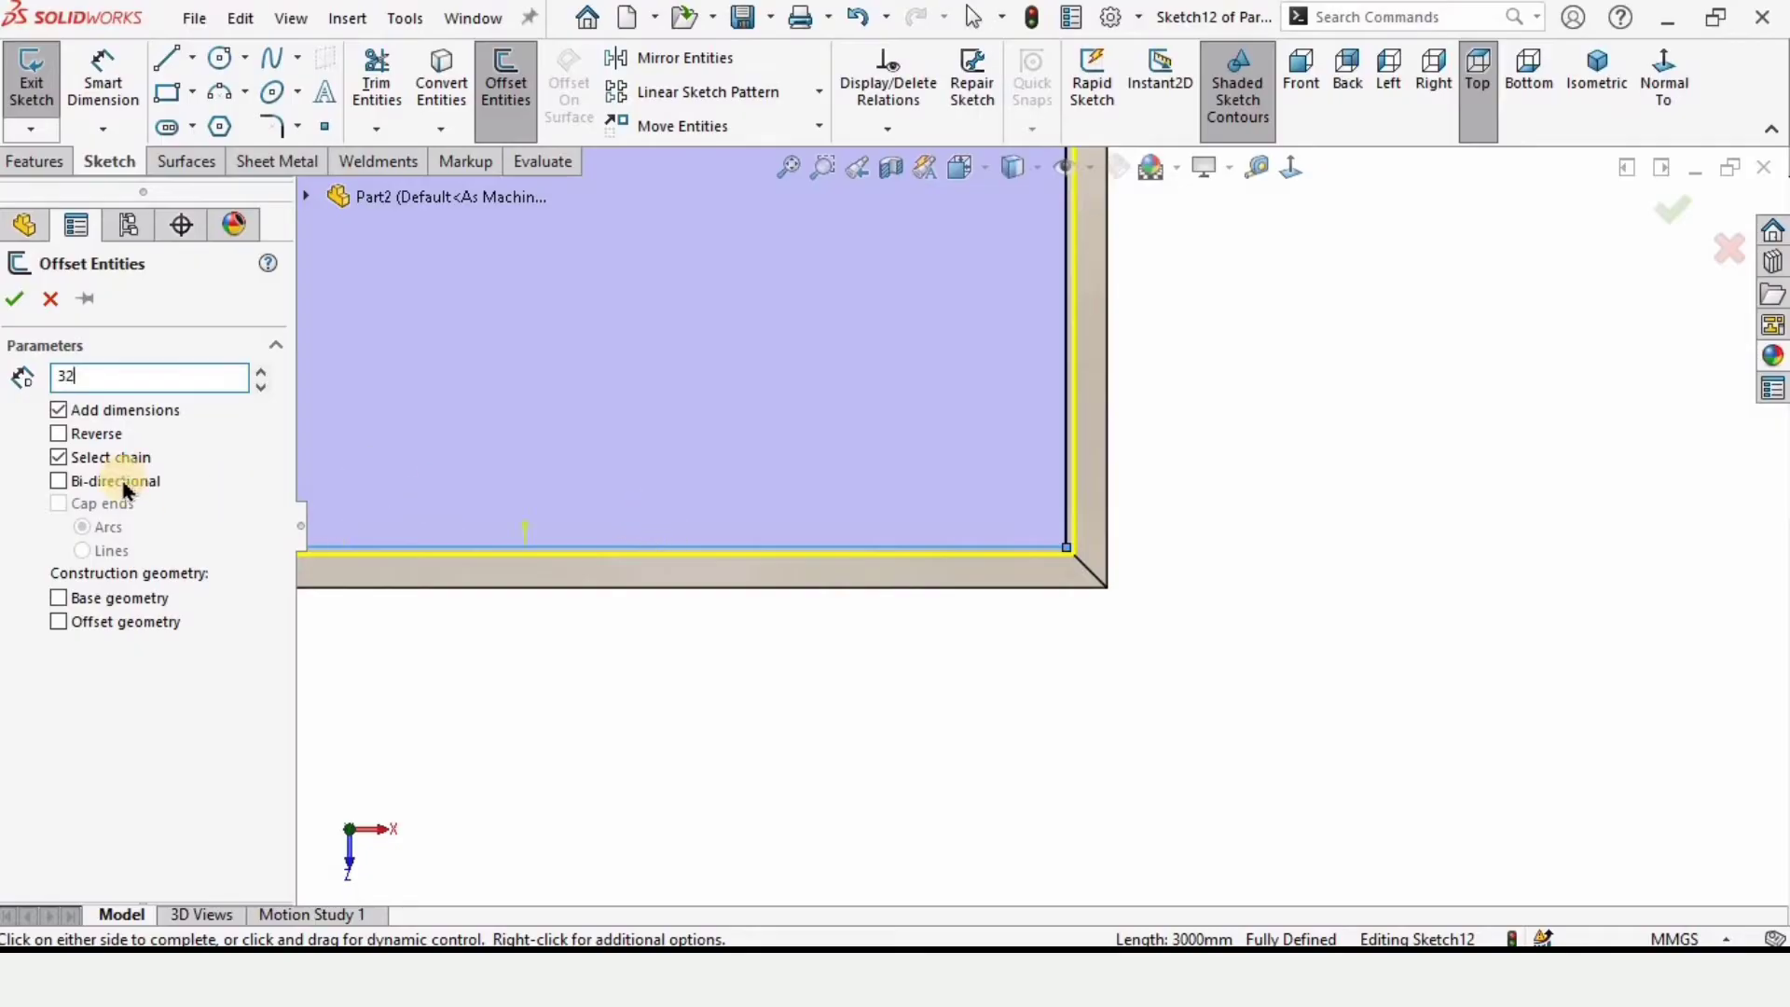
pyautogui.press('Return')
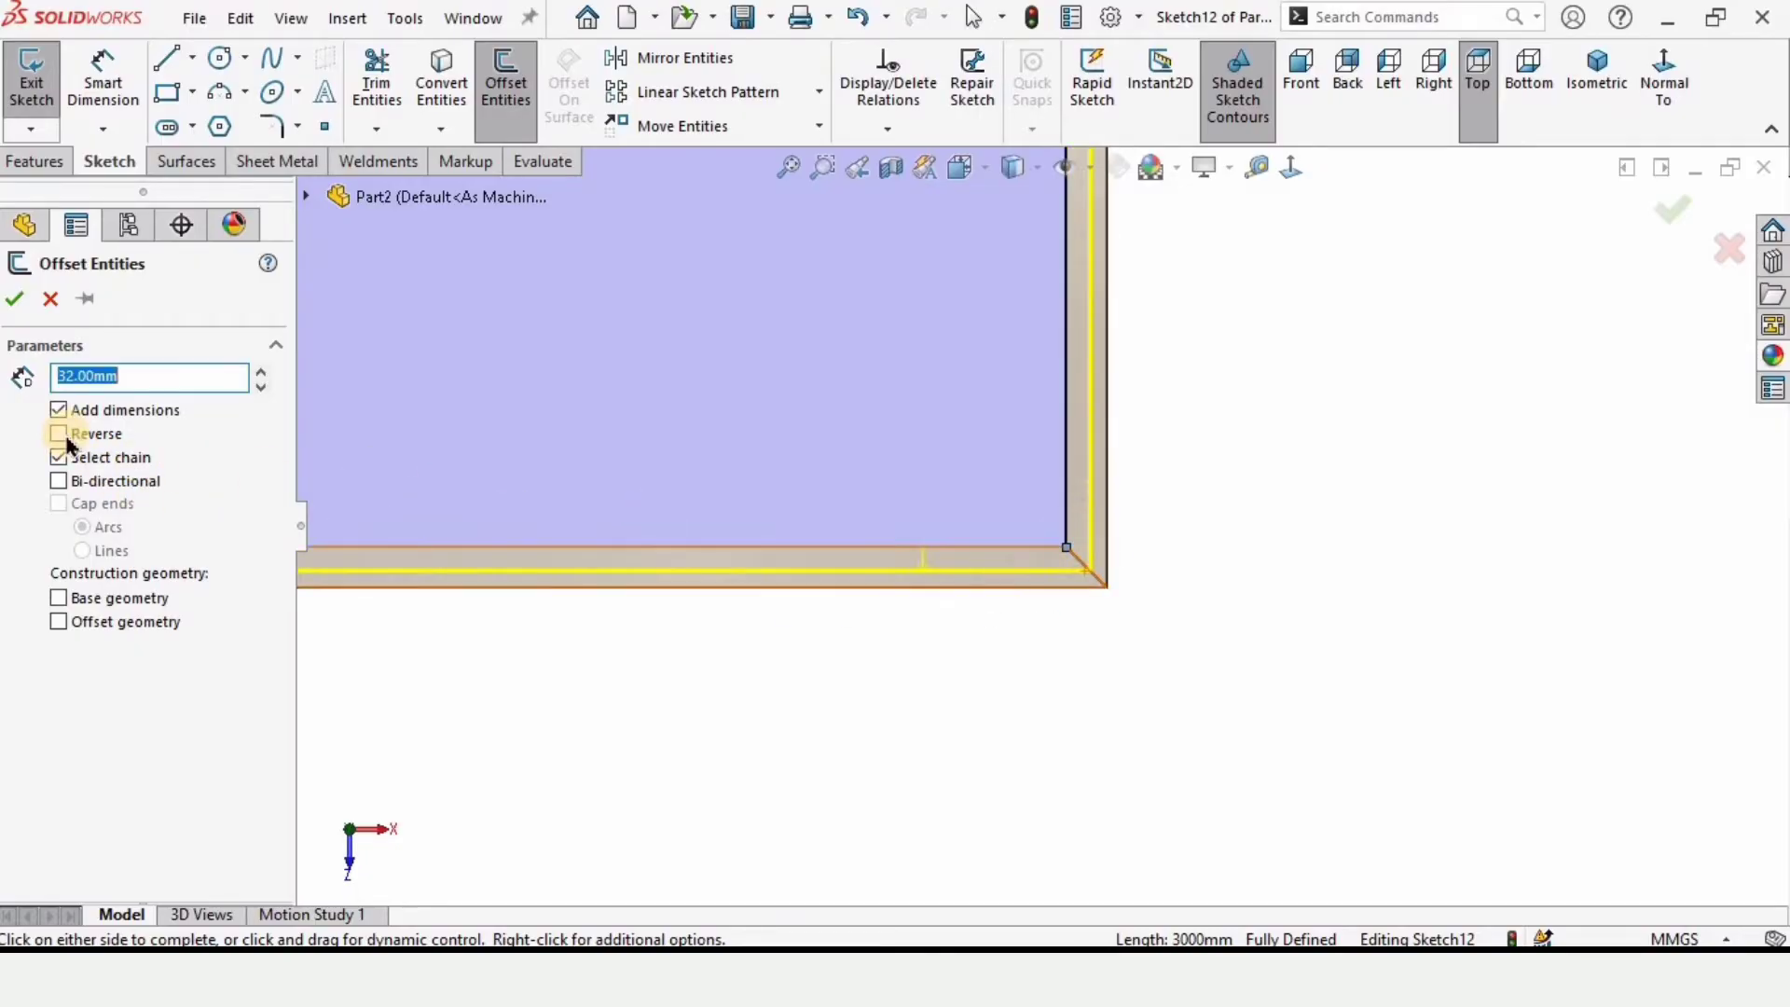
pyautogui.click(821, 640)
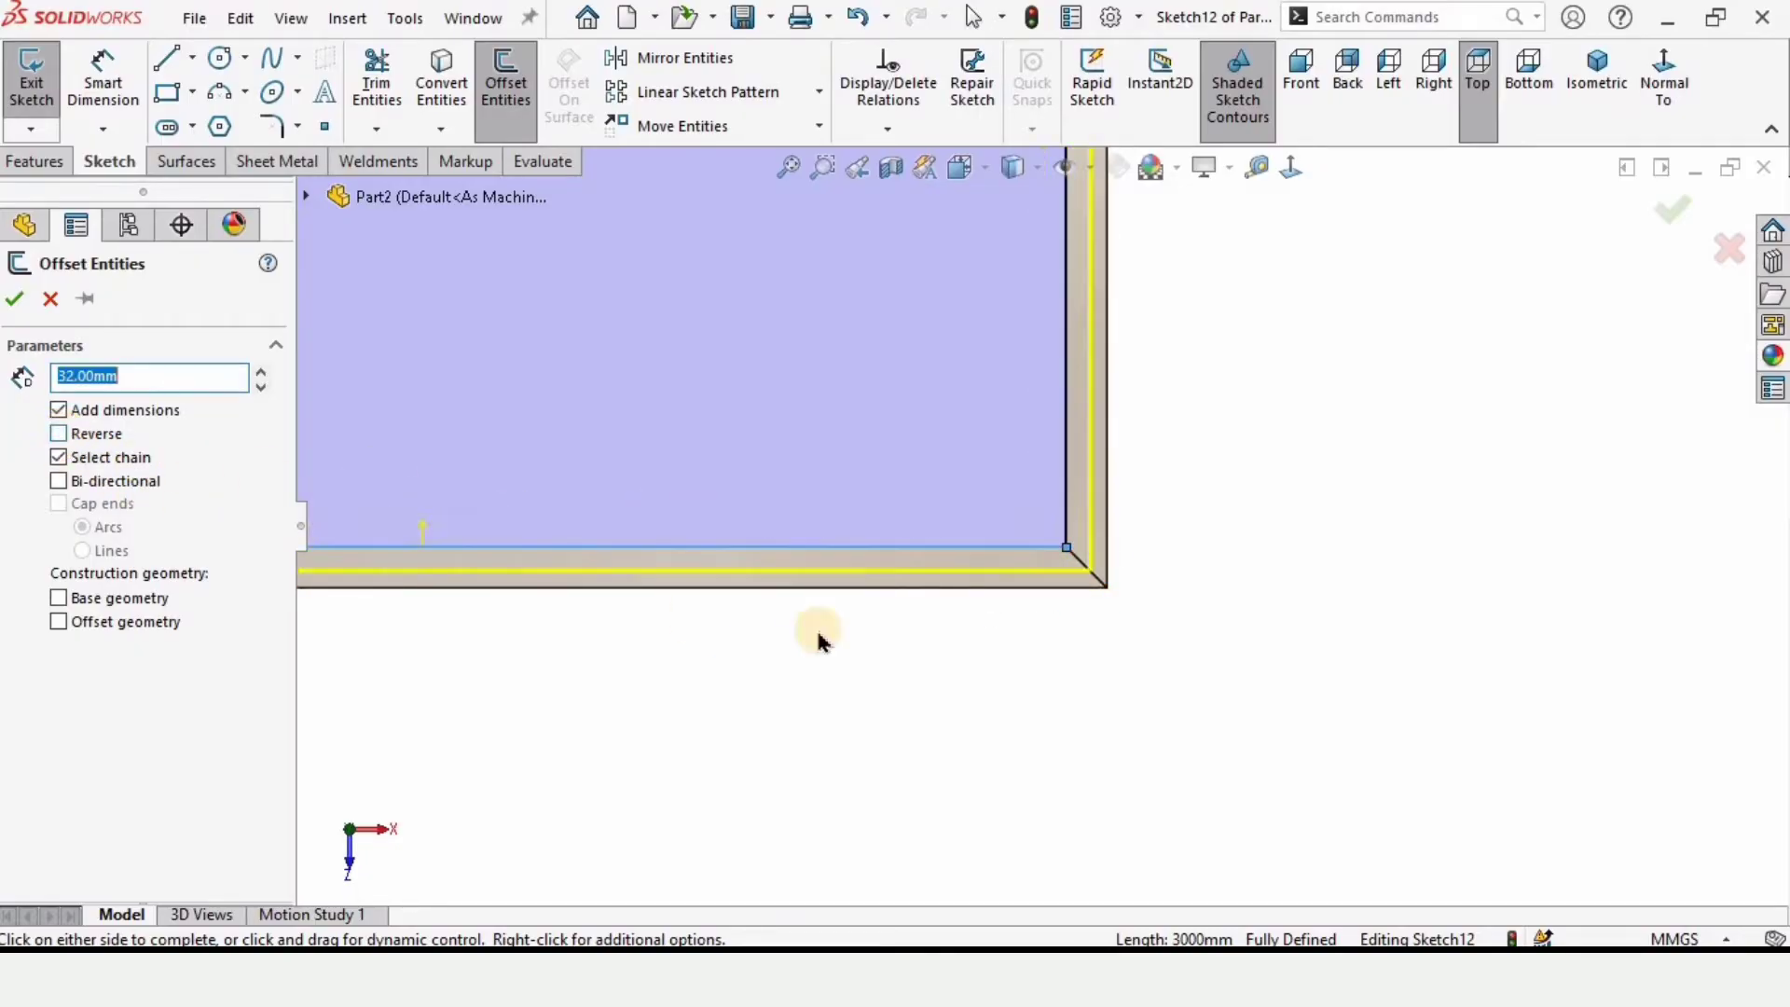
pyautogui.click(650, 413)
pyautogui.press('f')
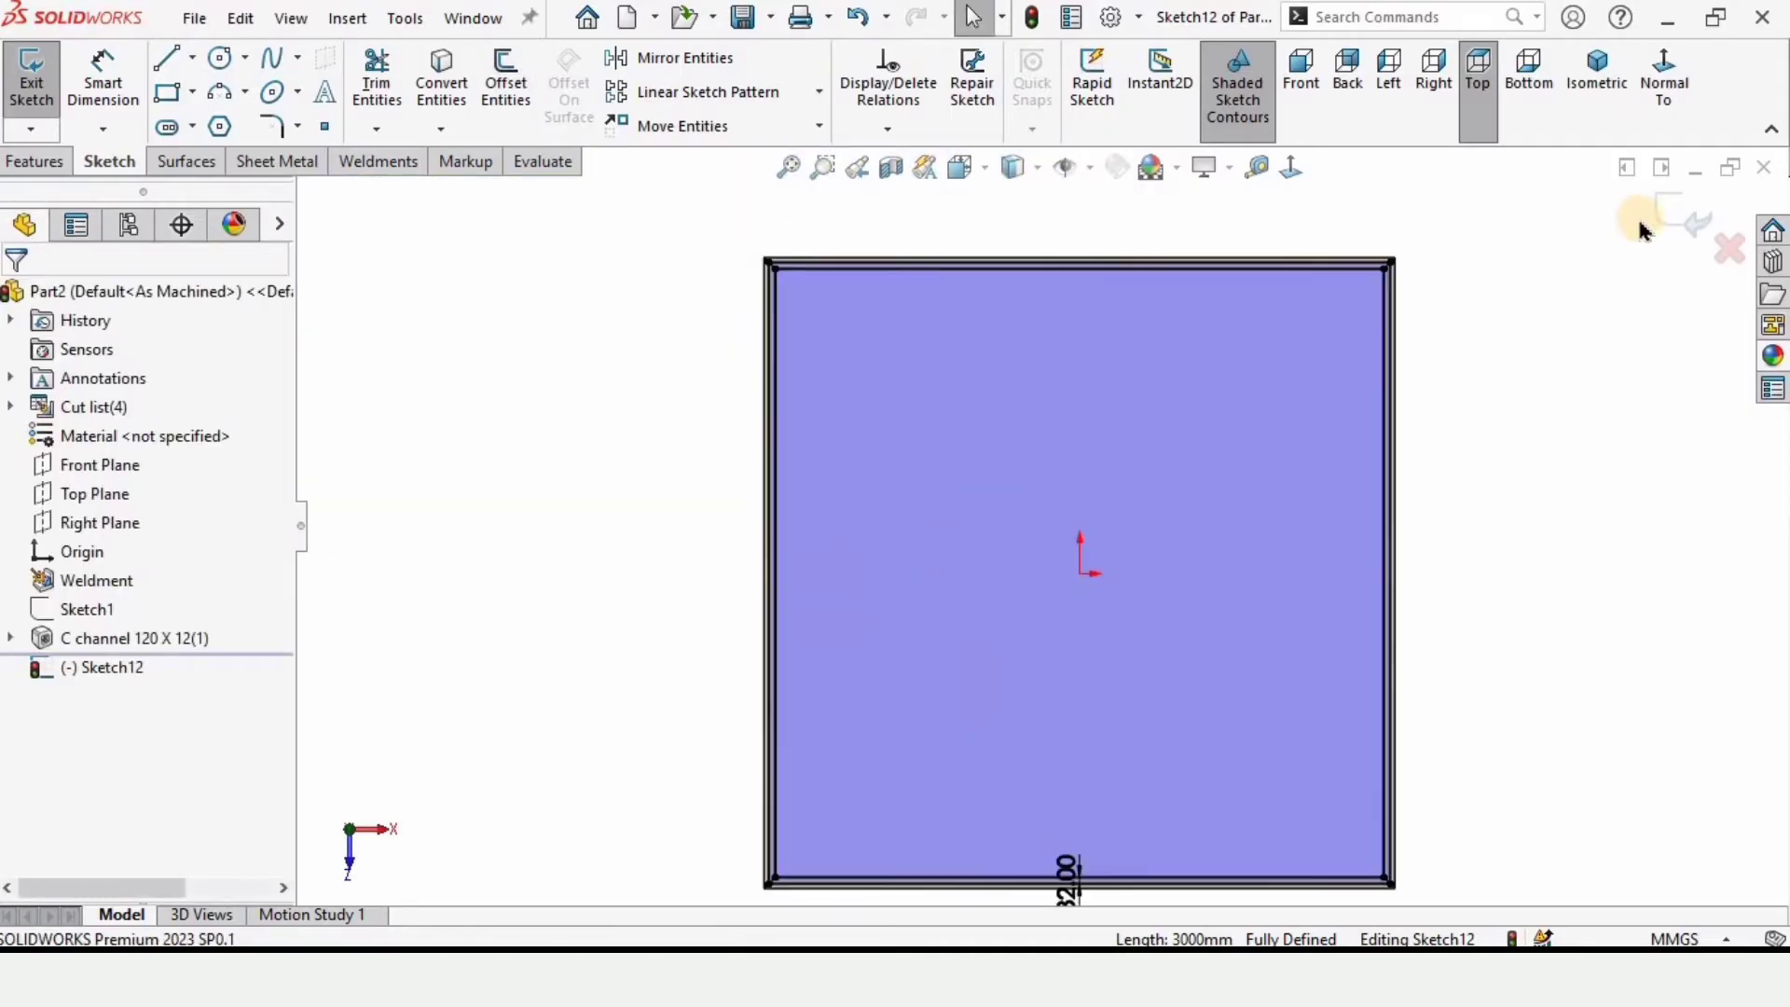
# Step: Create a 6 mm thick sheet metal base flange from the sketched square and its offset
pyautogui.rightClick(110, 165)
pyautogui.moveTo(244, 250)
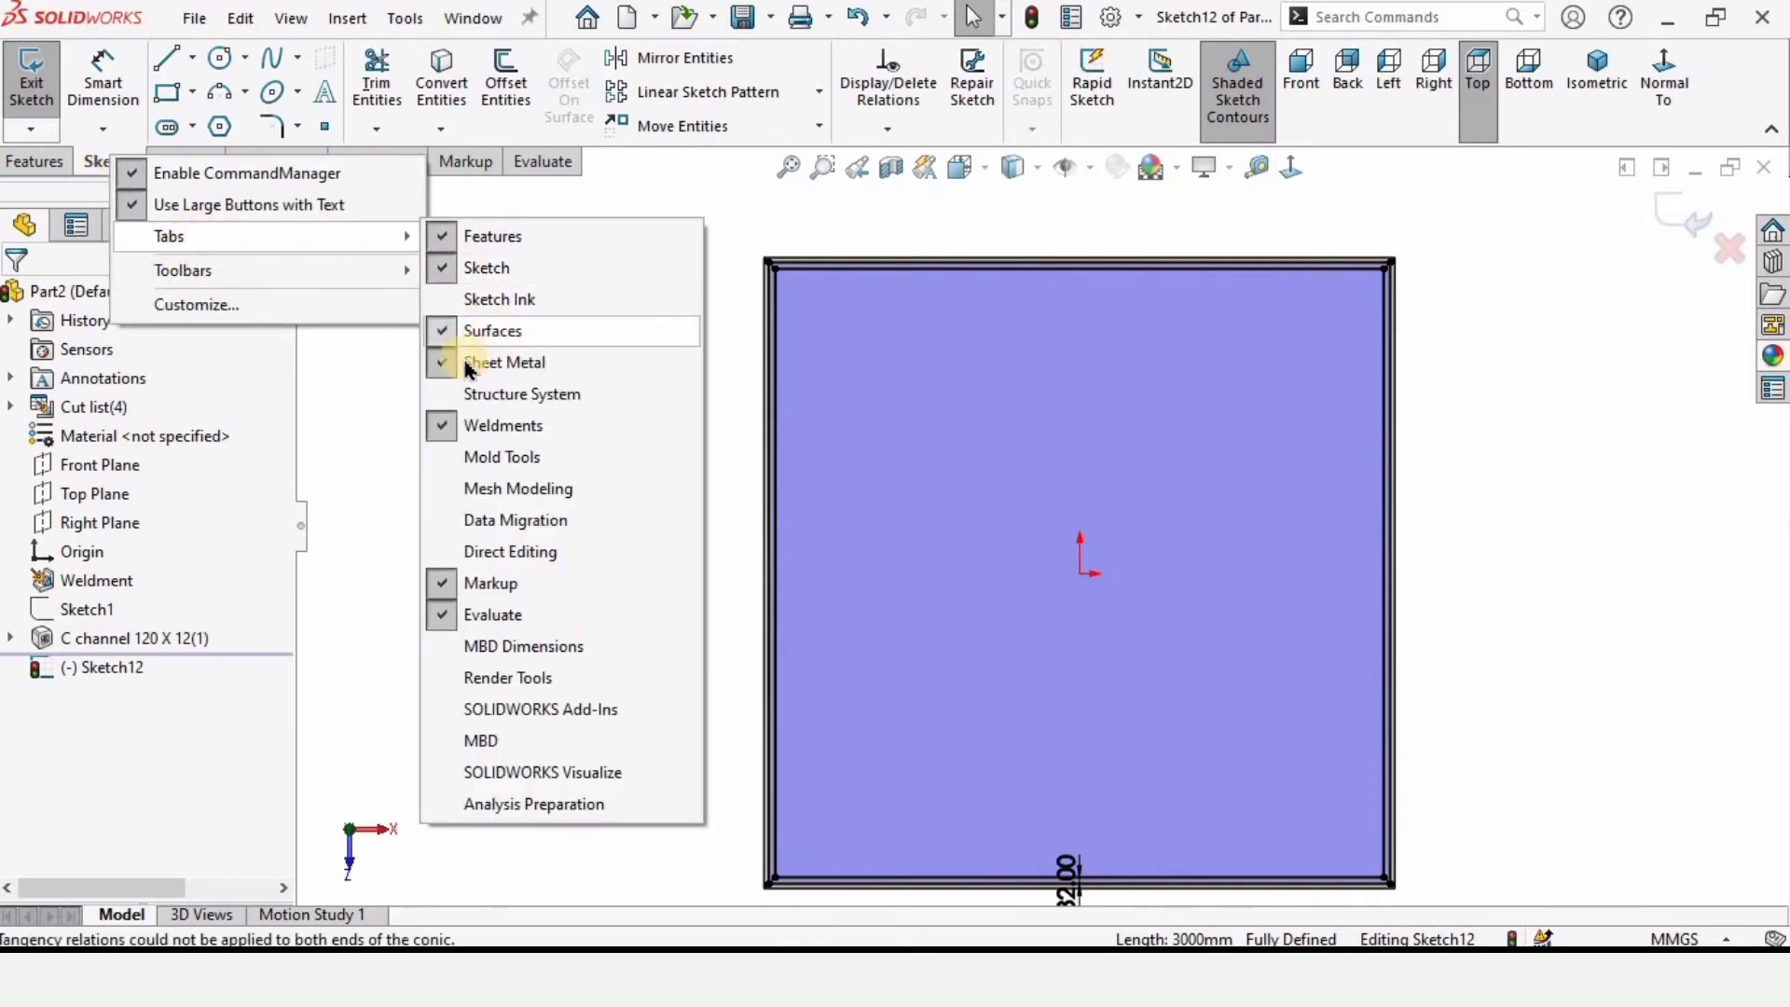
pyautogui.click(488, 366)
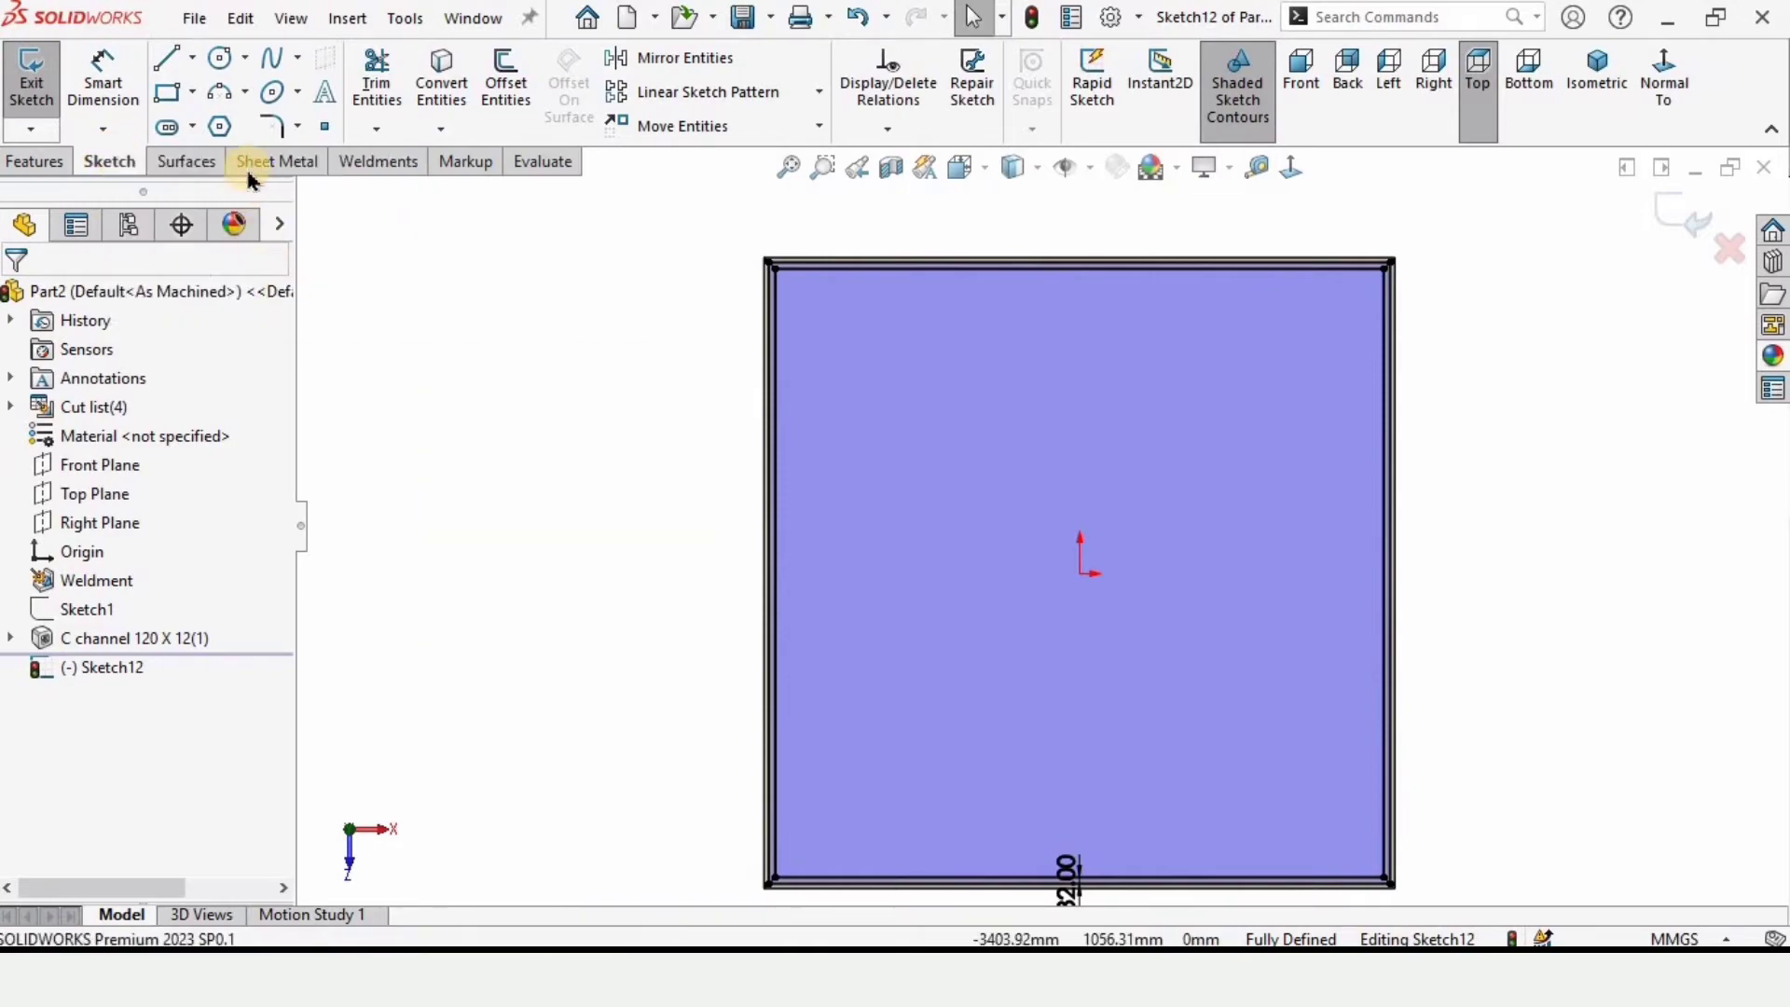
pyautogui.click(284, 164)
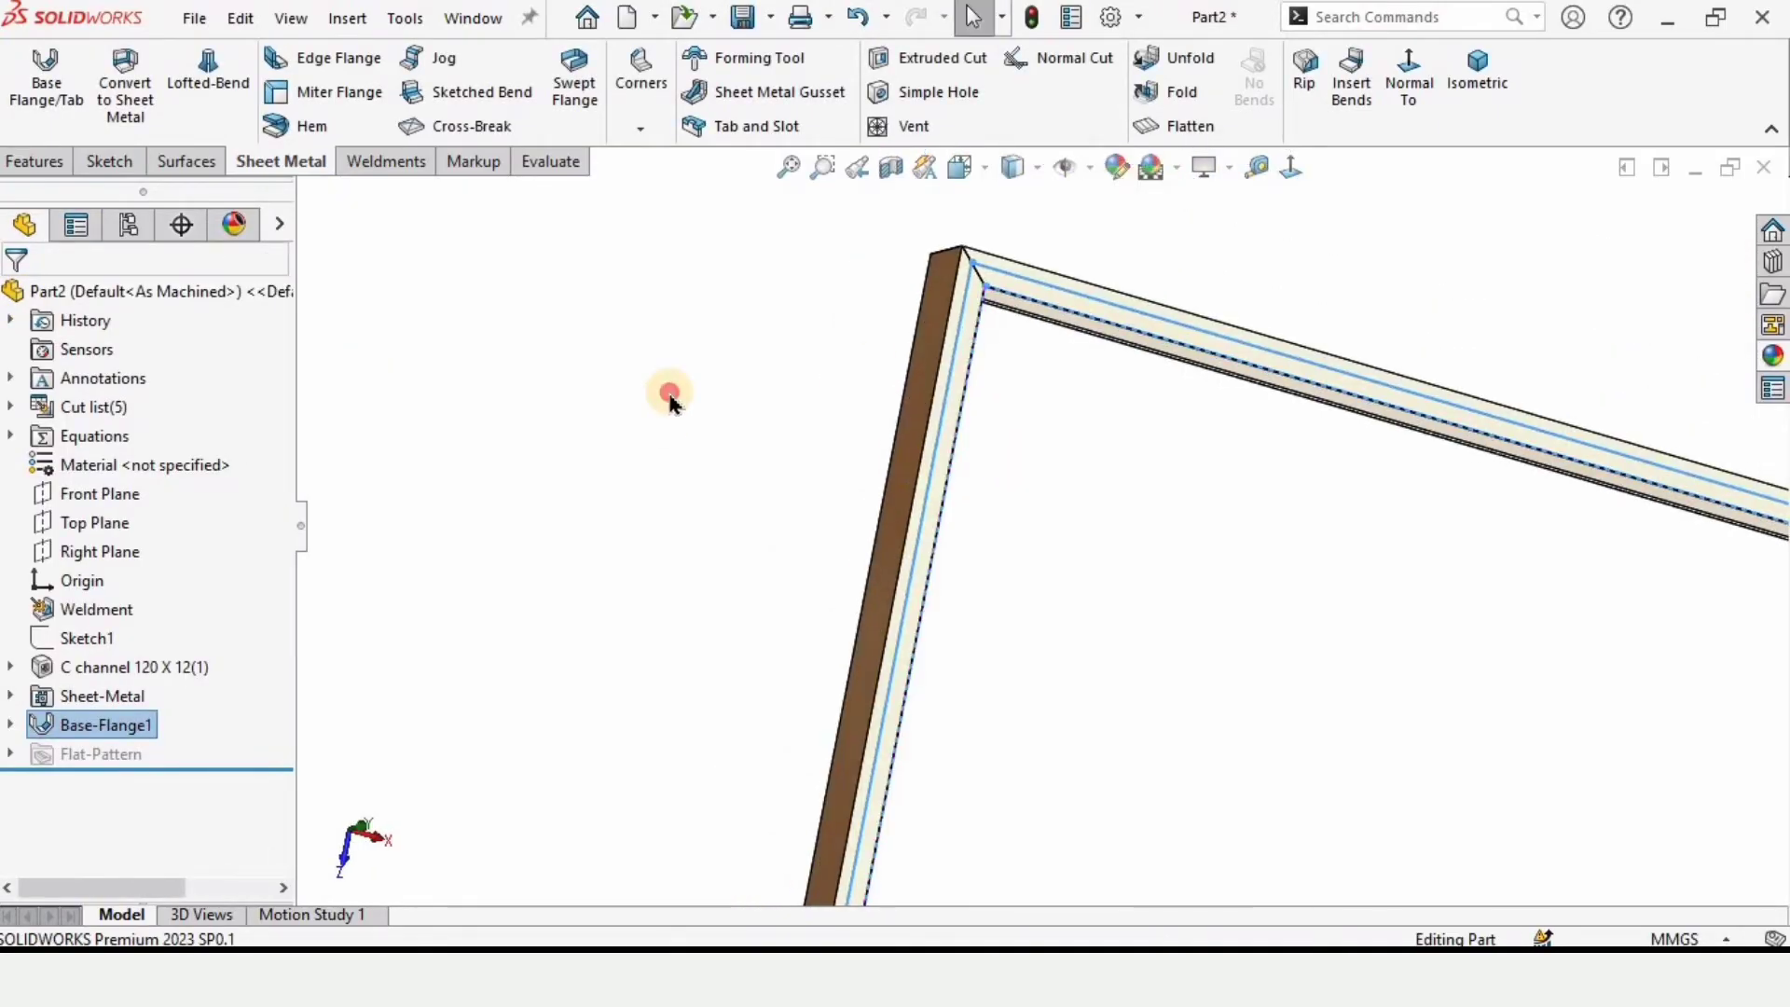
# Step: Edit the base flange to reverse its thickness direction, leaving it unmerged from the frame
pyautogui.rightClick(105, 727)
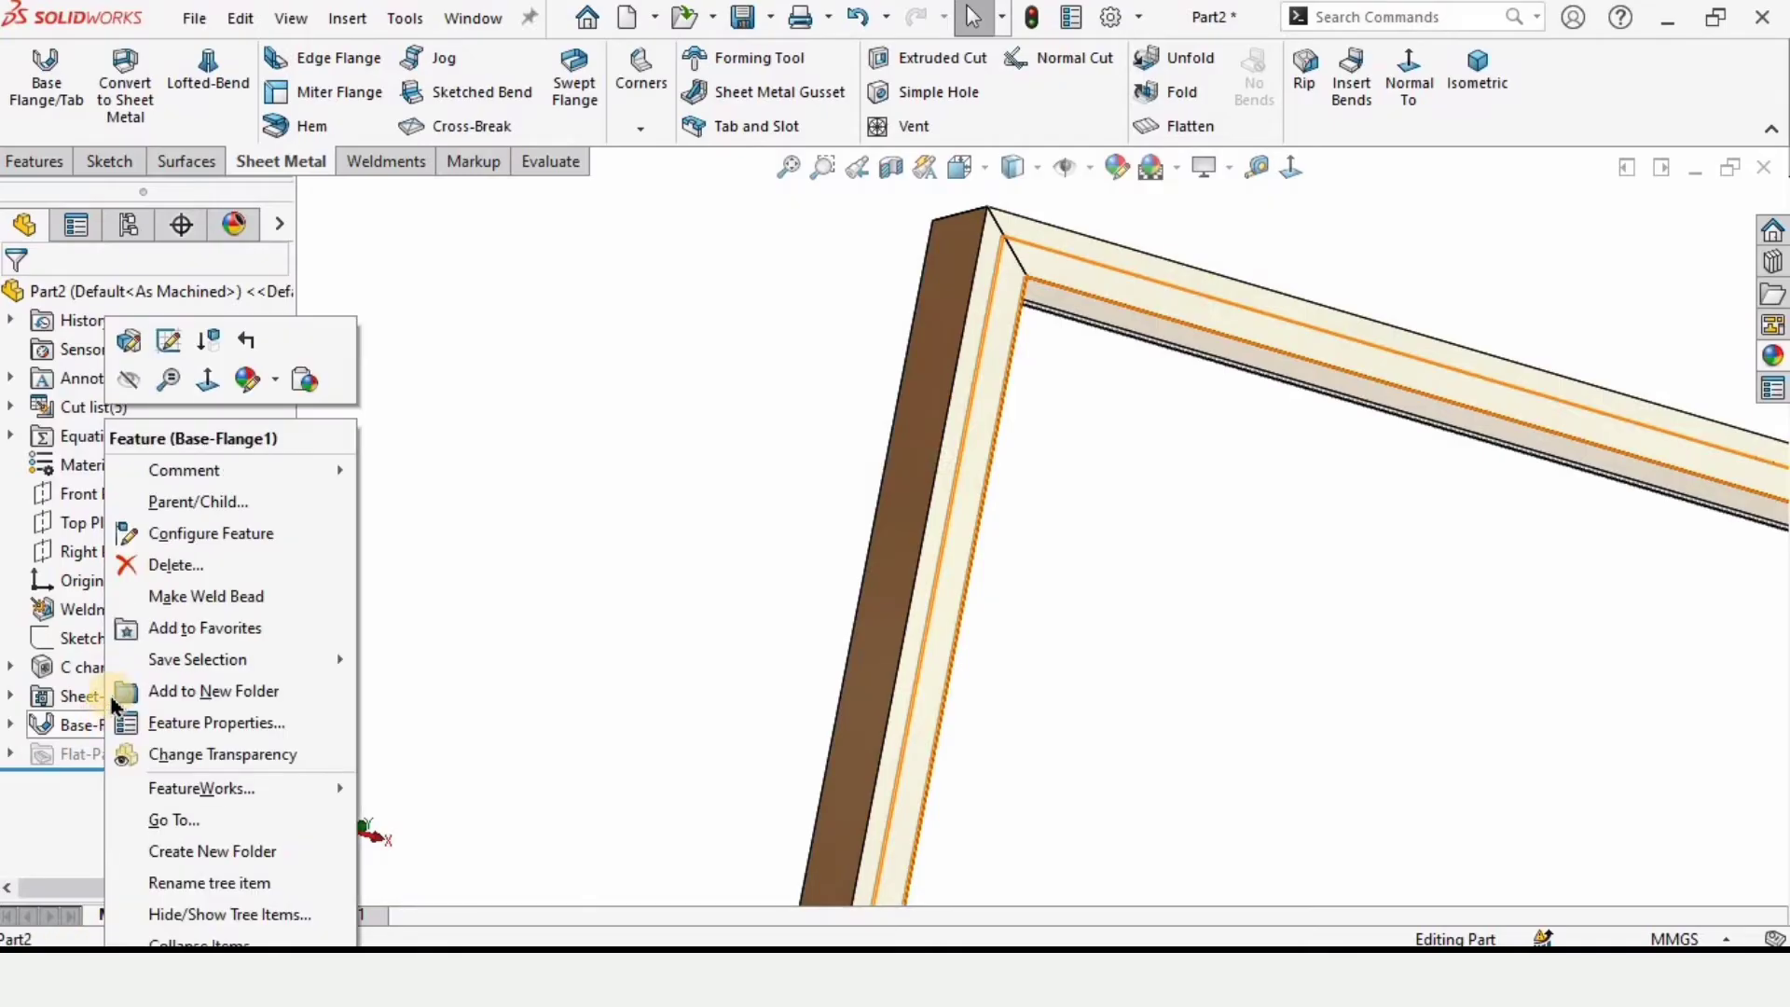
pyautogui.click(126, 344)
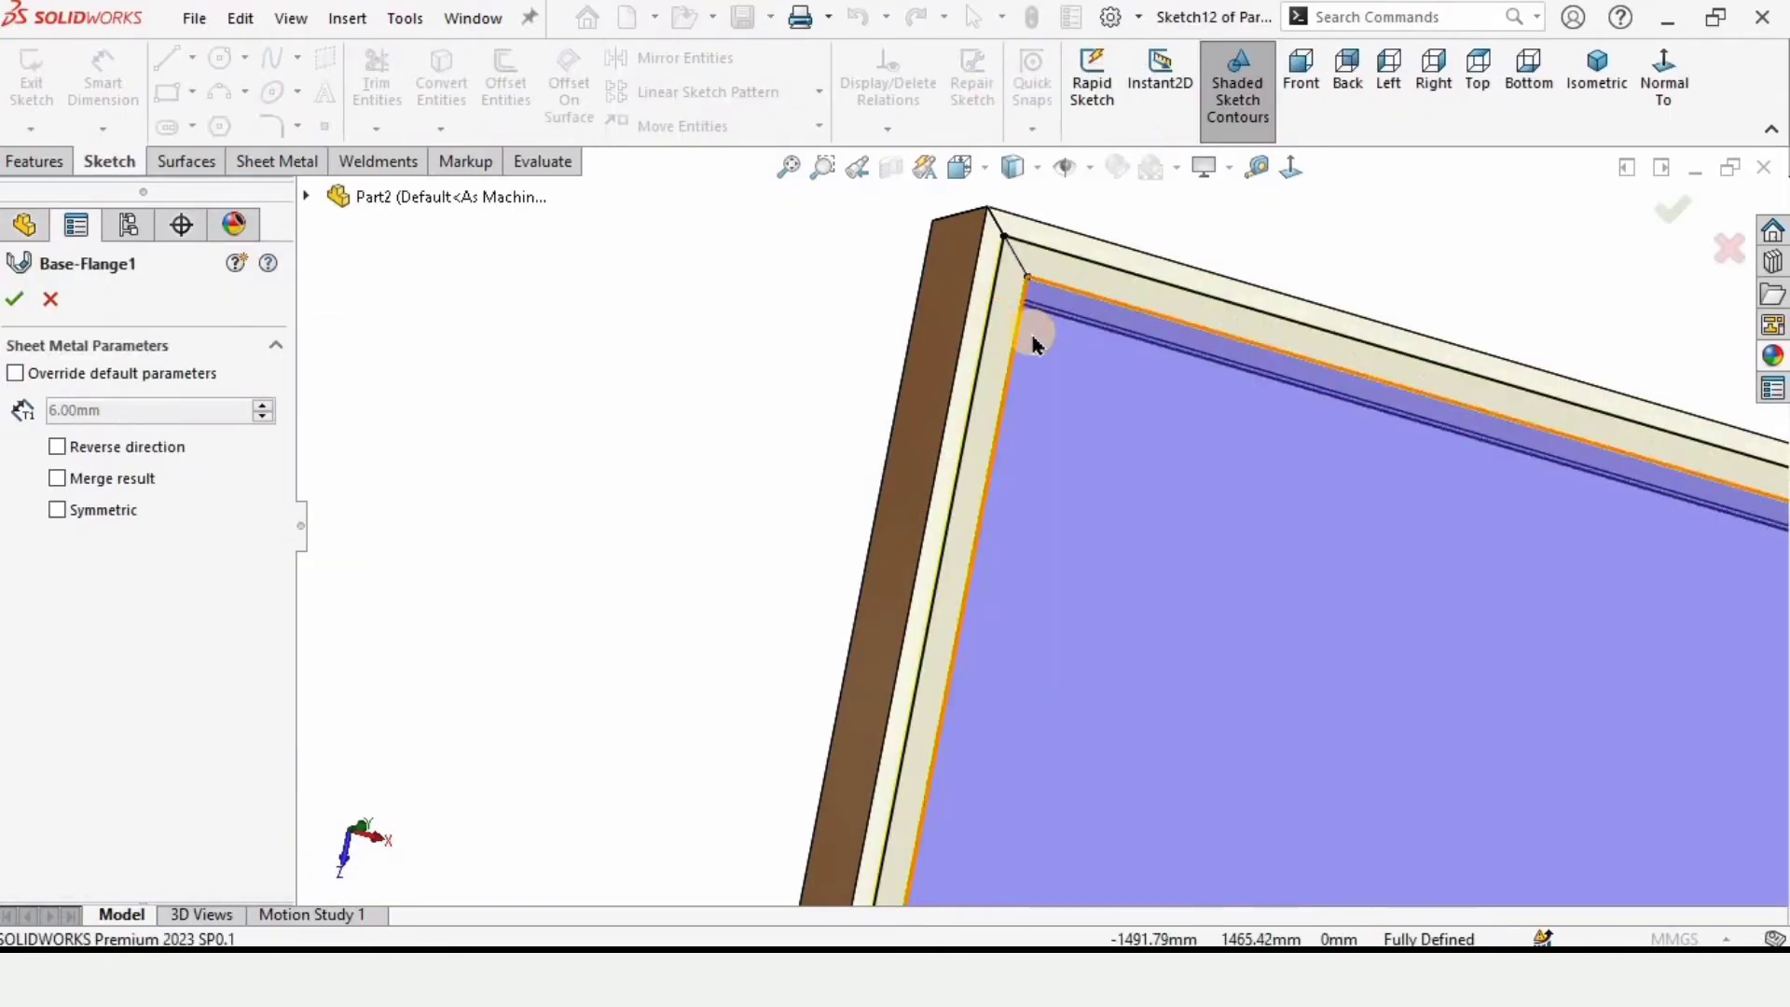
pyautogui.moveTo(1031, 344)
pyautogui.mouseDown(button='middle')
pyautogui.moveTo(1139, 388)
pyautogui.moveTo(1059, 332)
pyautogui.moveTo(1000, 447)
pyautogui.mouseUp(button='middle')
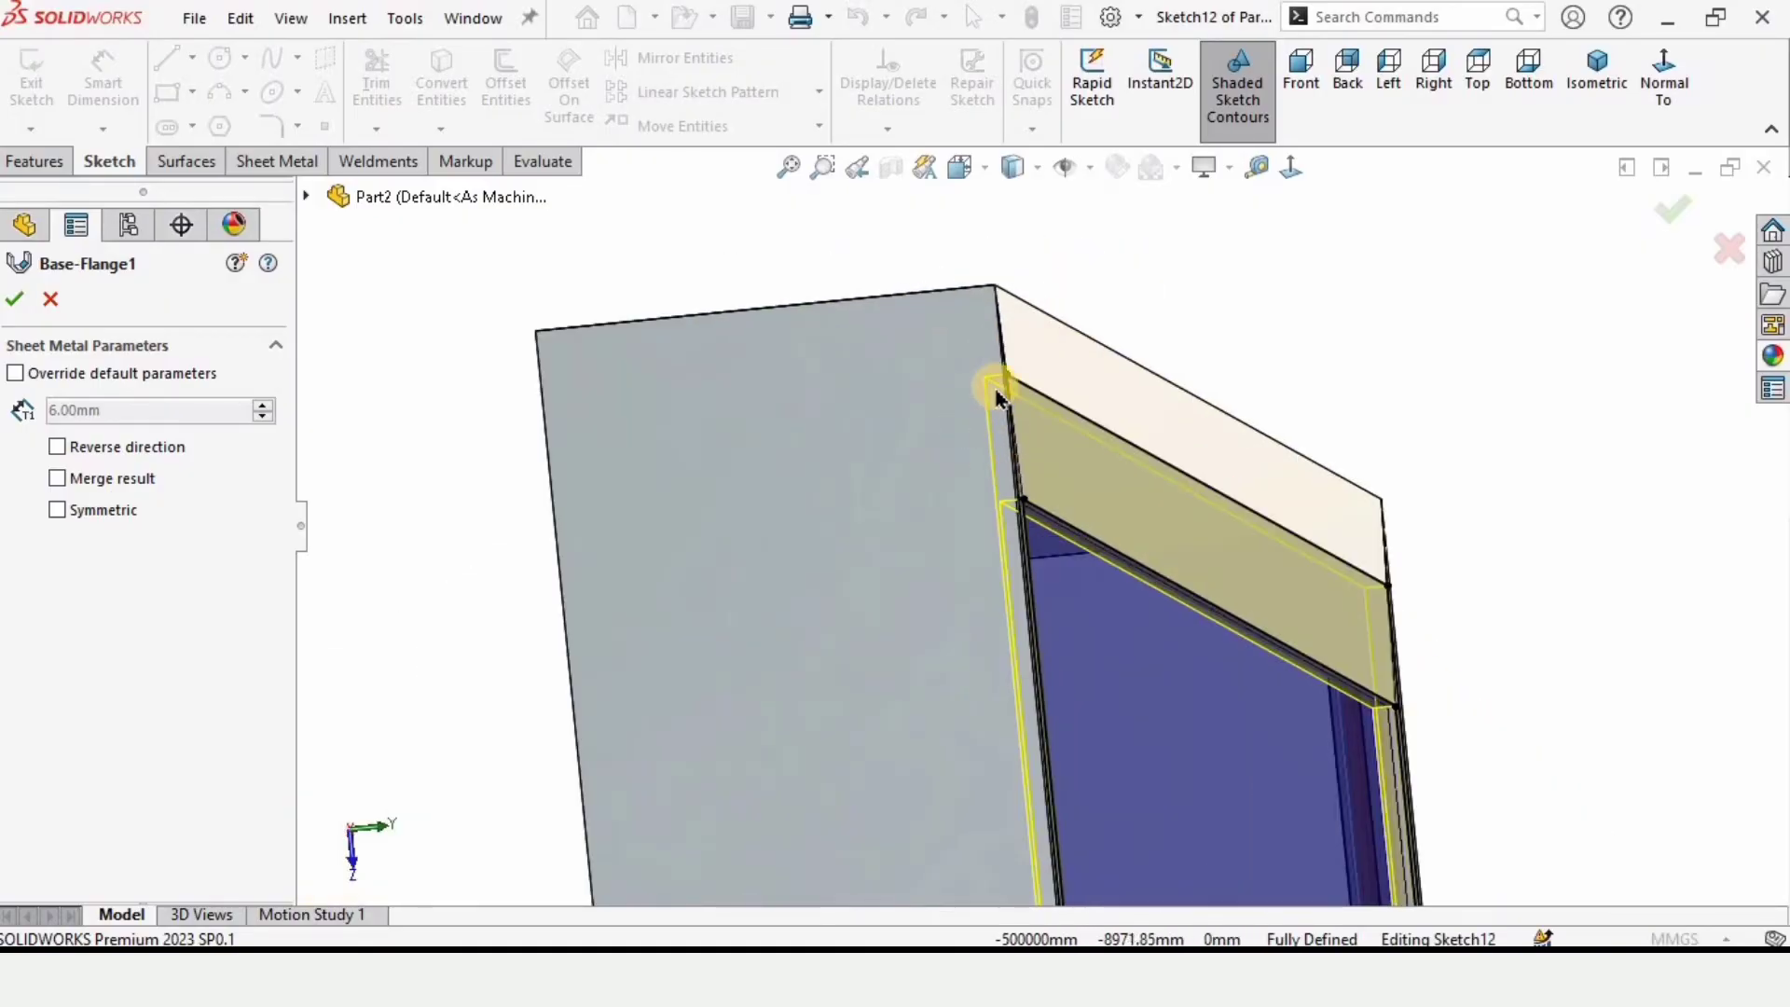
pyautogui.click(58, 448)
pyautogui.moveTo(1035, 411); pyautogui.dragTo(1035, 324, button='middle')
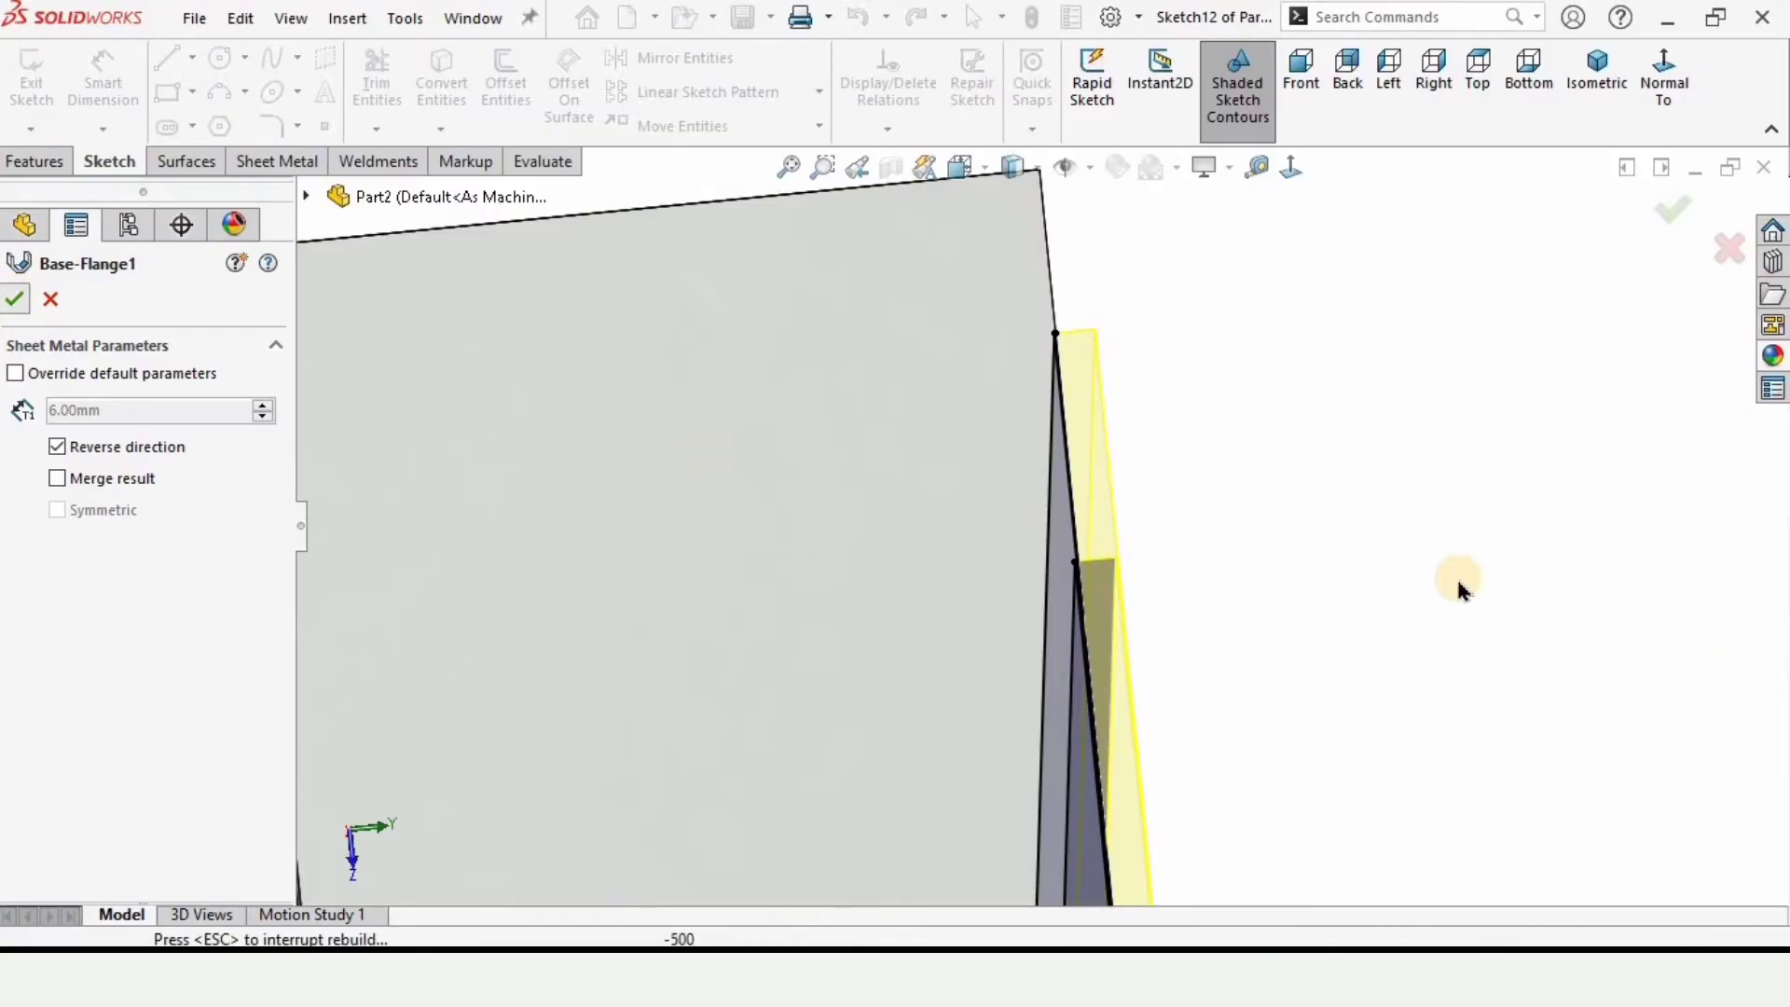
pyautogui.moveTo(1218, 532); pyautogui.dragTo(935, 399, button='middle')
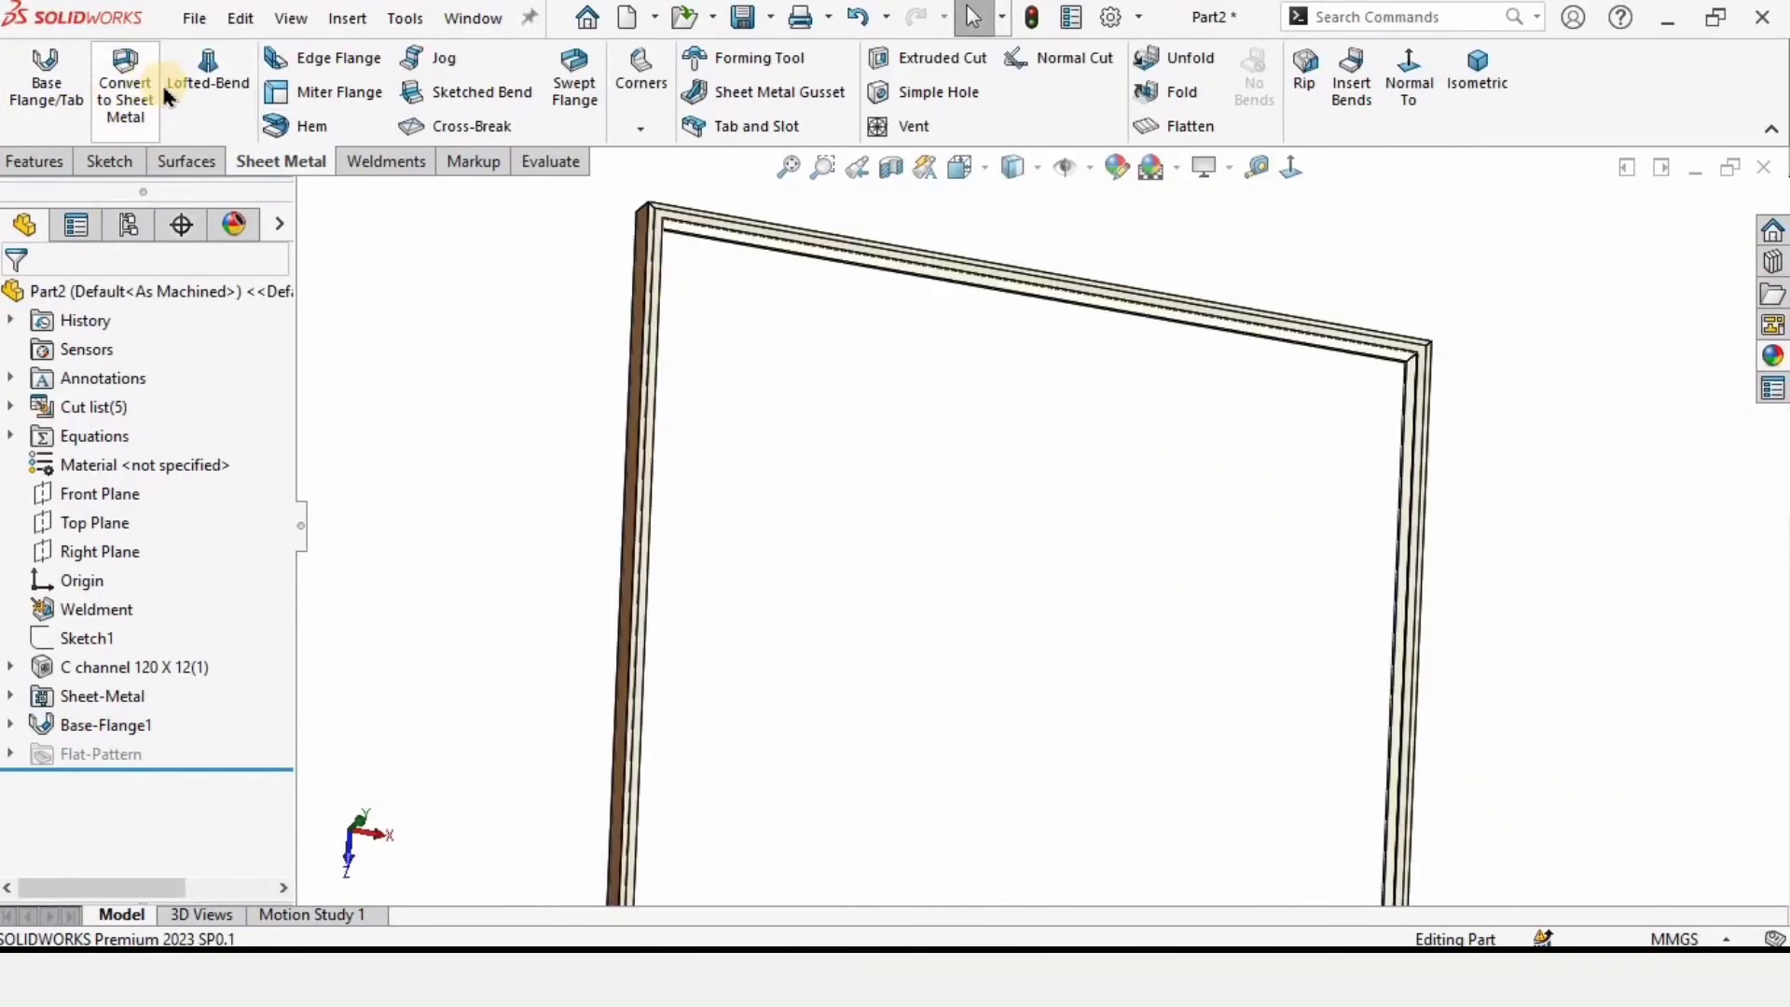
# Step: Start an edge flange on the base flange's upper inner edge, placing its length at about 1413 mm
pyautogui.click(350, 68)
pyautogui.scroll(-5, 737, 280)
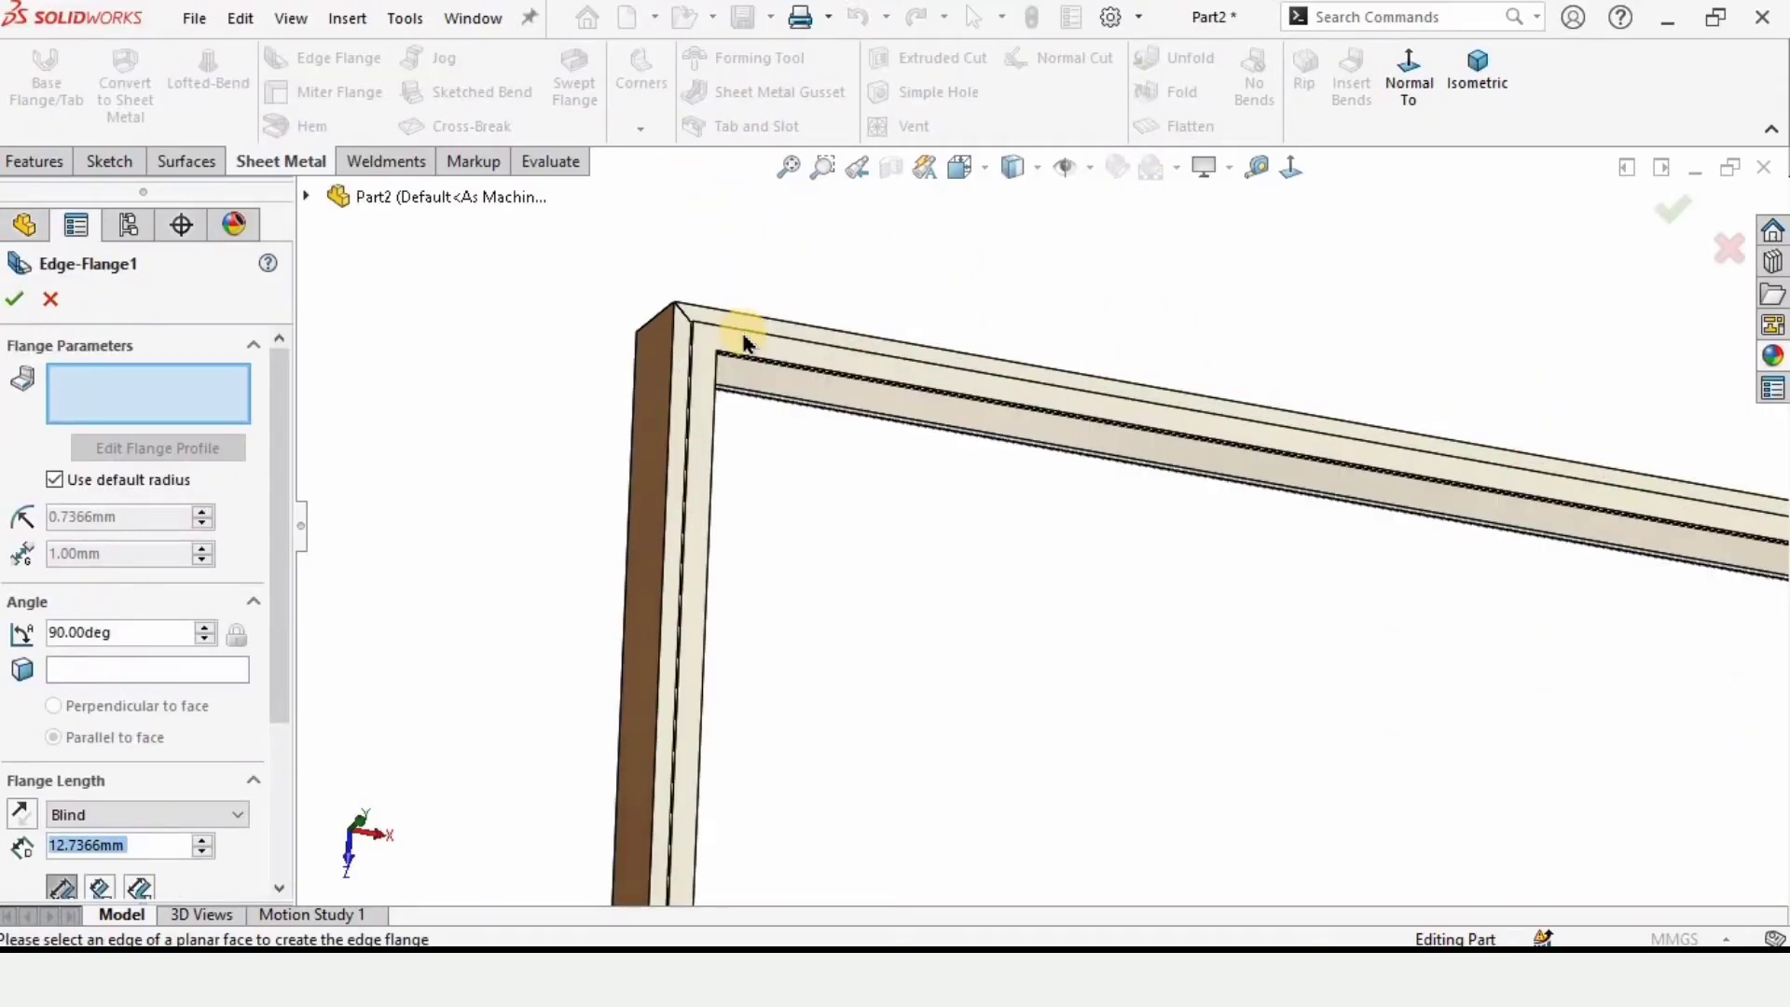
pyautogui.scroll(-2, 811, 415)
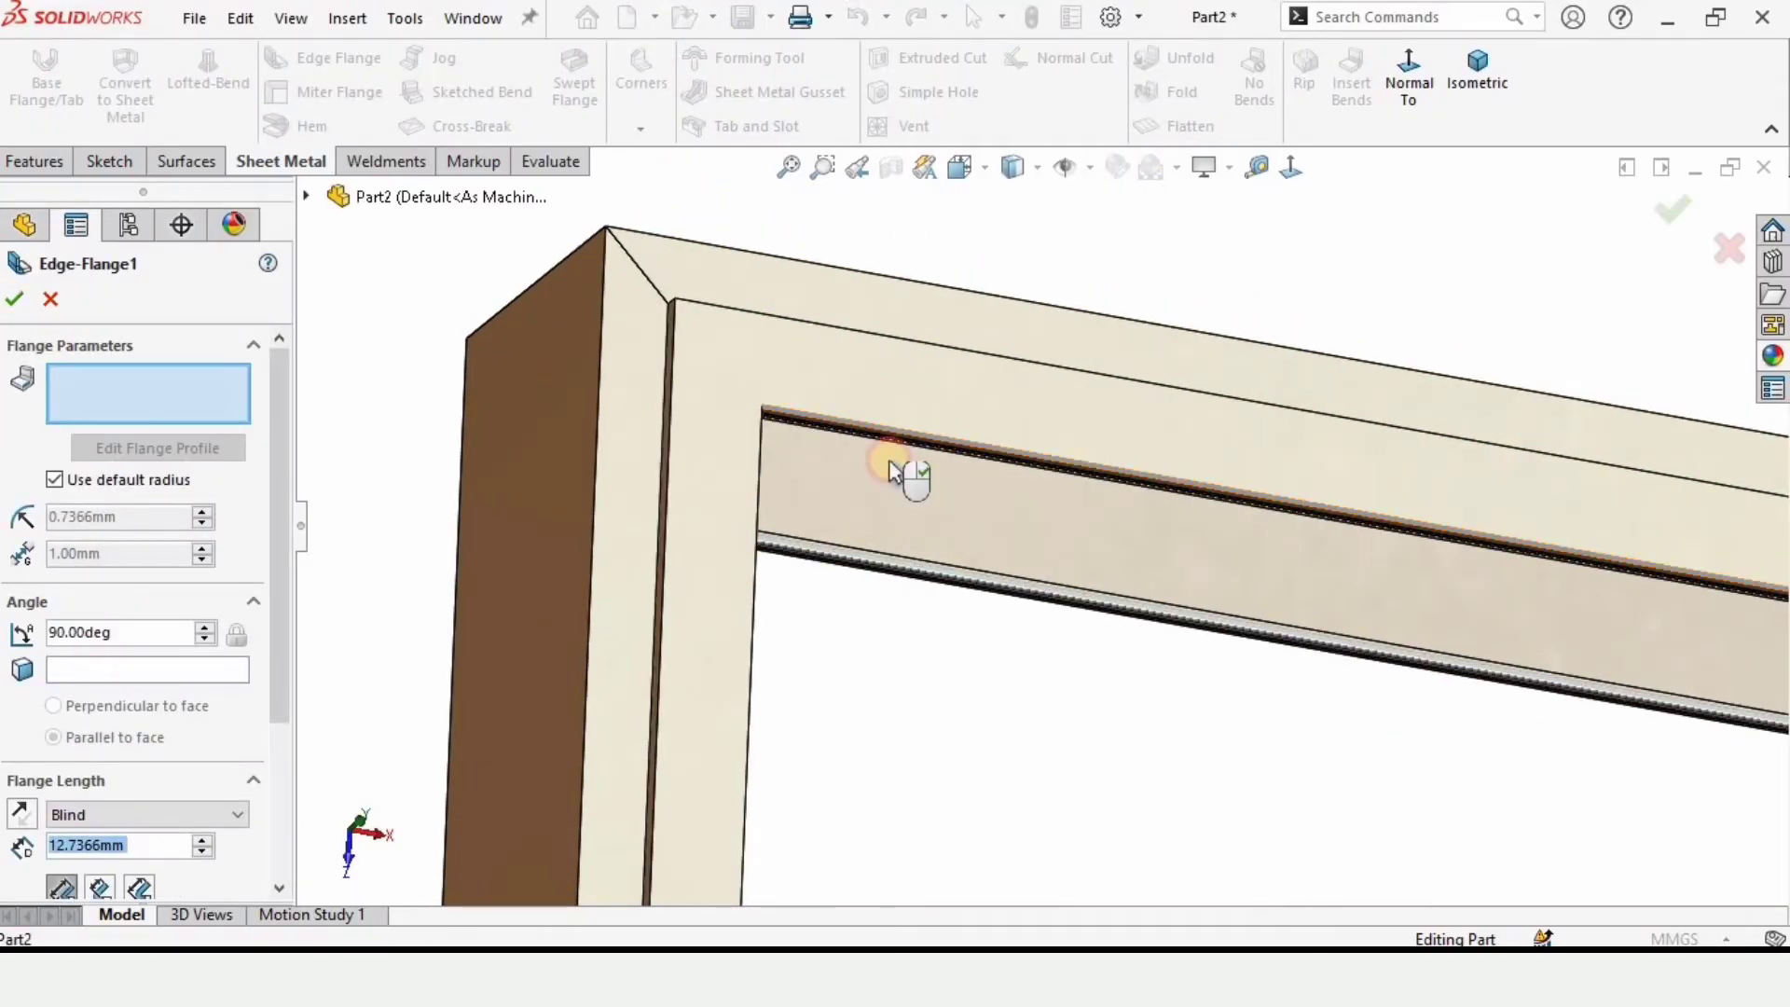
pyautogui.click(890, 439)
pyautogui.scroll(3, 828, 582)
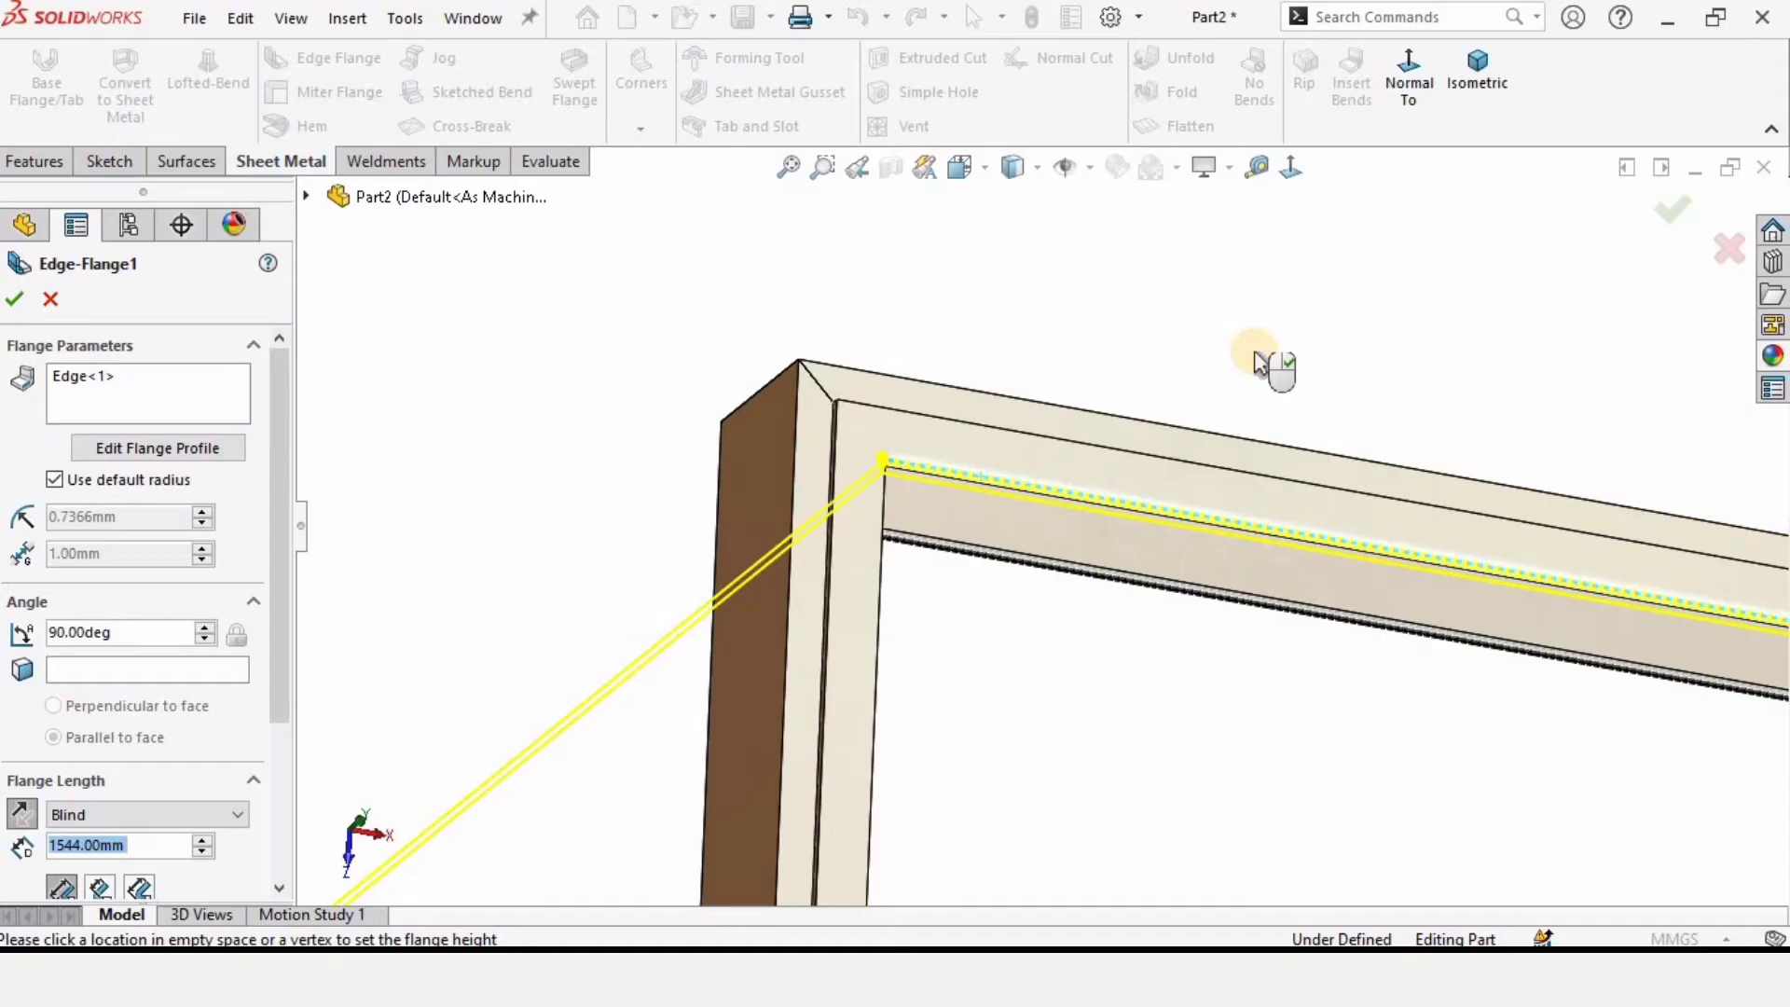
pyautogui.click(1315, 364)
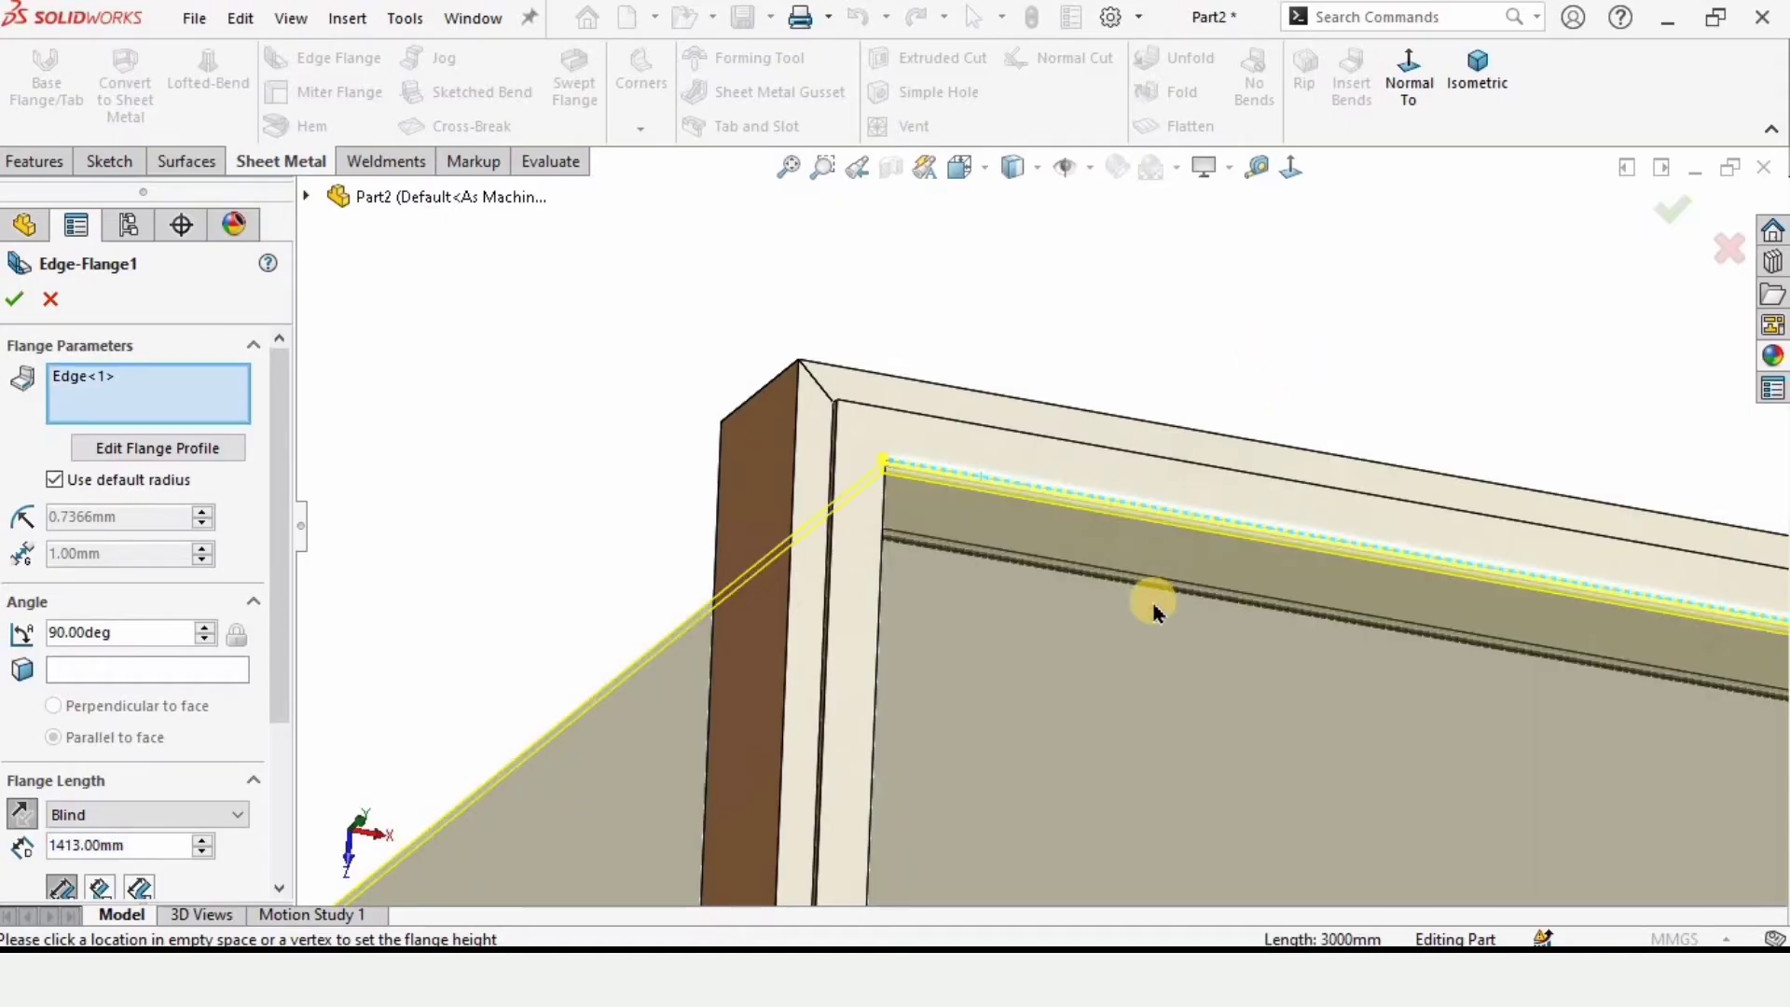
# Step: Add the base flange's left and lower inner edges to the edge flange
pyautogui.scroll(2, 1124, 667)
pyautogui.scroll(-5, 1010, 614)
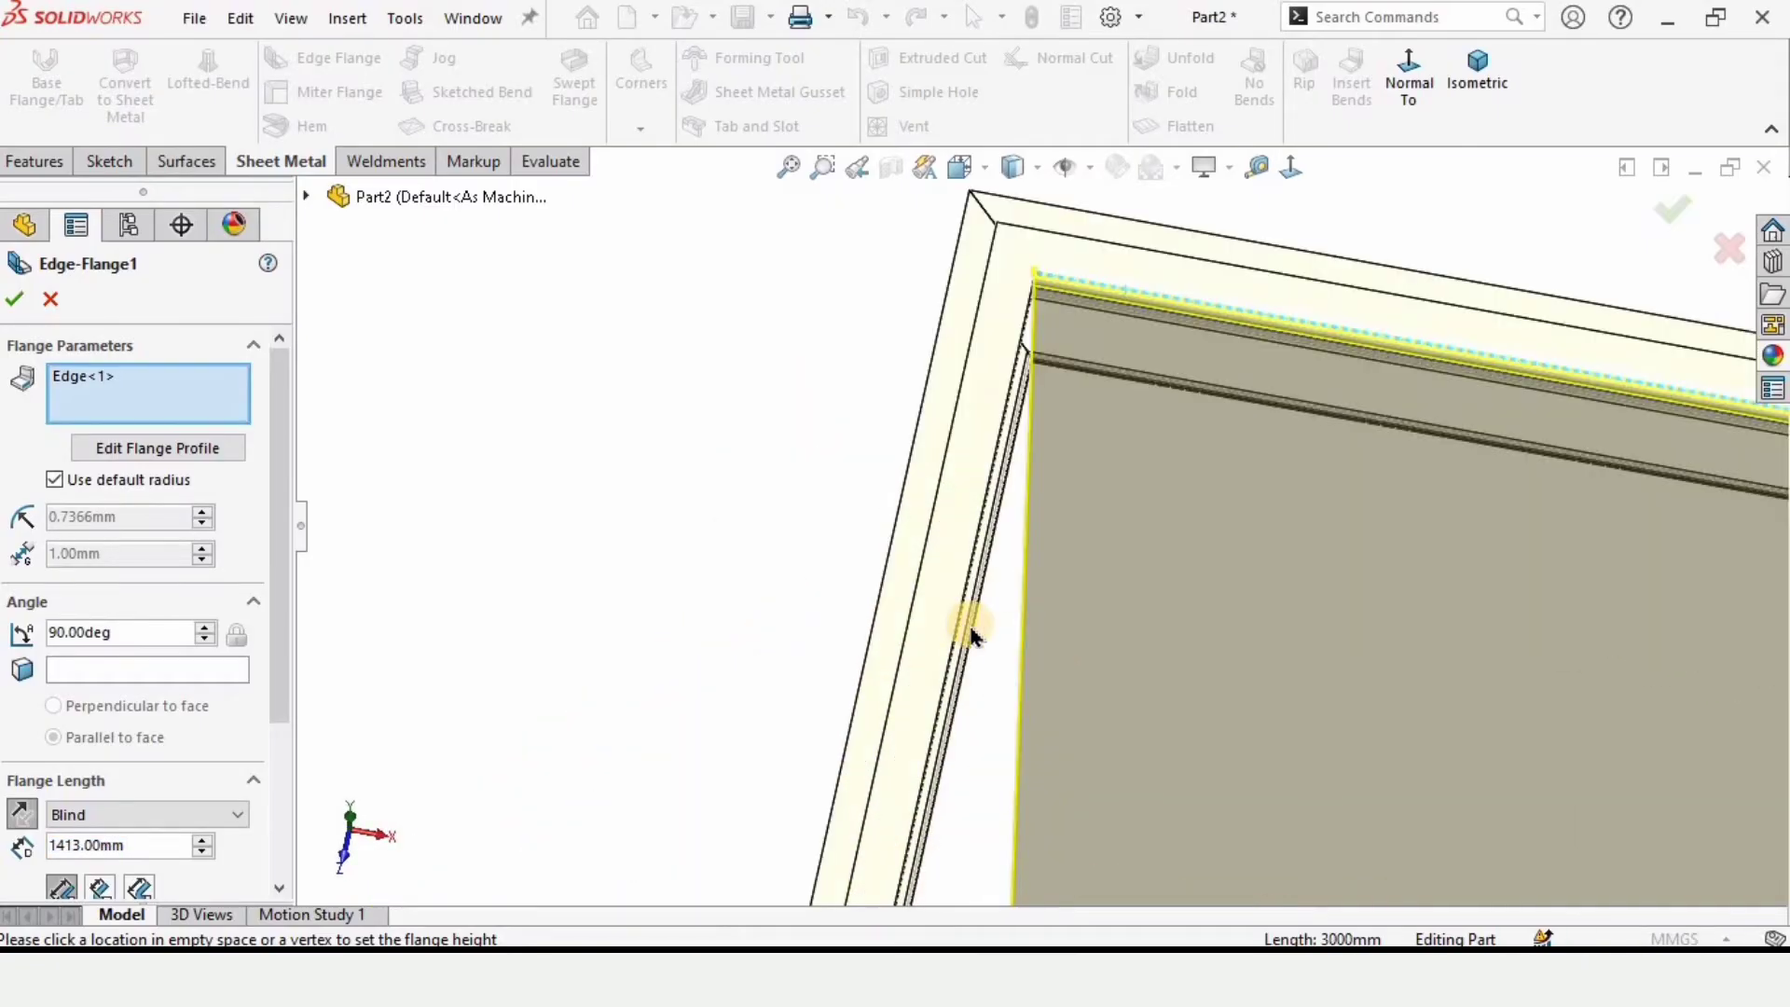
pyautogui.moveTo(1010, 565); pyautogui.dragTo(1075, 494, button='middle')
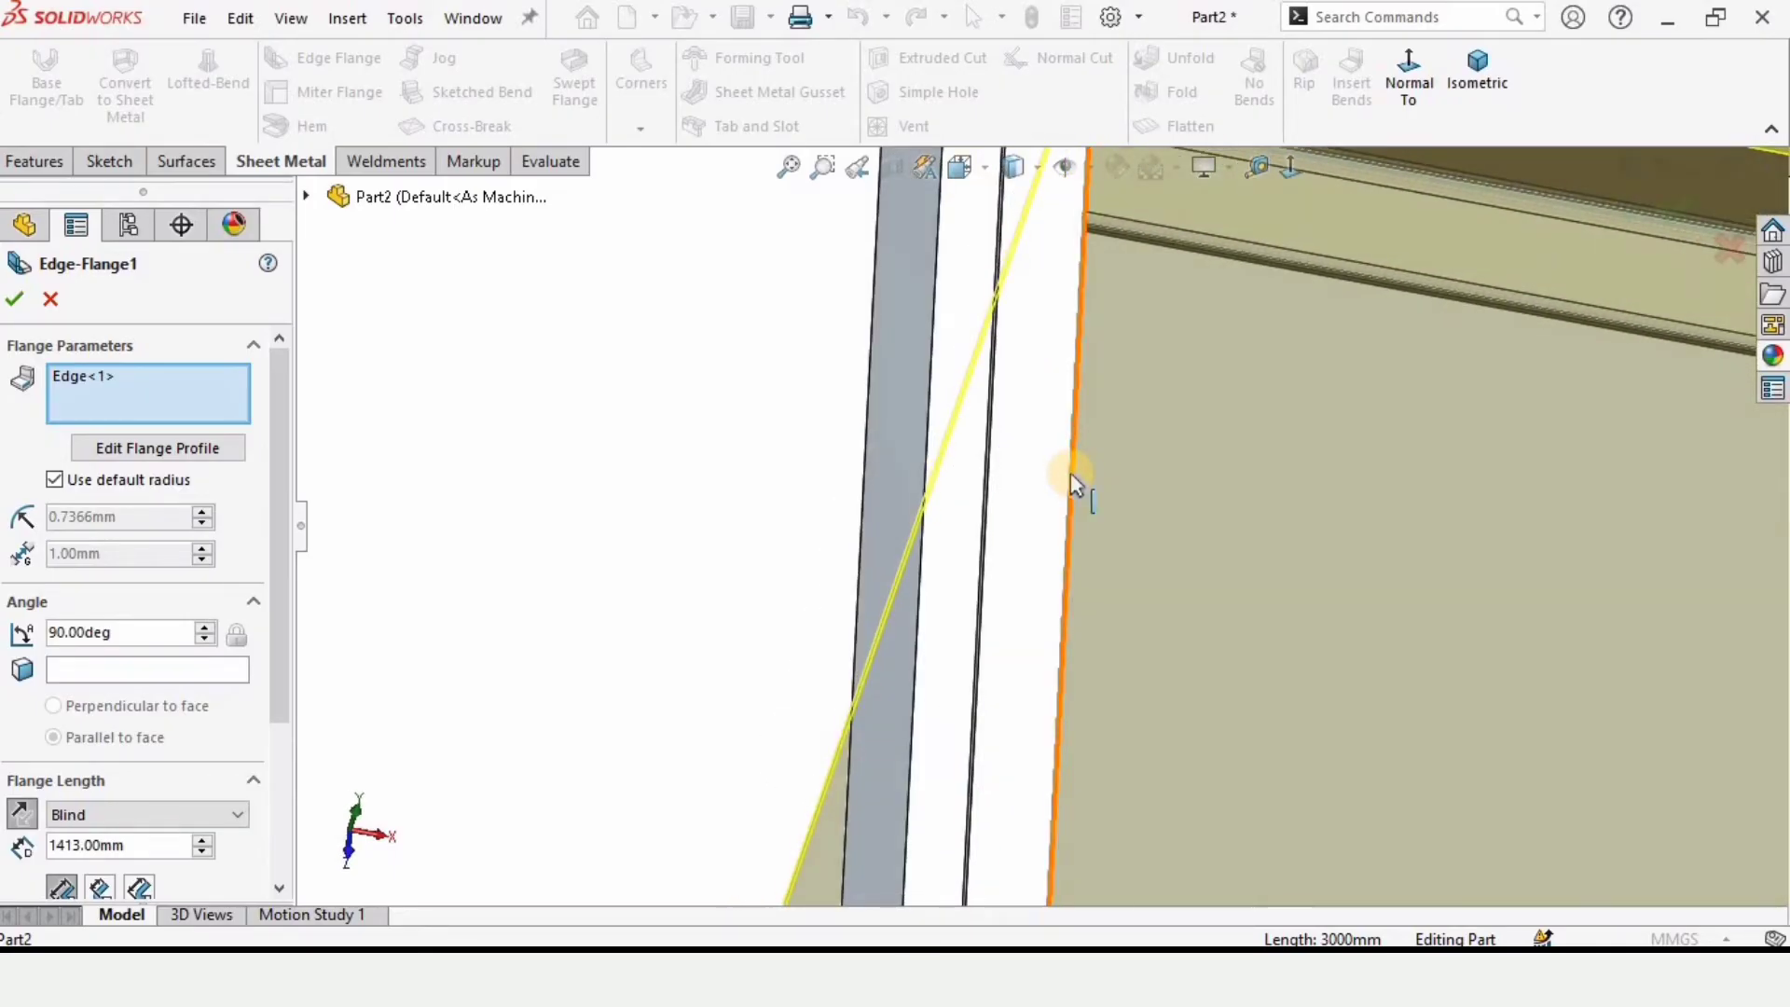
pyautogui.click(1036, 539)
pyautogui.scroll(5, 1315, 747)
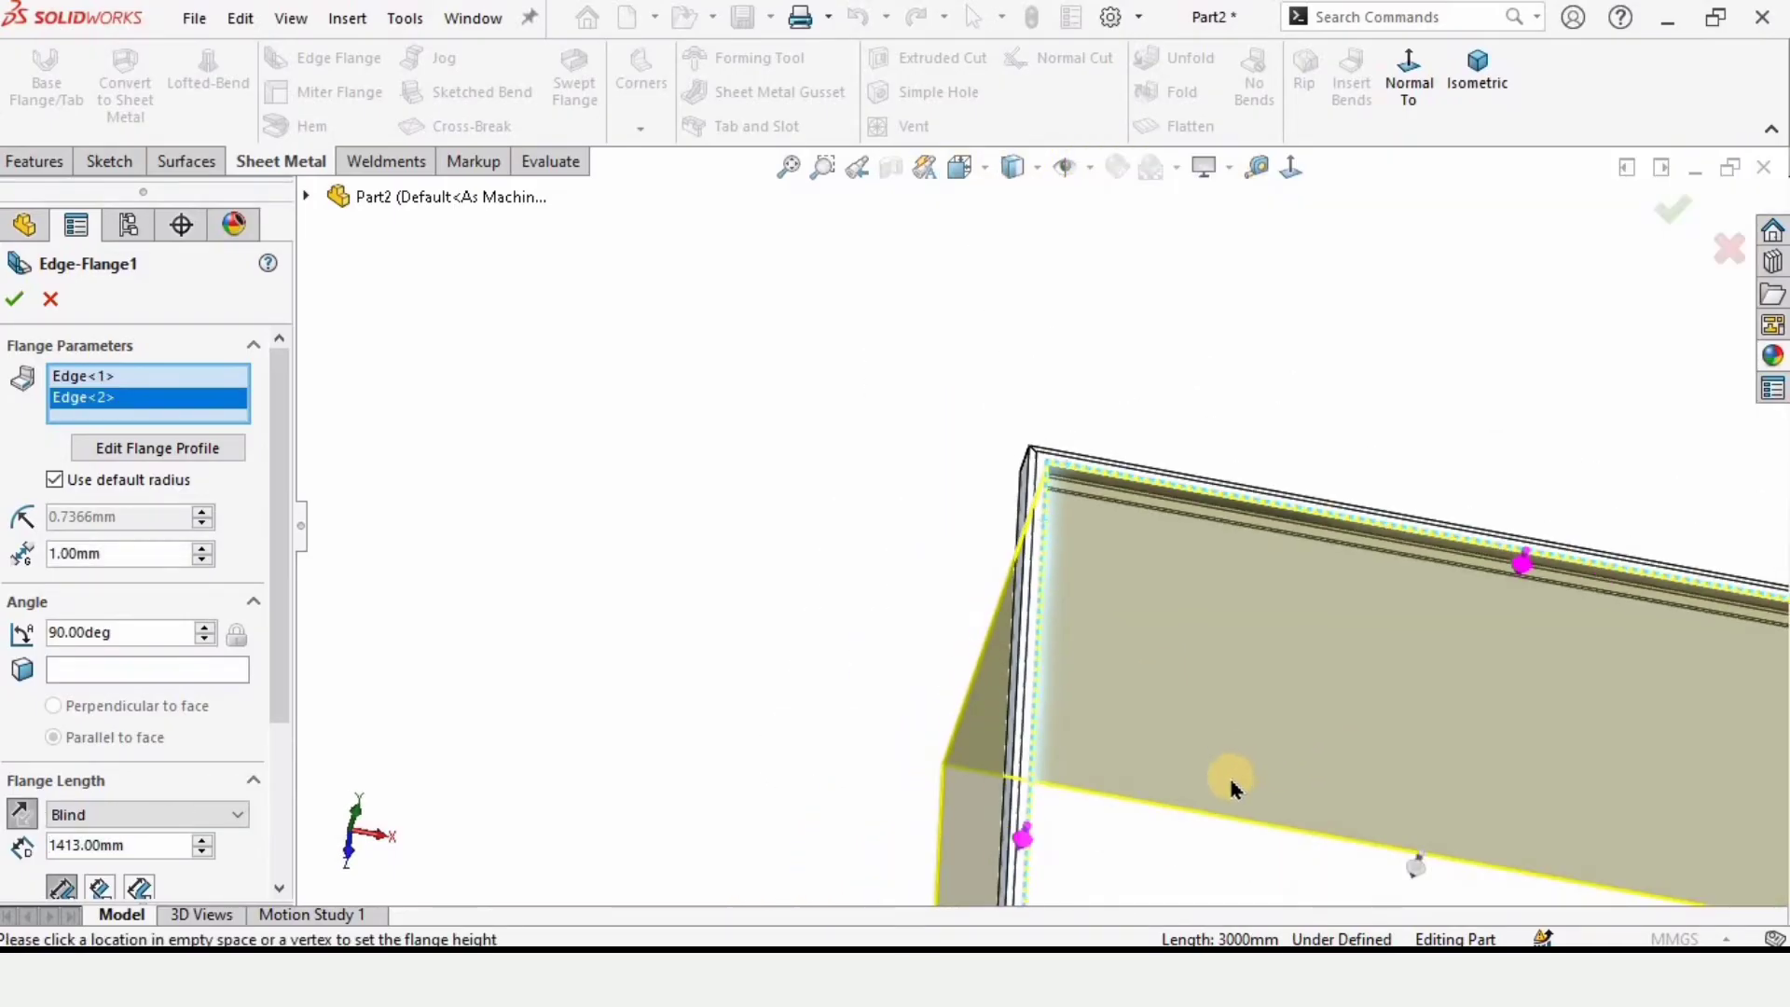
pyautogui.scroll(-8, 1007, 579)
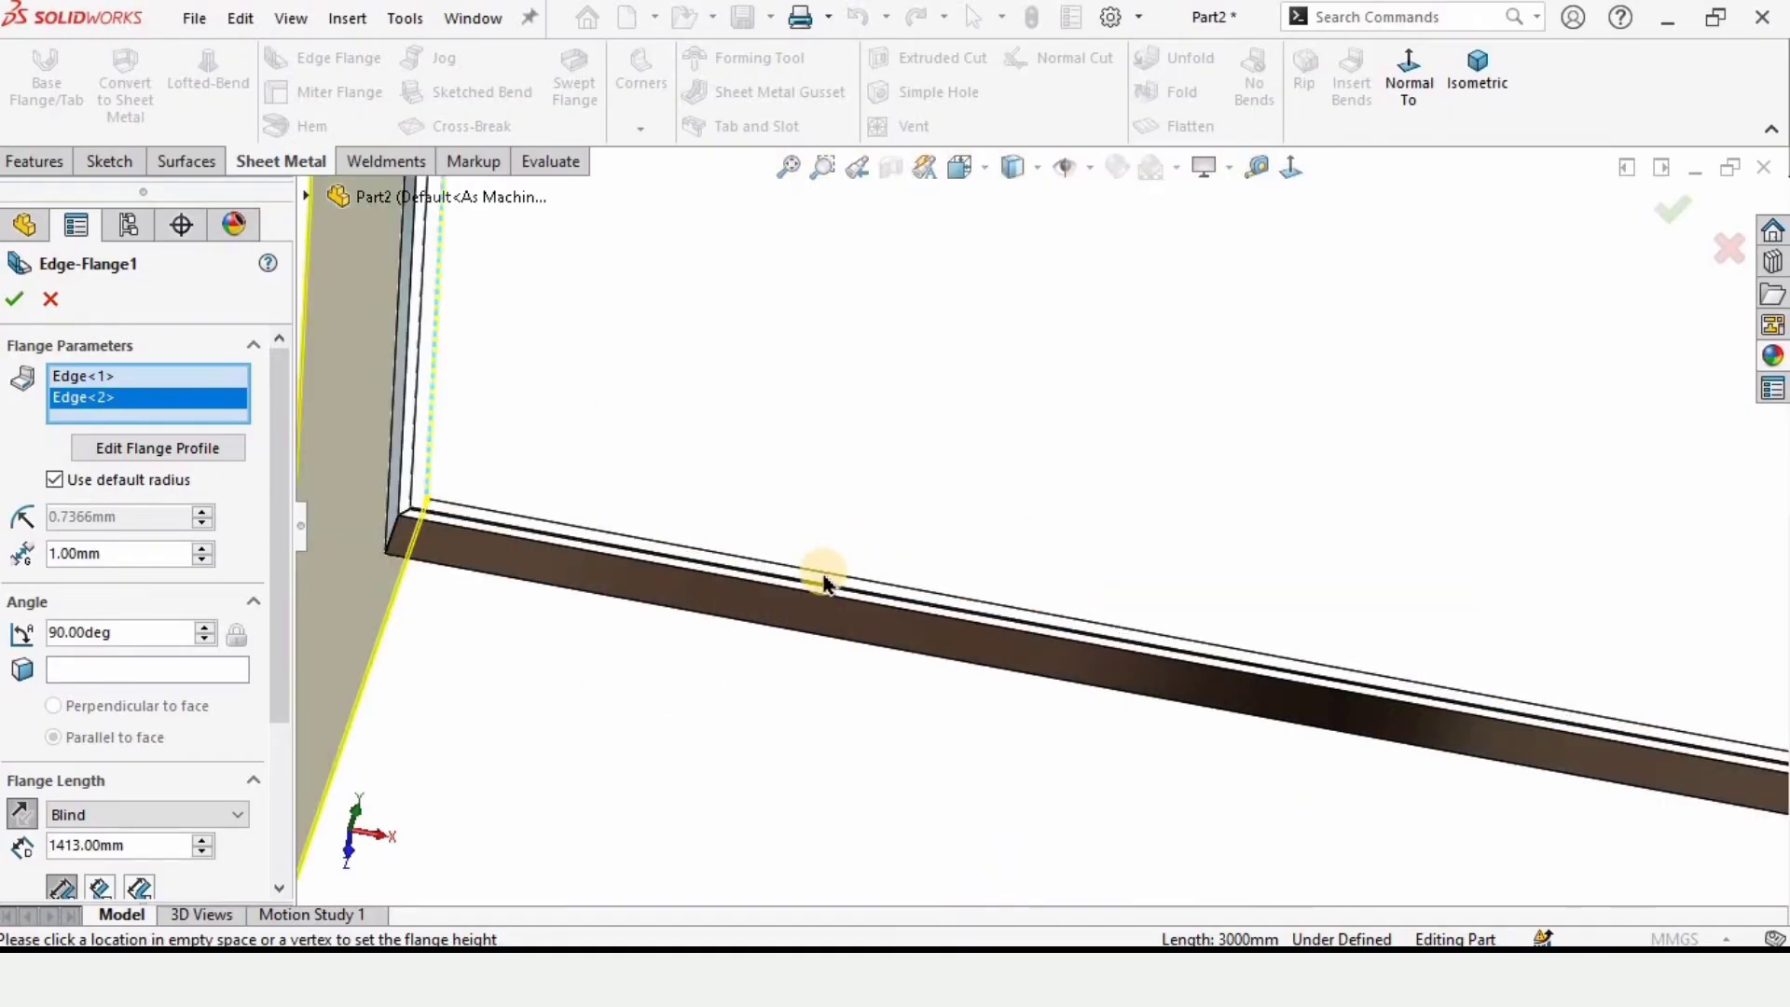
pyautogui.click(811, 588)
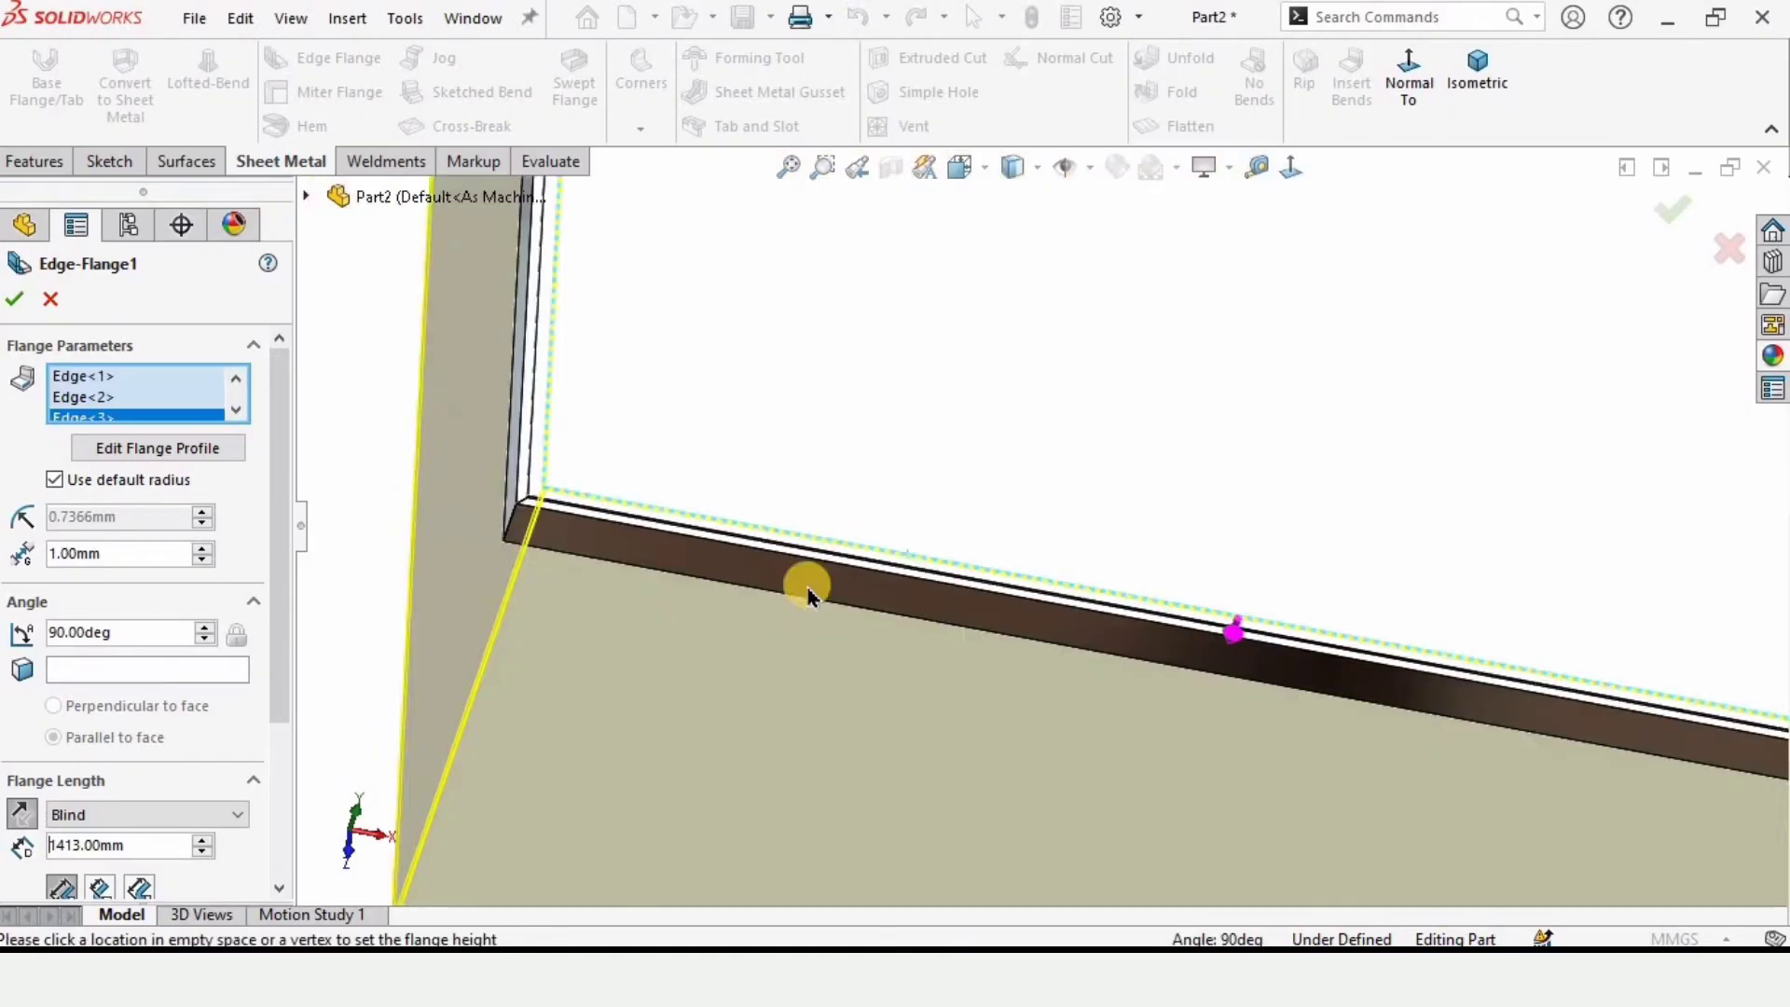
# Step: Add the base flange's remaining right-hand inner edge to the edge flange
pyautogui.scroll(5, 1063, 392)
pyautogui.moveTo(1063, 391); pyautogui.dragTo(1191, 639, button='middle')
pyautogui.scroll(-5, 1190, 599)
pyautogui.scroll(-4, 1191, 568)
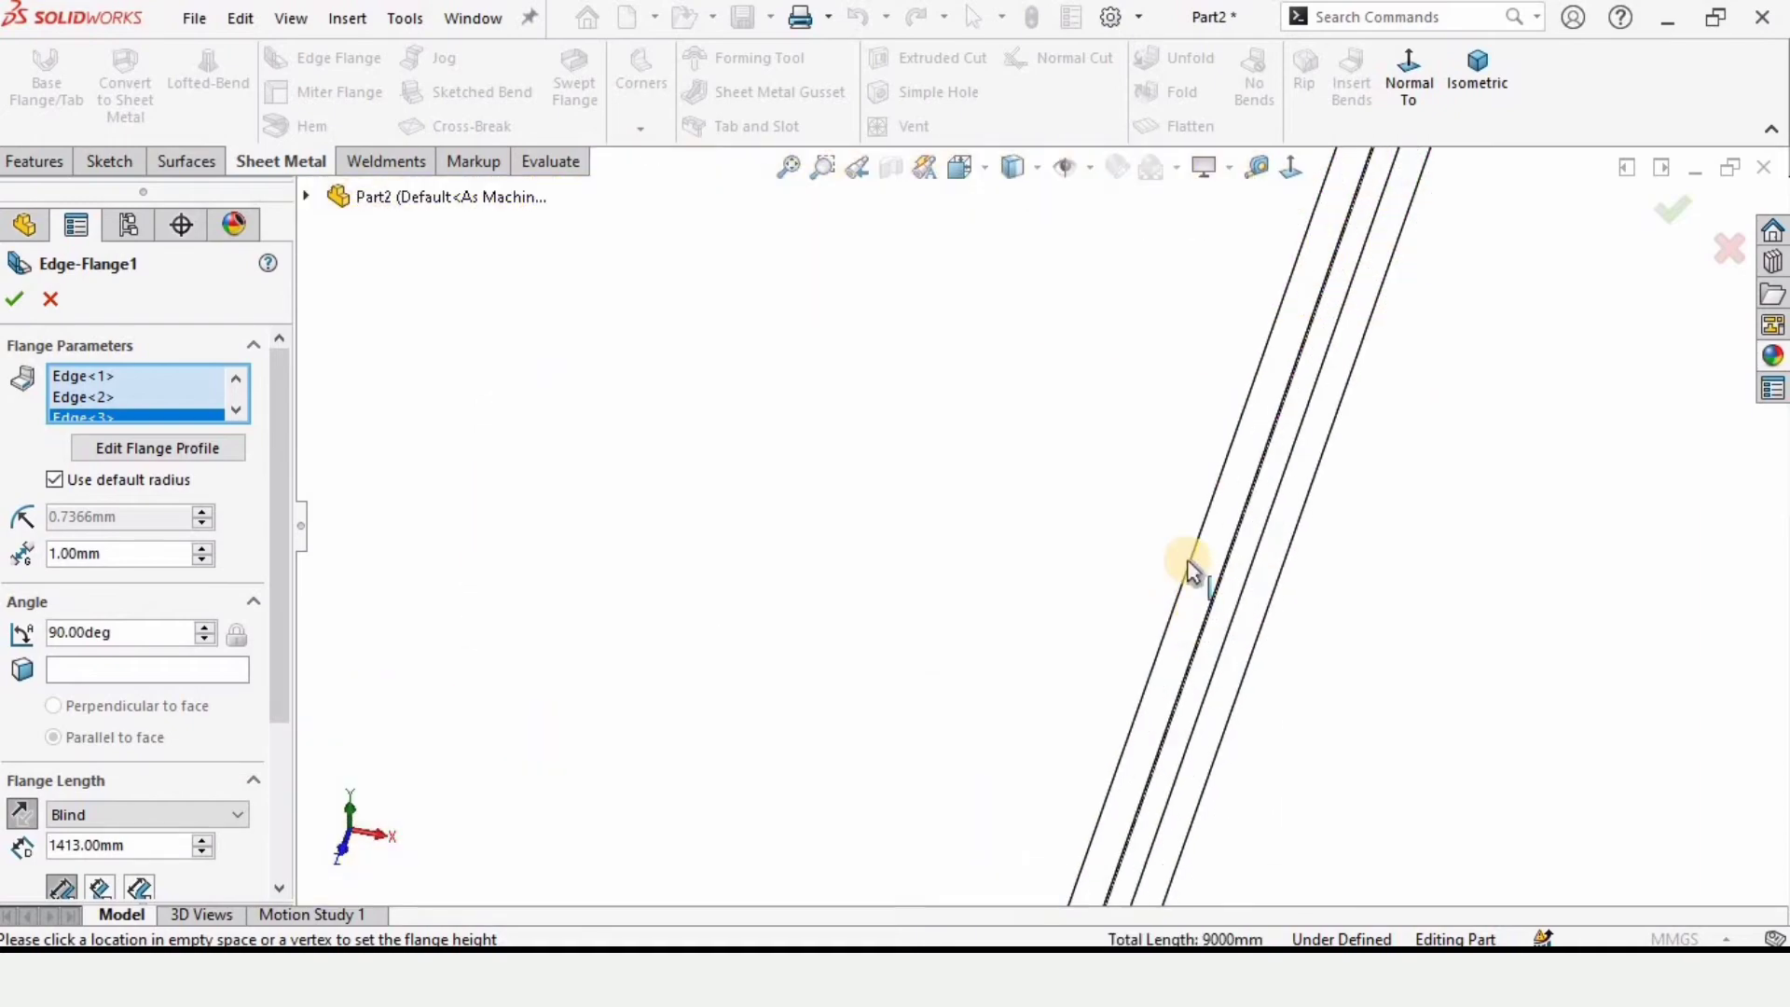
pyautogui.click(1188, 563)
pyautogui.scroll(6, 1135, 599)
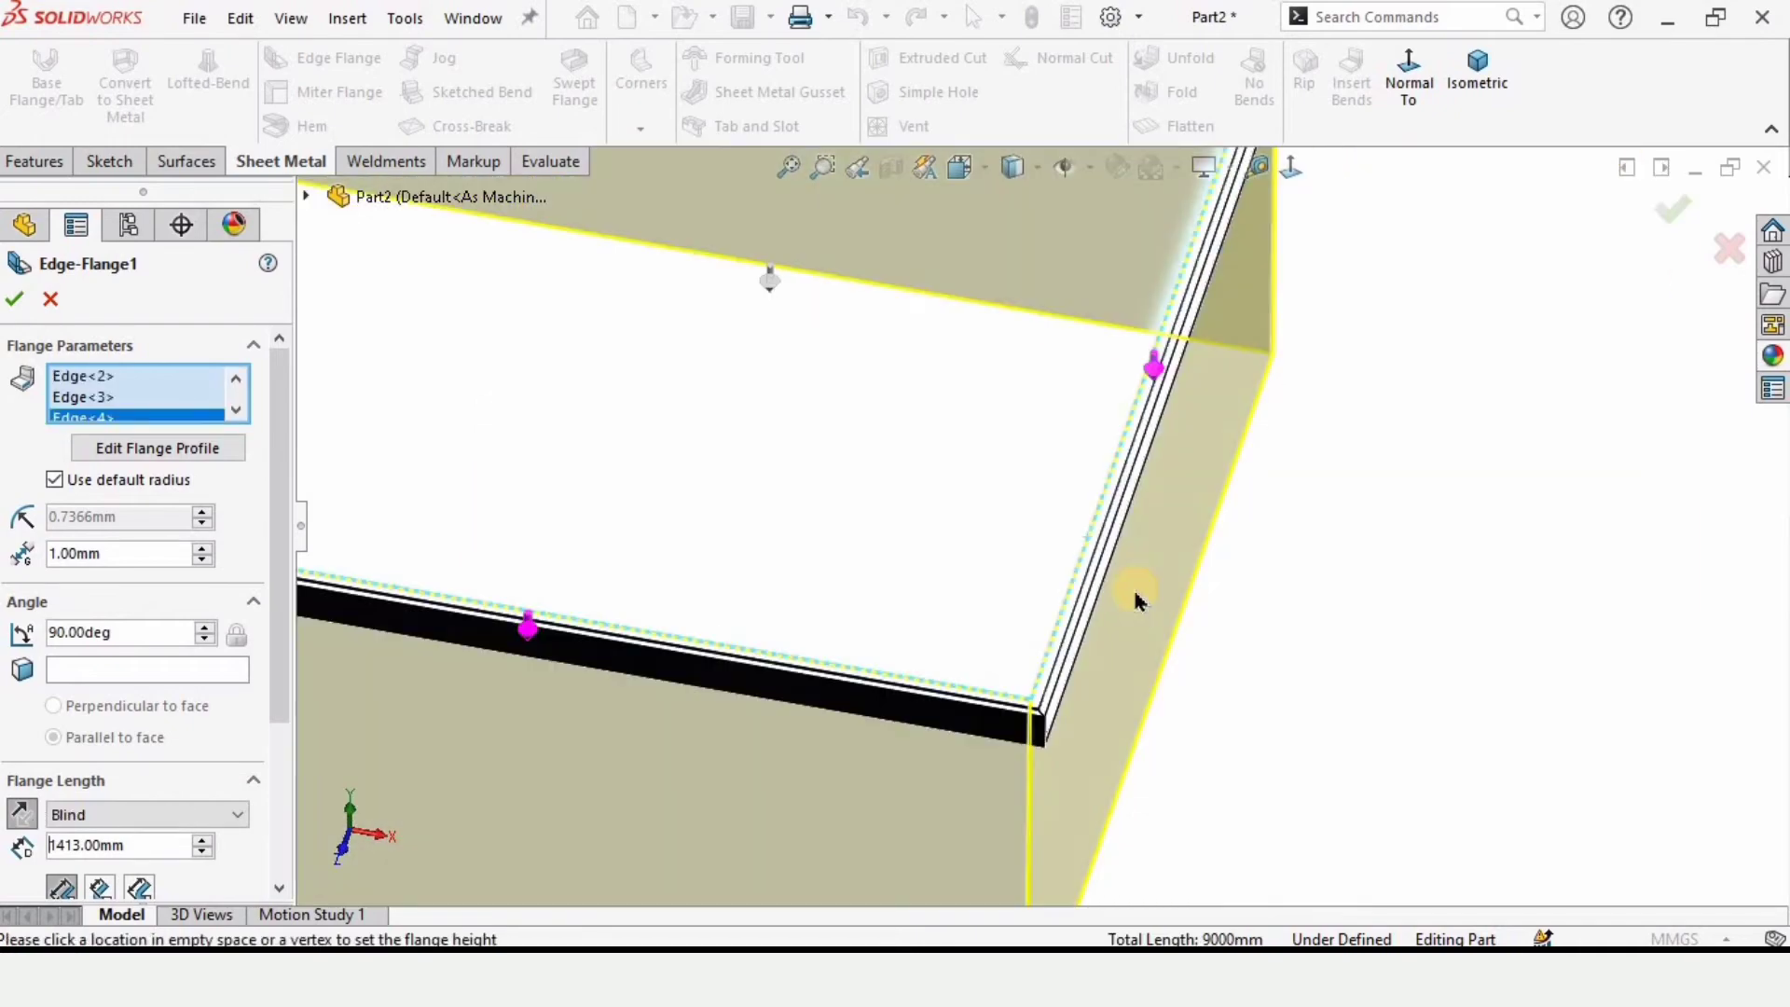
# Step: Reverse the direction of the four edge flanges and set their blind length to 2040 mm
pyautogui.moveTo(911, 451)
pyautogui.mouseDown(button='middle')
pyautogui.moveTo(926, 446)
pyautogui.moveTo(909, 451)
pyautogui.mouseUp(button='middle')
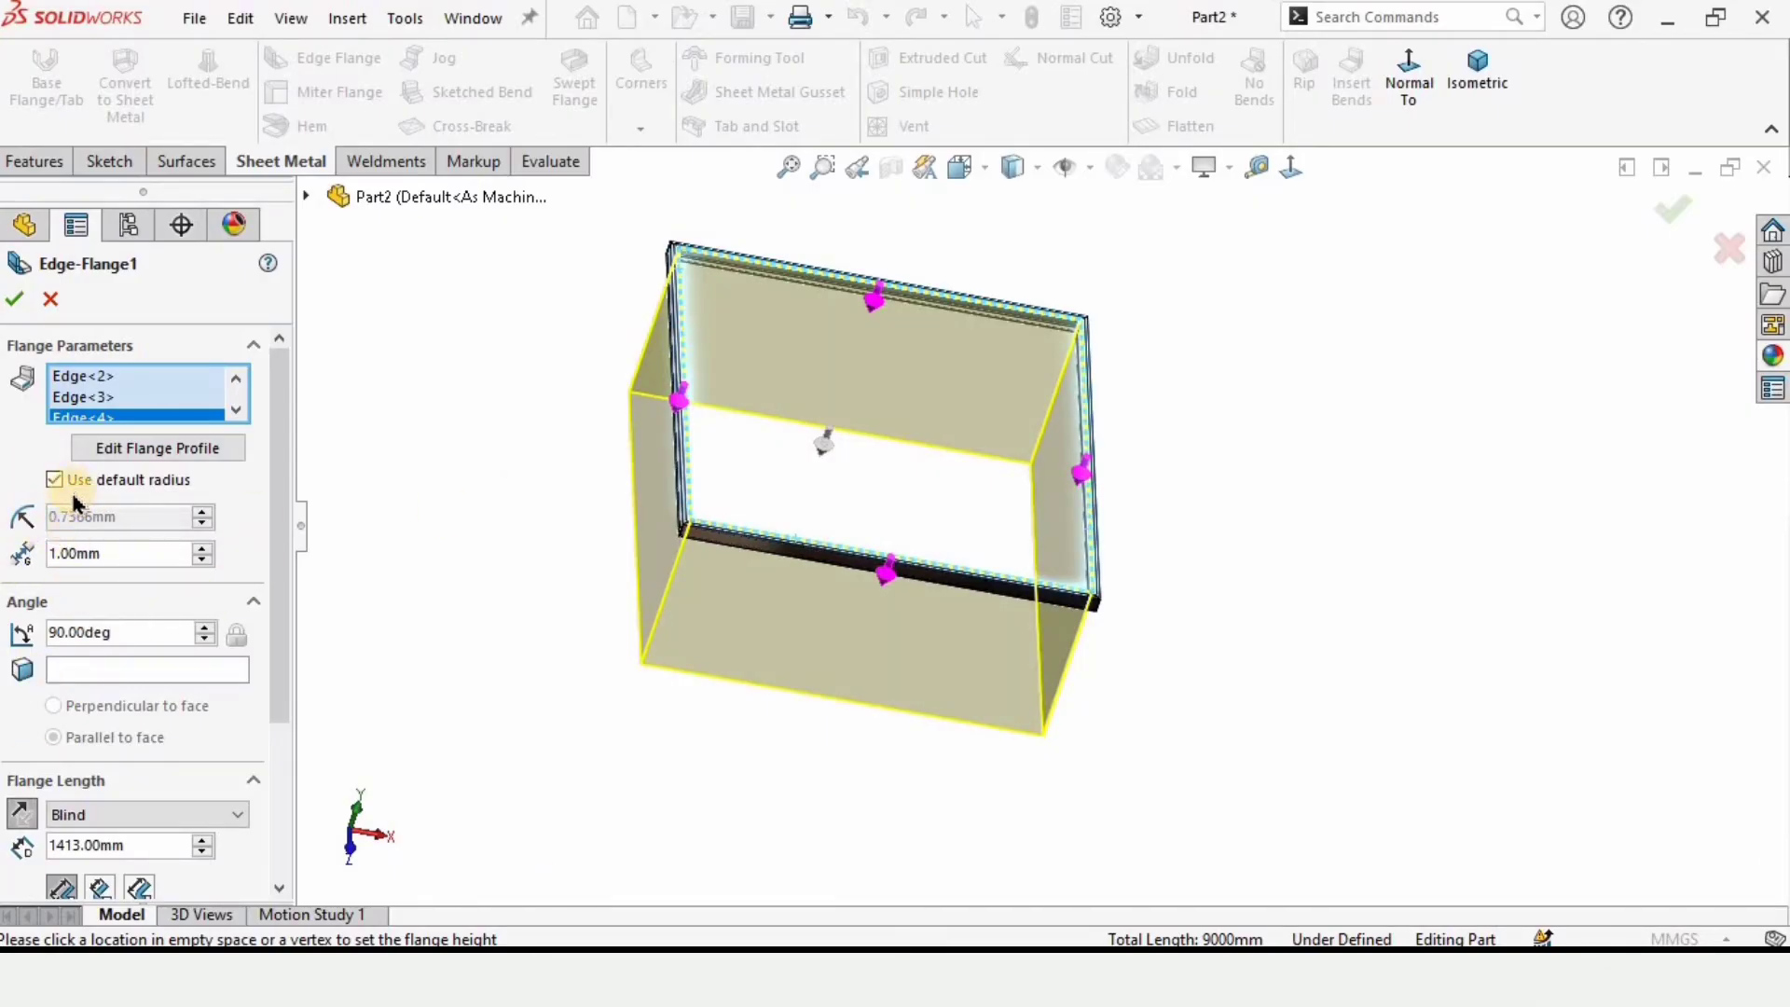
pyautogui.moveTo(280, 504); pyautogui.dragTo(281, 614)
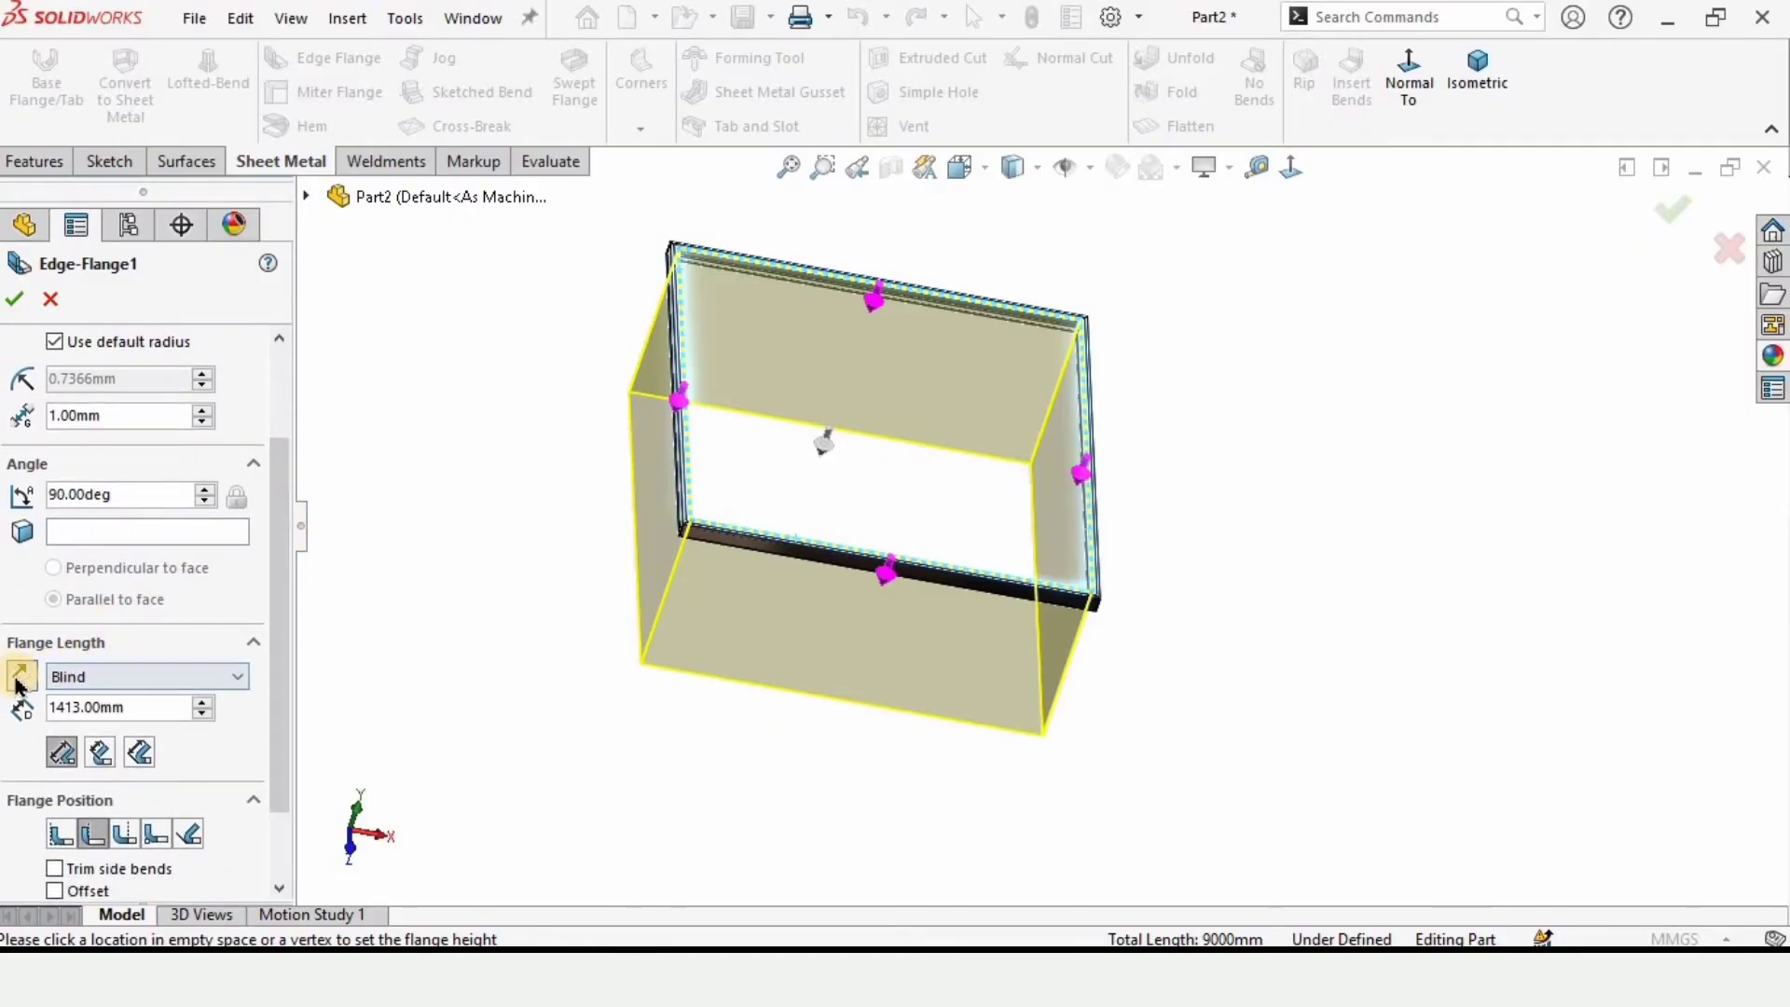
pyautogui.click(20, 678)
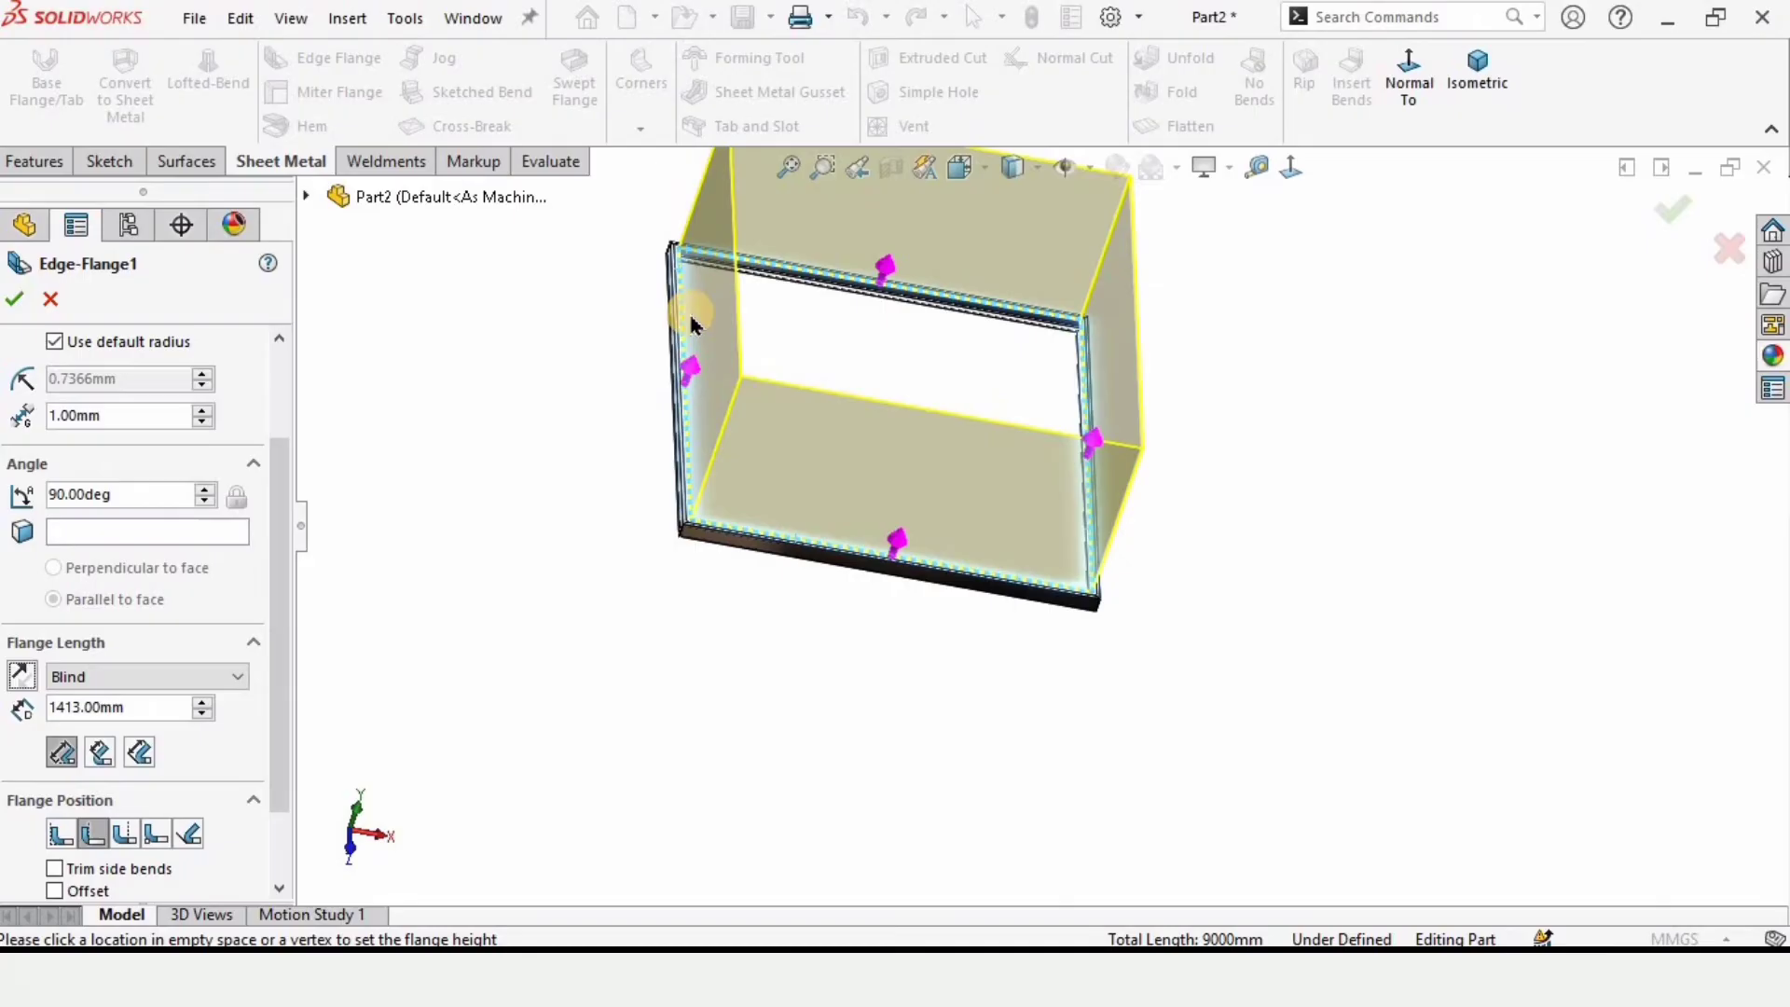
pyautogui.moveTo(691, 323); pyautogui.dragTo(802, 401, button='middle')
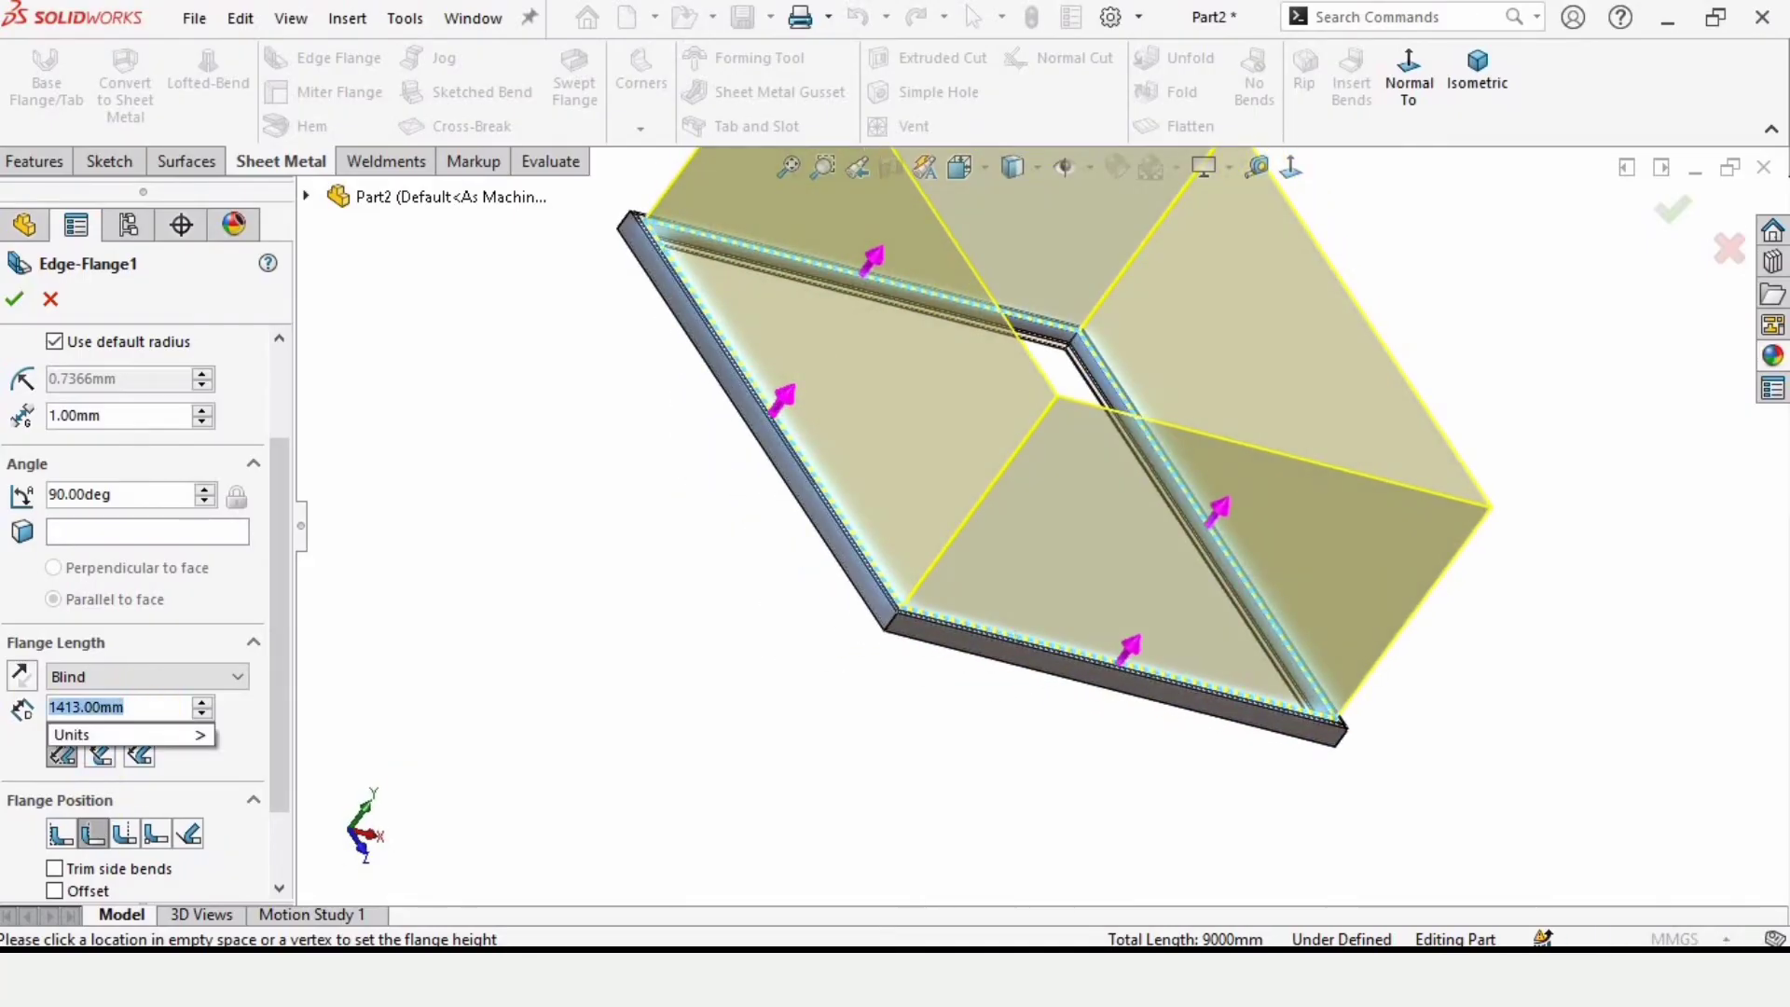
pyautogui.write('2040')
pyautogui.press('Return')
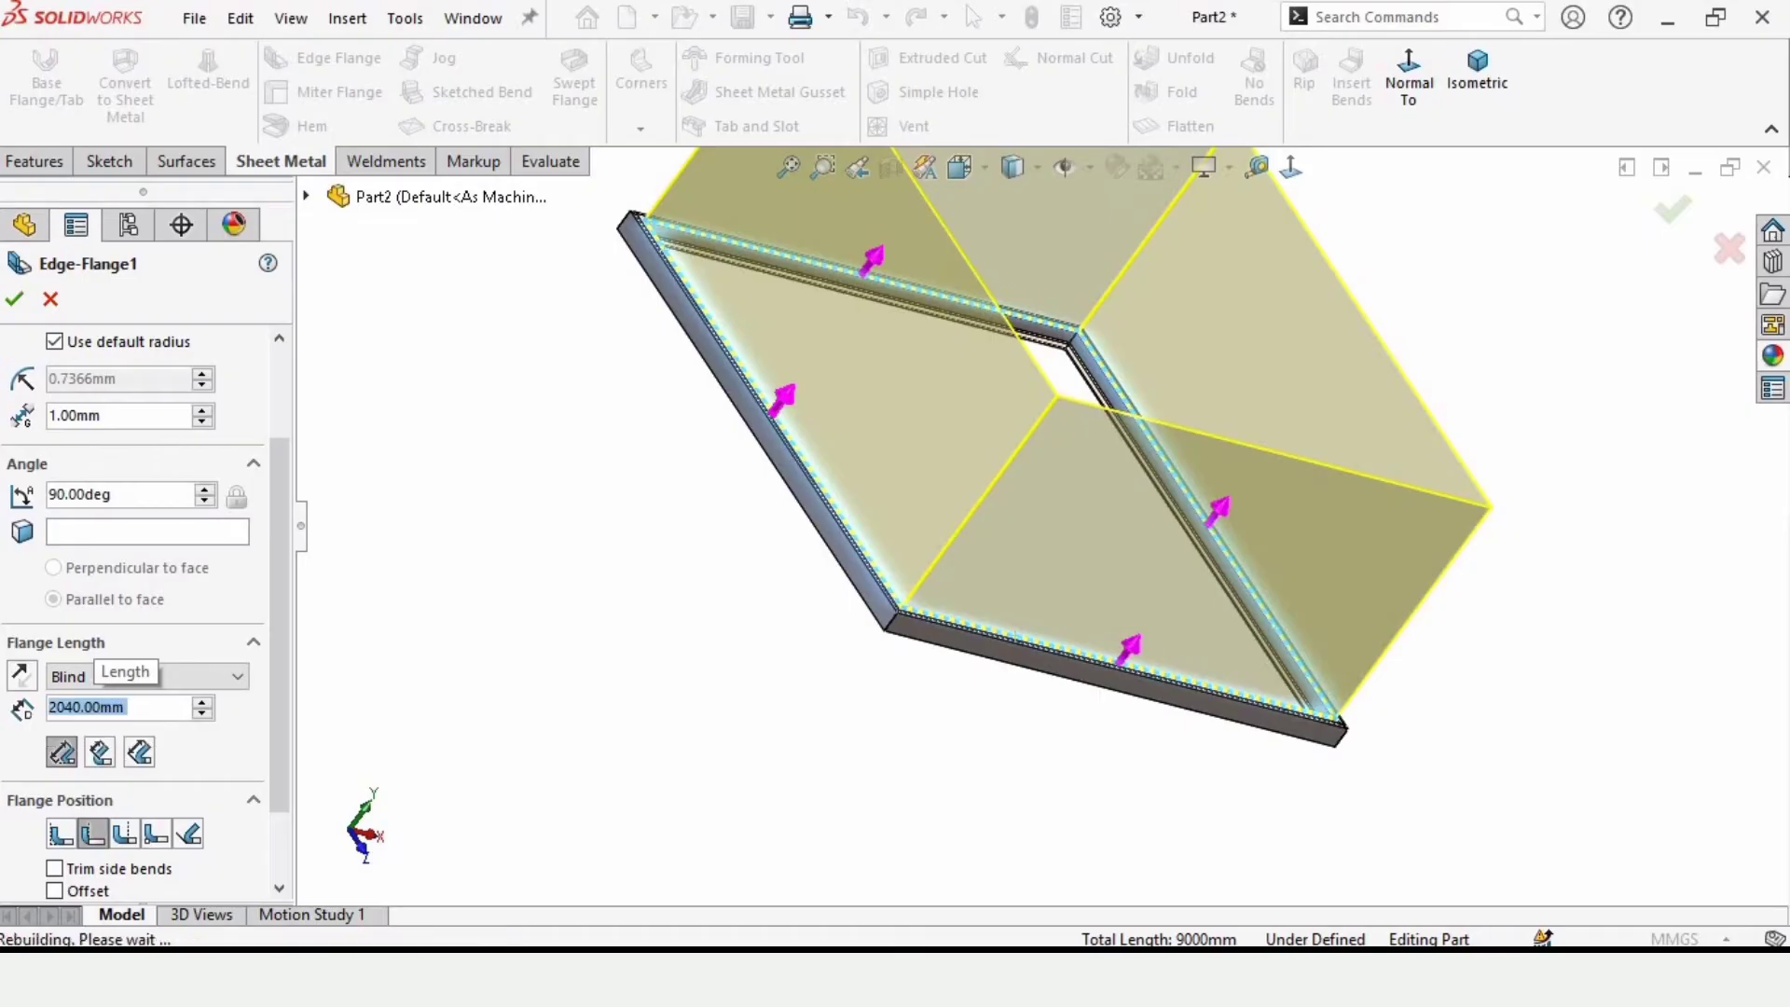
# Step: Set the flange angle to 53 degrees so the four walls taper inward
pyautogui.scroll(5, 1219, 547)
pyautogui.moveTo(1070, 403); pyautogui.dragTo(1020, 550, button='middle')
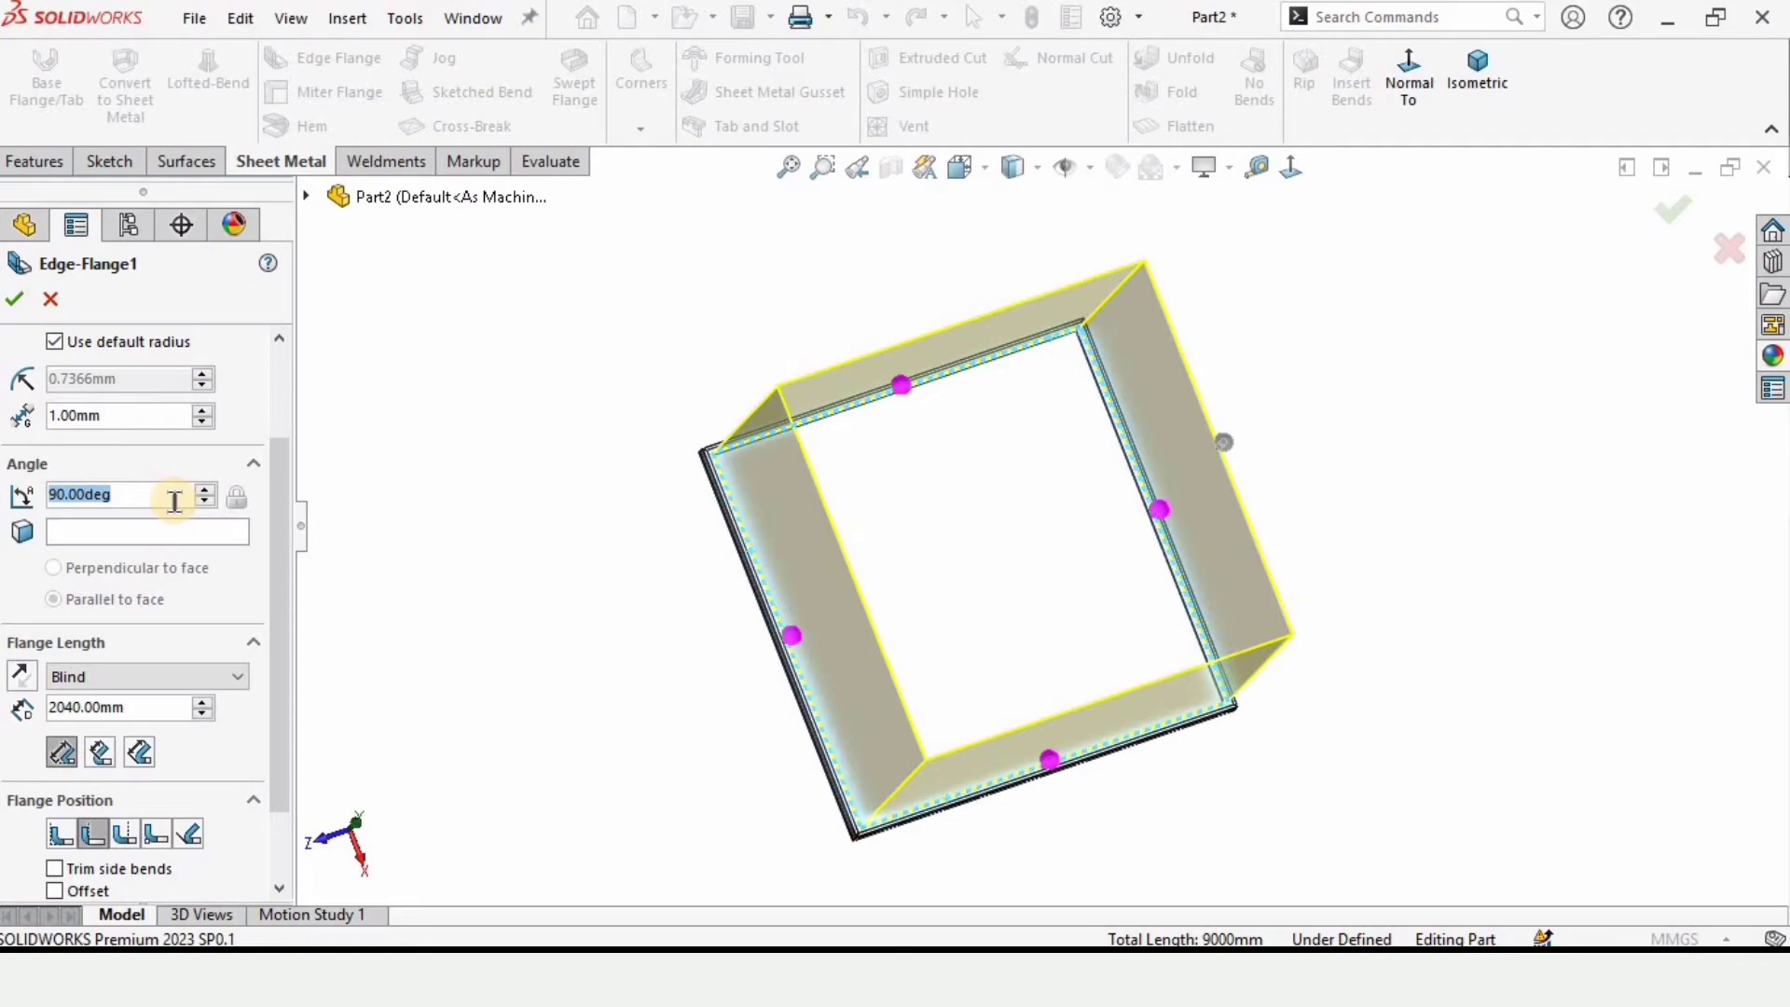
pyautogui.write('53')
pyautogui.press('Return')
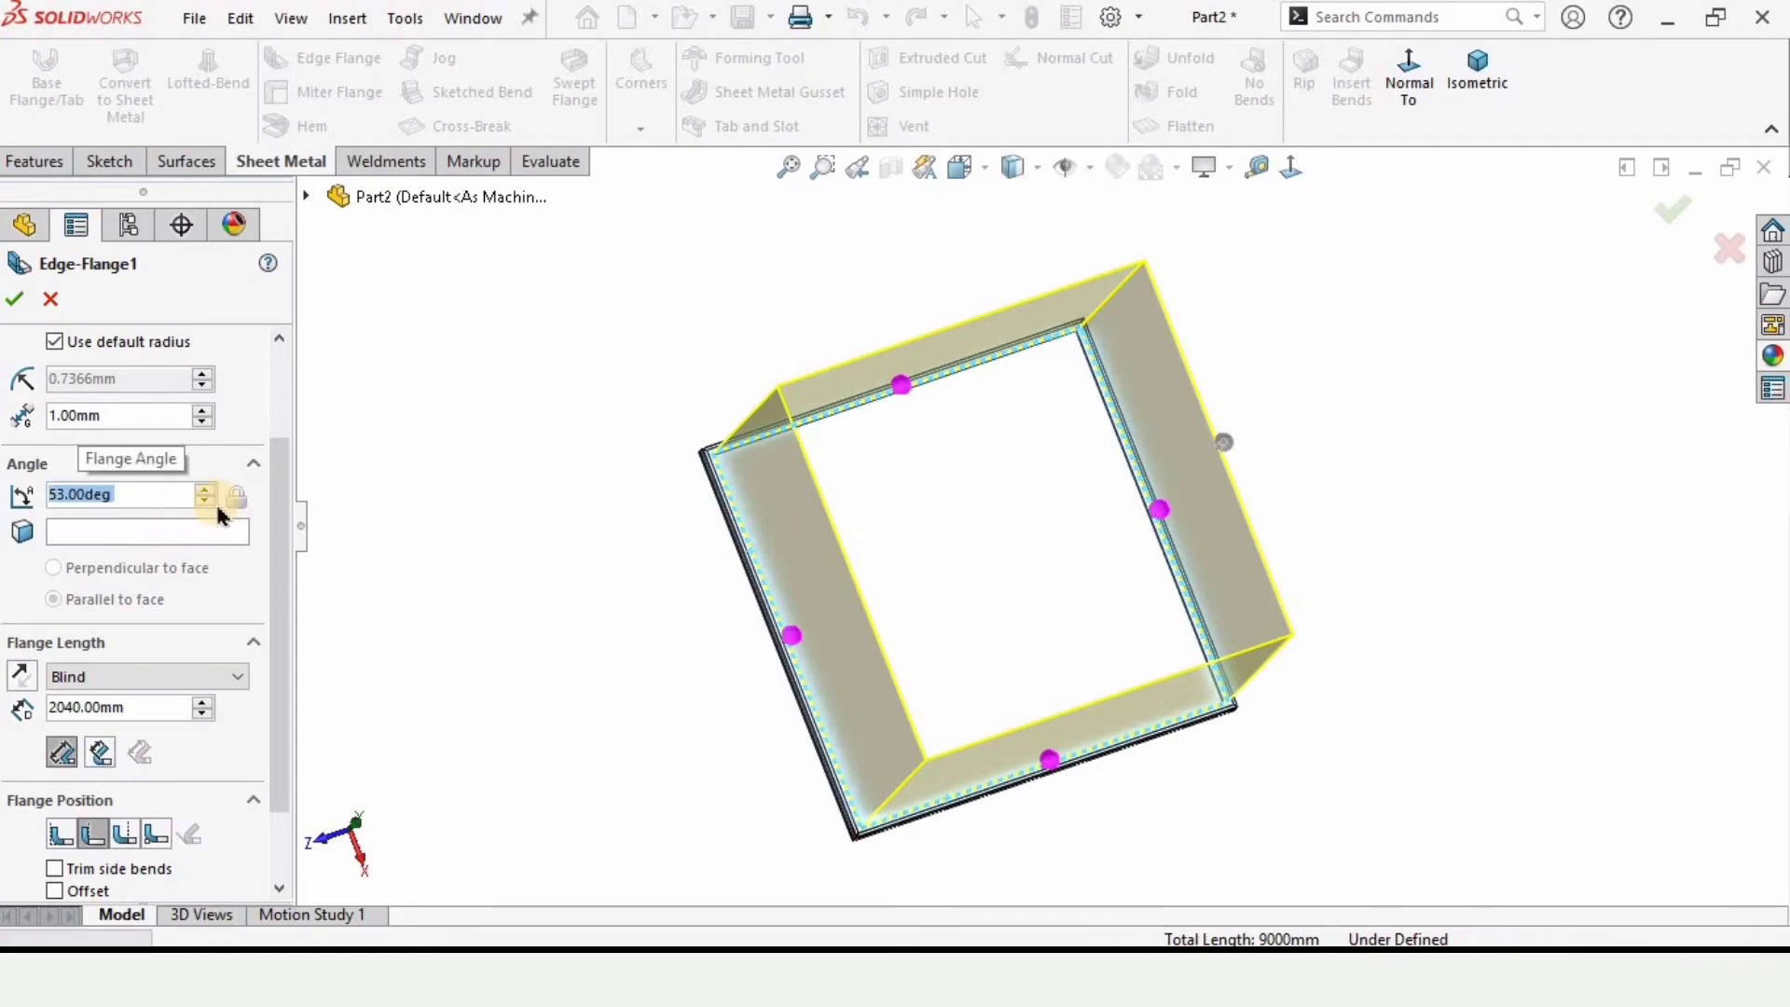
pyautogui.moveTo(1093, 482); pyautogui.dragTo(769, 524, button='middle')
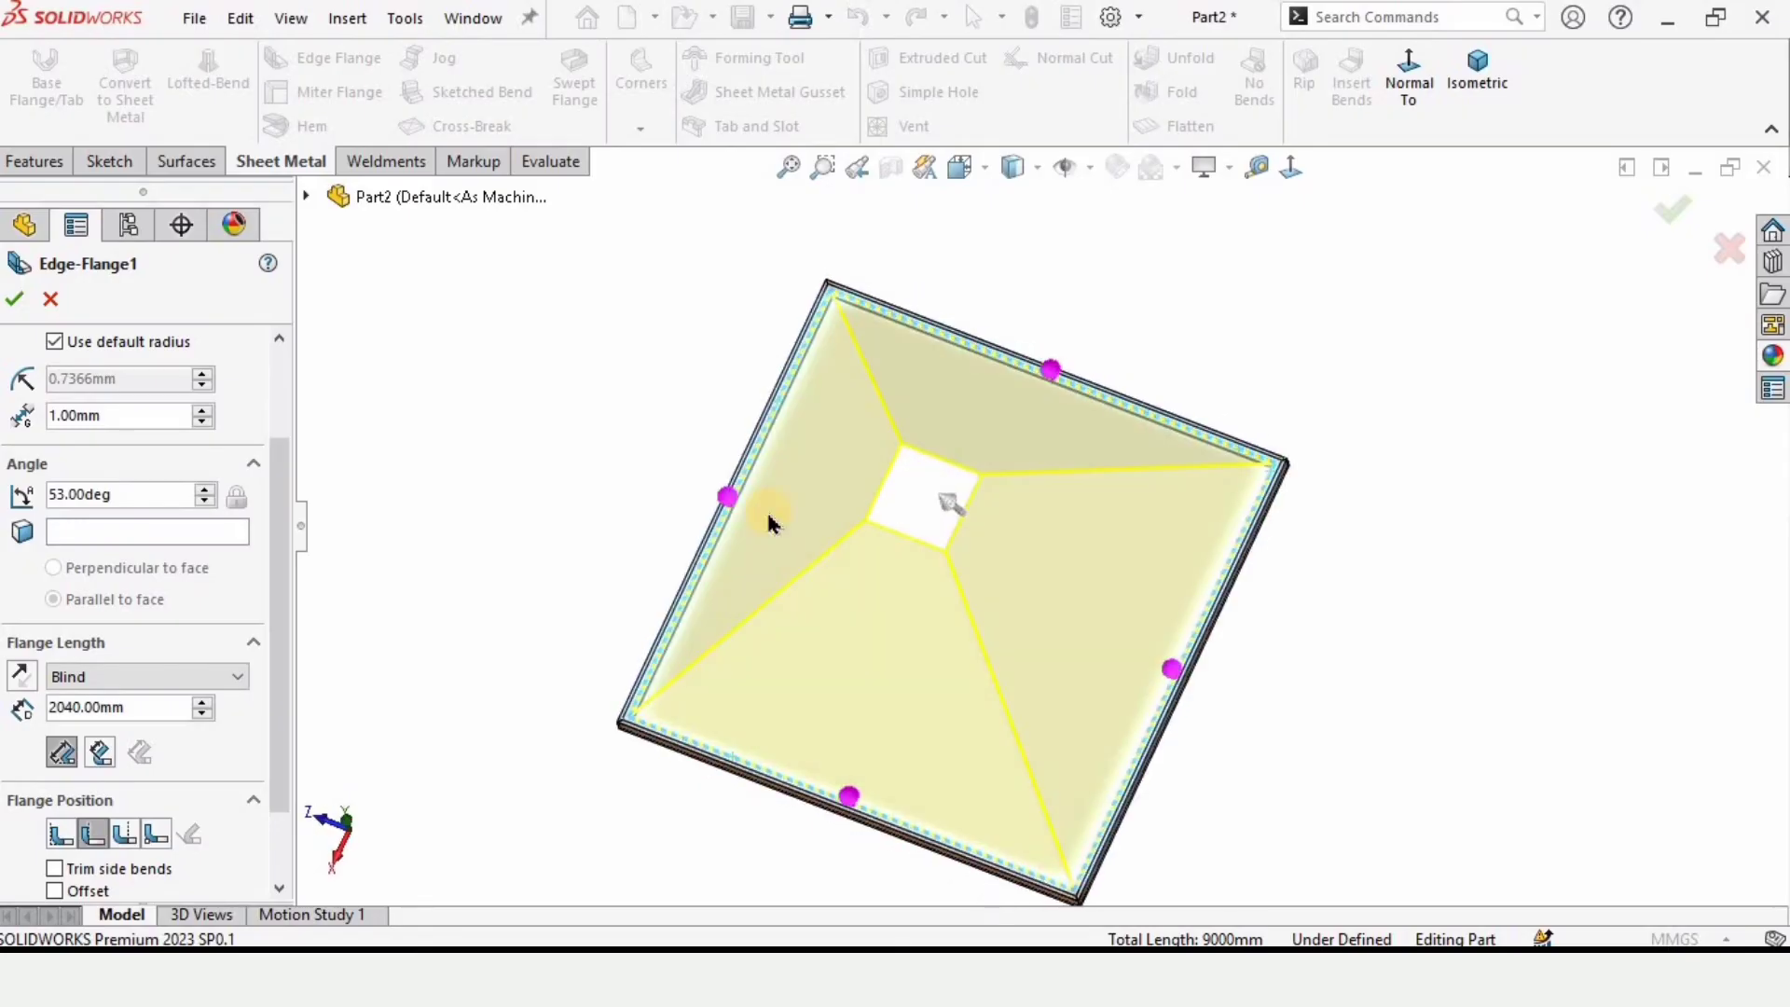
# Step: Set the gap distance between the flanges to 6 mm and create the edge flange
pyautogui.click(280, 359)
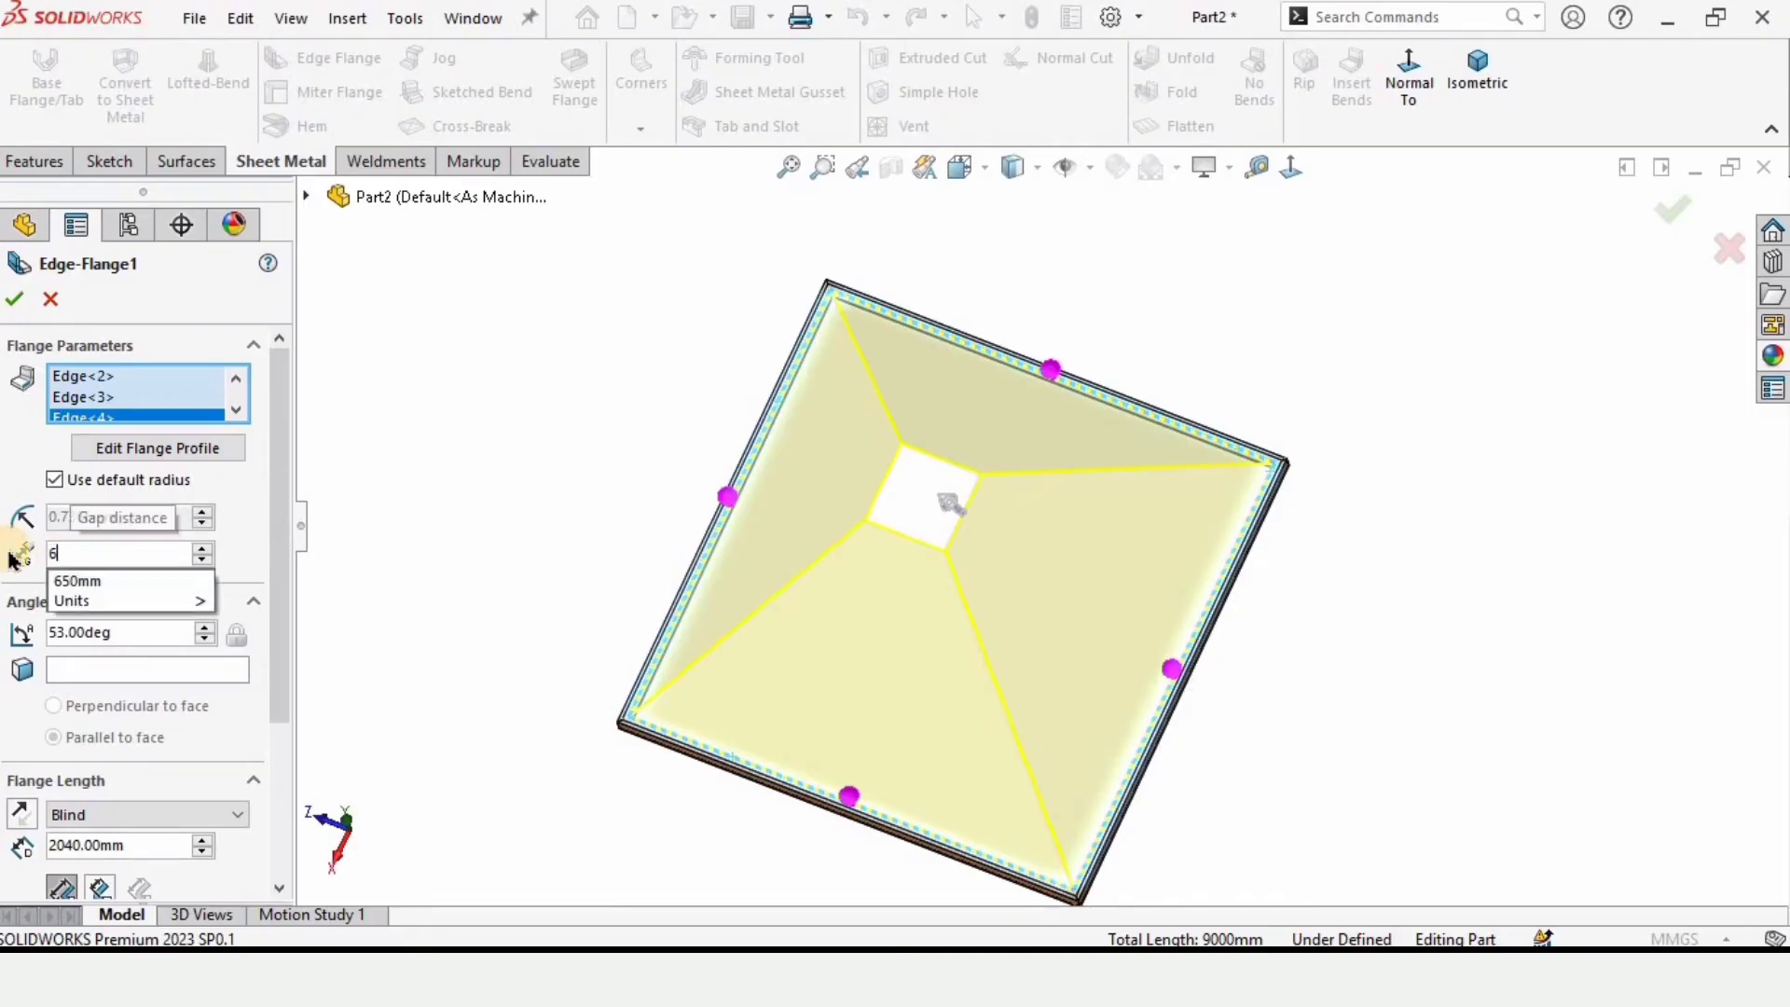
pyautogui.write('6')
pyautogui.press('Return')
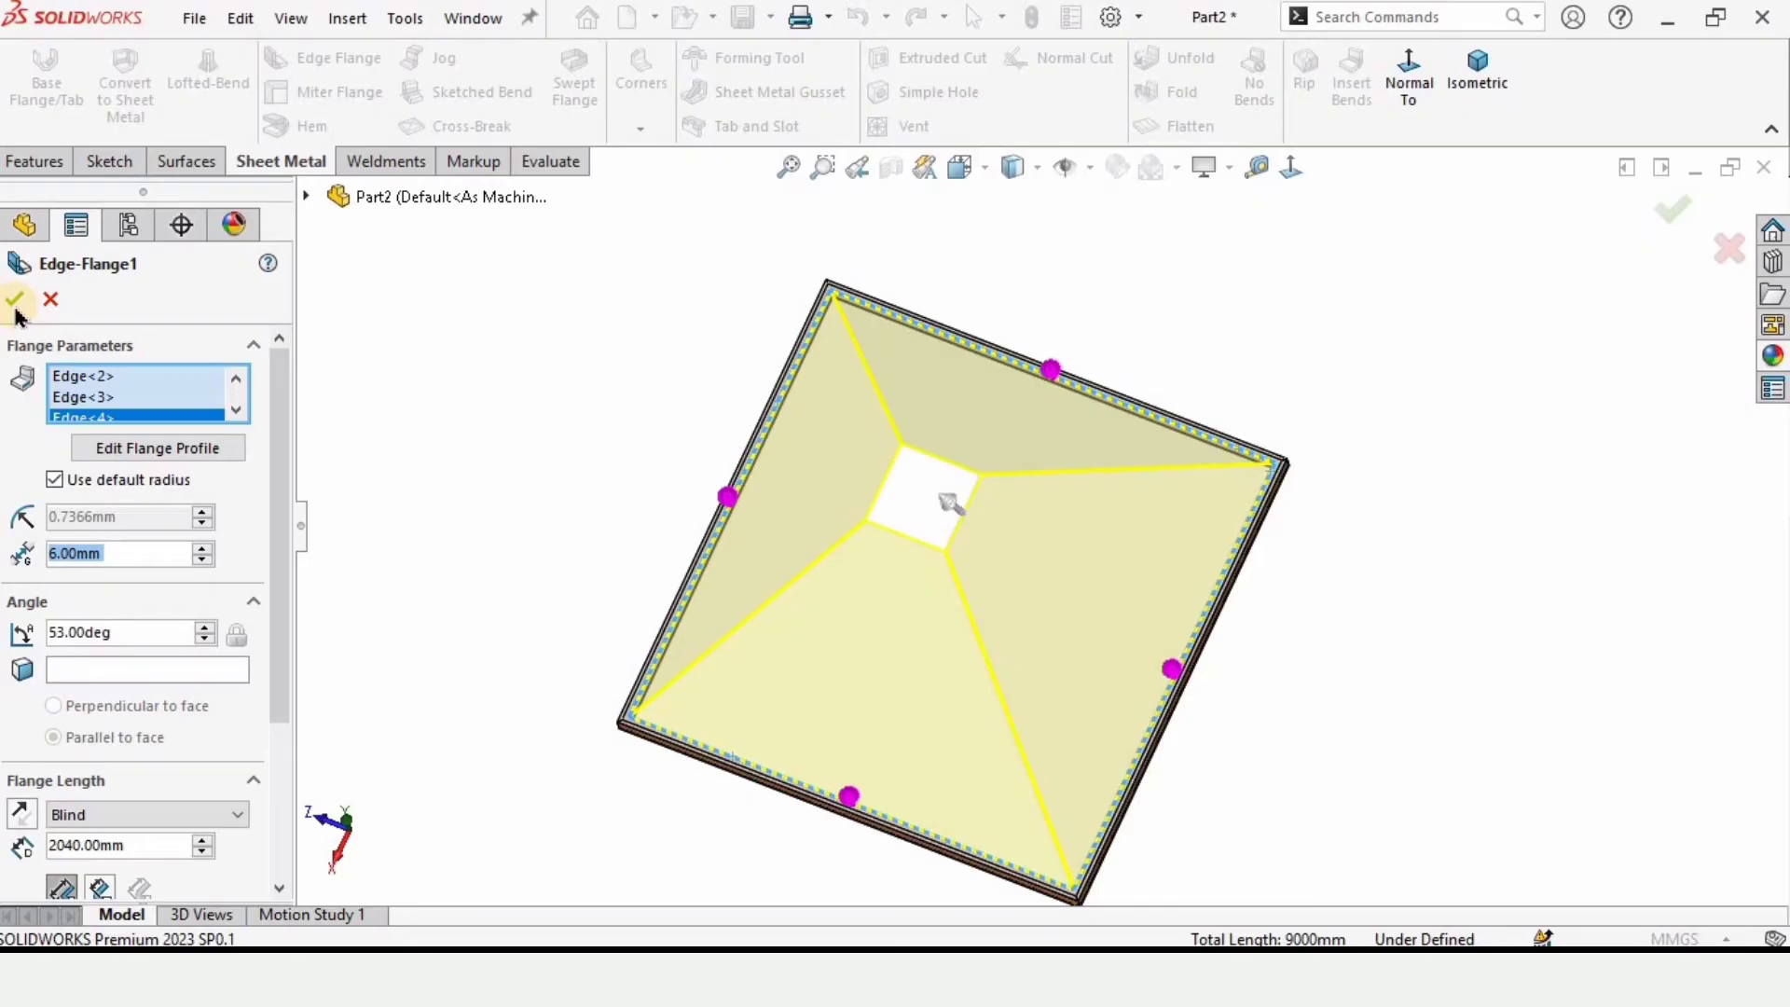
pyautogui.click(599, 474)
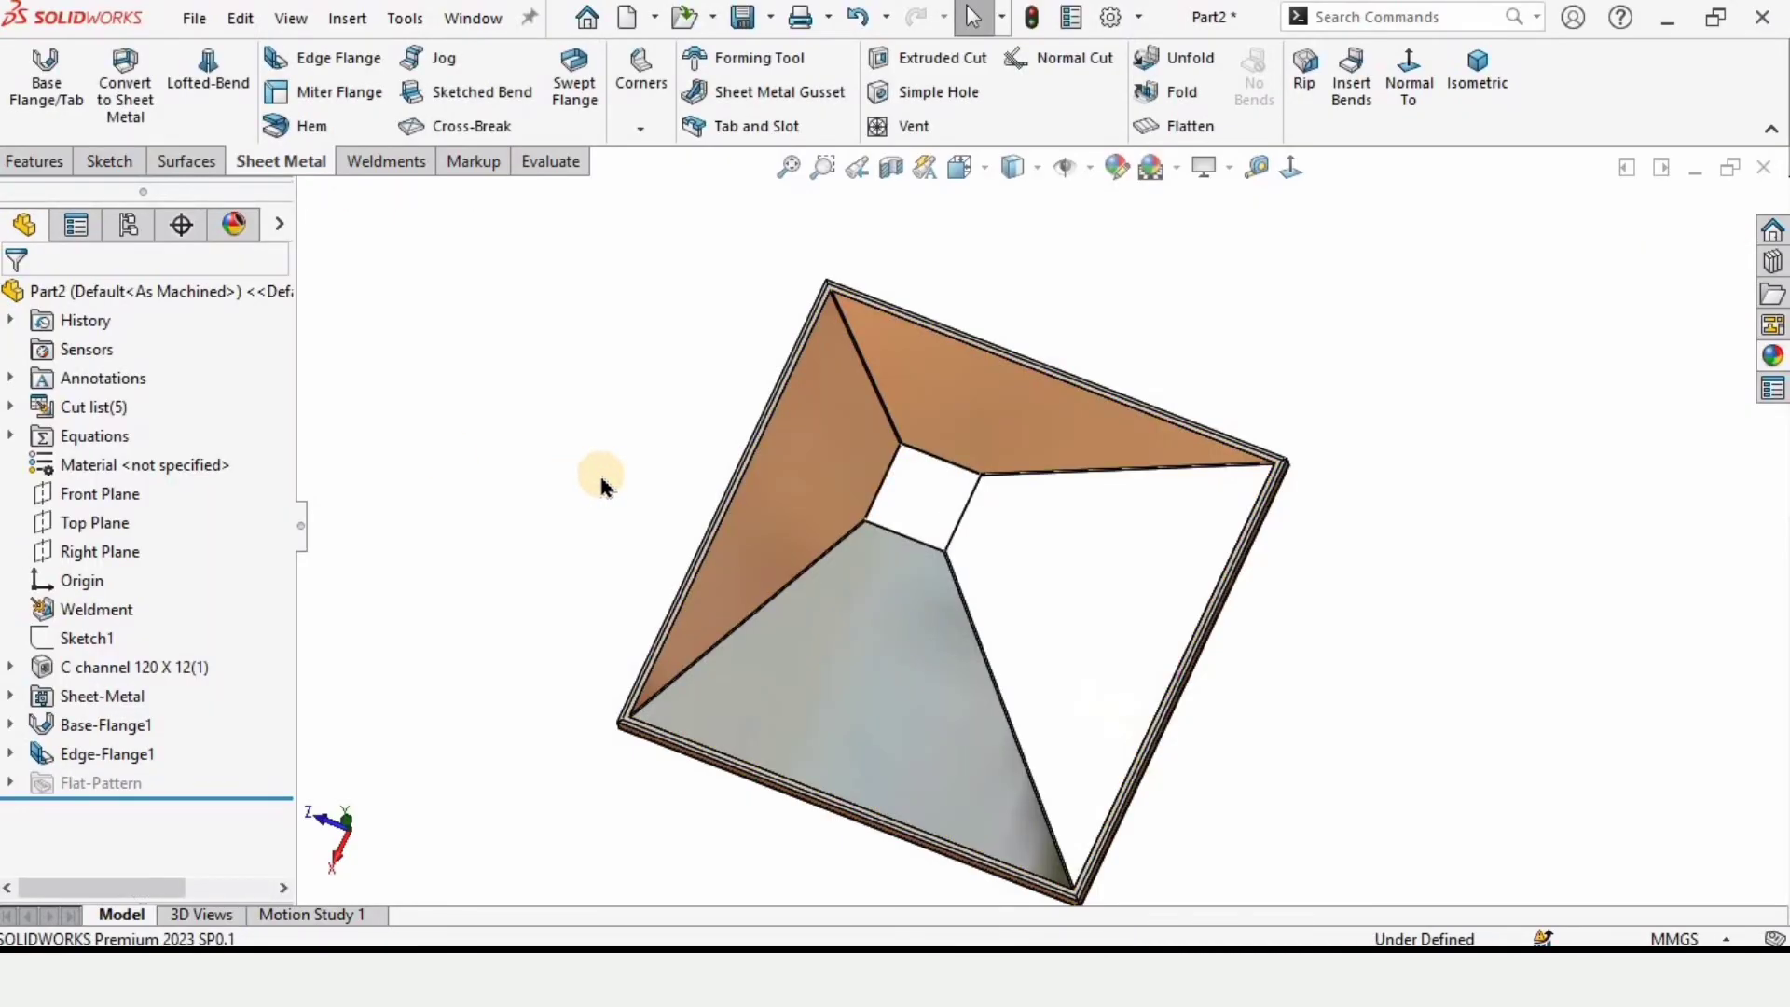
# Step: Start a reference plane at the hopper's small outlet opening, using one wall's outlet edge as the coincident first reference
pyautogui.moveTo(601, 484); pyautogui.dragTo(1017, 614, button='middle')
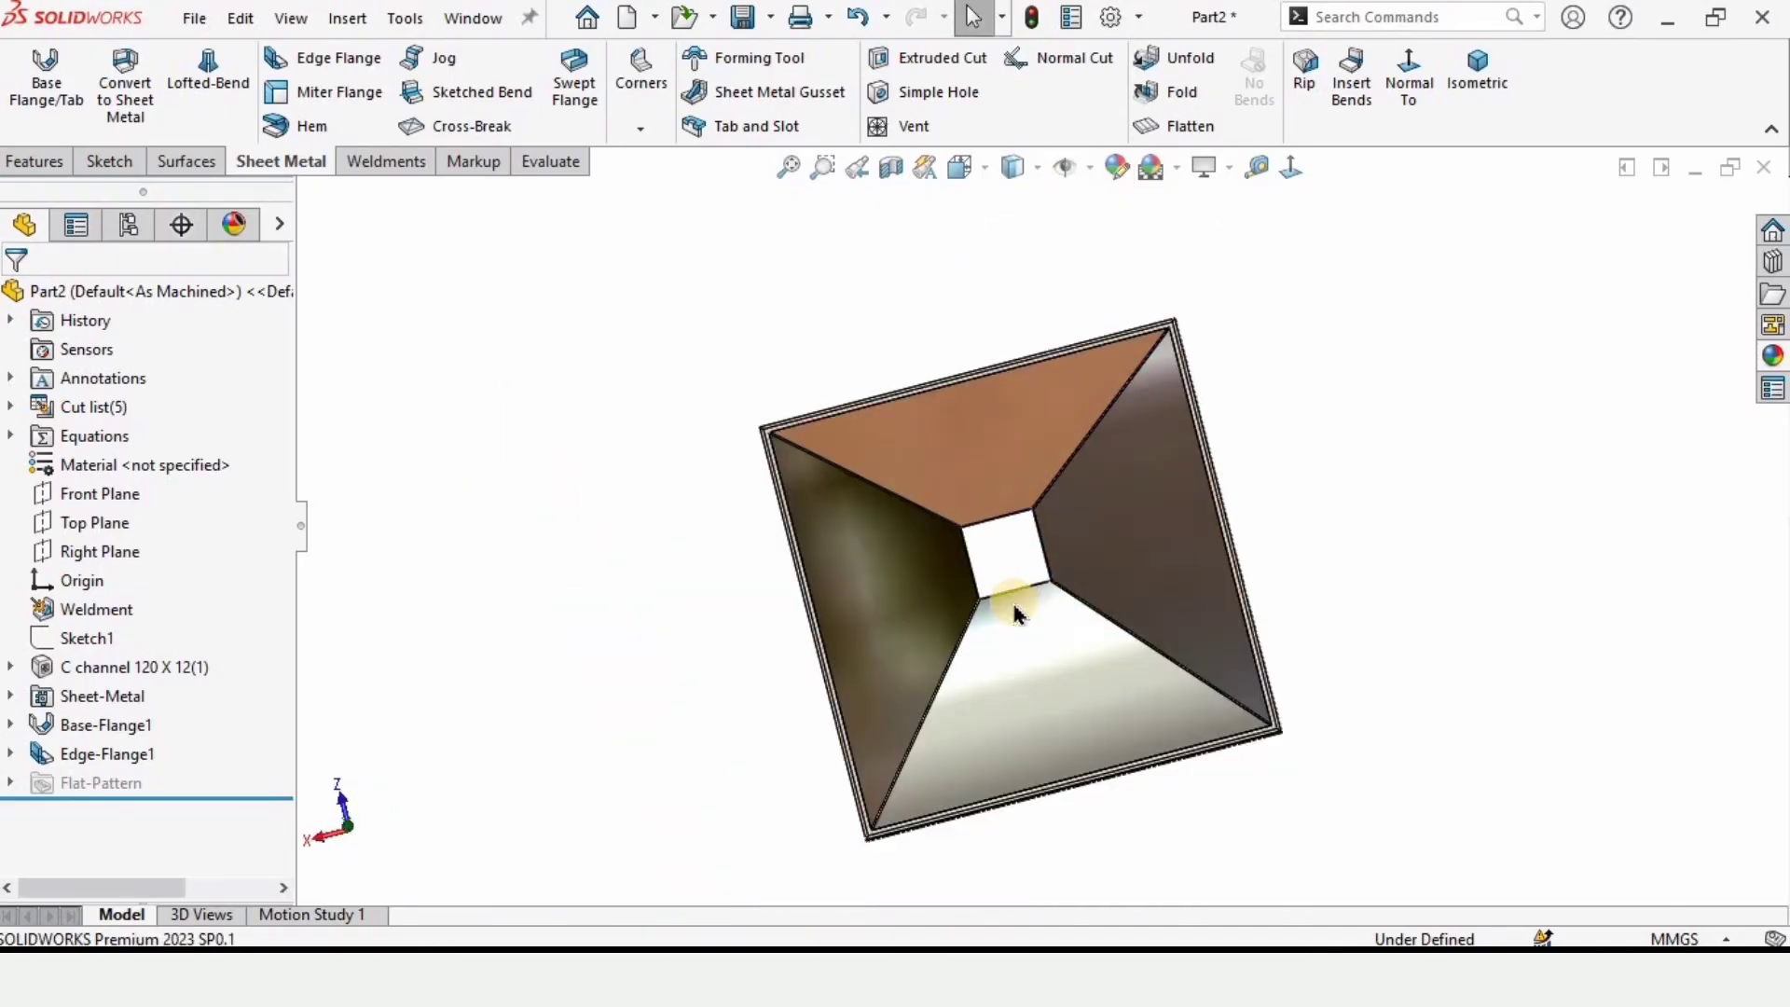
pyautogui.scroll(-3, 1016, 614)
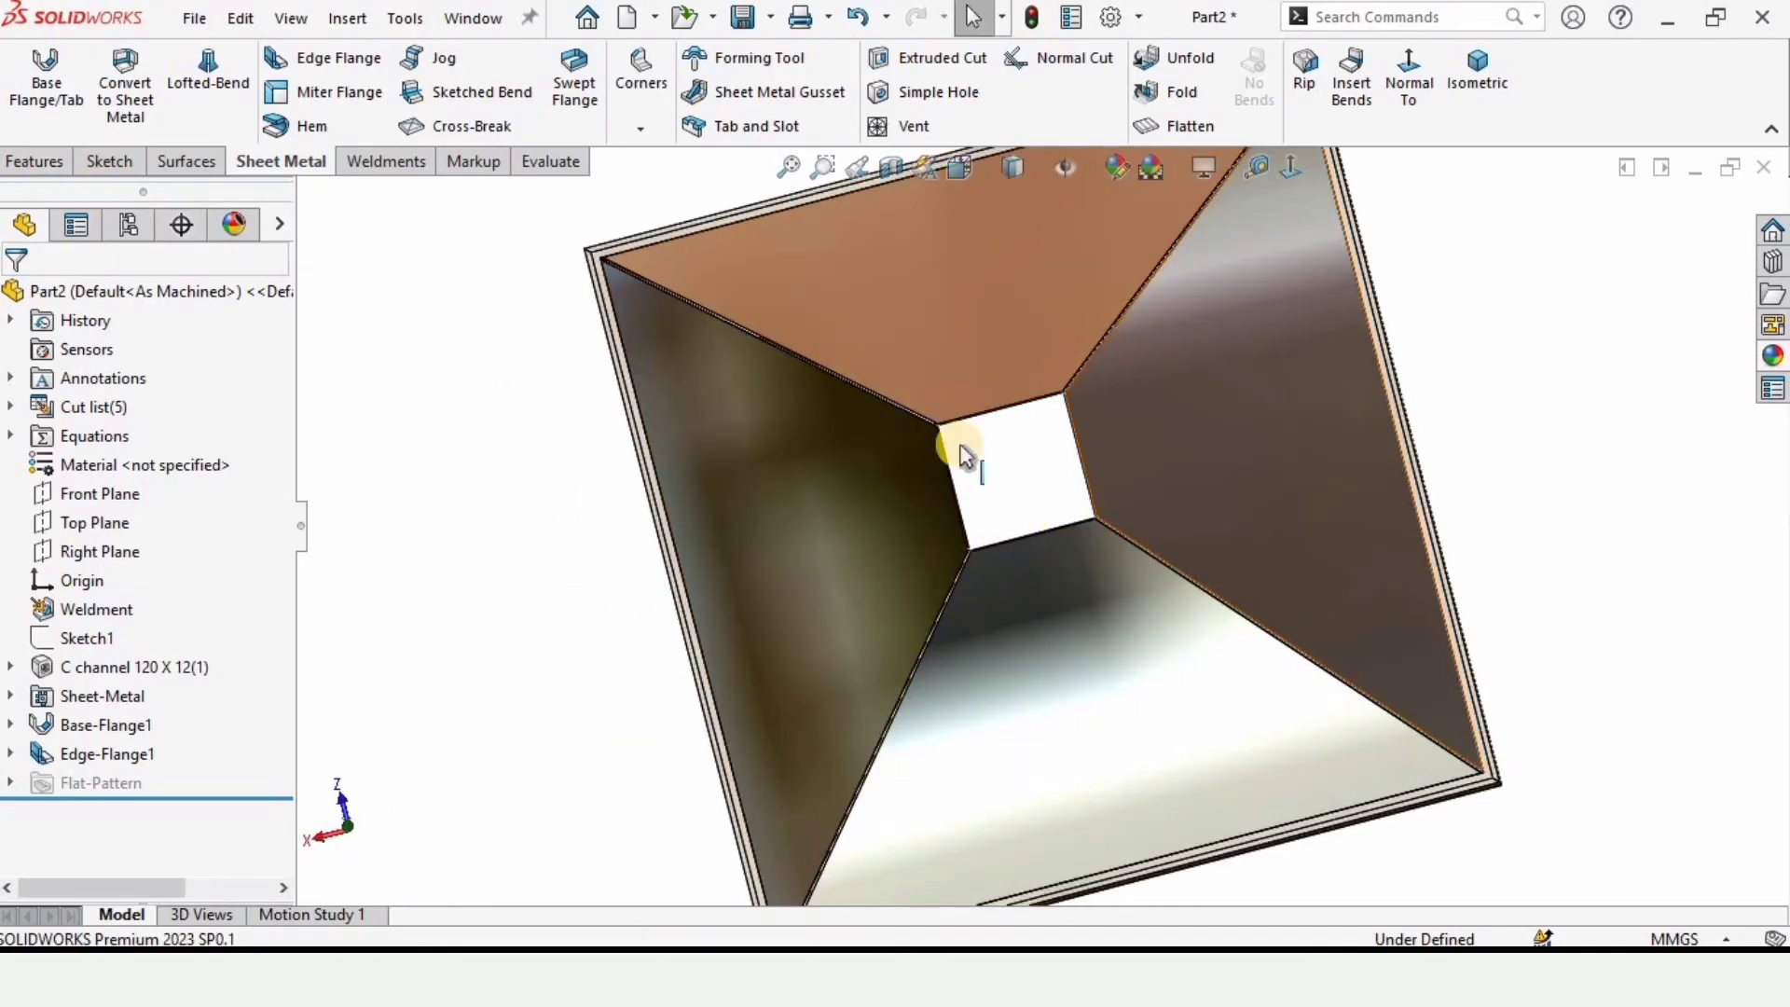
pyautogui.click(28, 161)
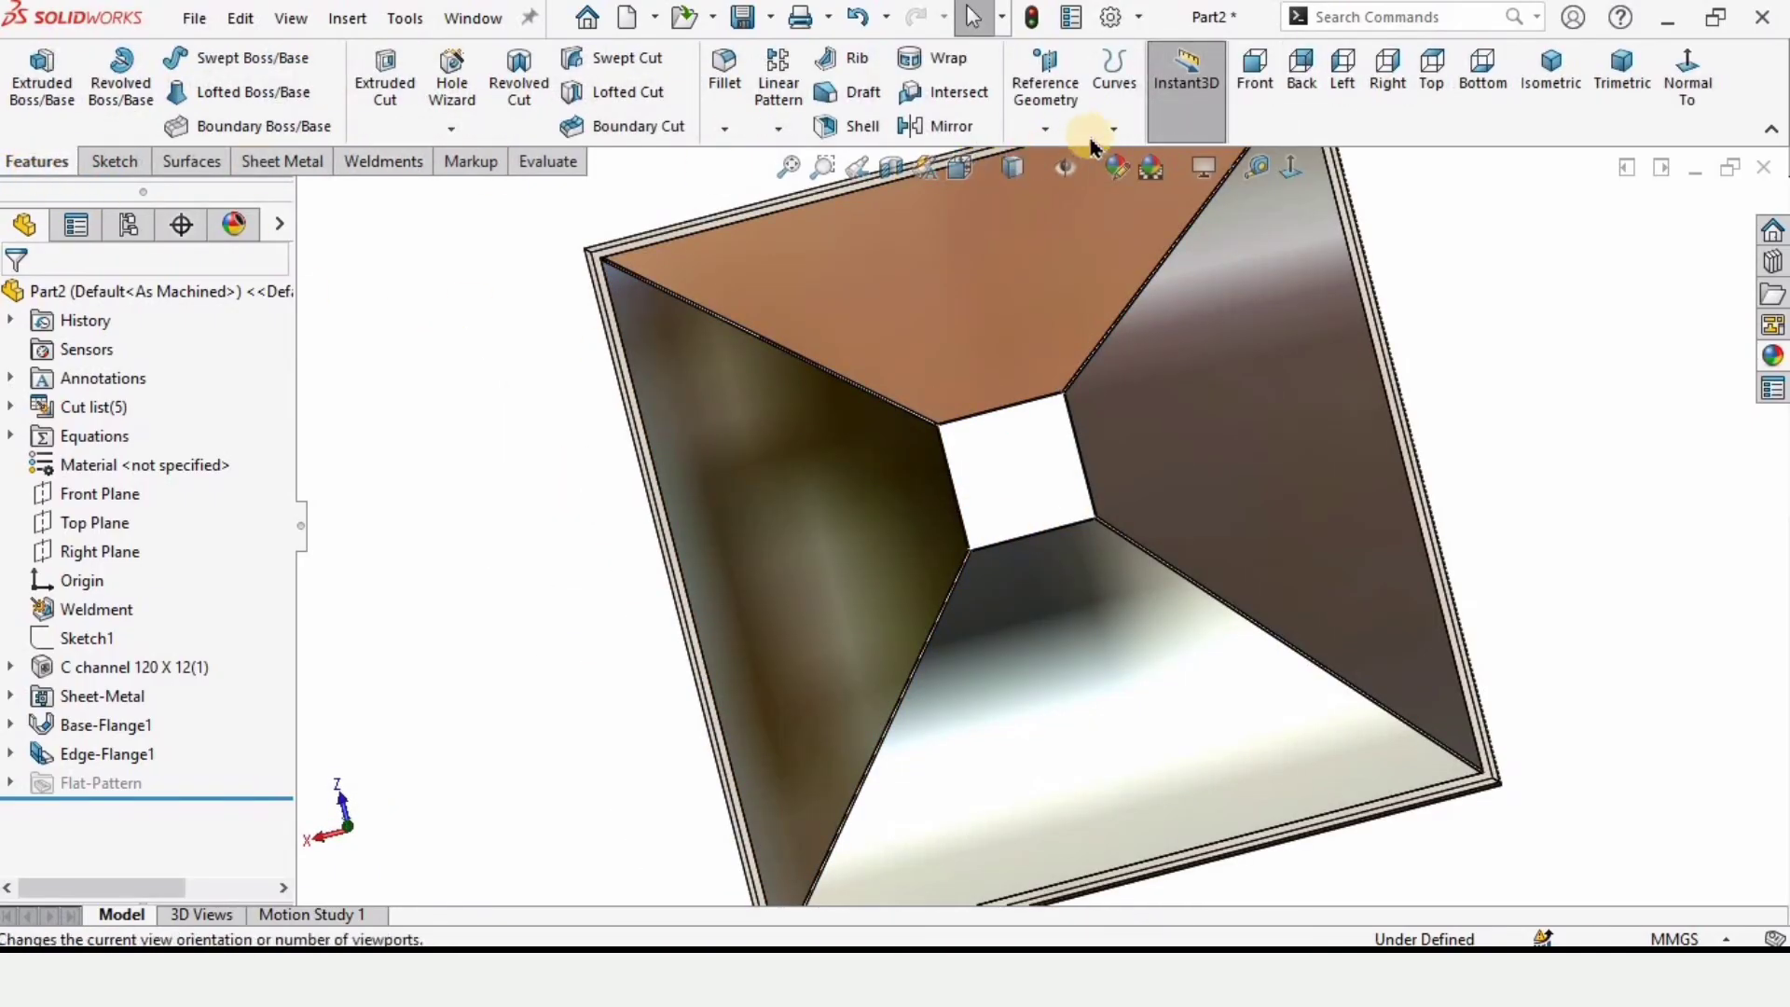
pyautogui.click(1045, 128)
pyautogui.click(1066, 162)
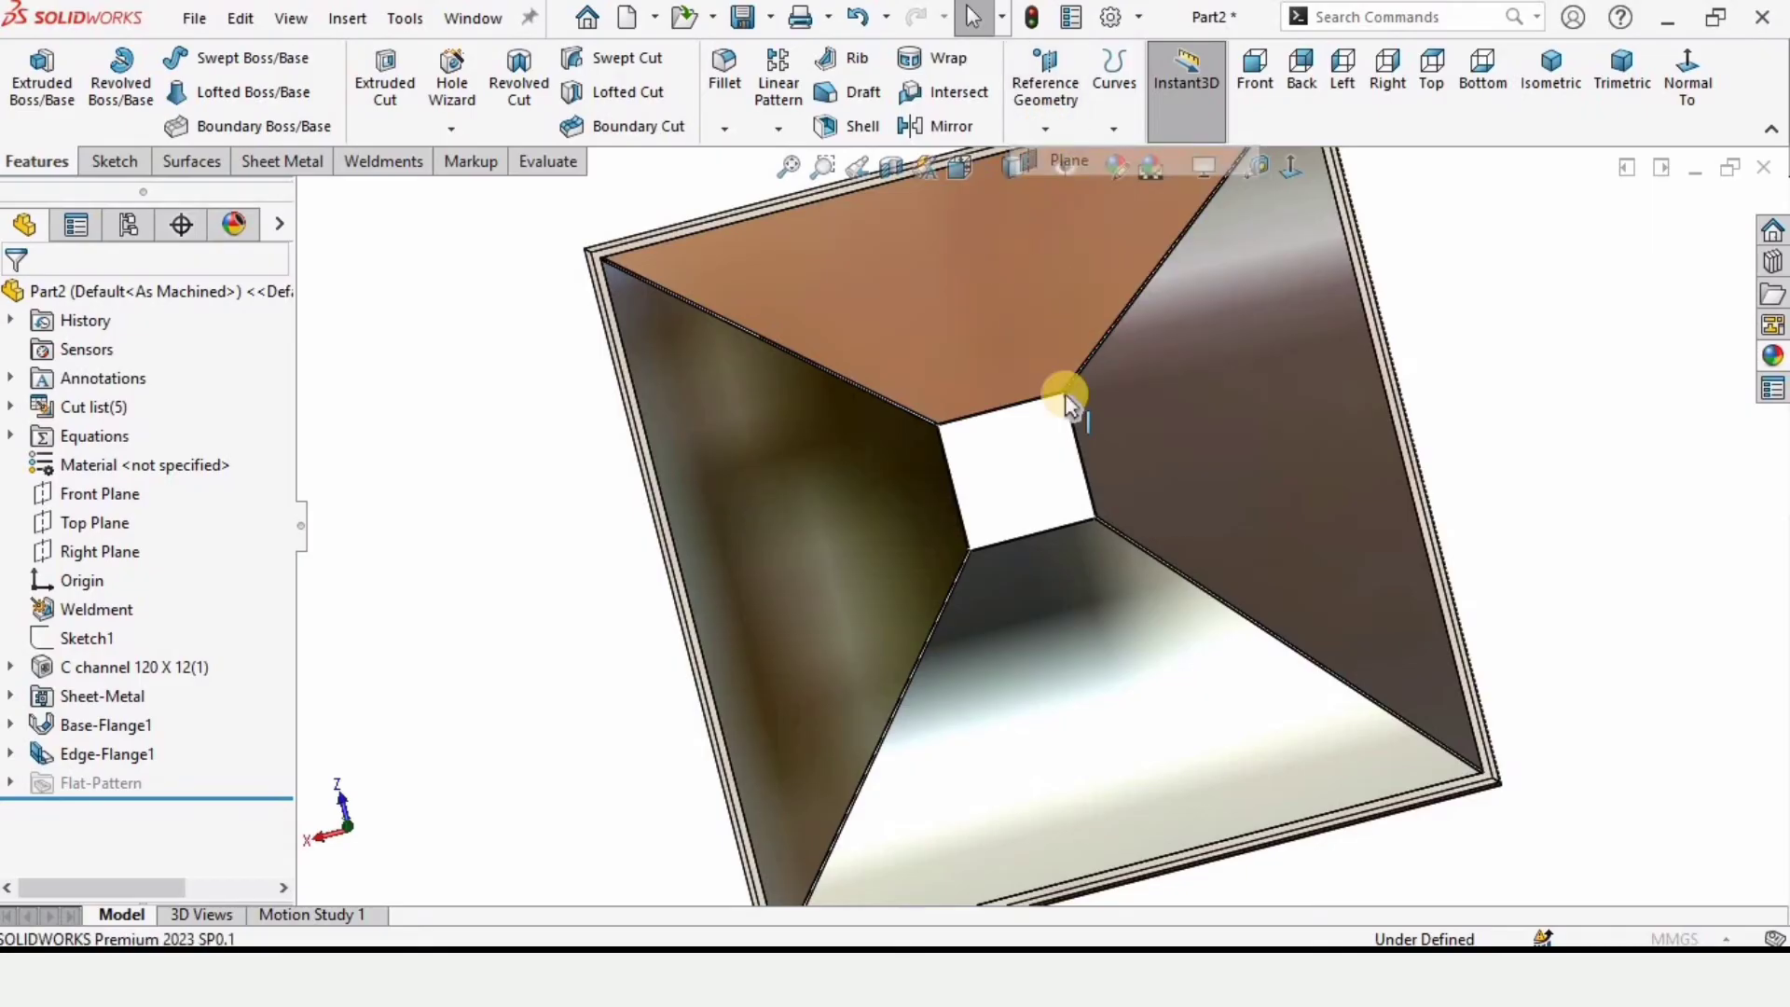
pyautogui.scroll(-3, 986, 438)
pyautogui.click(108, 447)
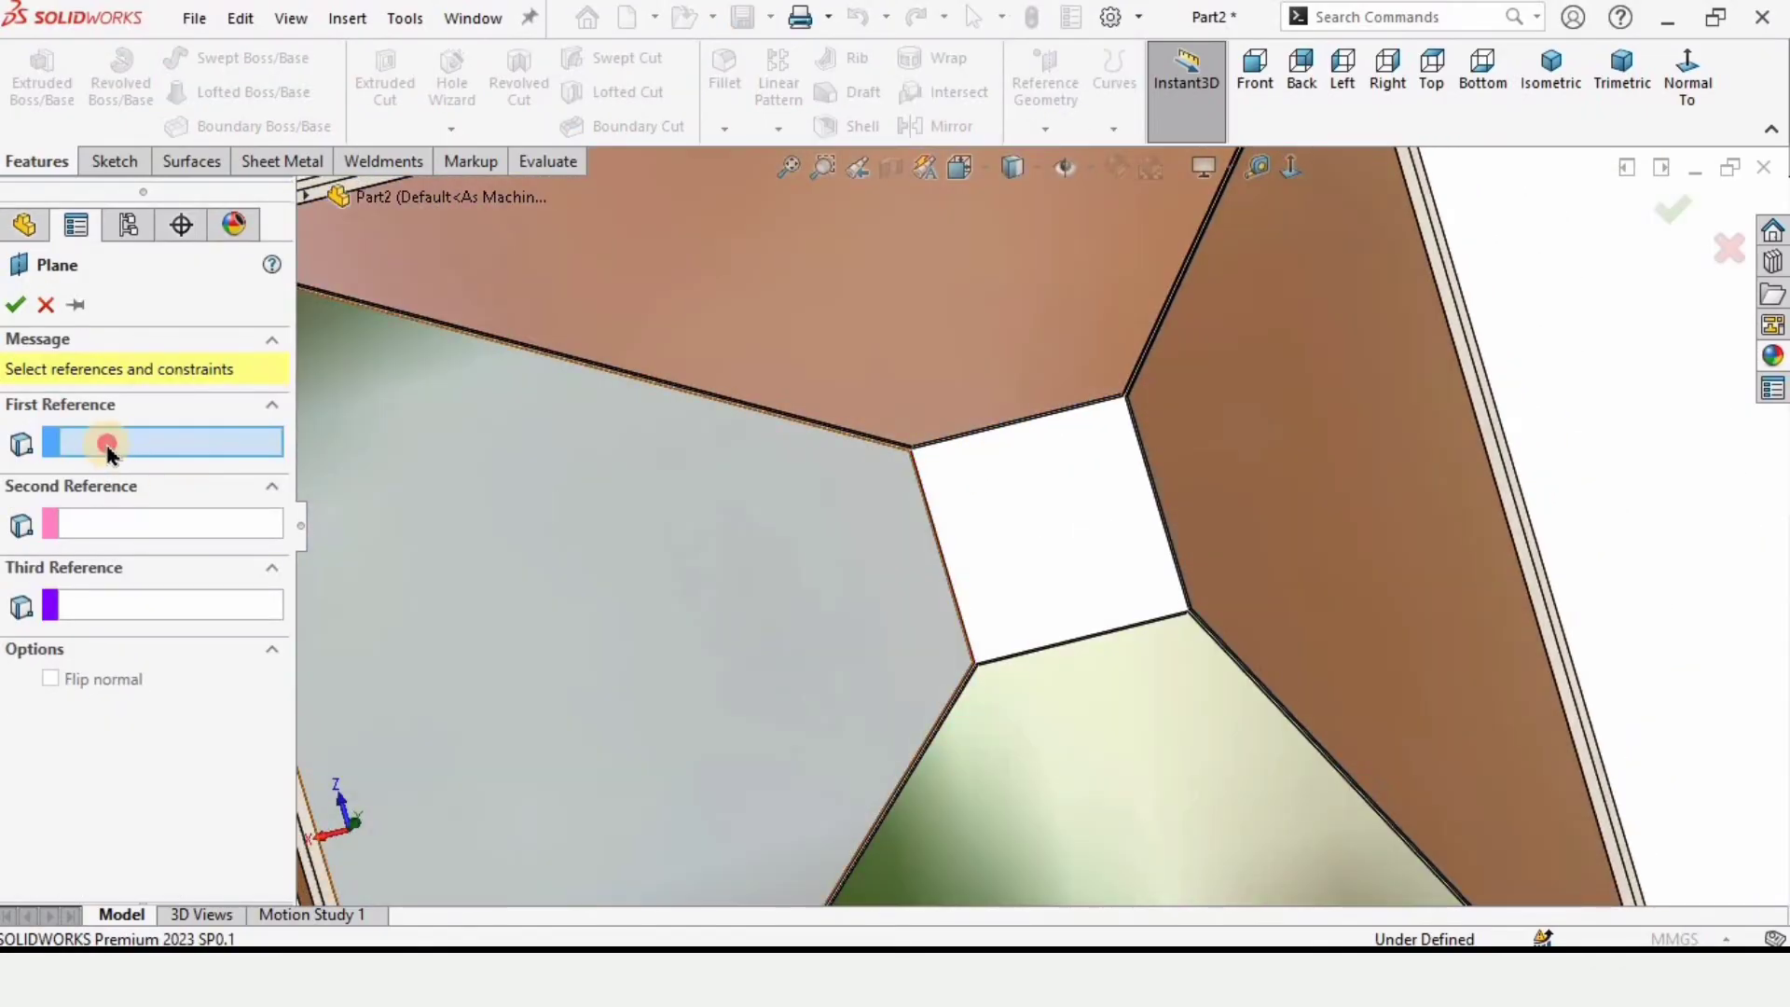
pyautogui.scroll(-2, 902, 573)
pyautogui.moveTo(912, 548); pyautogui.dragTo(991, 520, button='middle')
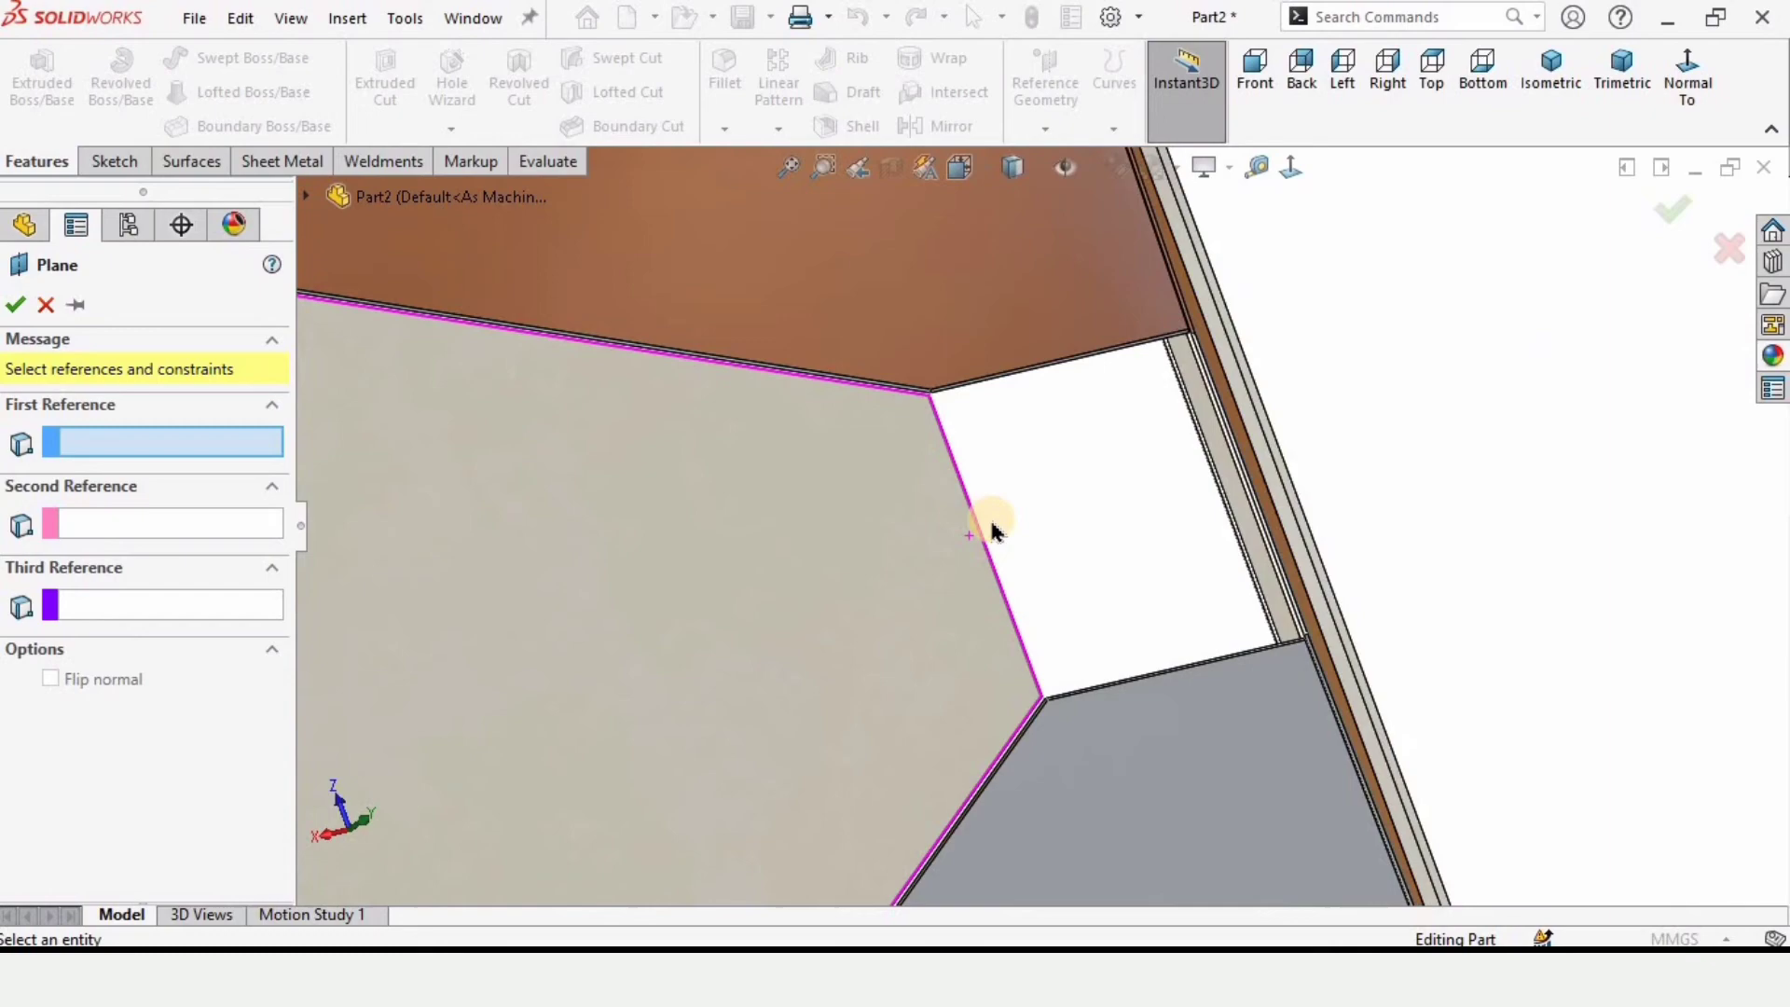
pyautogui.scroll(-3, 991, 520)
pyautogui.click(979, 539)
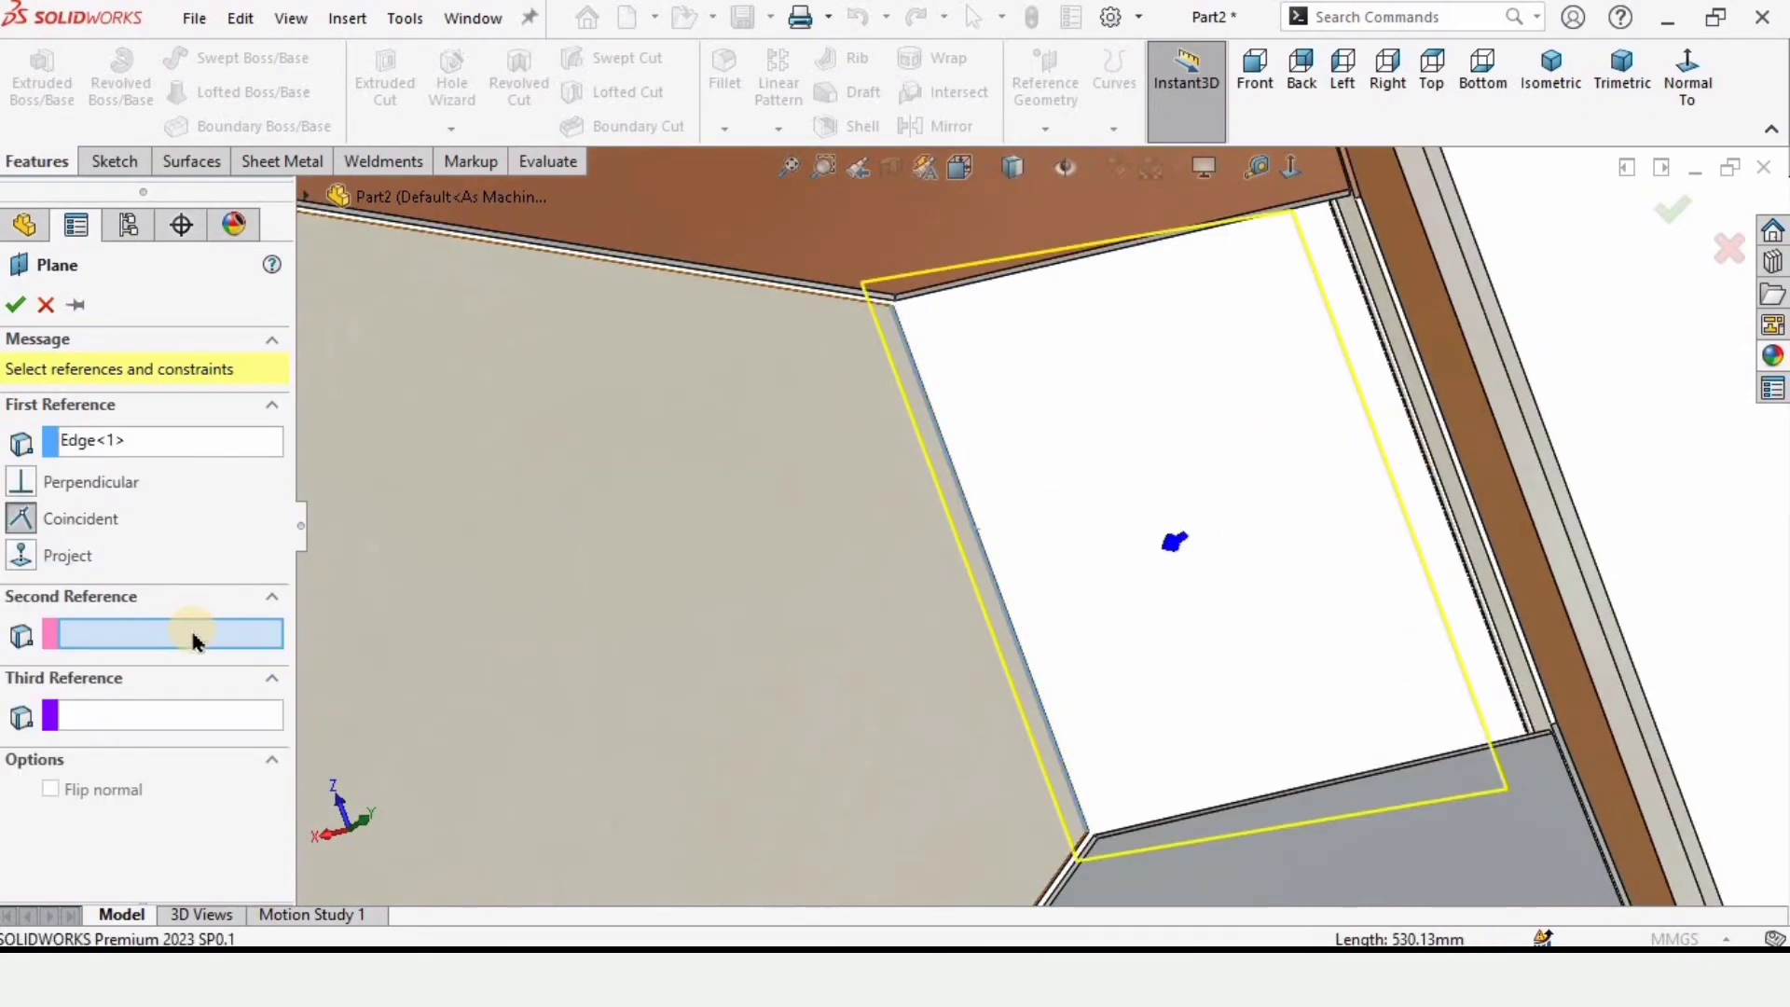
# Step: Add the opposite wall's outlet edge as the coincident second reference and create the plane across the opening
pyautogui.scroll(-4, 1199, 488)
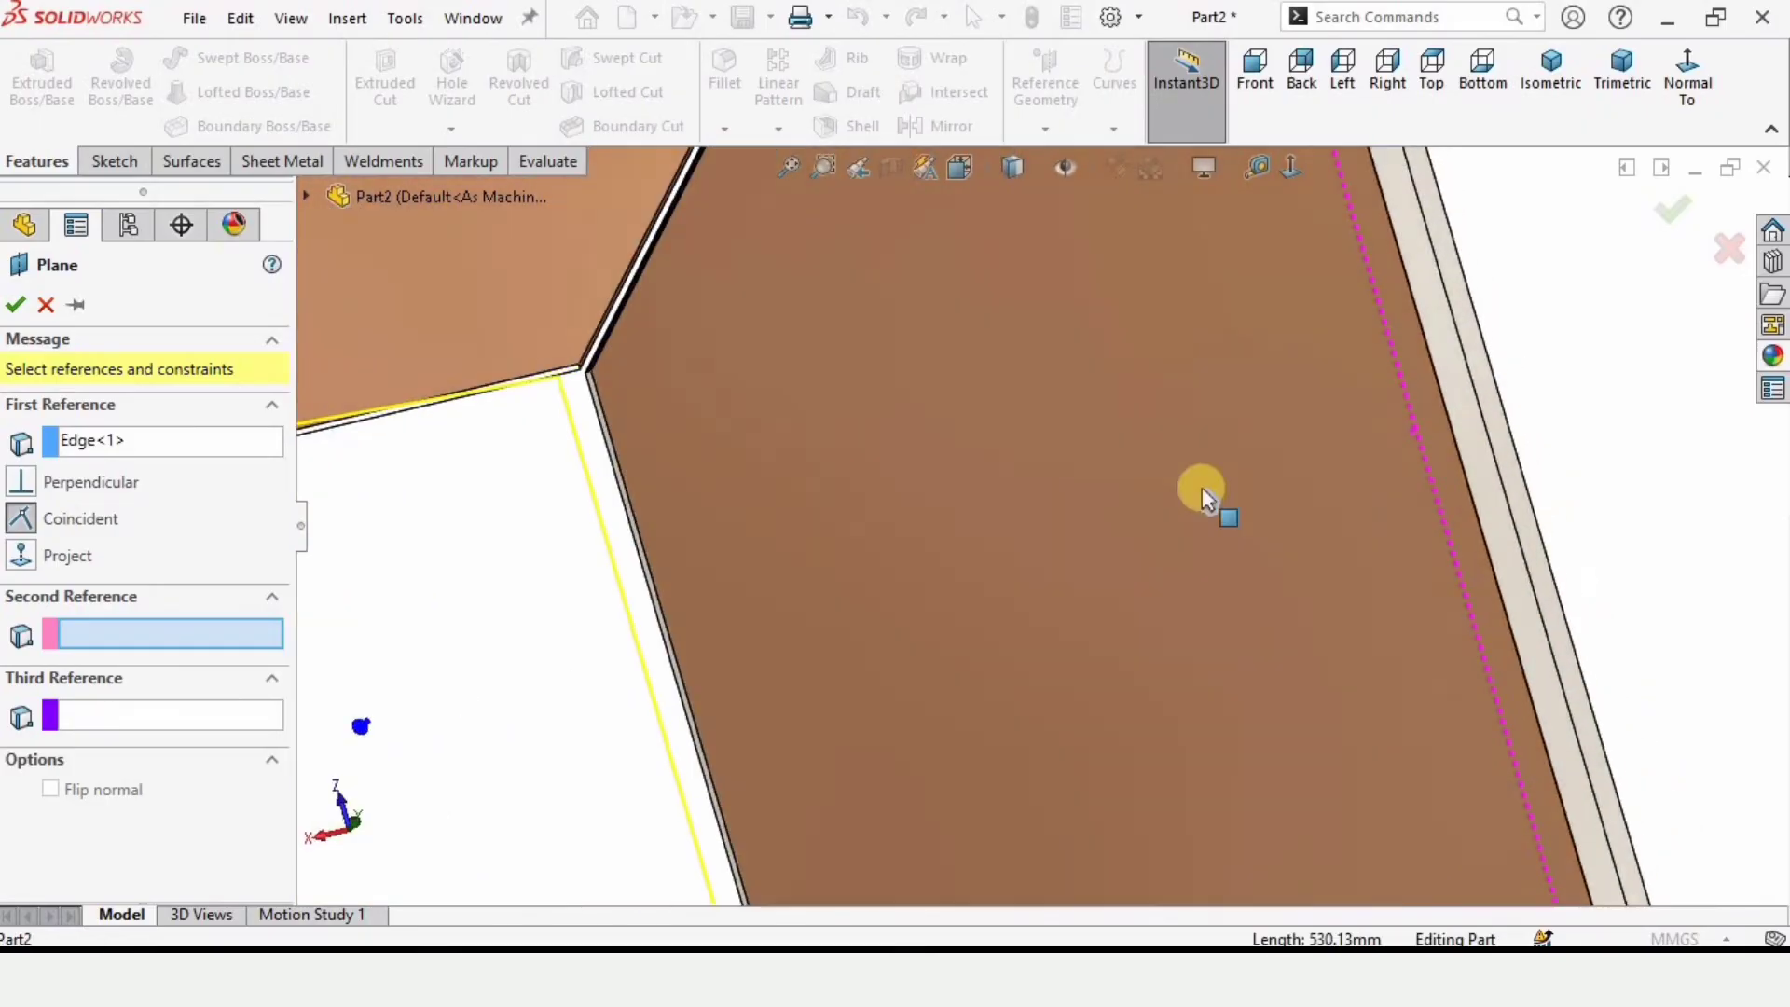
pyautogui.moveTo(1199, 488); pyautogui.dragTo(500, 607, button='middle')
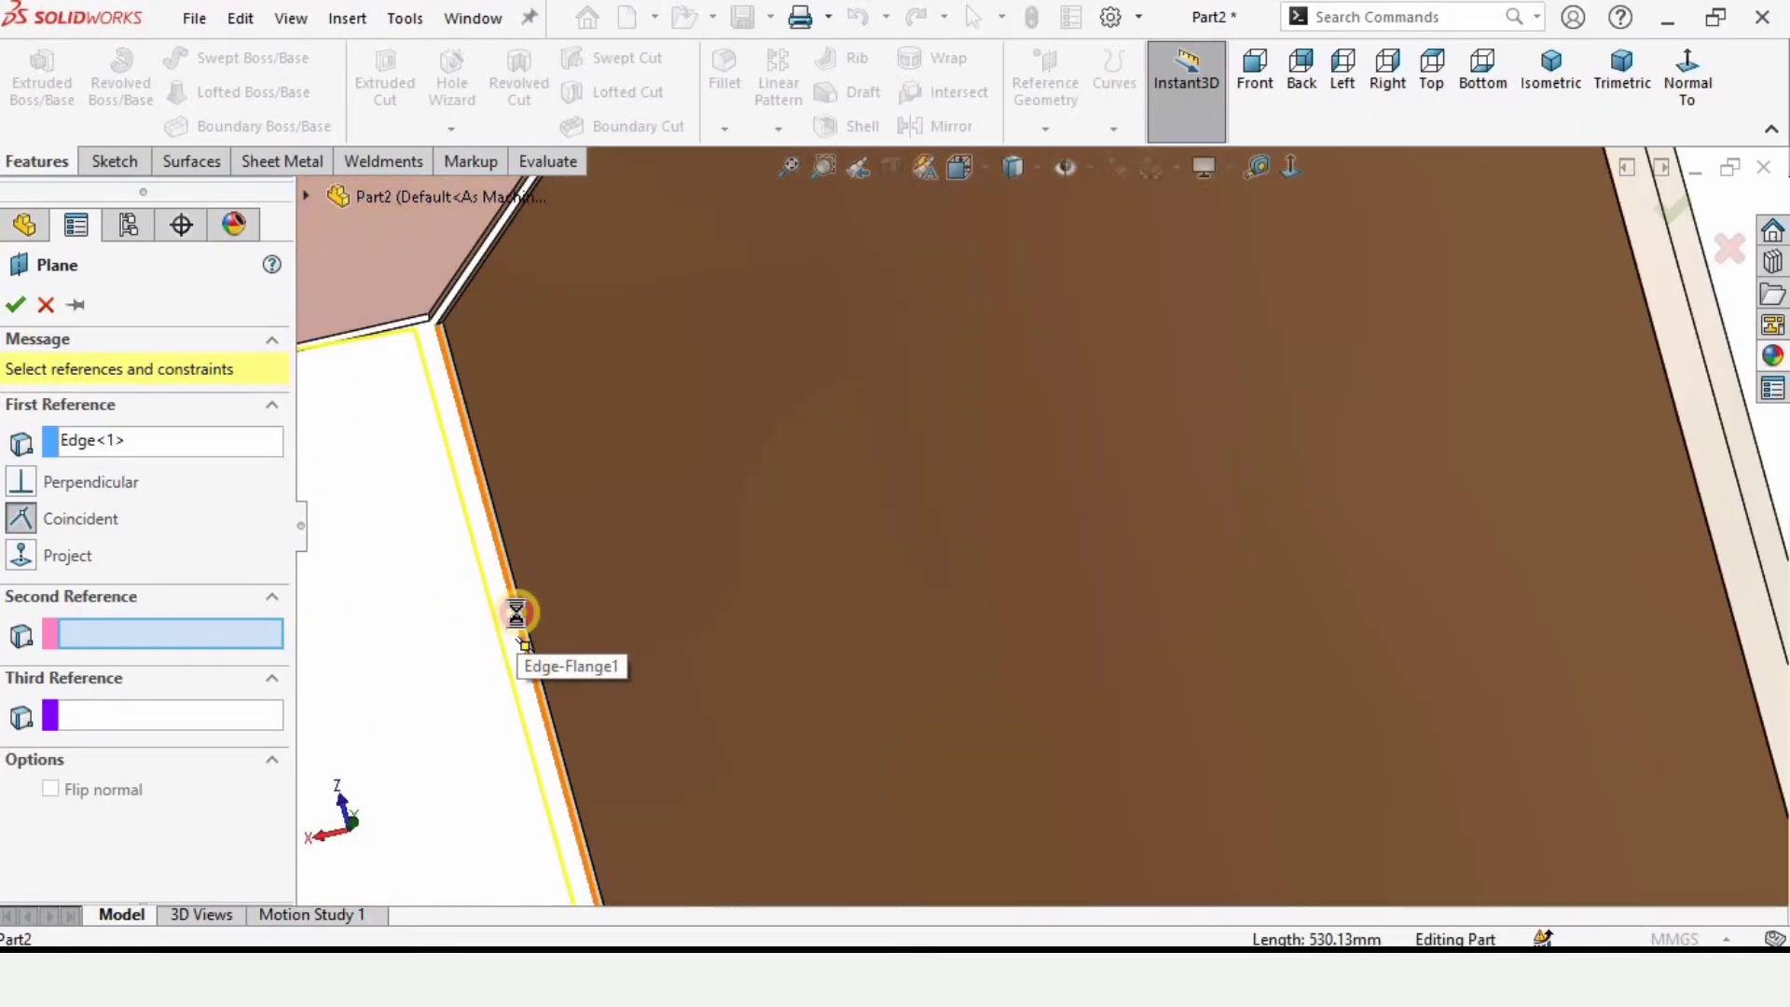
pyautogui.click(517, 614)
pyautogui.scroll(6, 659, 619)
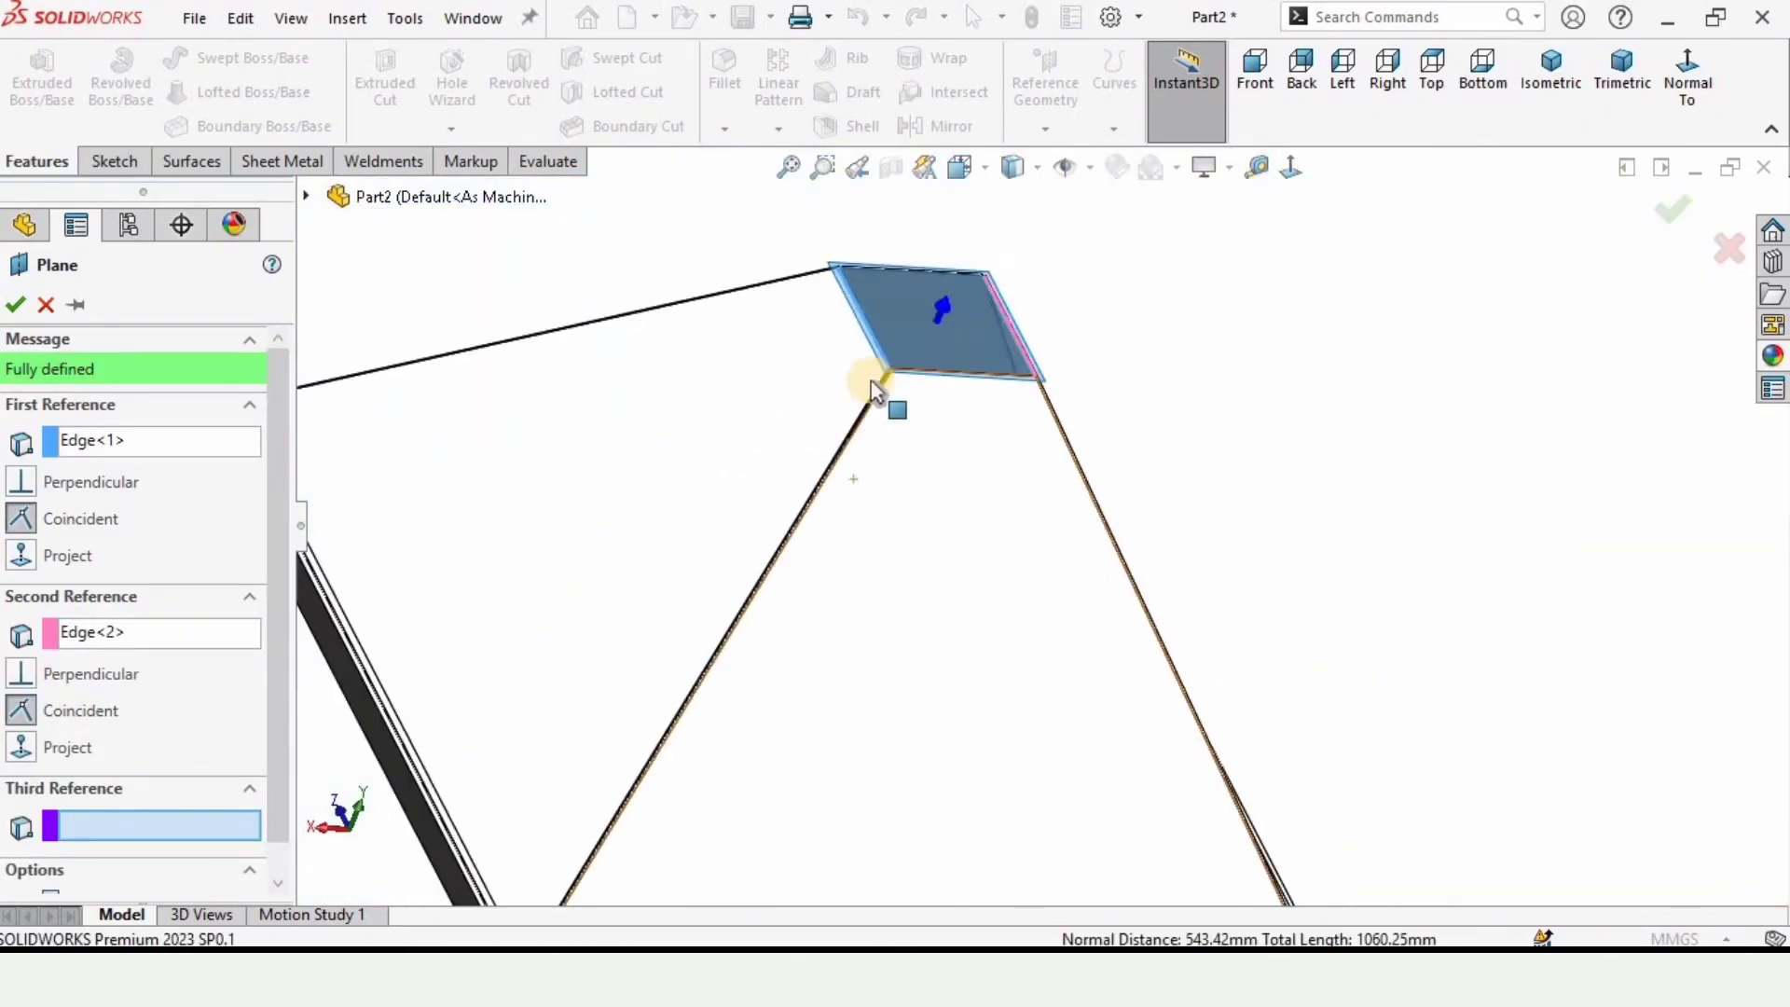
pyautogui.scroll(-2, 874, 390)
pyautogui.moveTo(964, 320); pyautogui.dragTo(1111, 388, button='middle')
pyautogui.scroll(-3, 1077, 567)
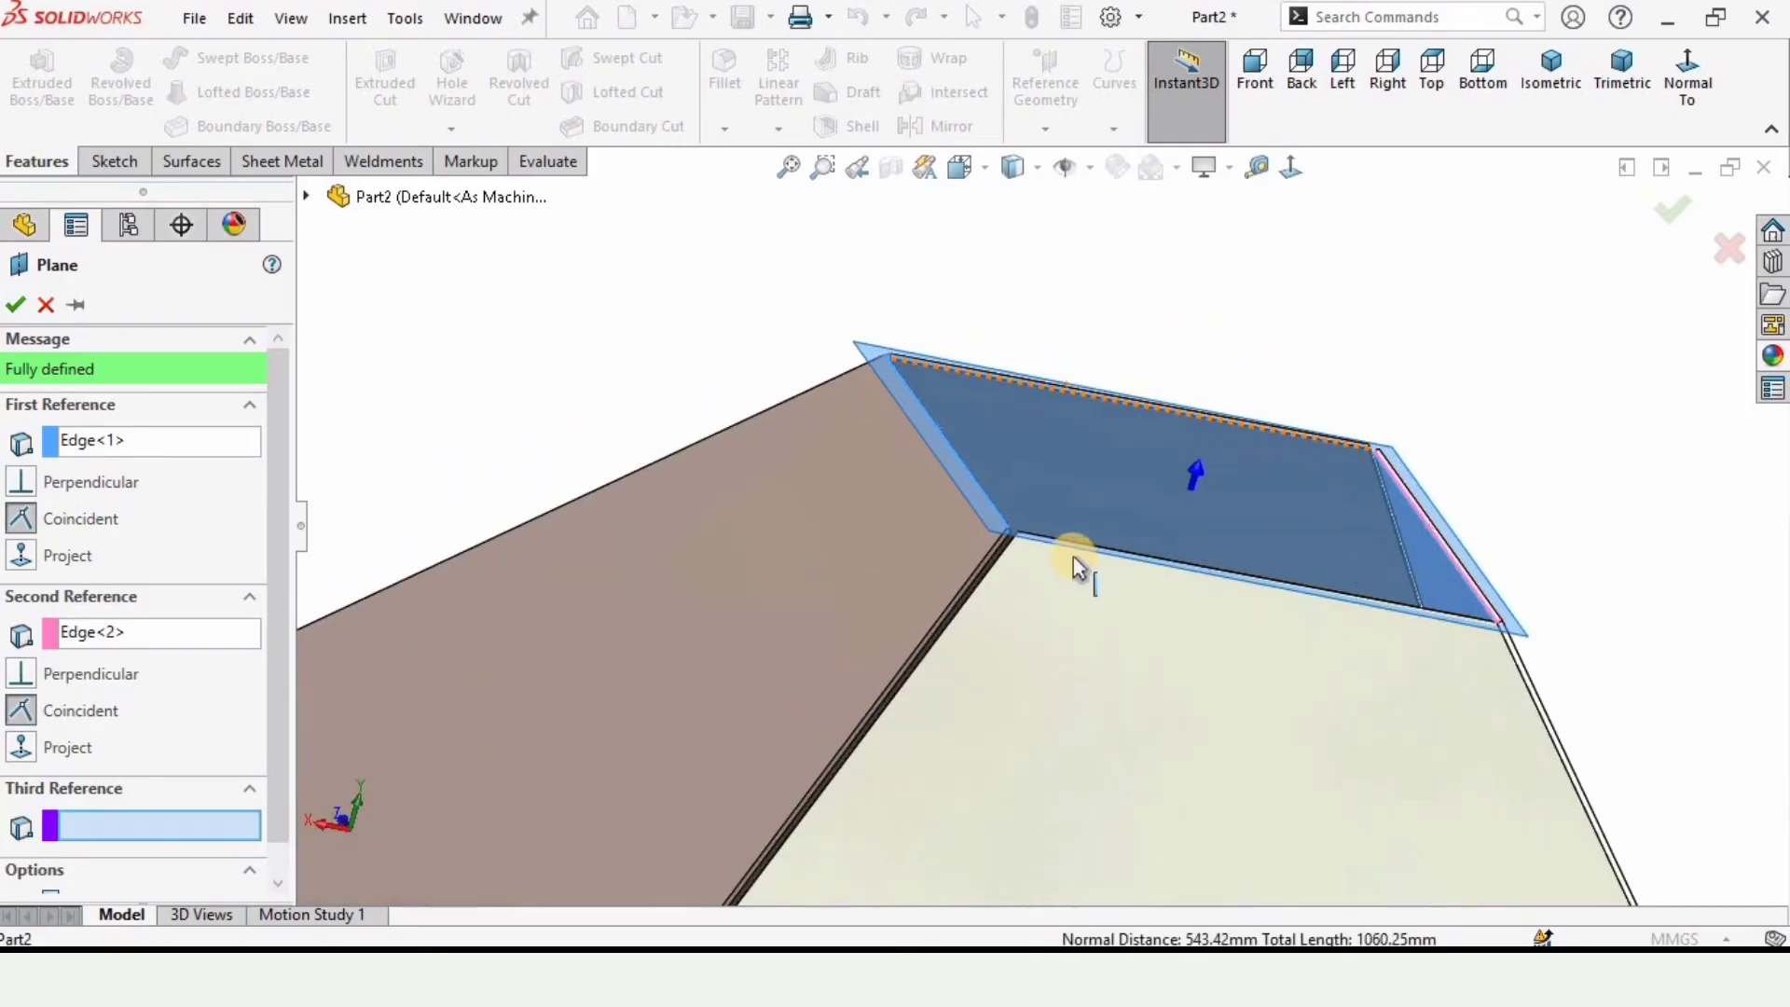
pyautogui.moveTo(1077, 567); pyautogui.dragTo(961, 541, button='middle')
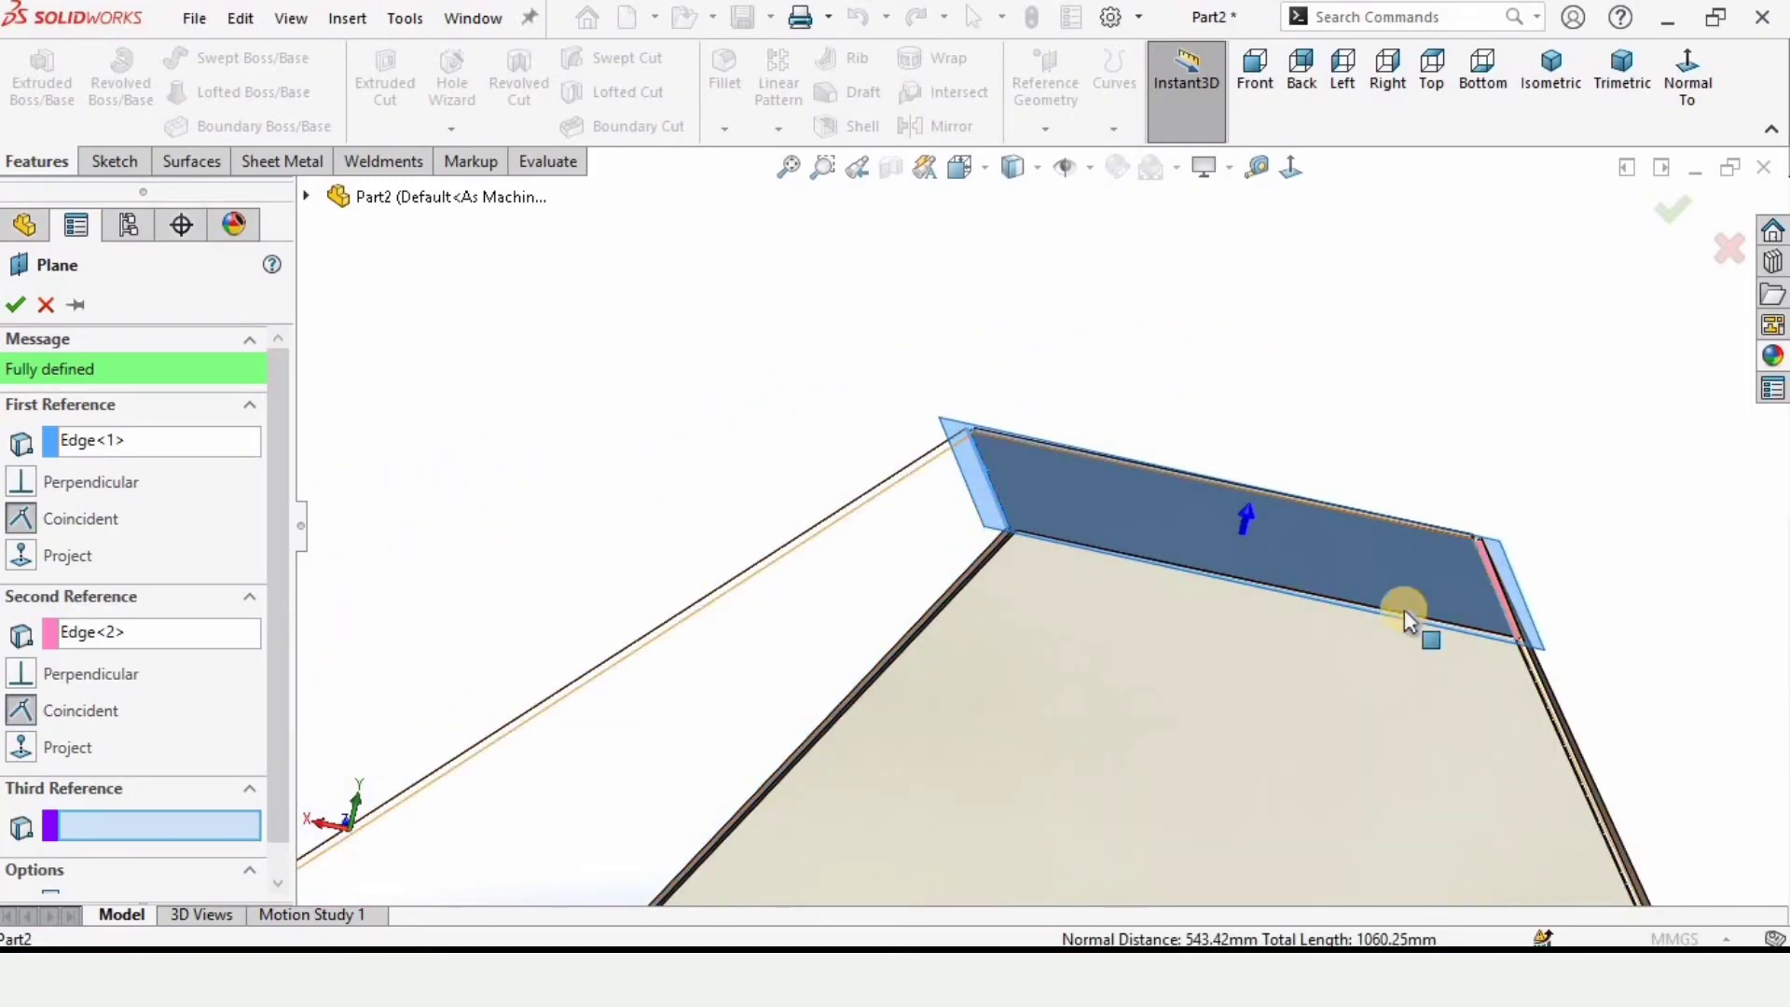
pyautogui.click(16, 305)
# Step: Sketch a center rectangle about 1060 by 778 mm on the new outlet plane, centred on the origin
pyautogui.moveTo(1039, 492); pyautogui.dragTo(1163, 718, button='middle')
pyautogui.click(1162, 714)
pyautogui.click(1261, 637)
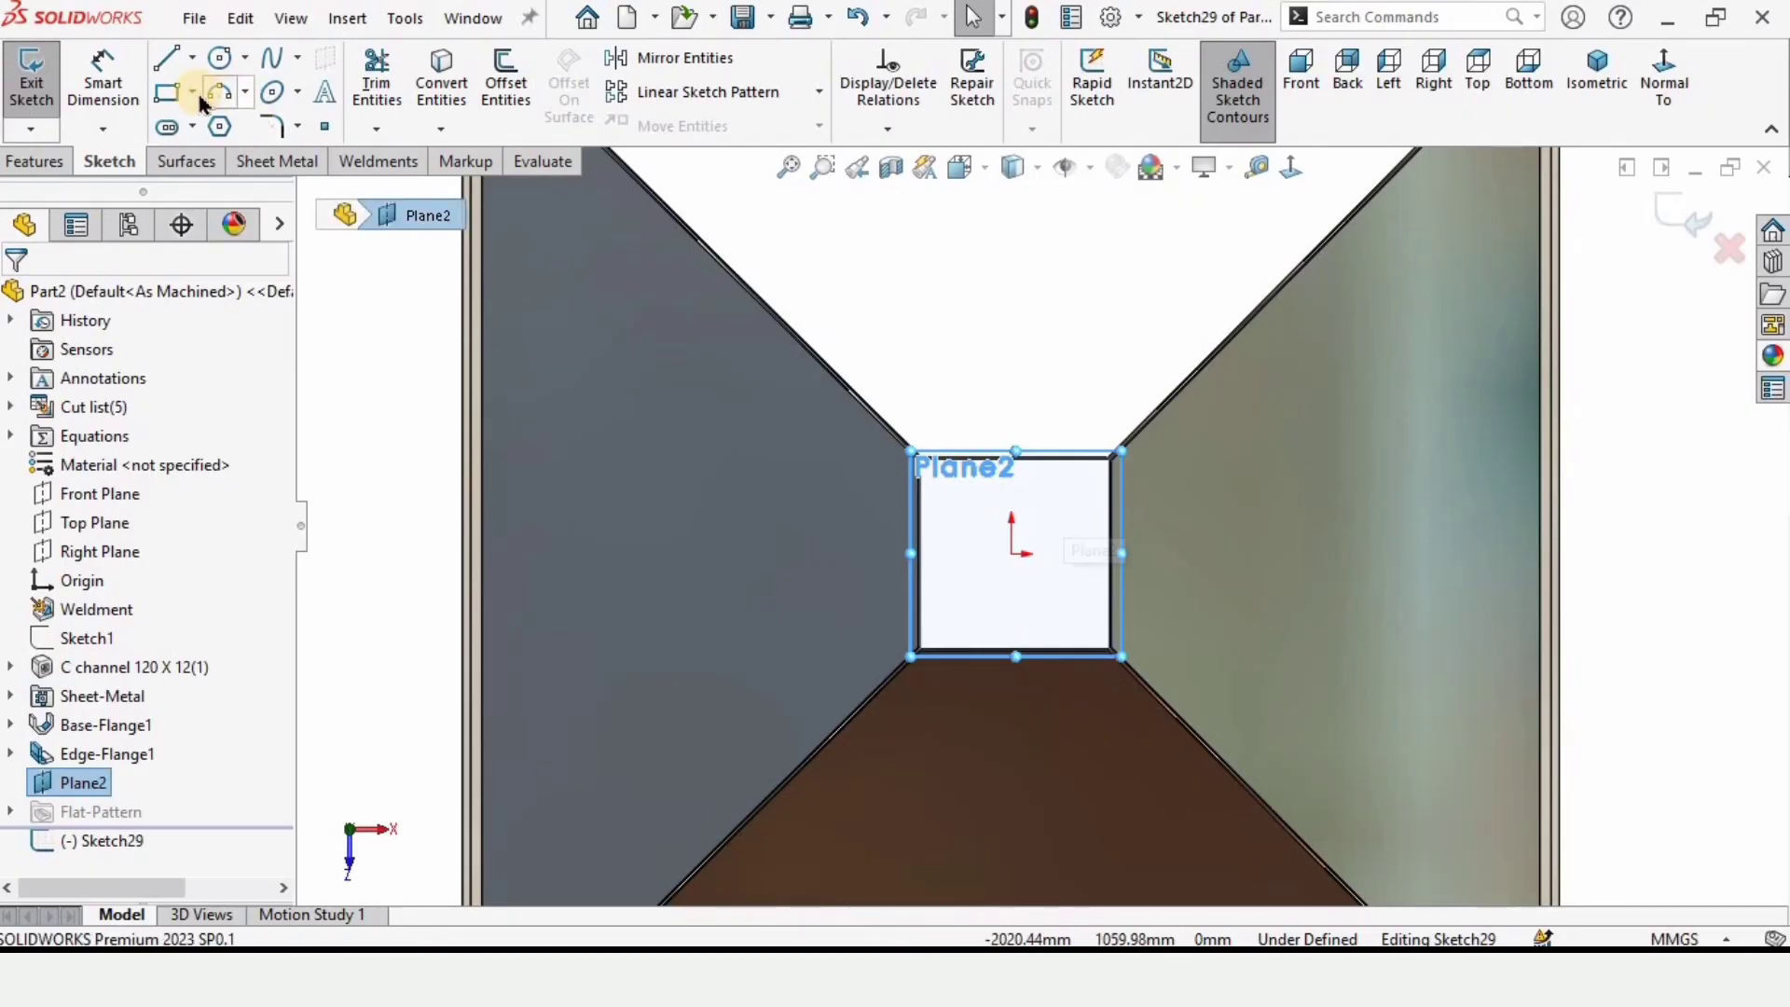
pyautogui.click(192, 92)
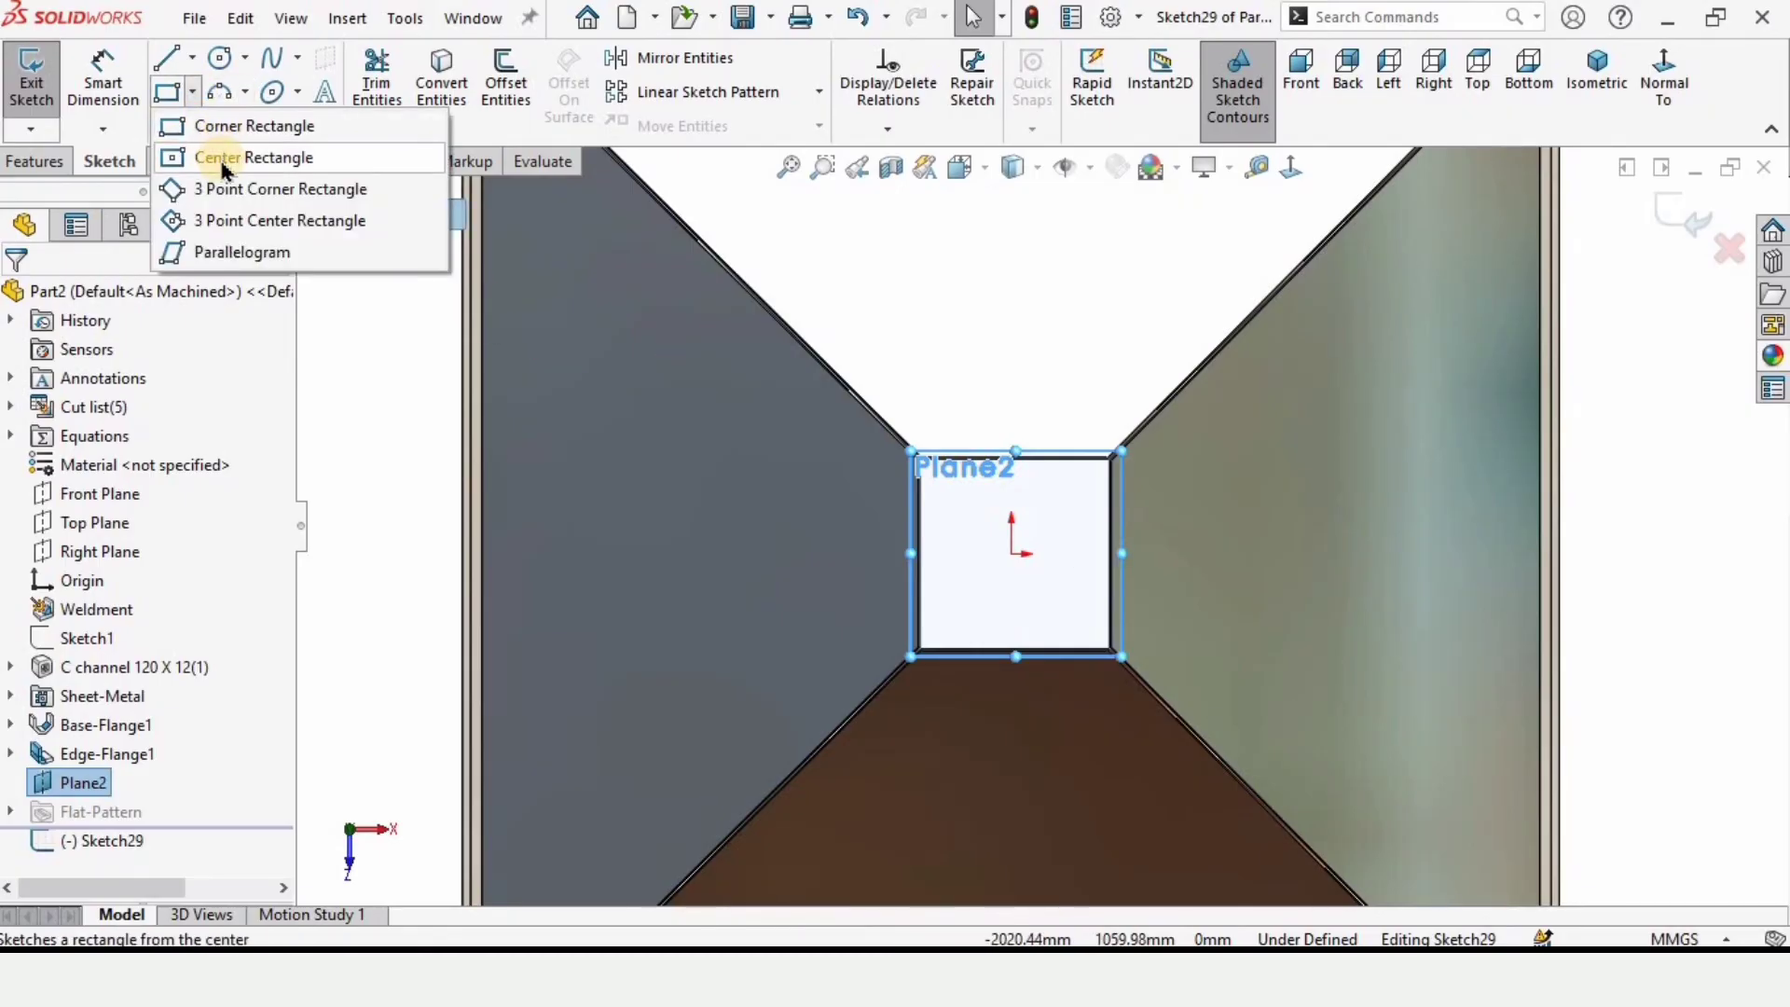
pyautogui.click(224, 158)
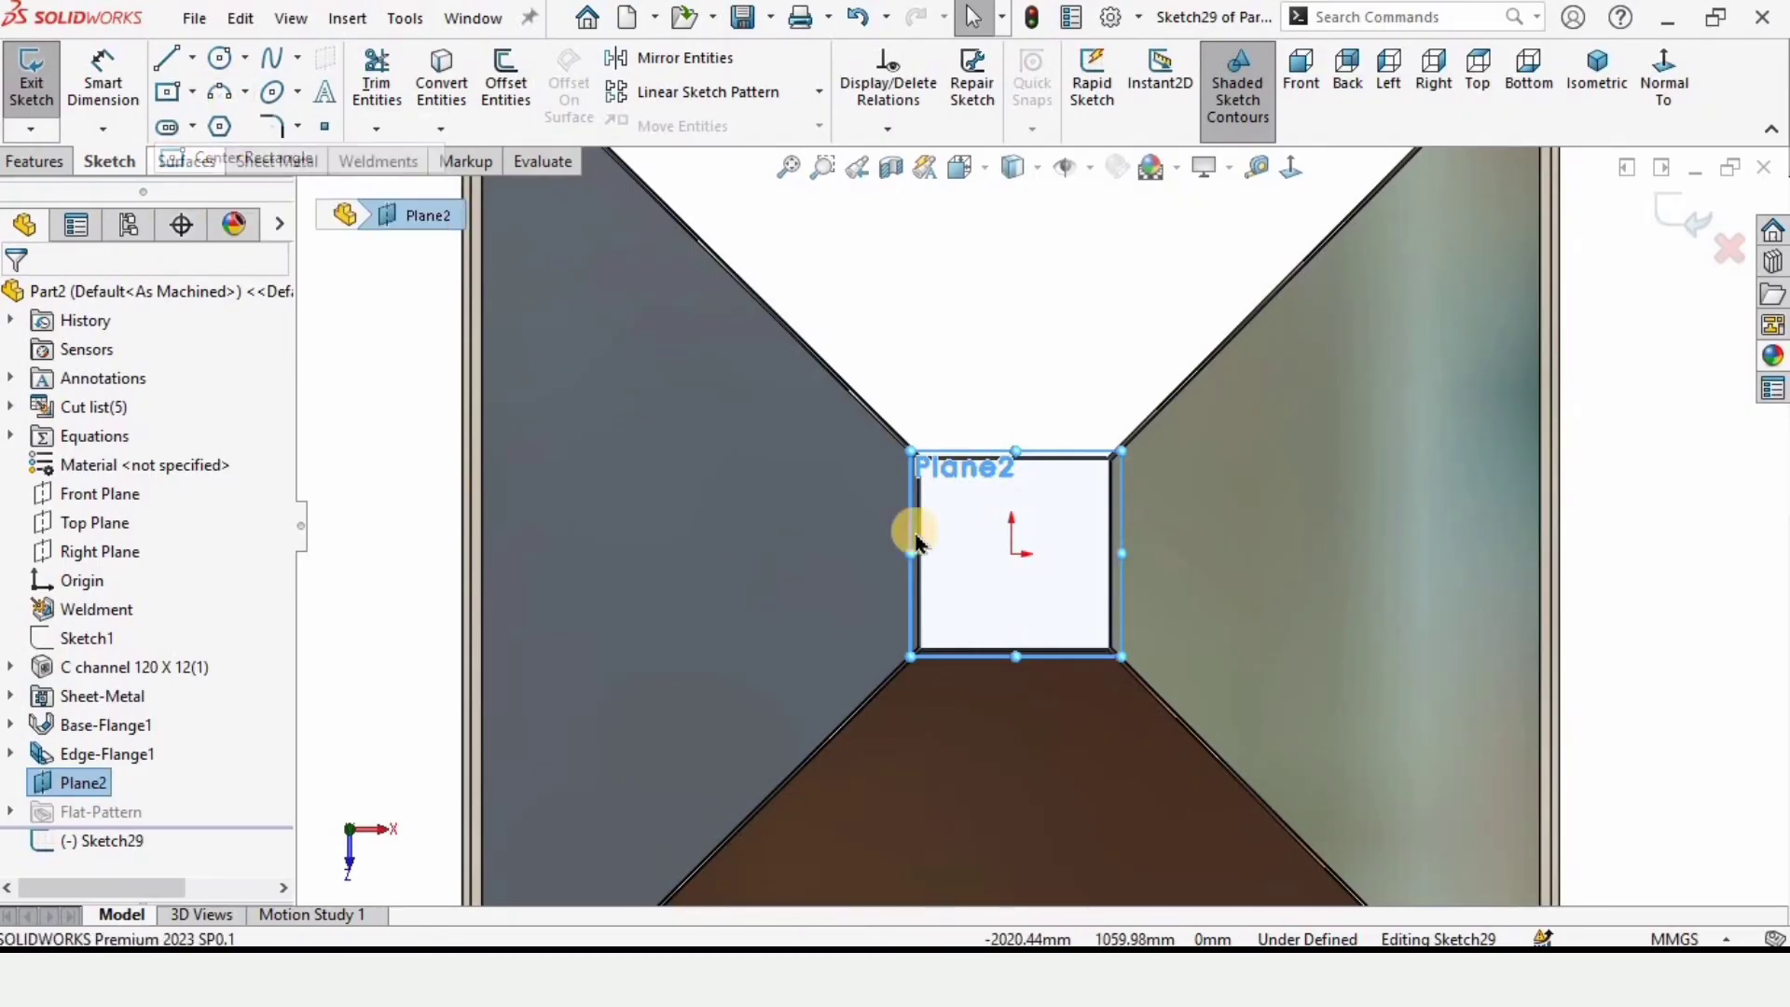
pyautogui.click(1013, 553)
pyautogui.click(824, 415)
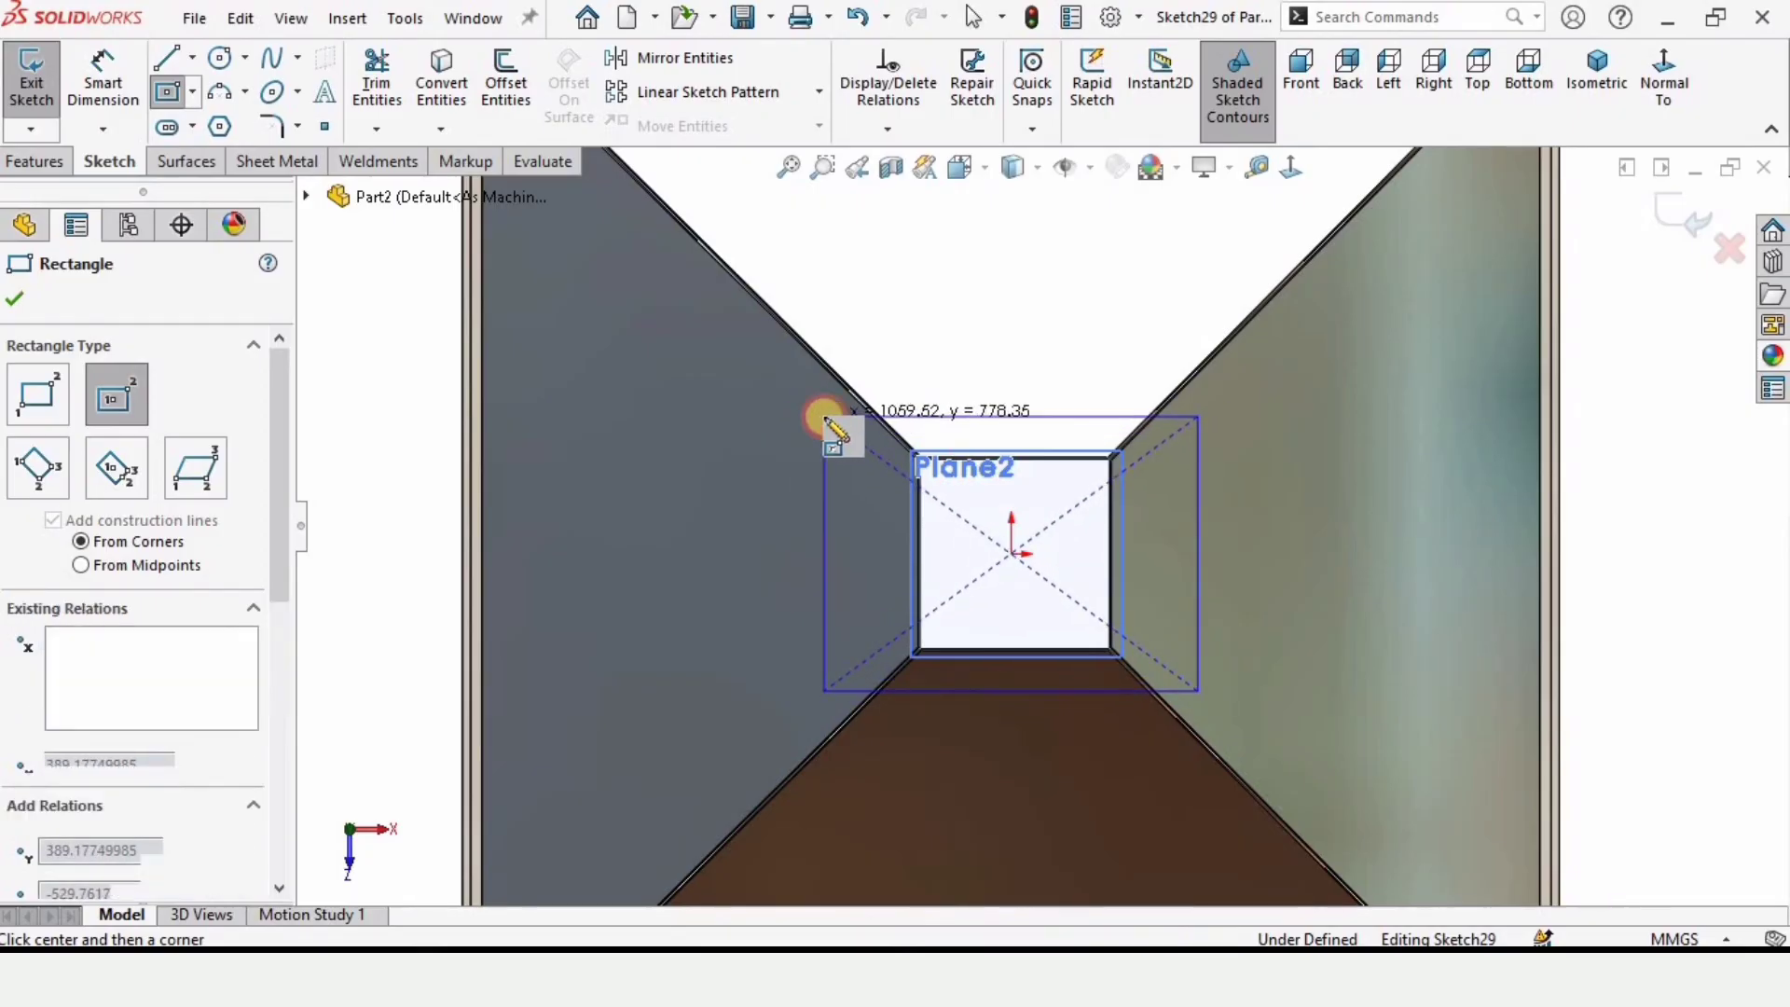
pyautogui.press('Escape')
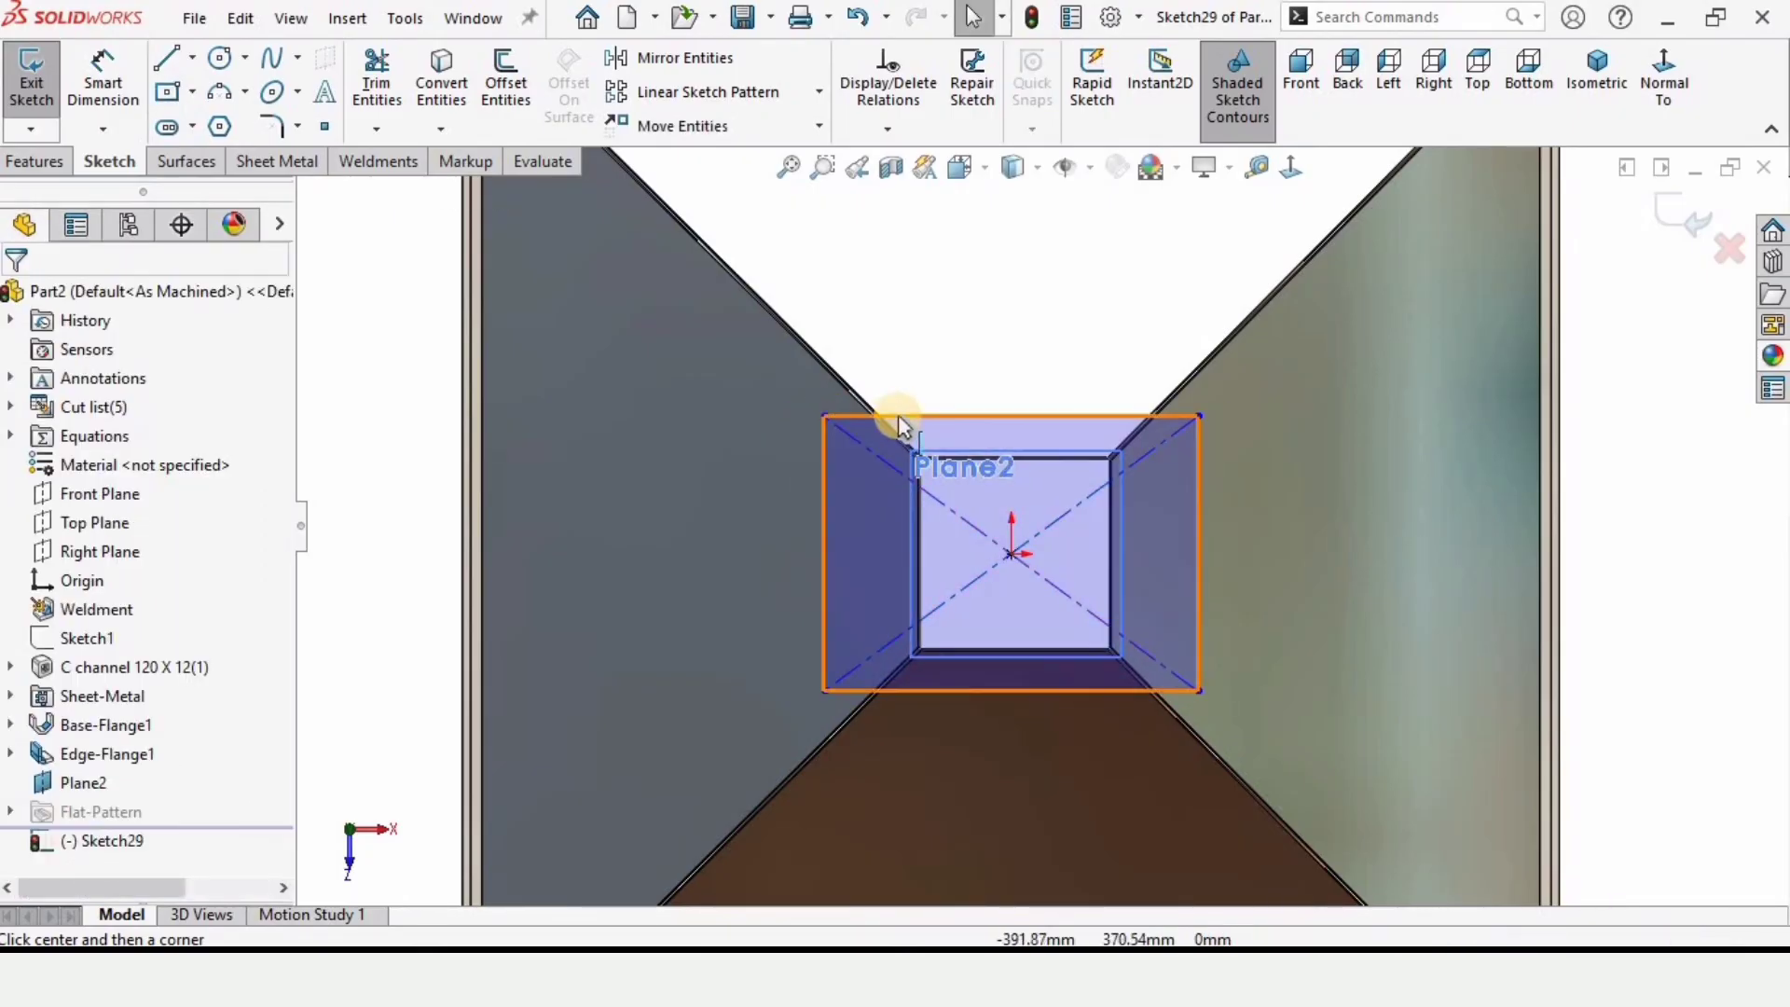
# Step: Apply an Equal relation to two adjacent sides of the rectangle so it forms a square
pyautogui.click(899, 415)
pyautogui.keyDown('ctrl'); pyautogui.click(827, 480); pyautogui.keyUp('ctrl')
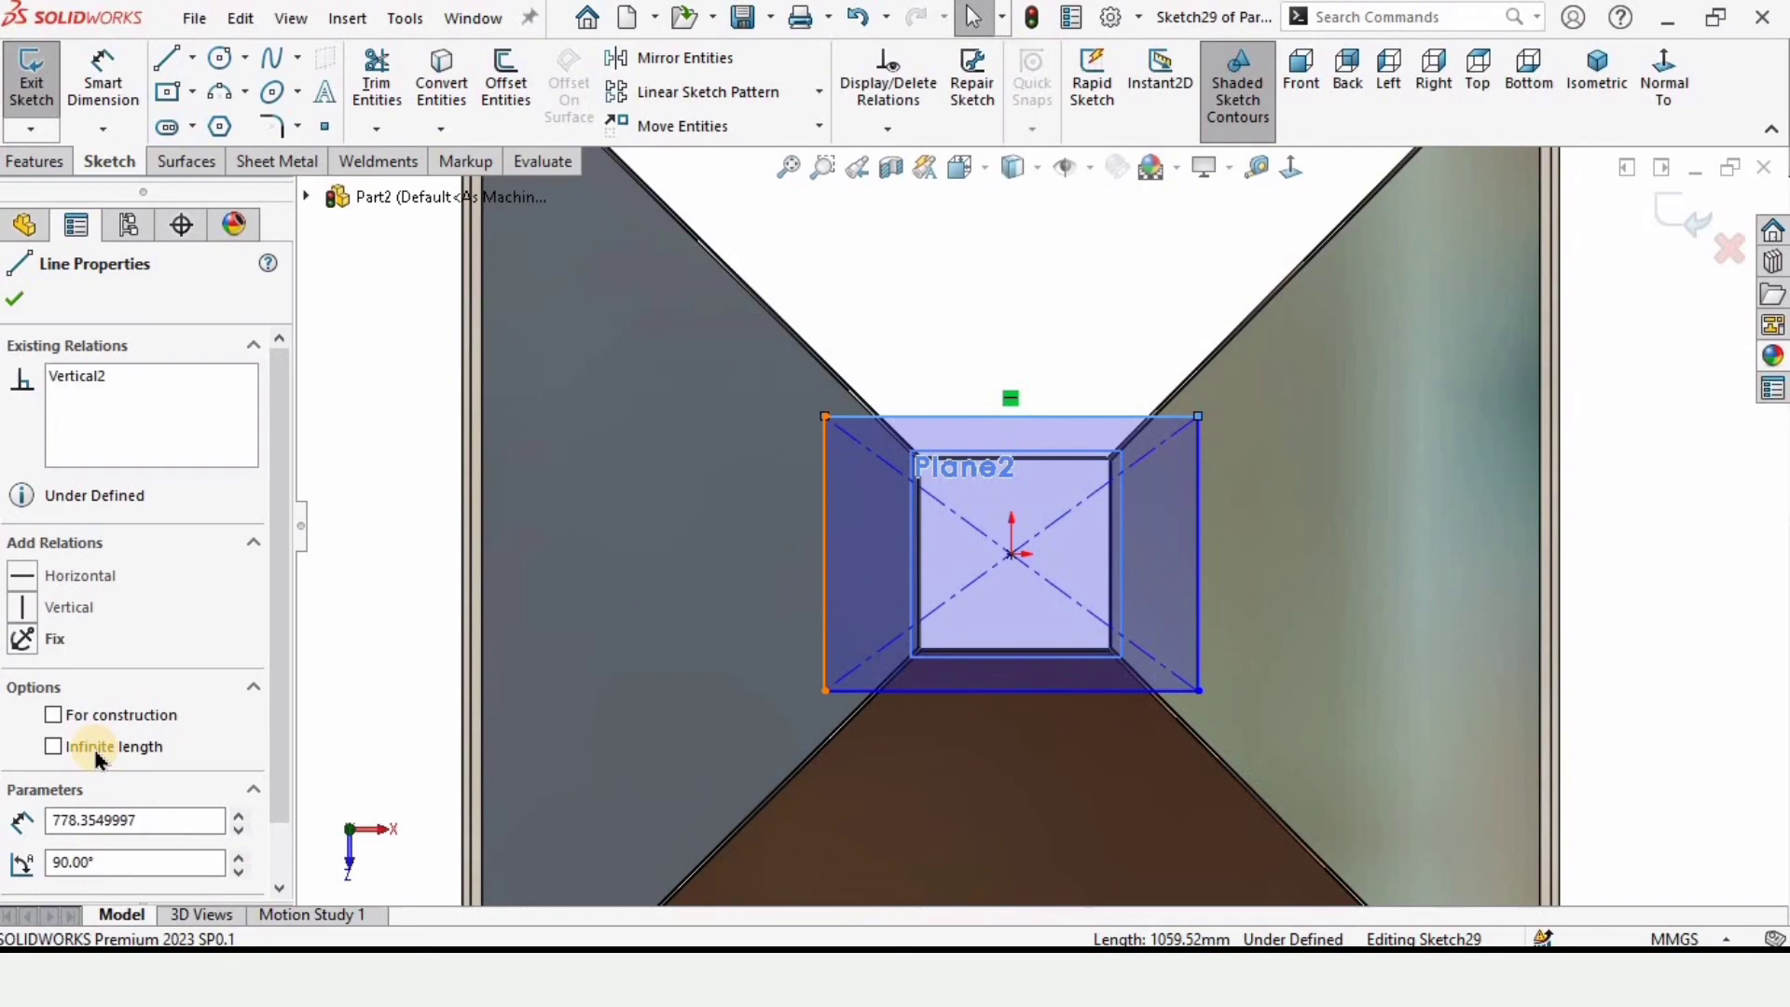
pyautogui.click(73, 884)
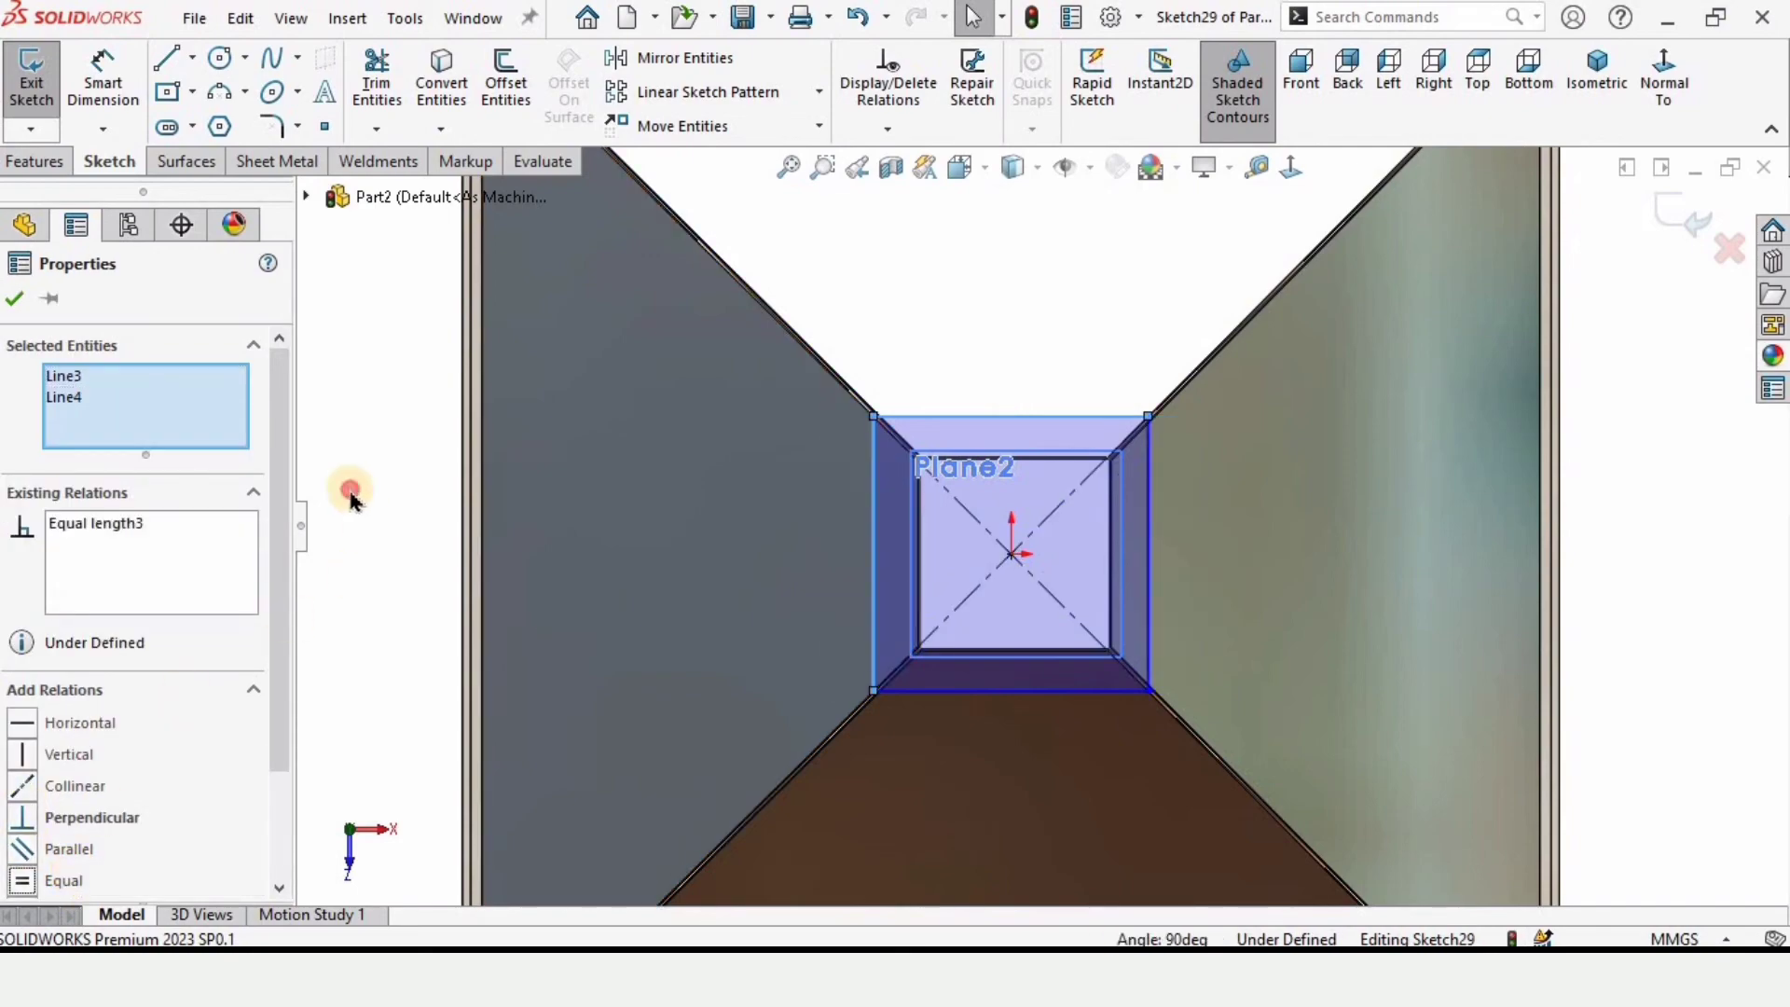
pyautogui.click(626, 408)
# Step: Dimension the square's upper side at 760 mm
pyautogui.press('d')
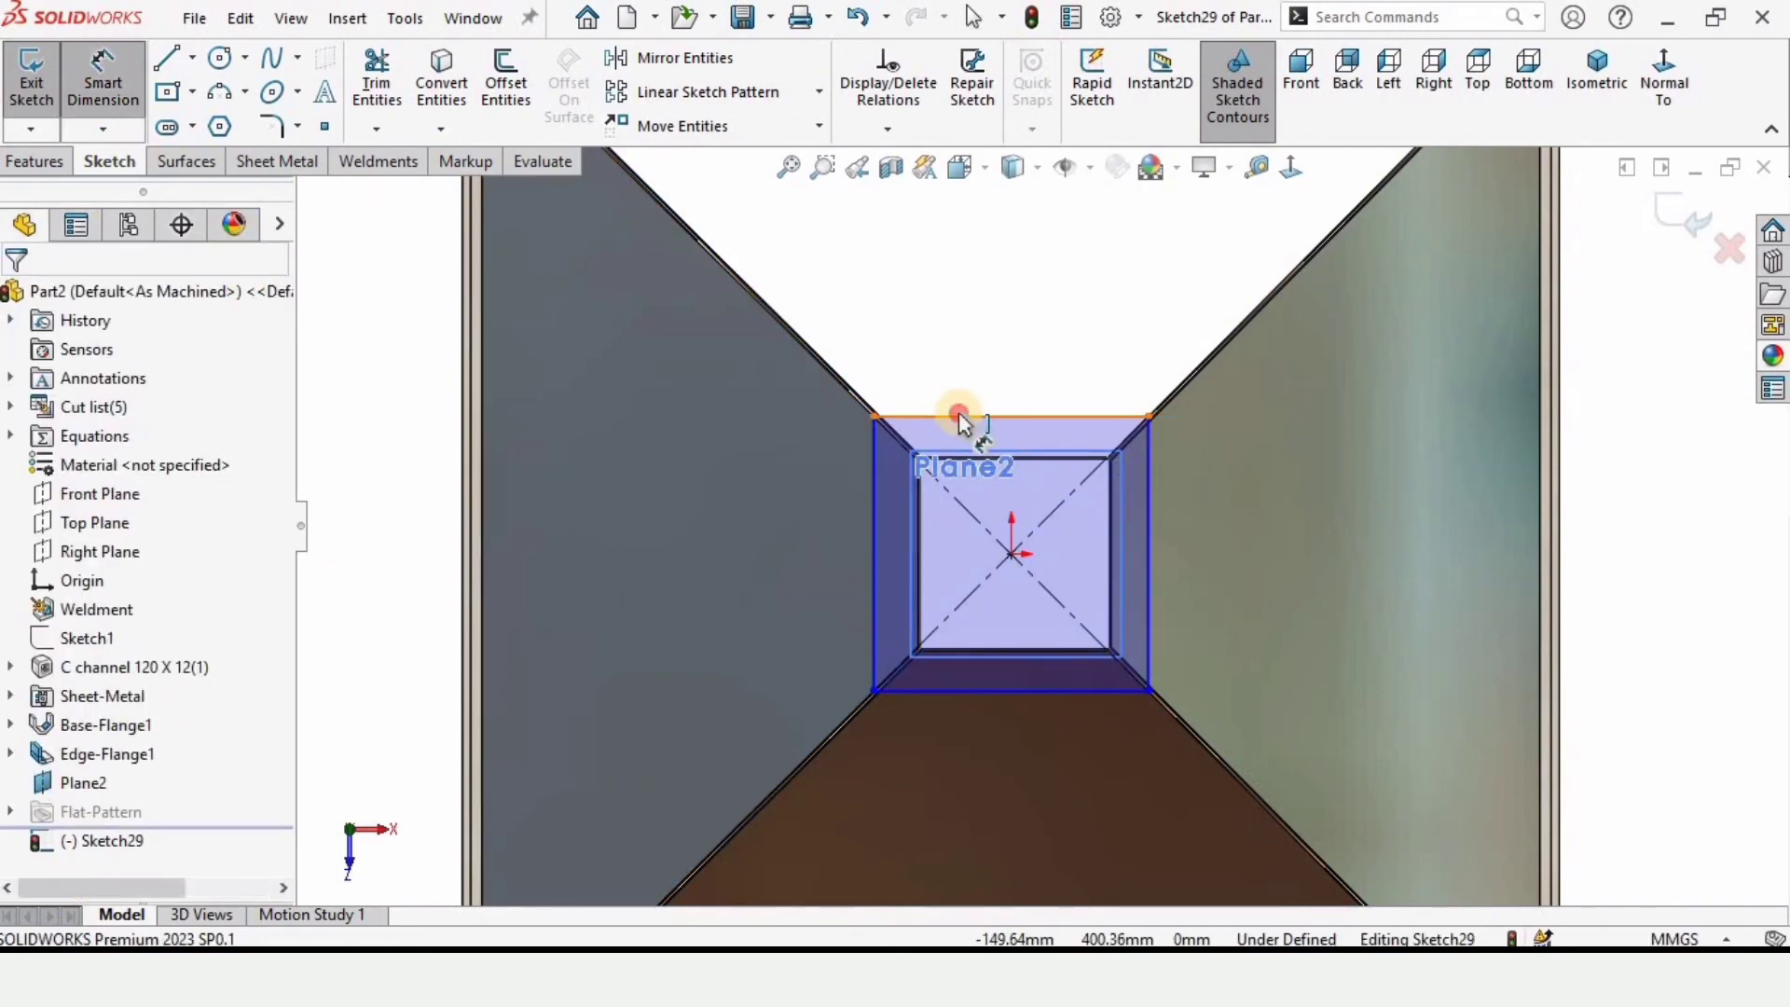
pyautogui.click(961, 420)
pyautogui.click(960, 403)
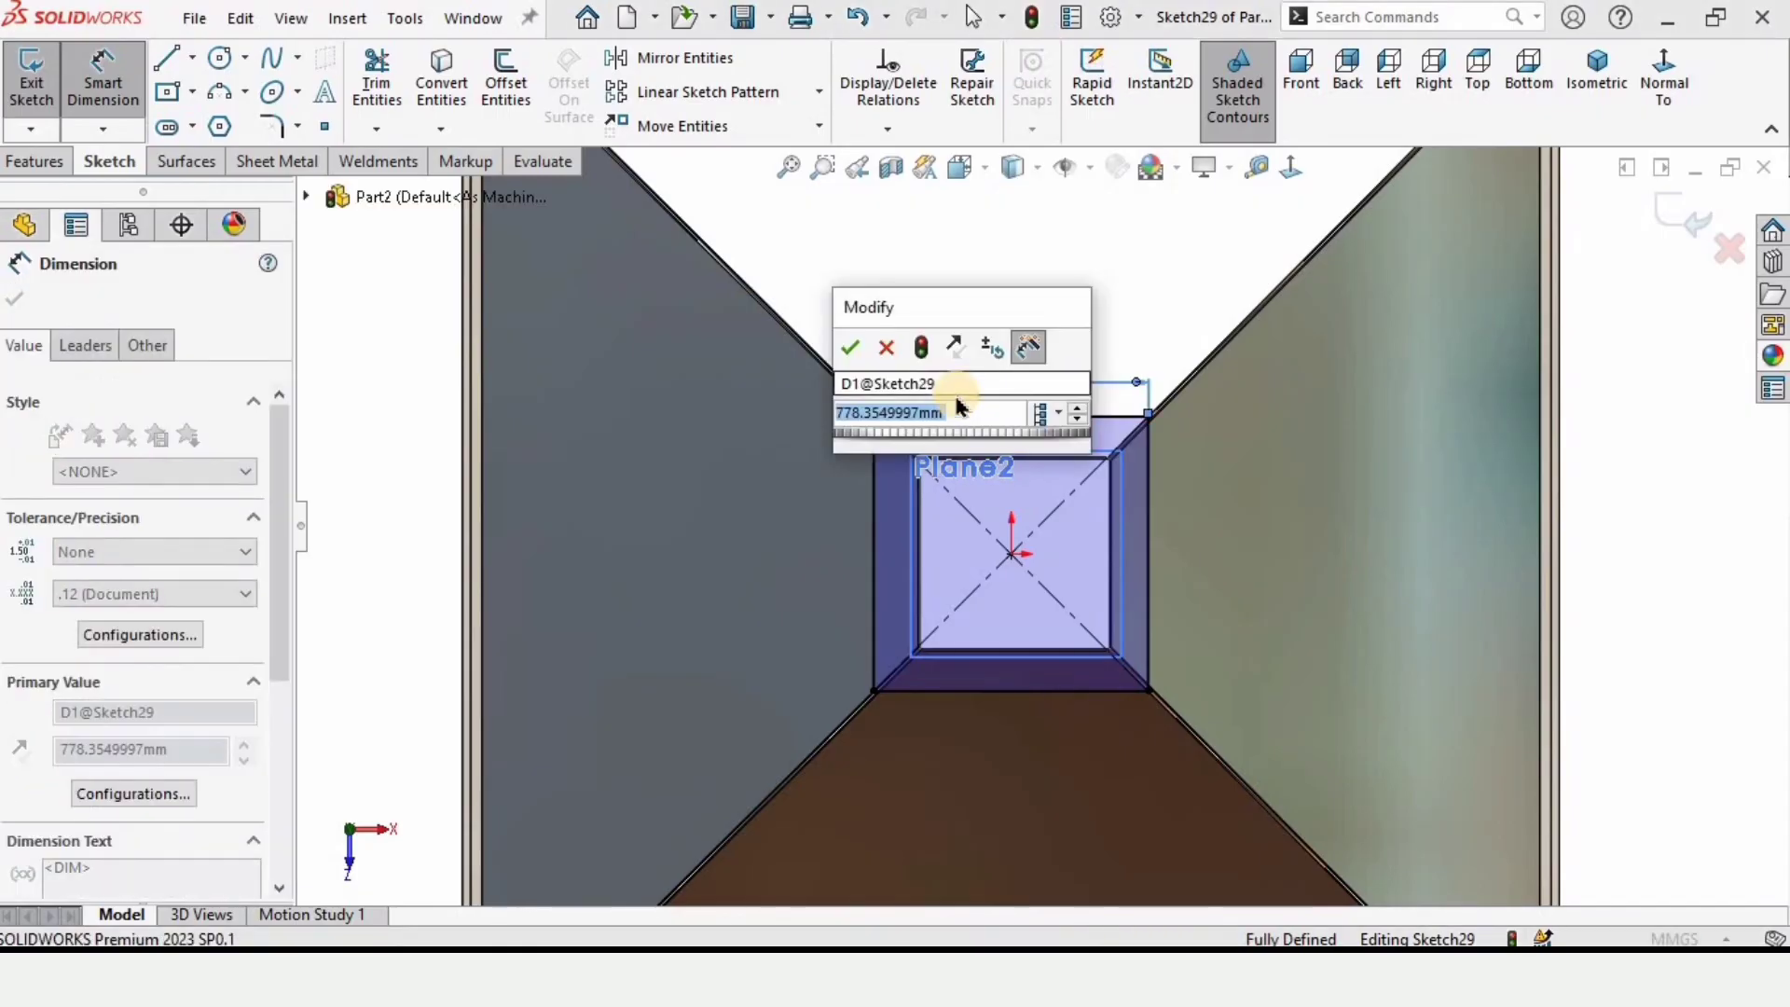
pyautogui.write('80')
pyautogui.press('Escape')
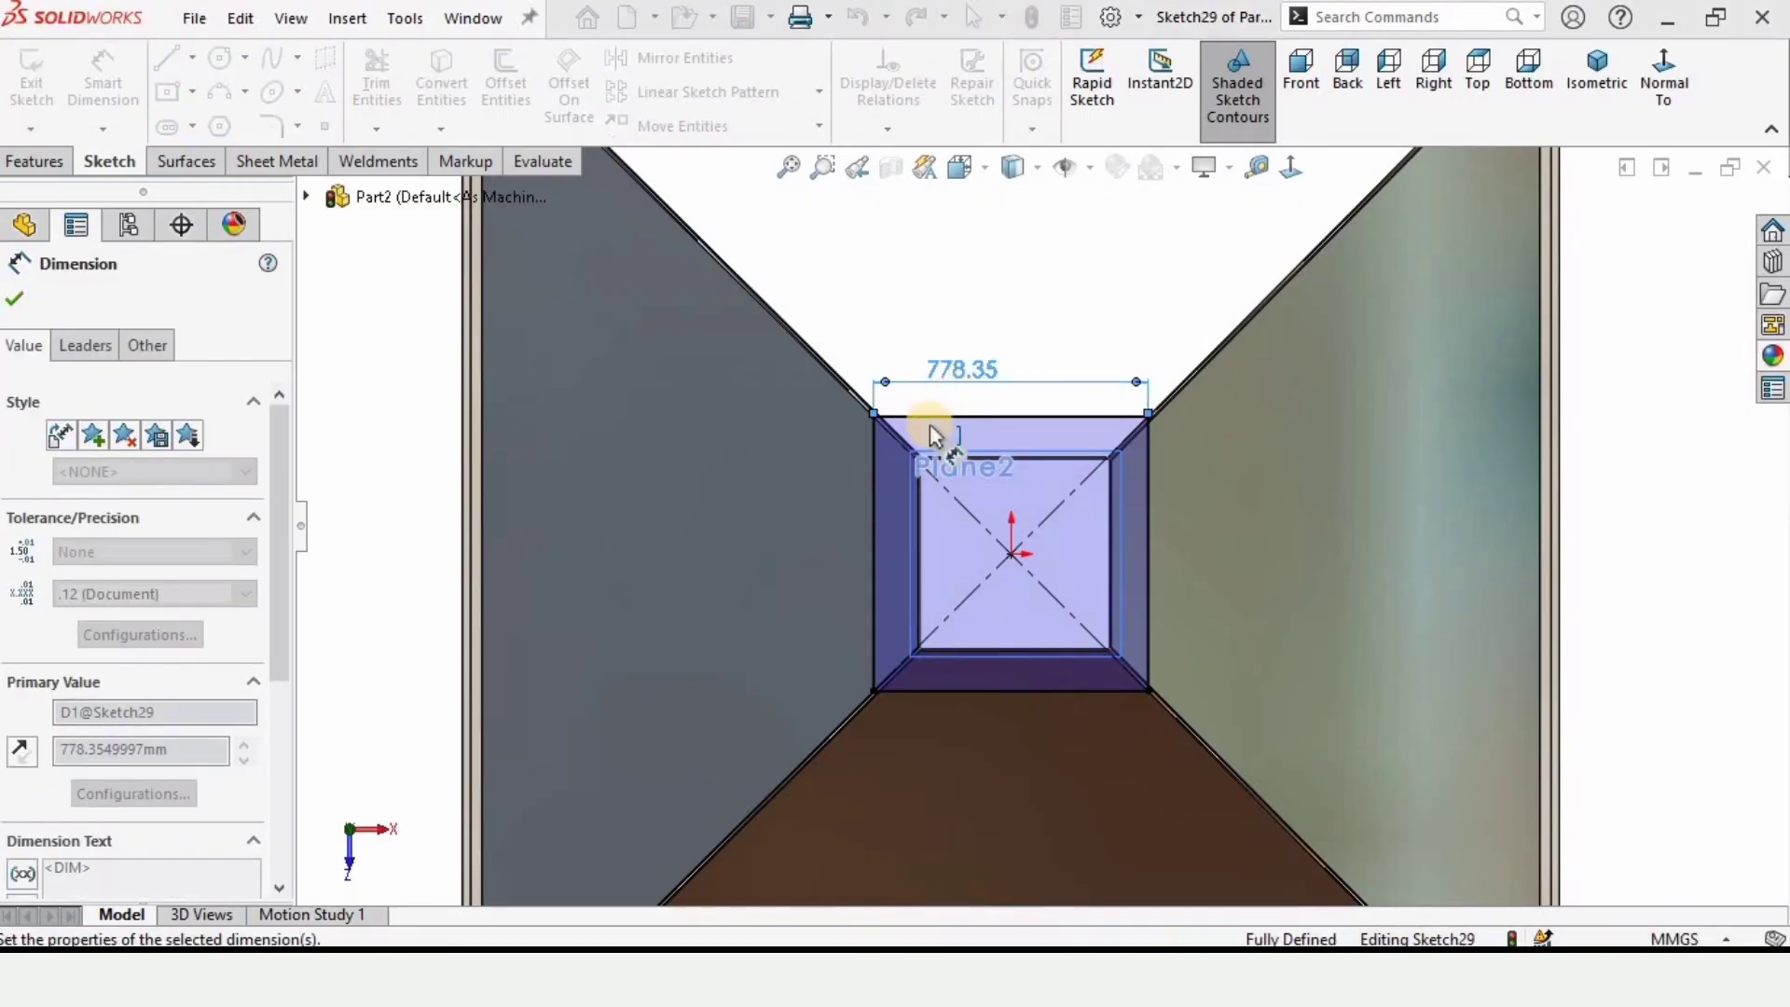
pyautogui.press('Return')
pyautogui.scroll(-2, 993, 485)
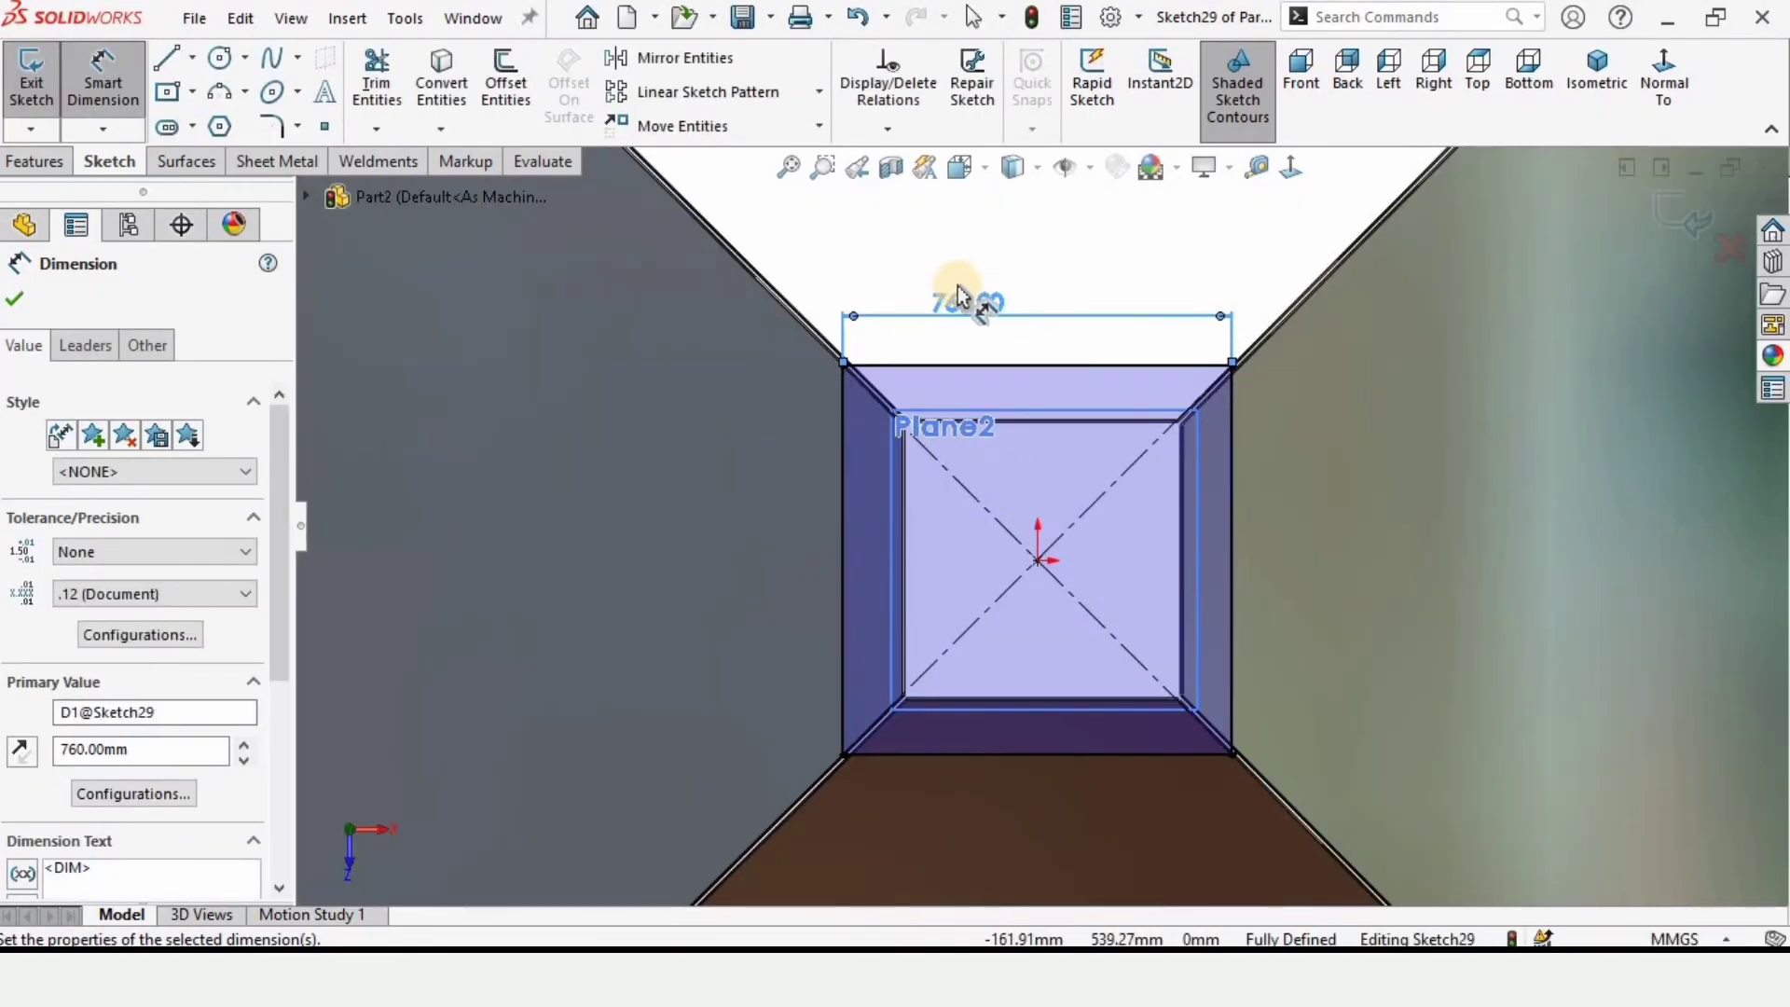
# Step: Extrude the square as a blind 6 mm plate pointing outward from the hopper's outlet
pyautogui.click(24, 227)
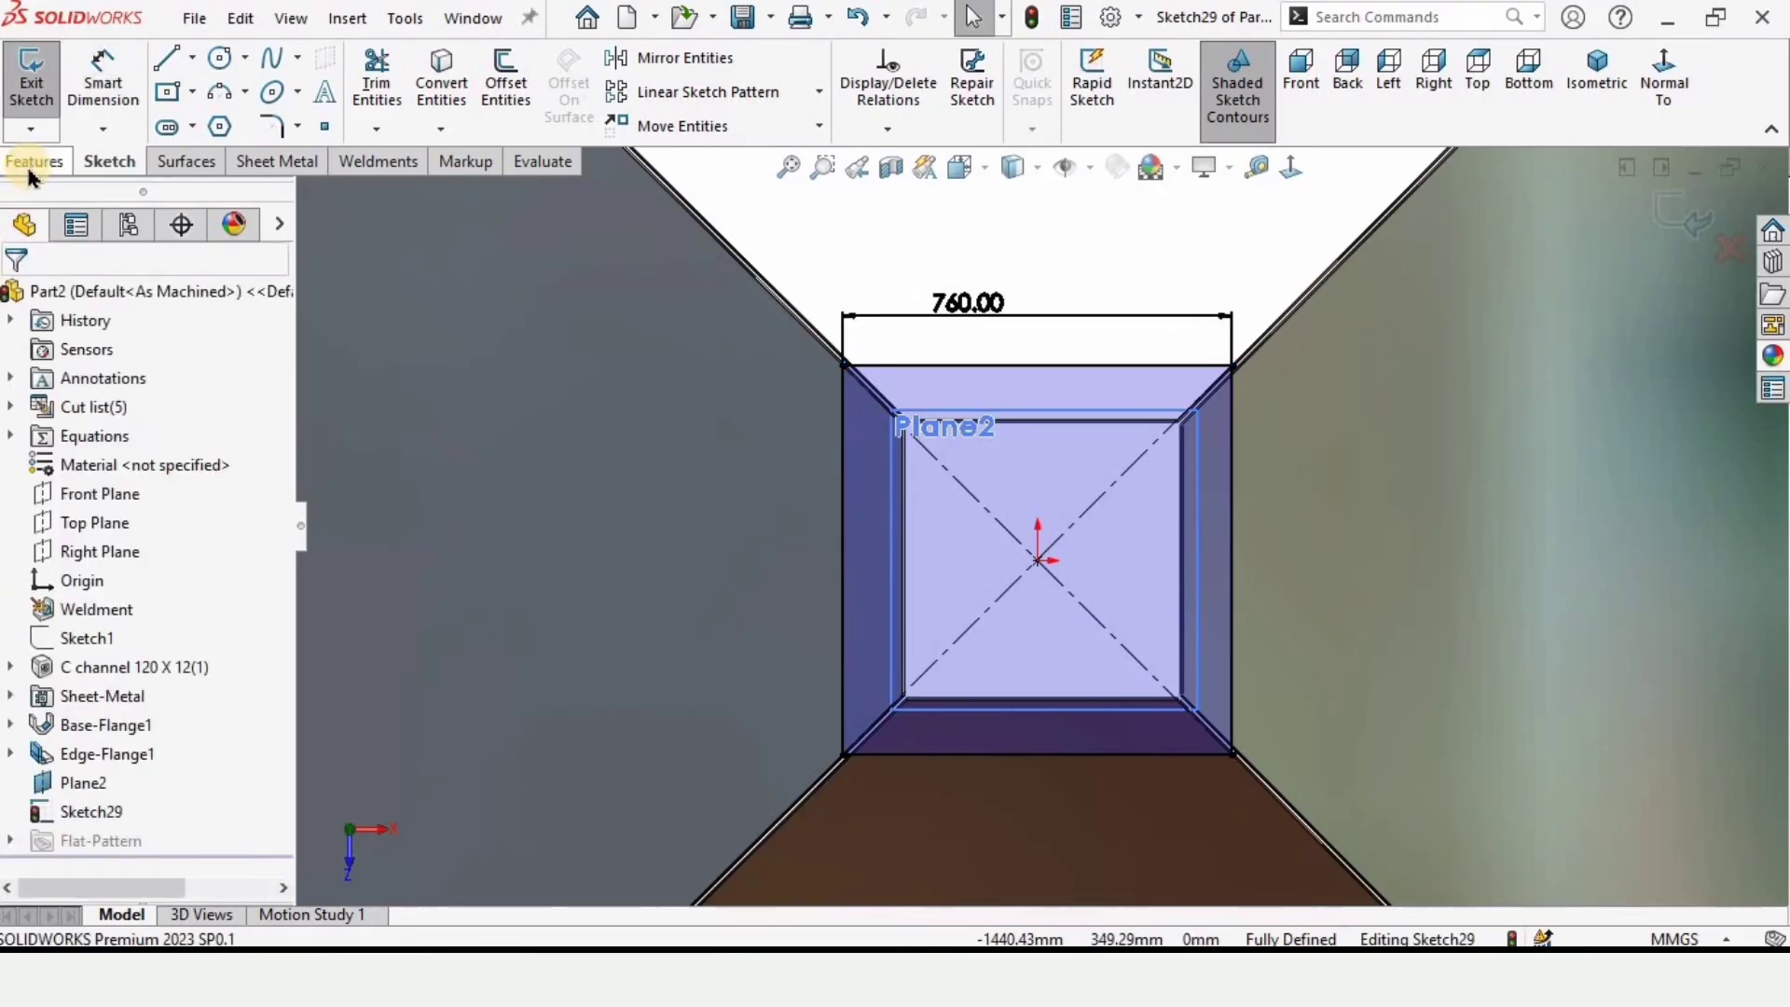
pyautogui.click(35, 160)
pyautogui.click(57, 90)
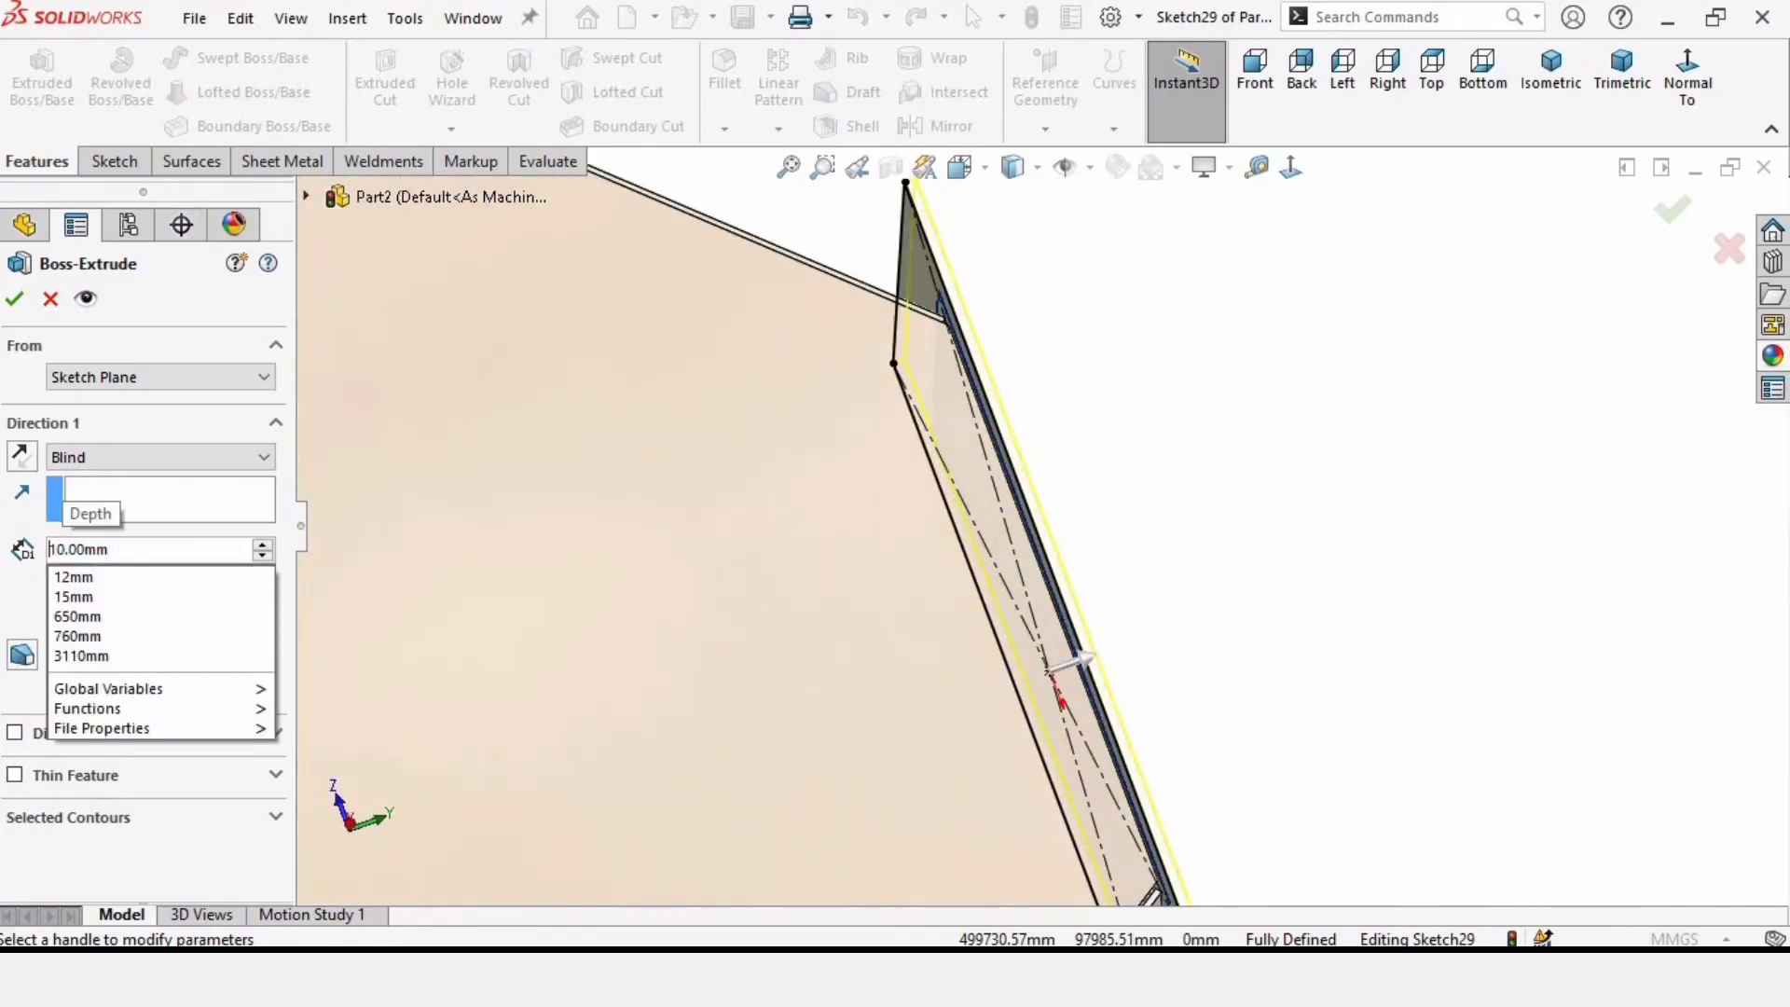
pyautogui.write('6')
pyautogui.press('Return')
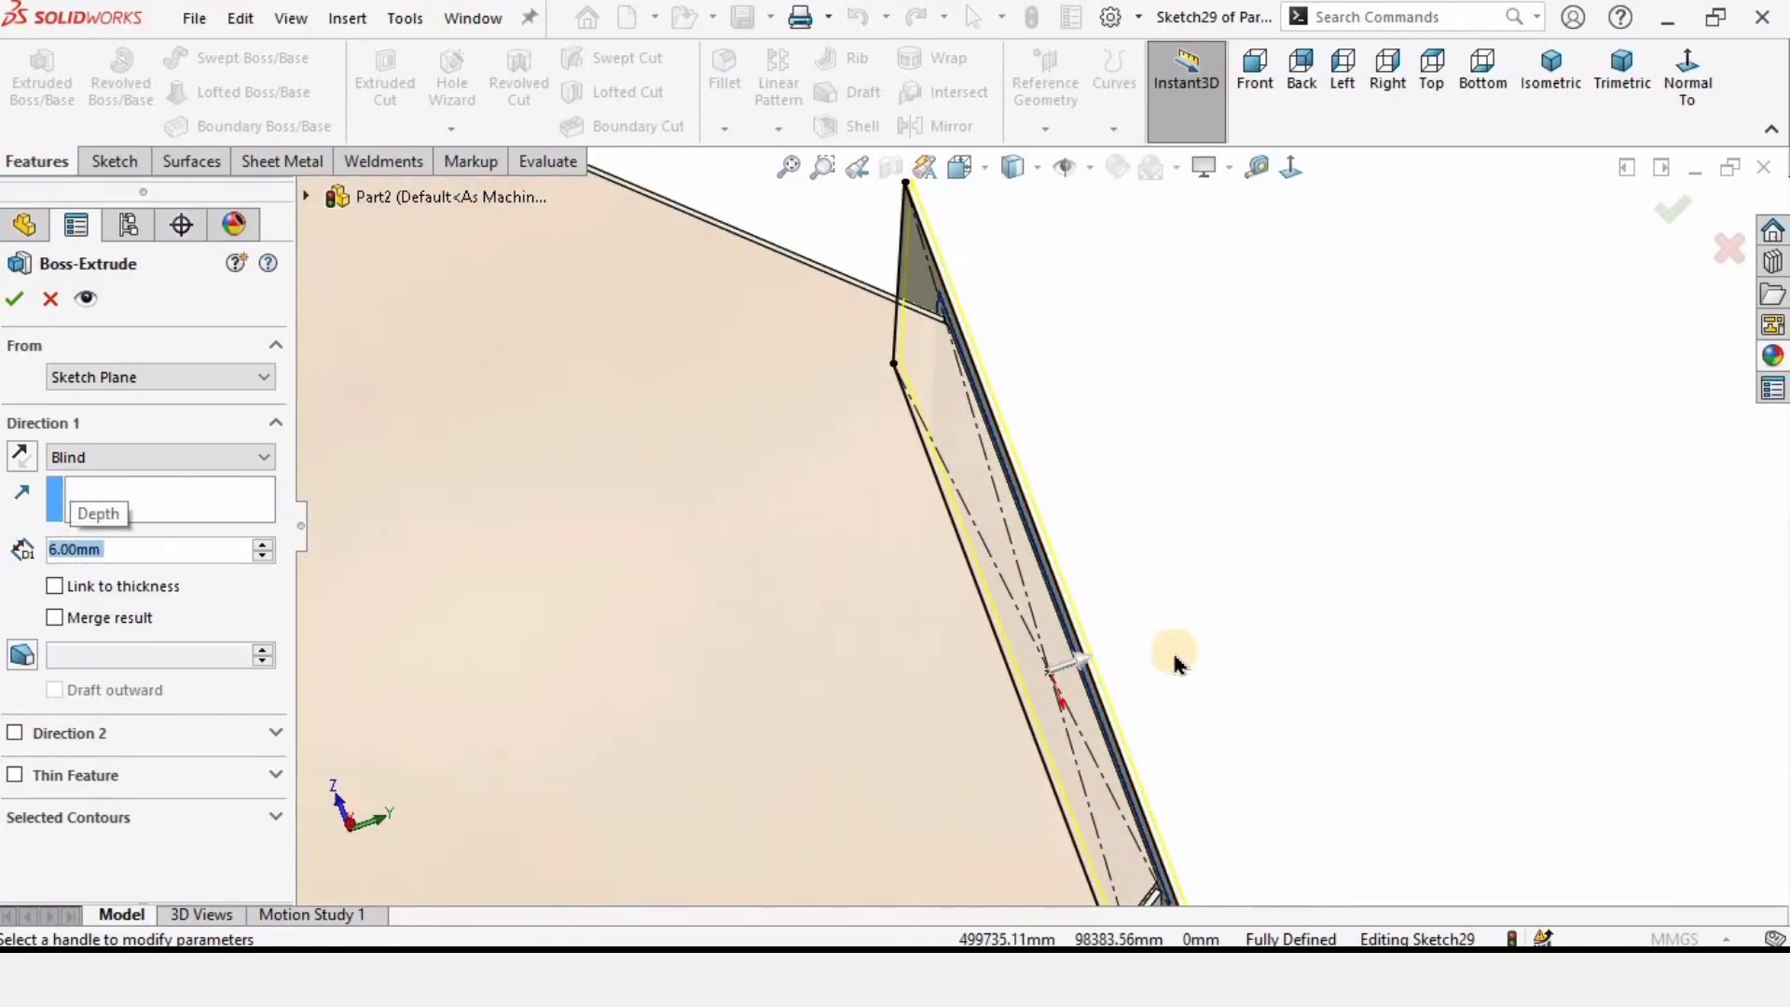
pyautogui.moveTo(1175, 662); pyautogui.dragTo(933, 396, button='middle')
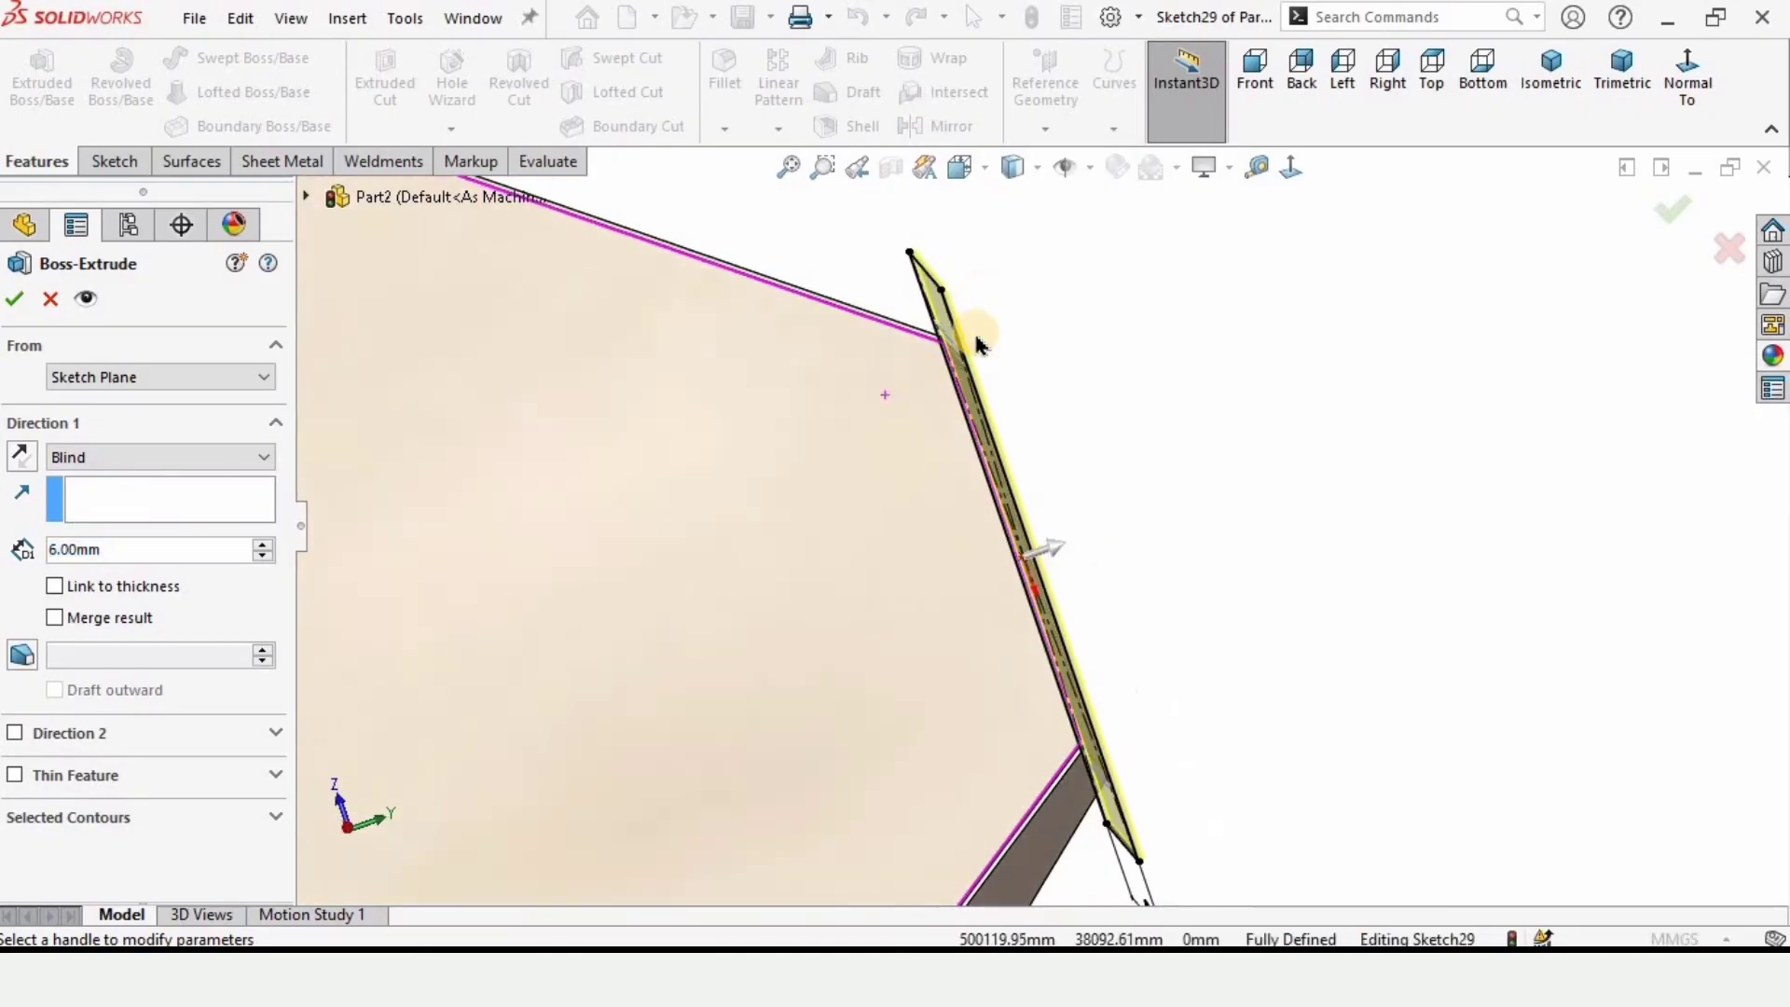
pyautogui.click(23, 469)
pyautogui.moveTo(1071, 311); pyautogui.dragTo(799, 268, button='middle')
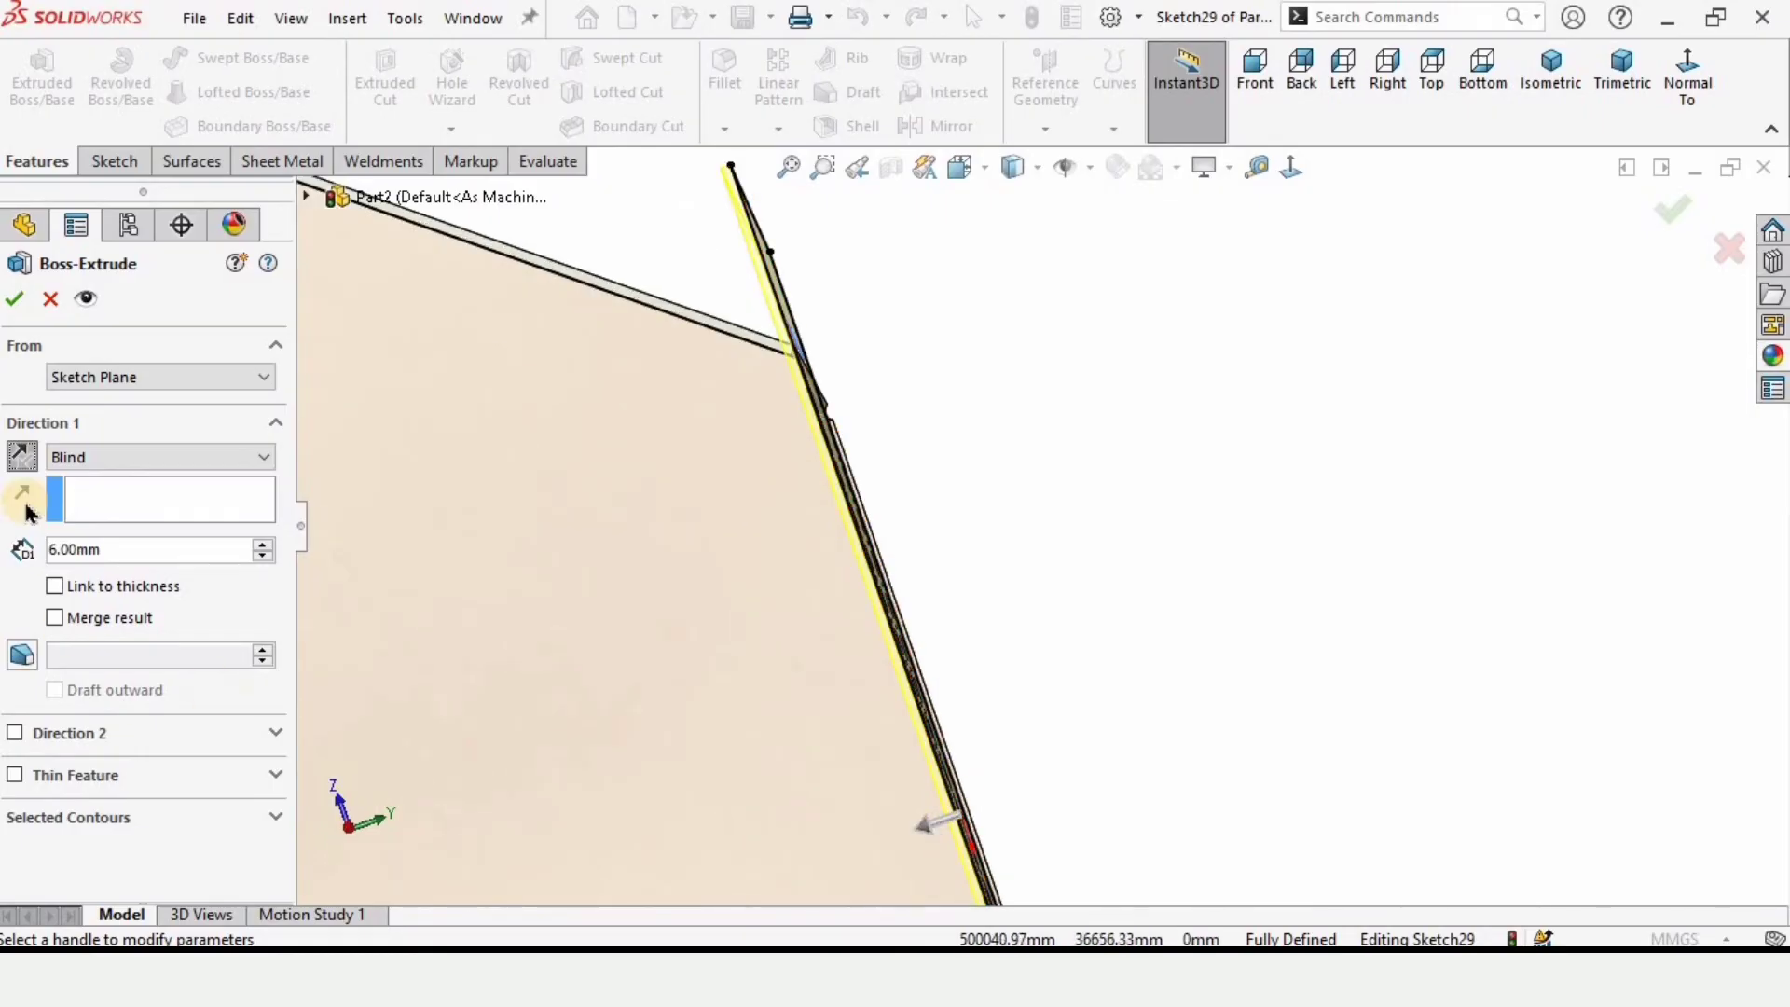
pyautogui.click(936, 821)
pyautogui.moveTo(1087, 645); pyautogui.dragTo(650, 555, button='middle')
pyautogui.click(17, 303)
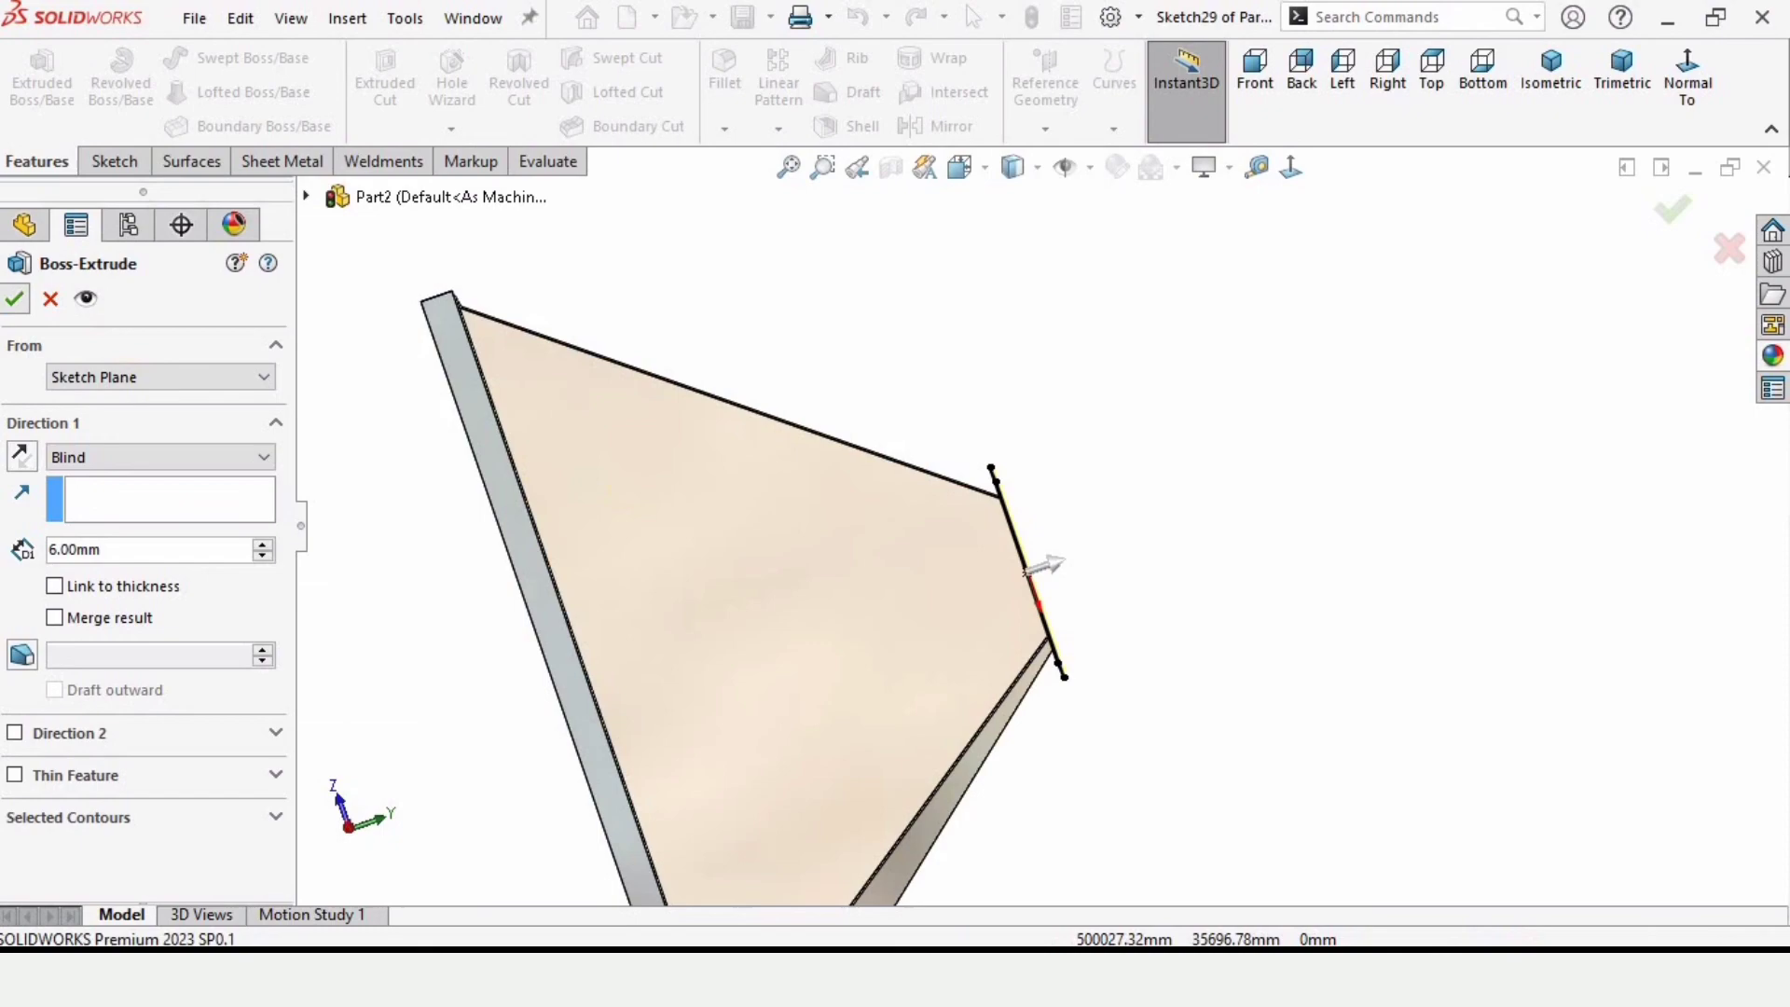
# Step: Sketch a corner rectangle about 540 by 531 mm on the plate's inner face, matching the edges of the hopper's outlet opening
pyautogui.moveTo(792, 533); pyautogui.dragTo(920, 548, button='middle')
pyautogui.scroll(5, 839, 539)
pyautogui.scroll(-6, 652, 503)
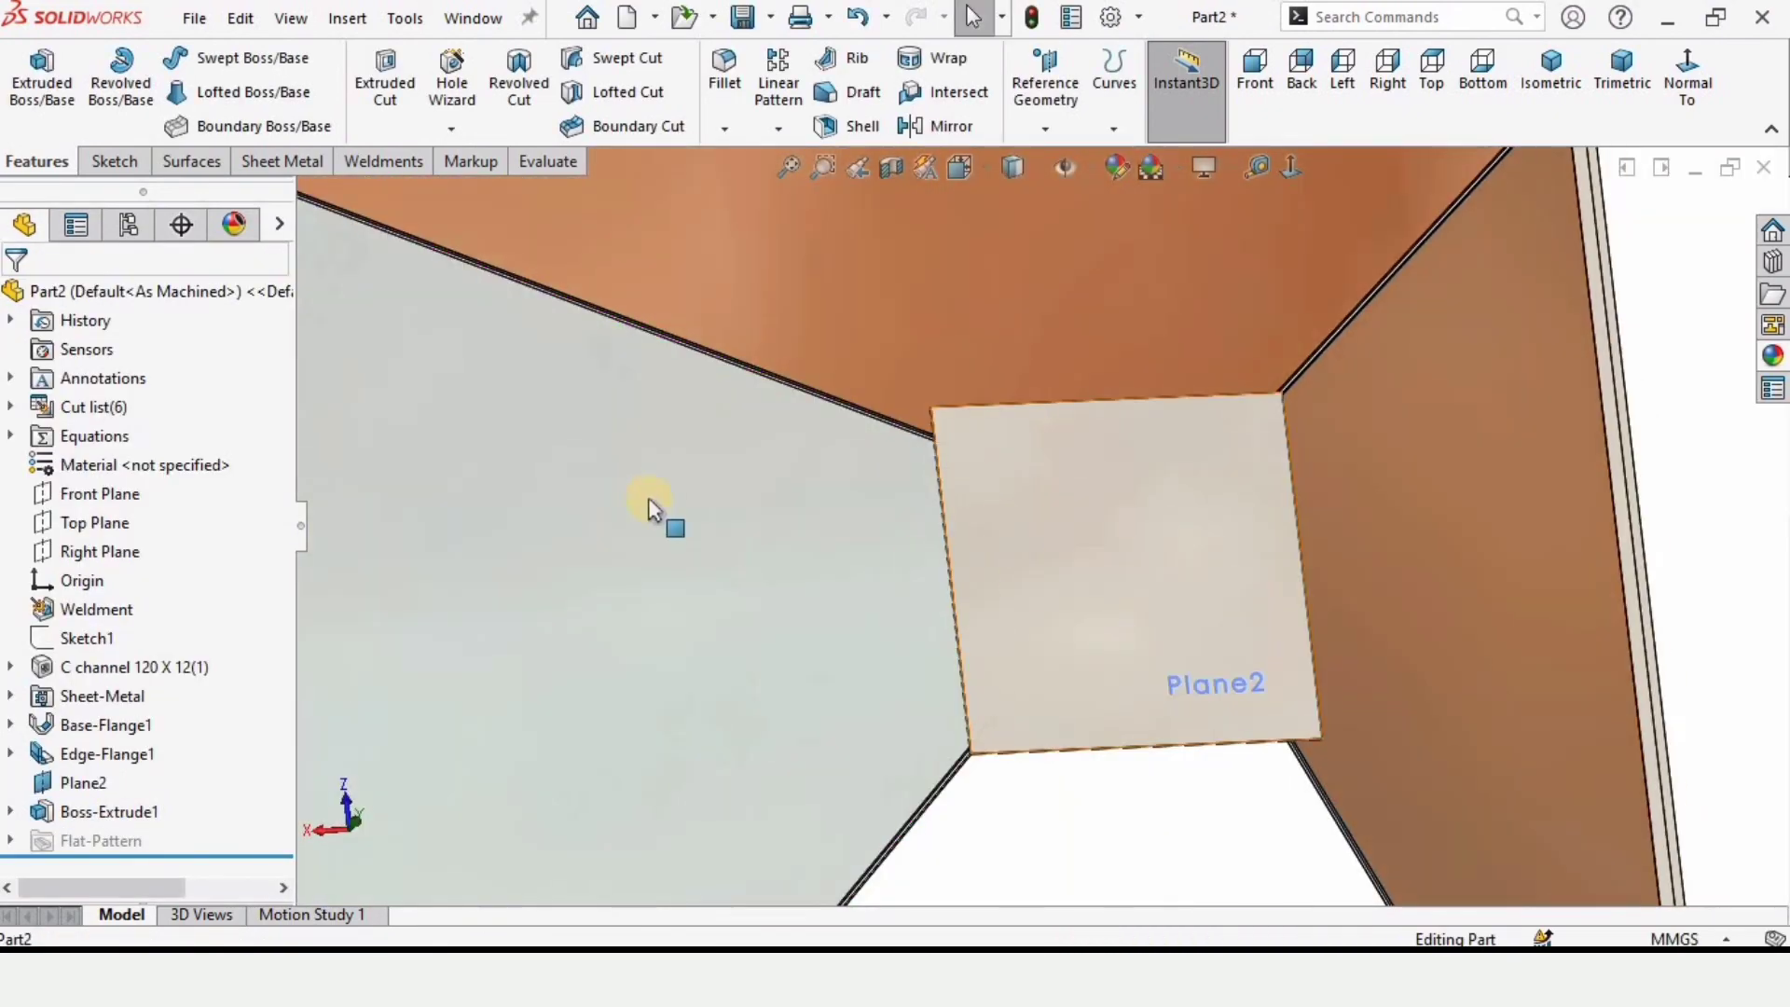
pyautogui.moveTo(631, 520)
pyautogui.mouseDown(button='middle')
pyautogui.moveTo(871, 420)
pyautogui.moveTo(913, 657)
pyautogui.moveTo(1088, 488)
pyautogui.mouseUp(button='middle')
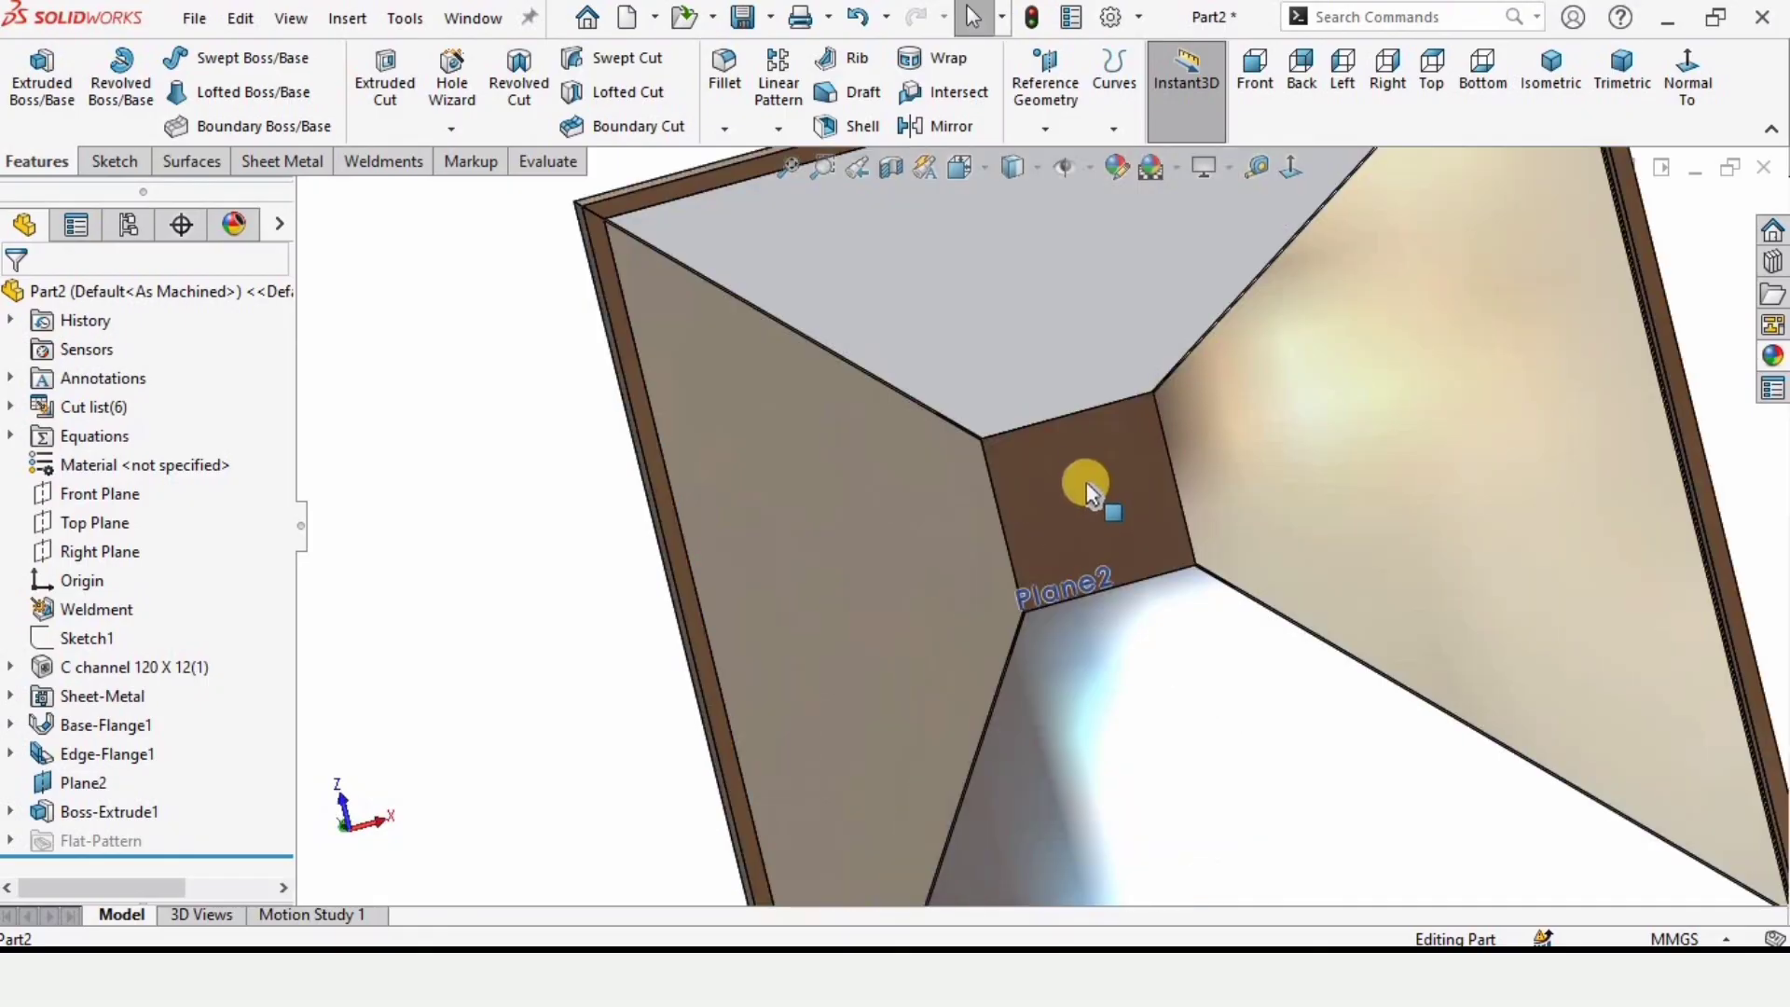
pyautogui.click(1088, 488)
pyautogui.click(1171, 407)
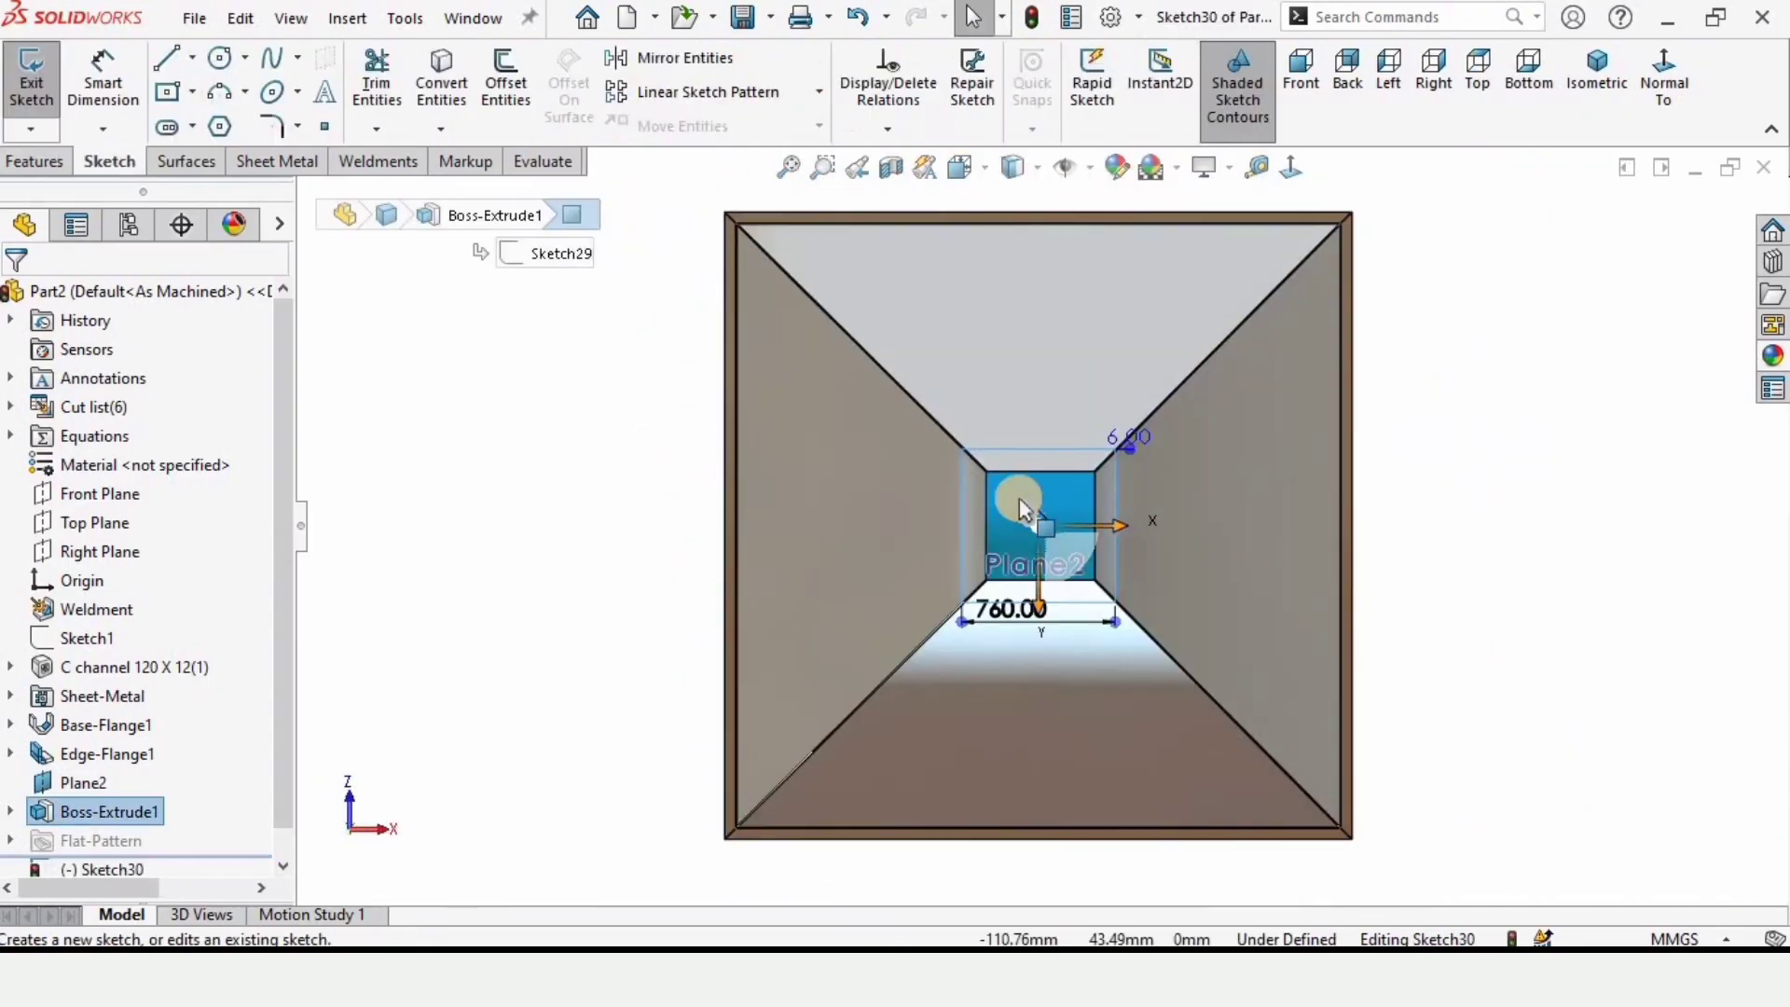
pyautogui.scroll(5, 1020, 496)
pyautogui.click(192, 91)
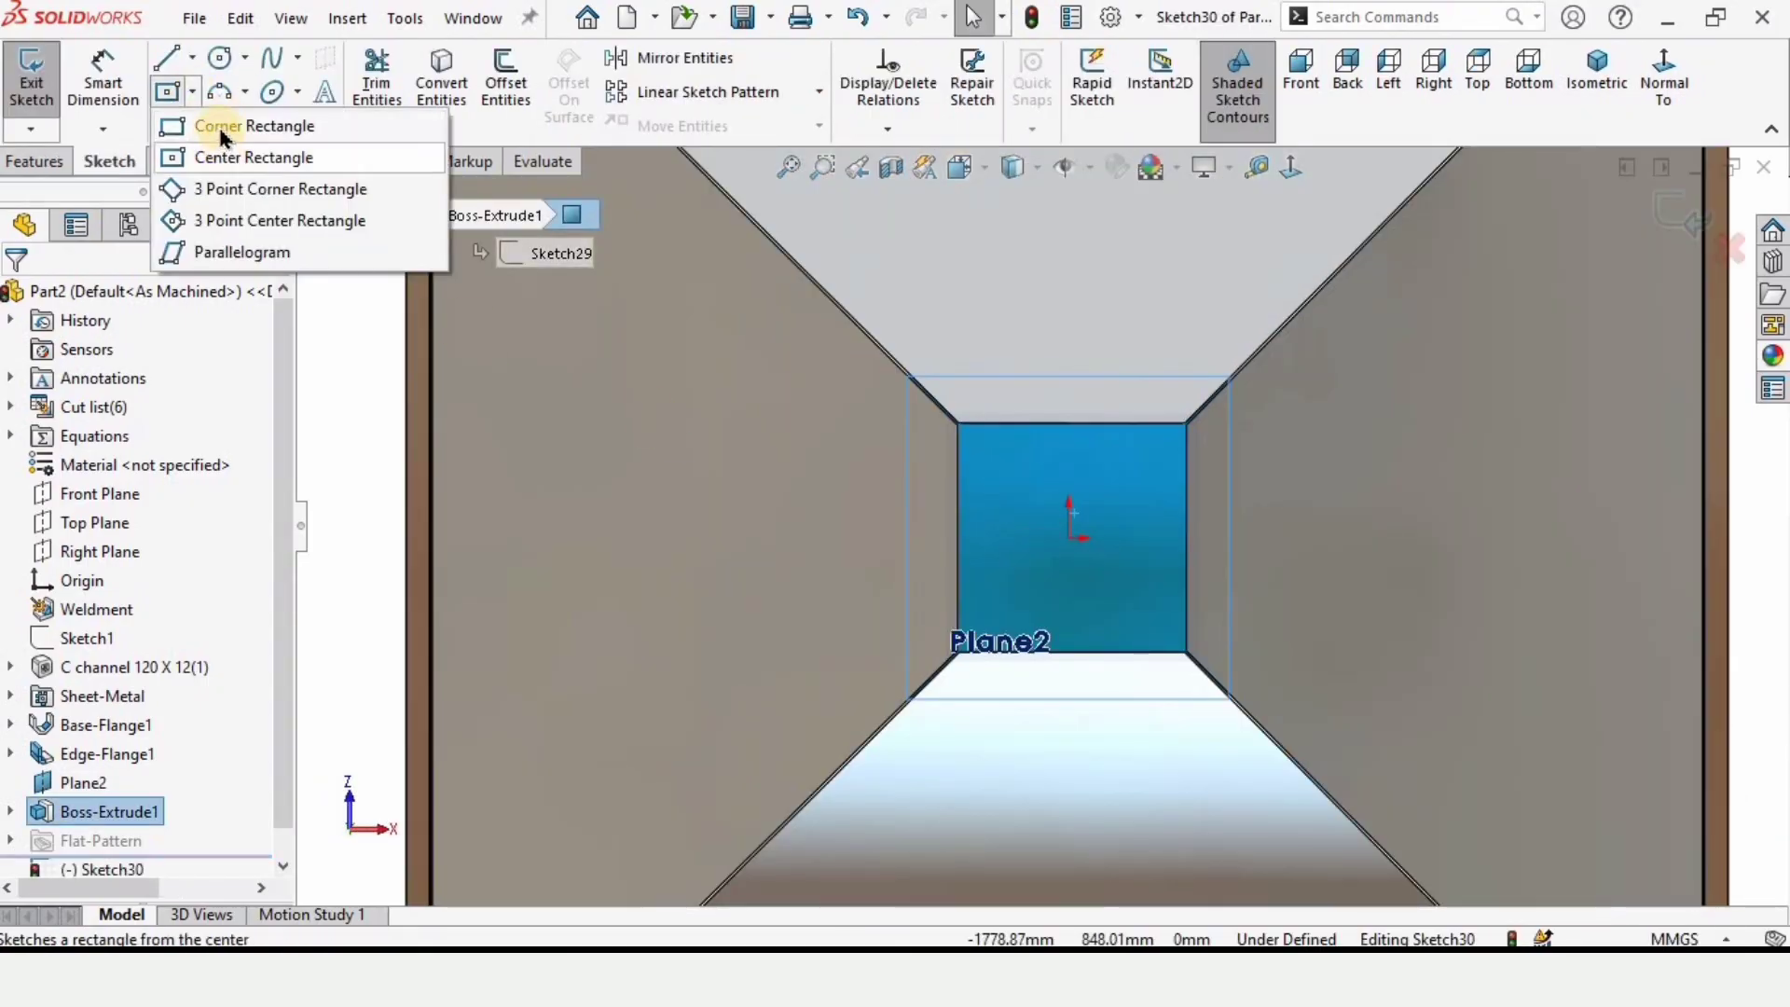
pyautogui.click(215, 126)
pyautogui.scroll(2, 887, 424)
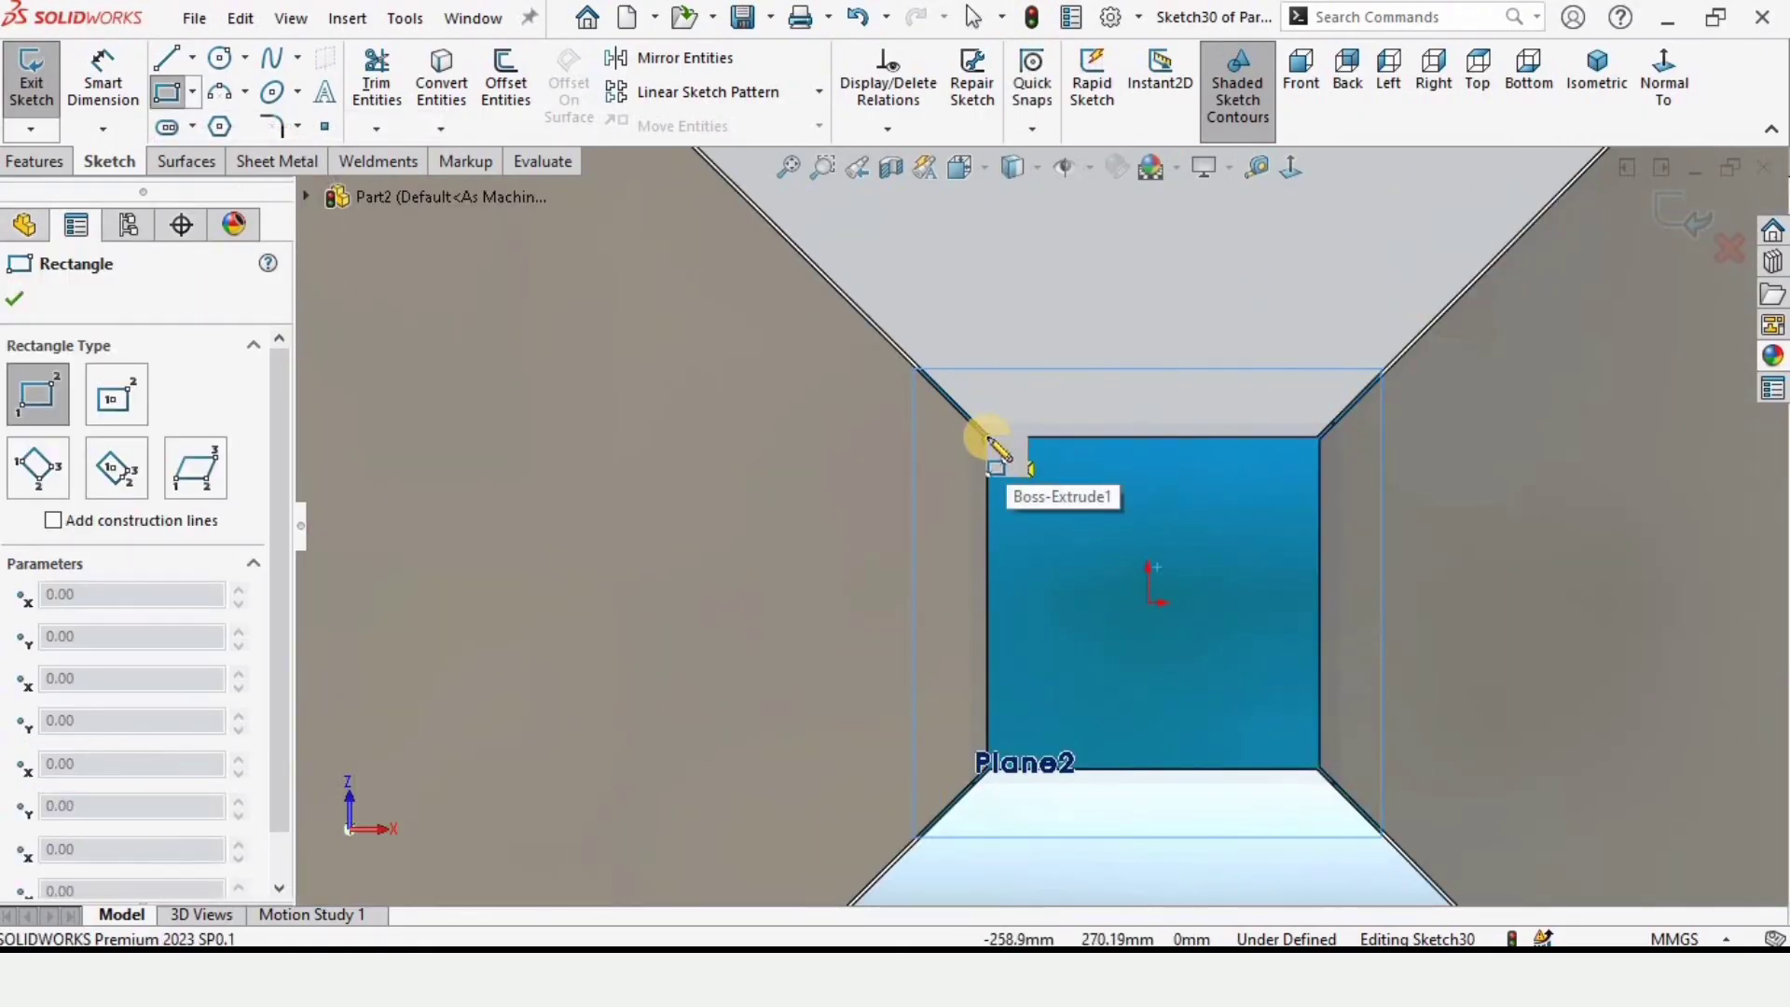
pyautogui.click(988, 438)
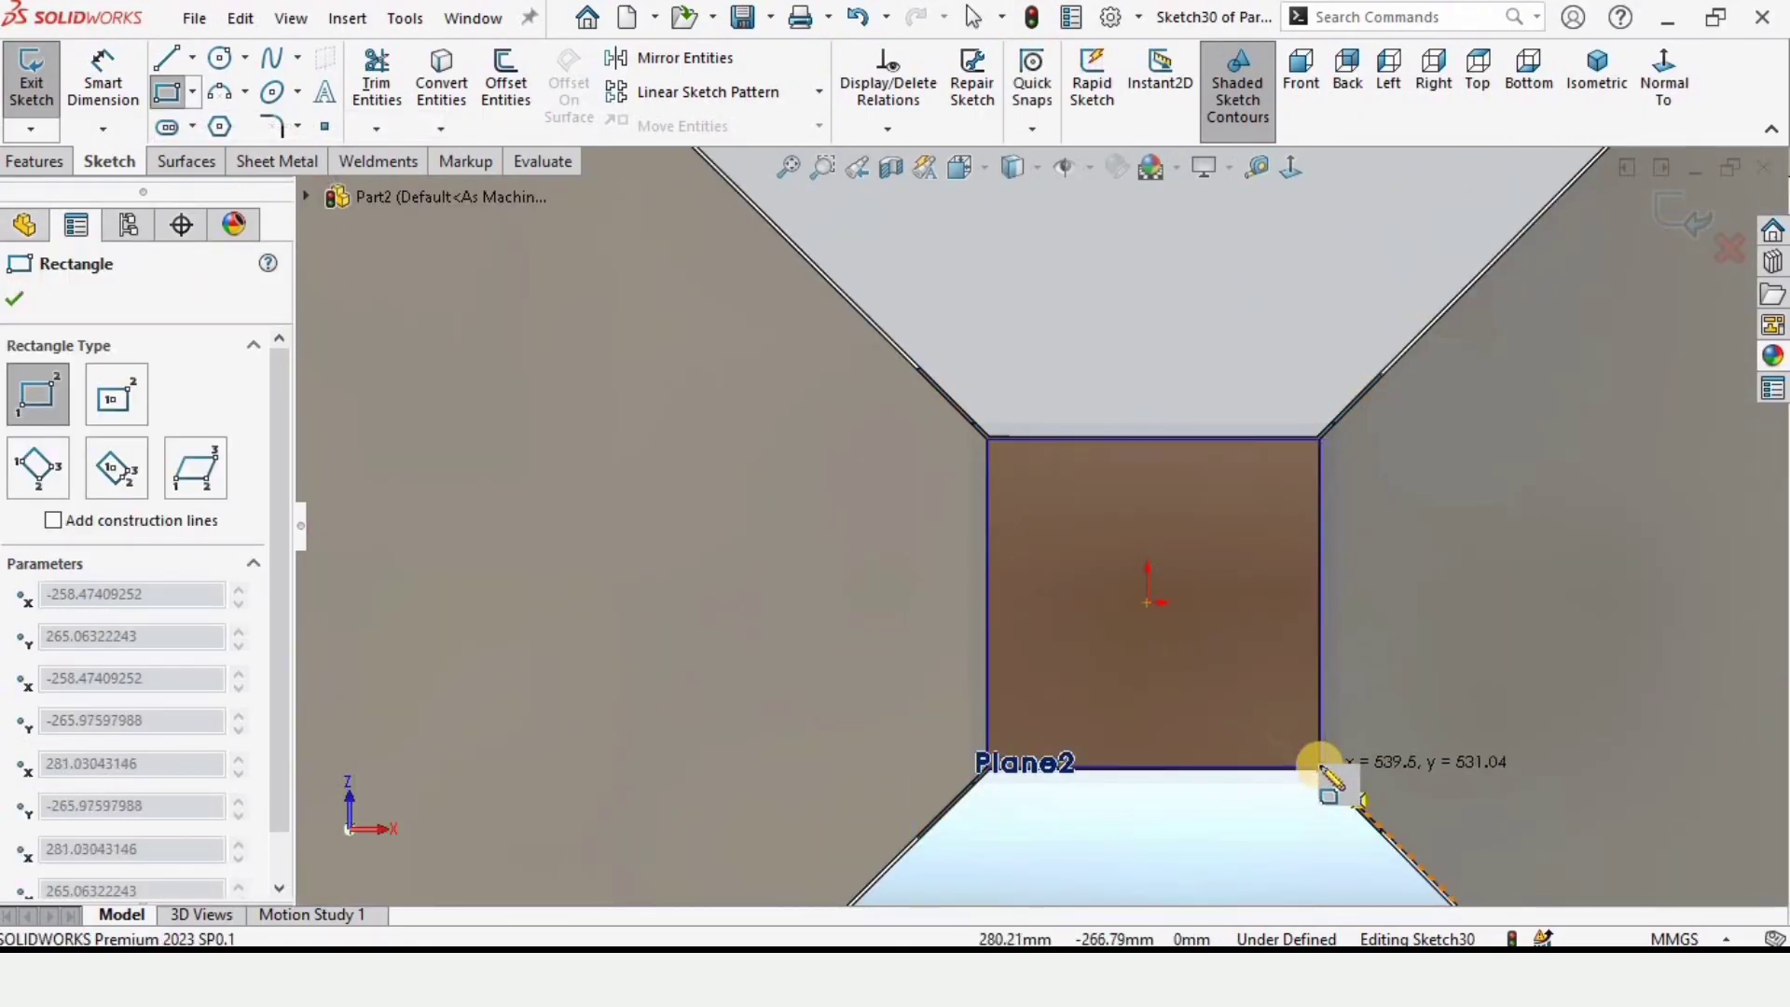
pyautogui.click(1320, 766)
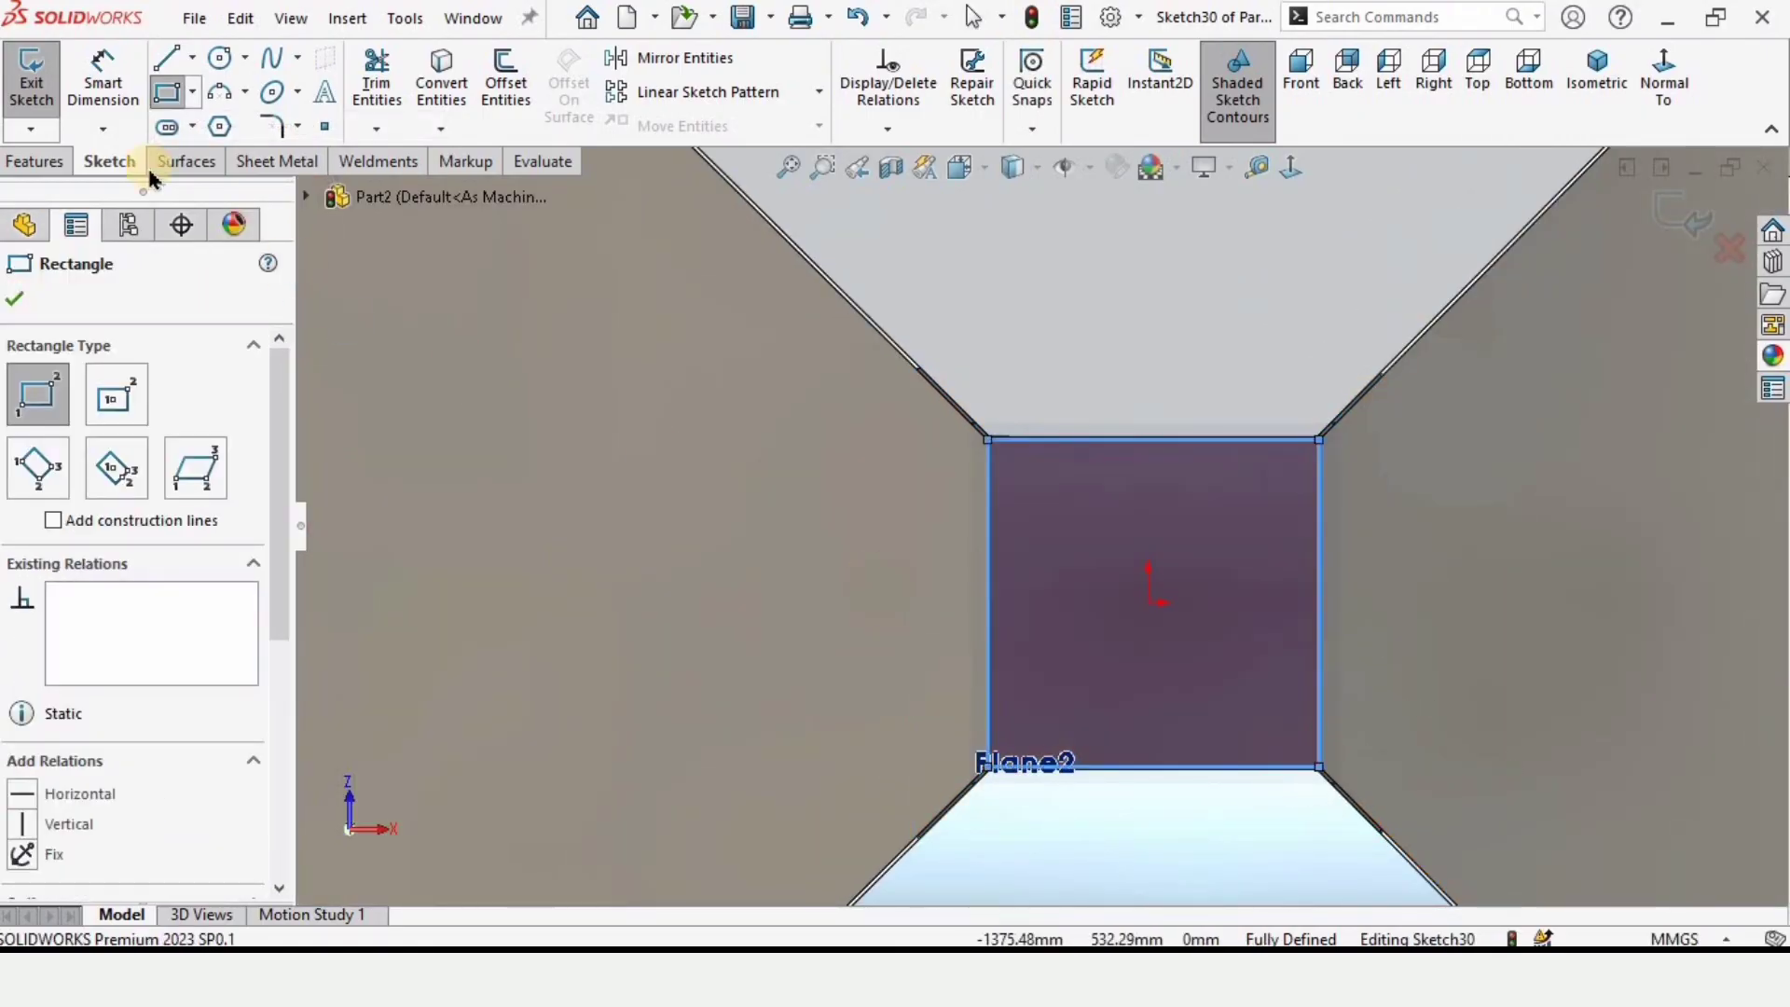
# Step: Cut the rectangle Through All to open the outlet in the flange plate
pyautogui.click(26, 166)
pyautogui.click(385, 79)
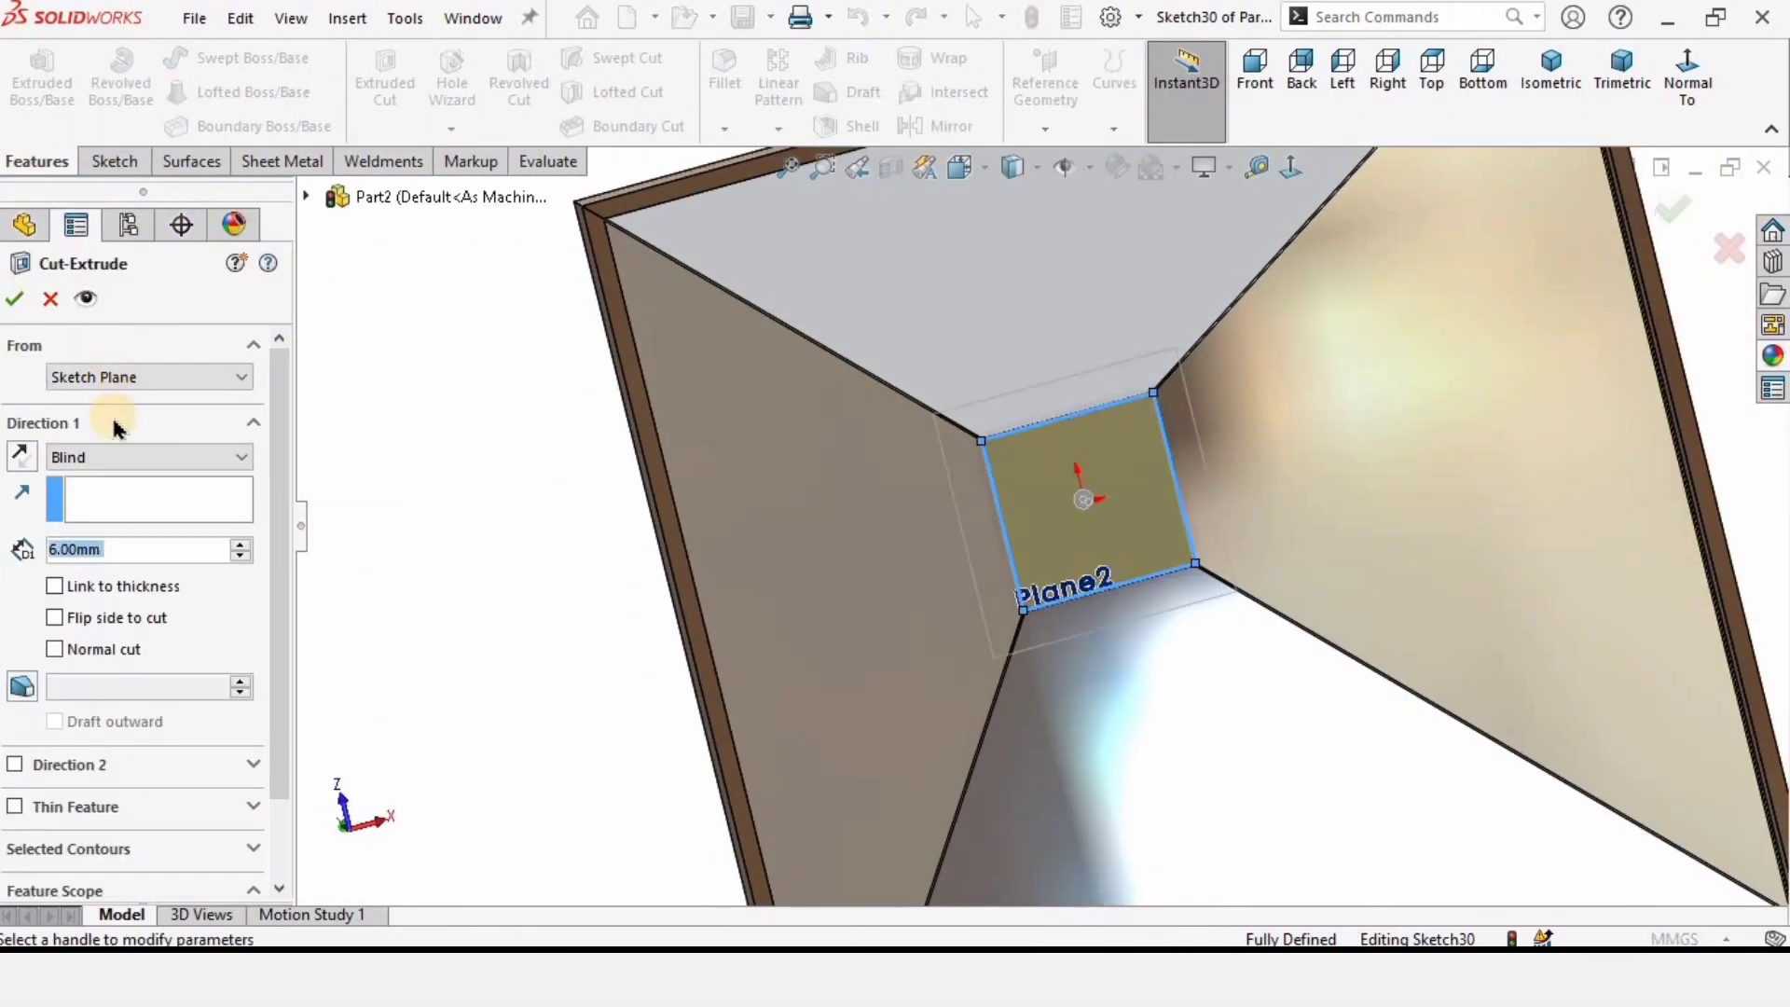
pyautogui.click(118, 457)
pyautogui.click(110, 499)
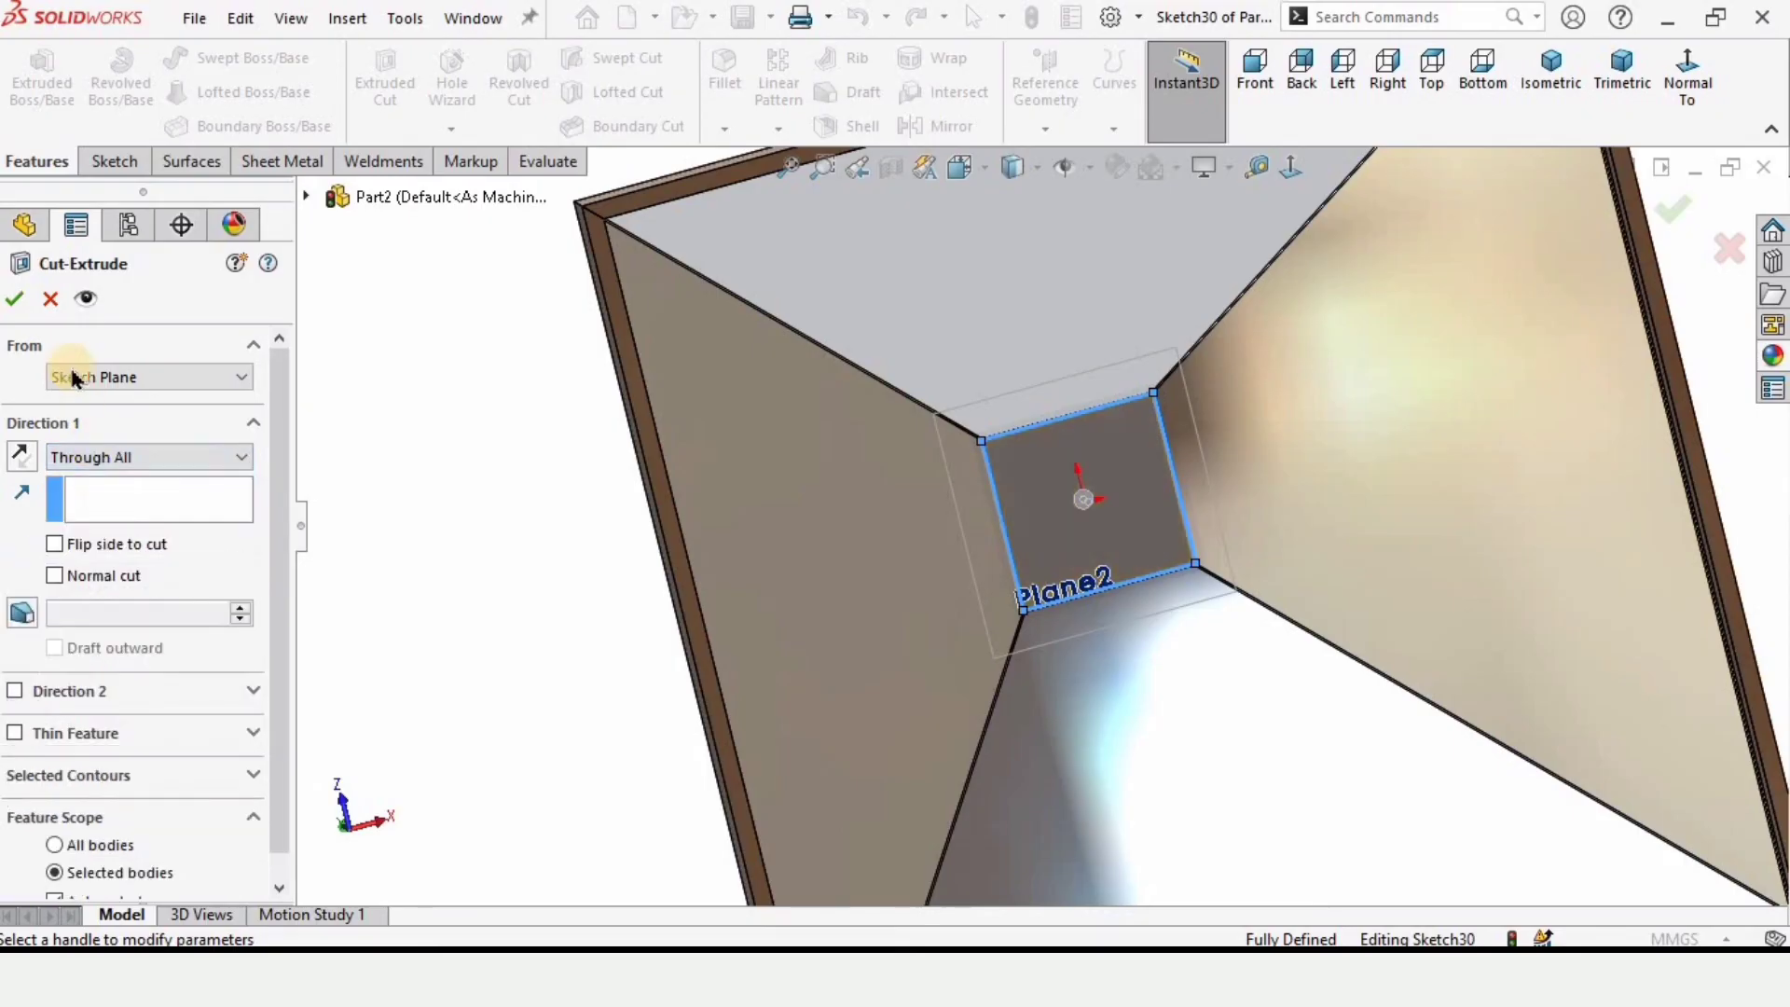
pyautogui.press('Return')
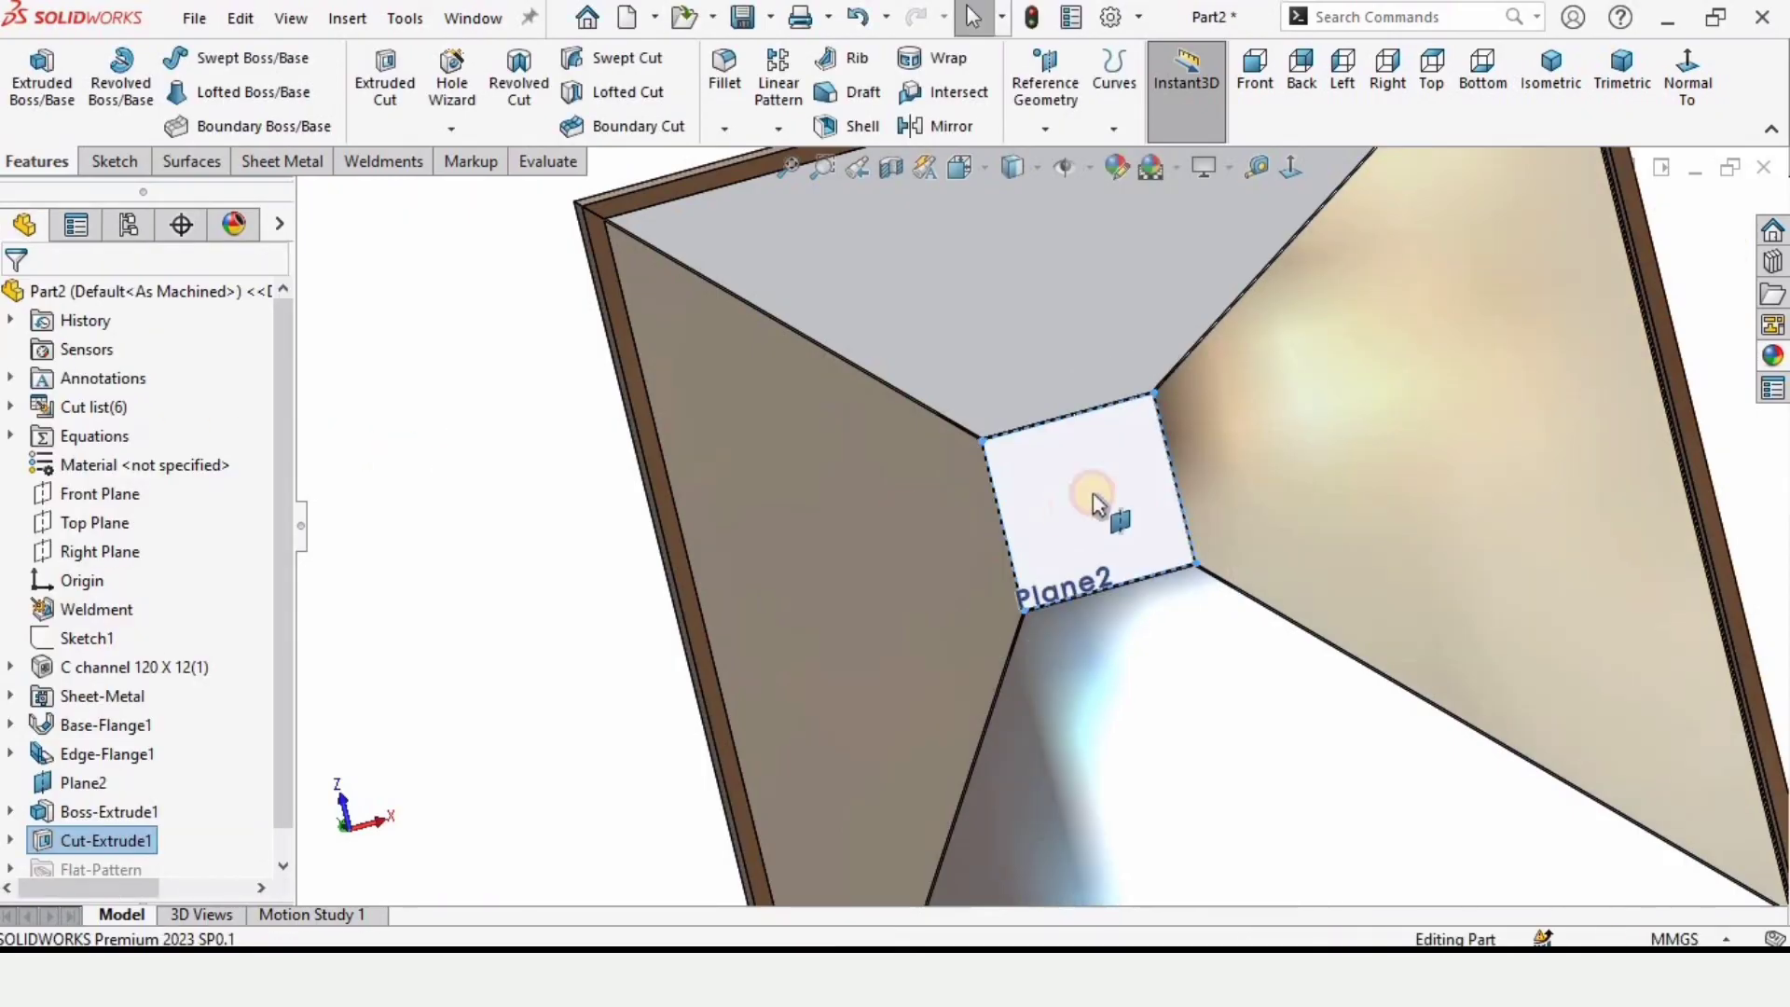
# Step: Hide the reference plane Plane2 at the hopper's outlet
pyautogui.scroll(3, 1100, 508)
pyautogui.moveTo(1099, 508); pyautogui.dragTo(840, 476, button='middle')
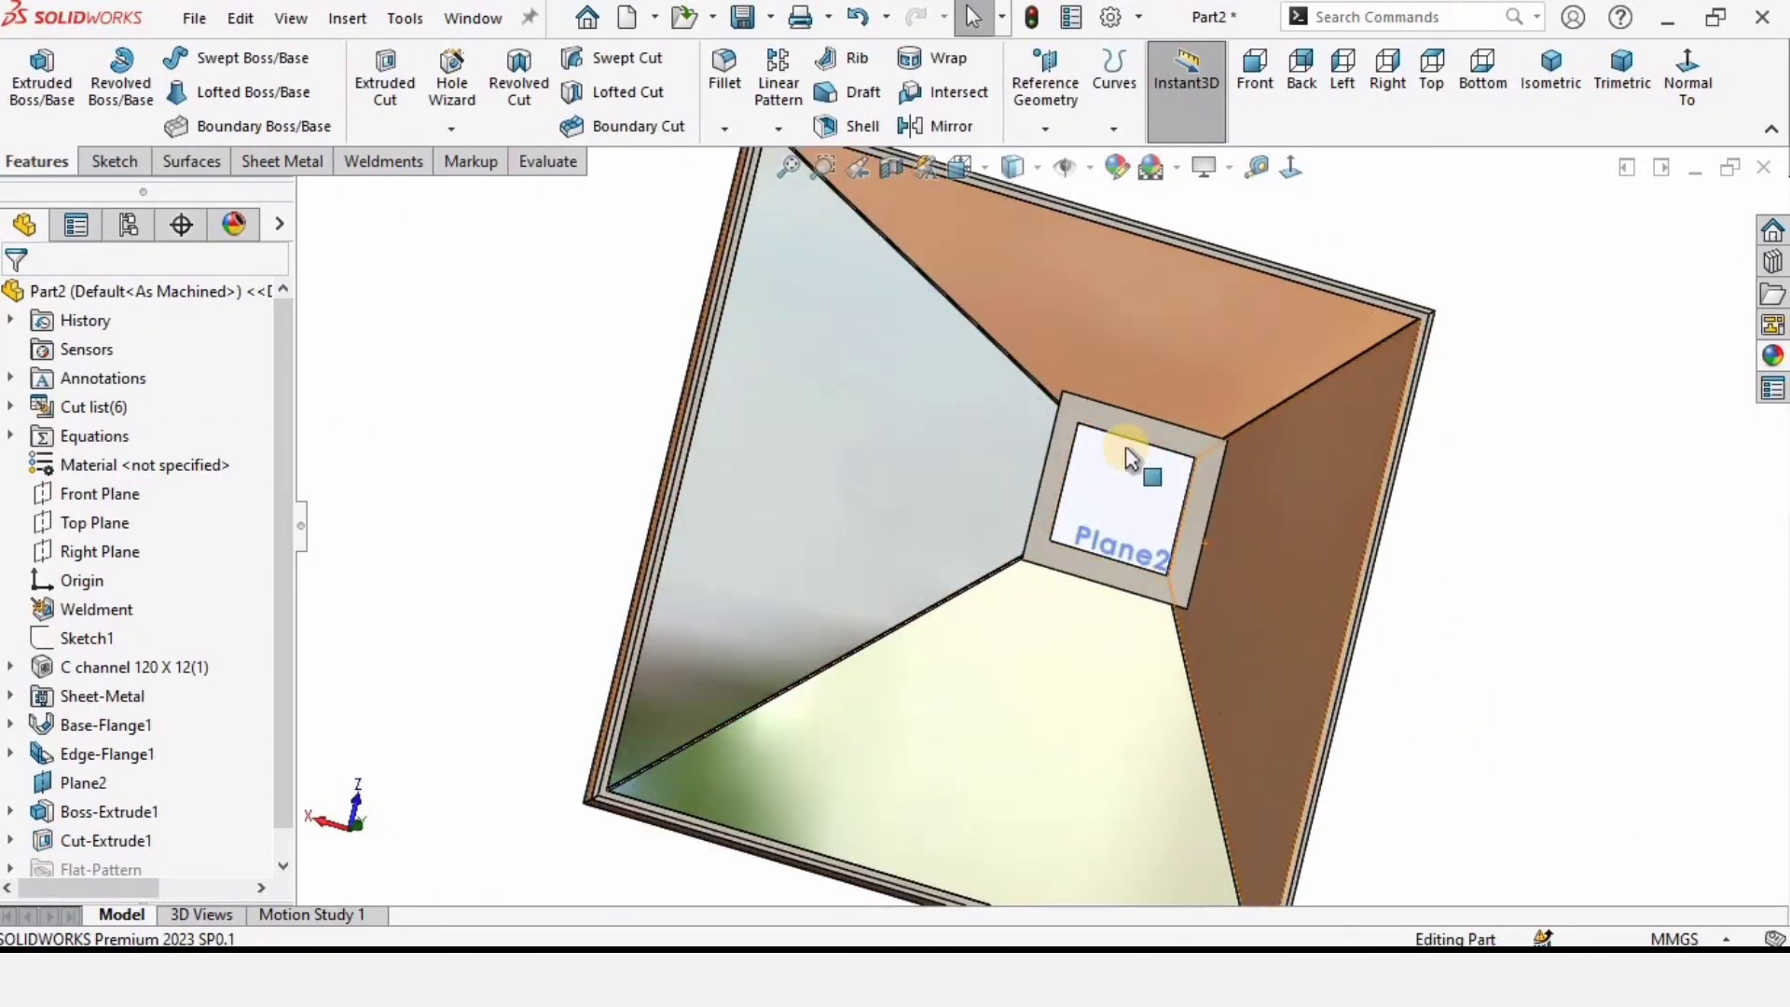
pyautogui.scroll(-3, 877, 461)
pyautogui.rightClick(1077, 476)
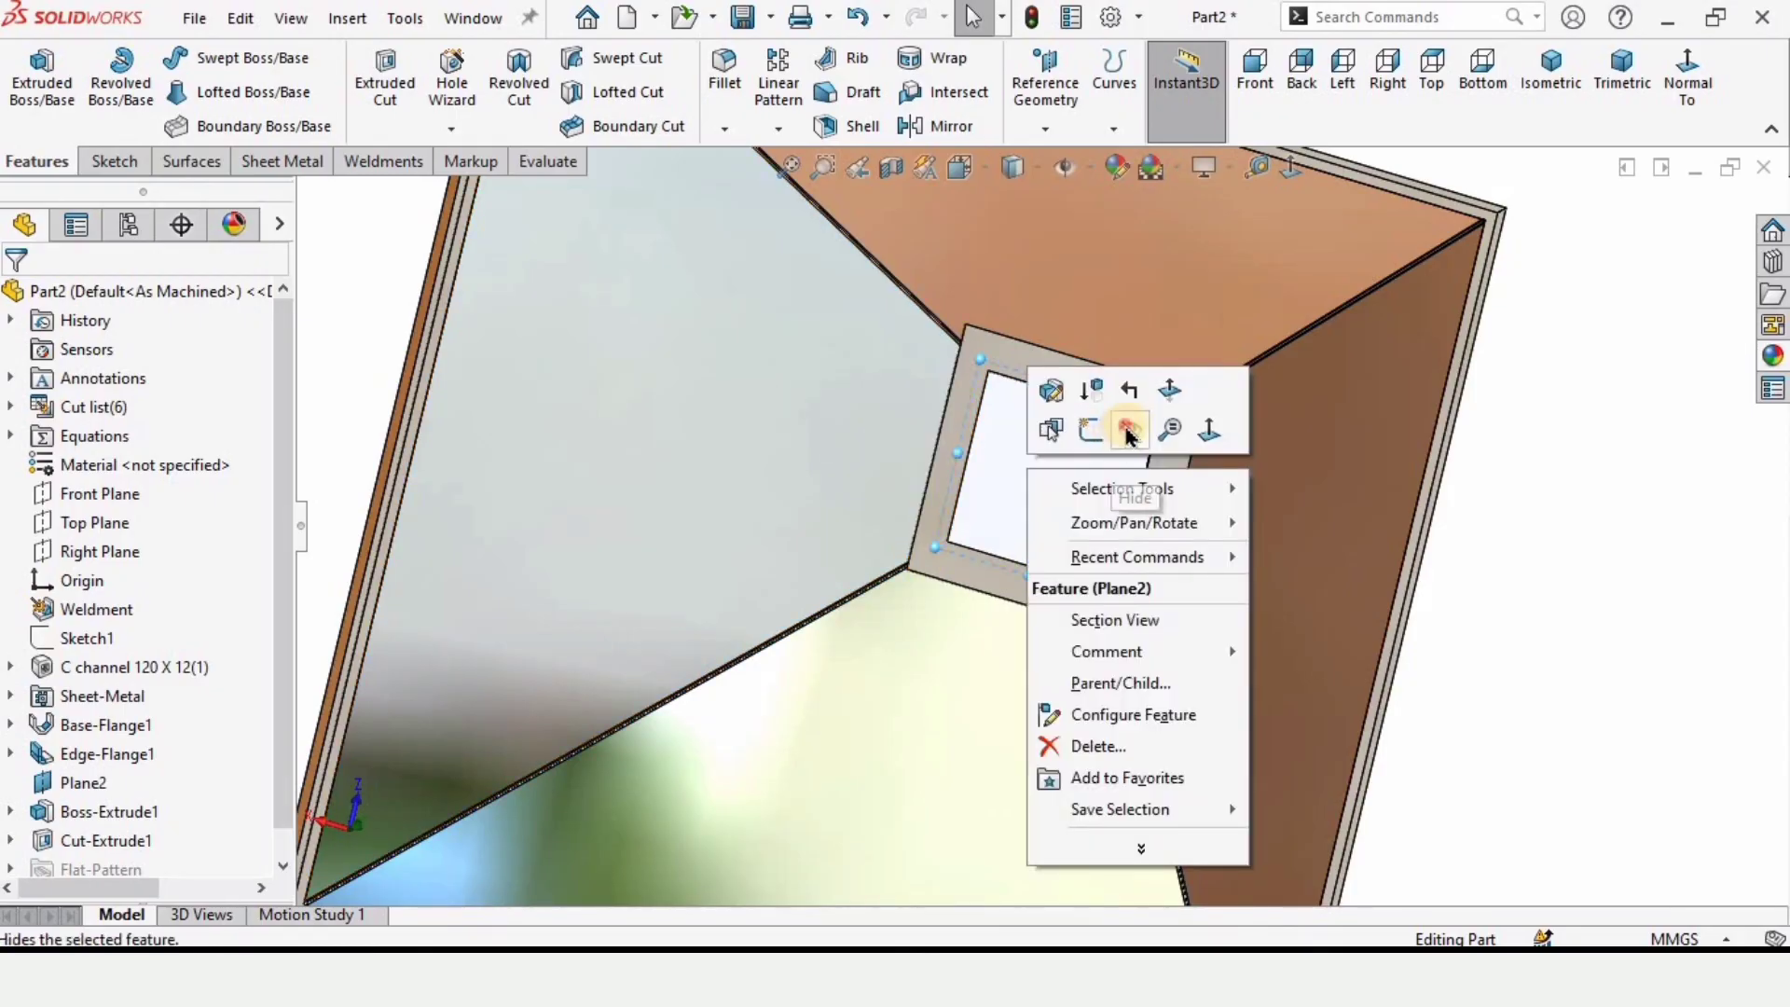
pyautogui.click(1138, 428)
# Step: Flatten the sheet metal hopper body to examine its flat pattern, and return it to the folded state
pyautogui.scroll(5, 1063, 494)
pyautogui.scroll(-3, 1075, 489)
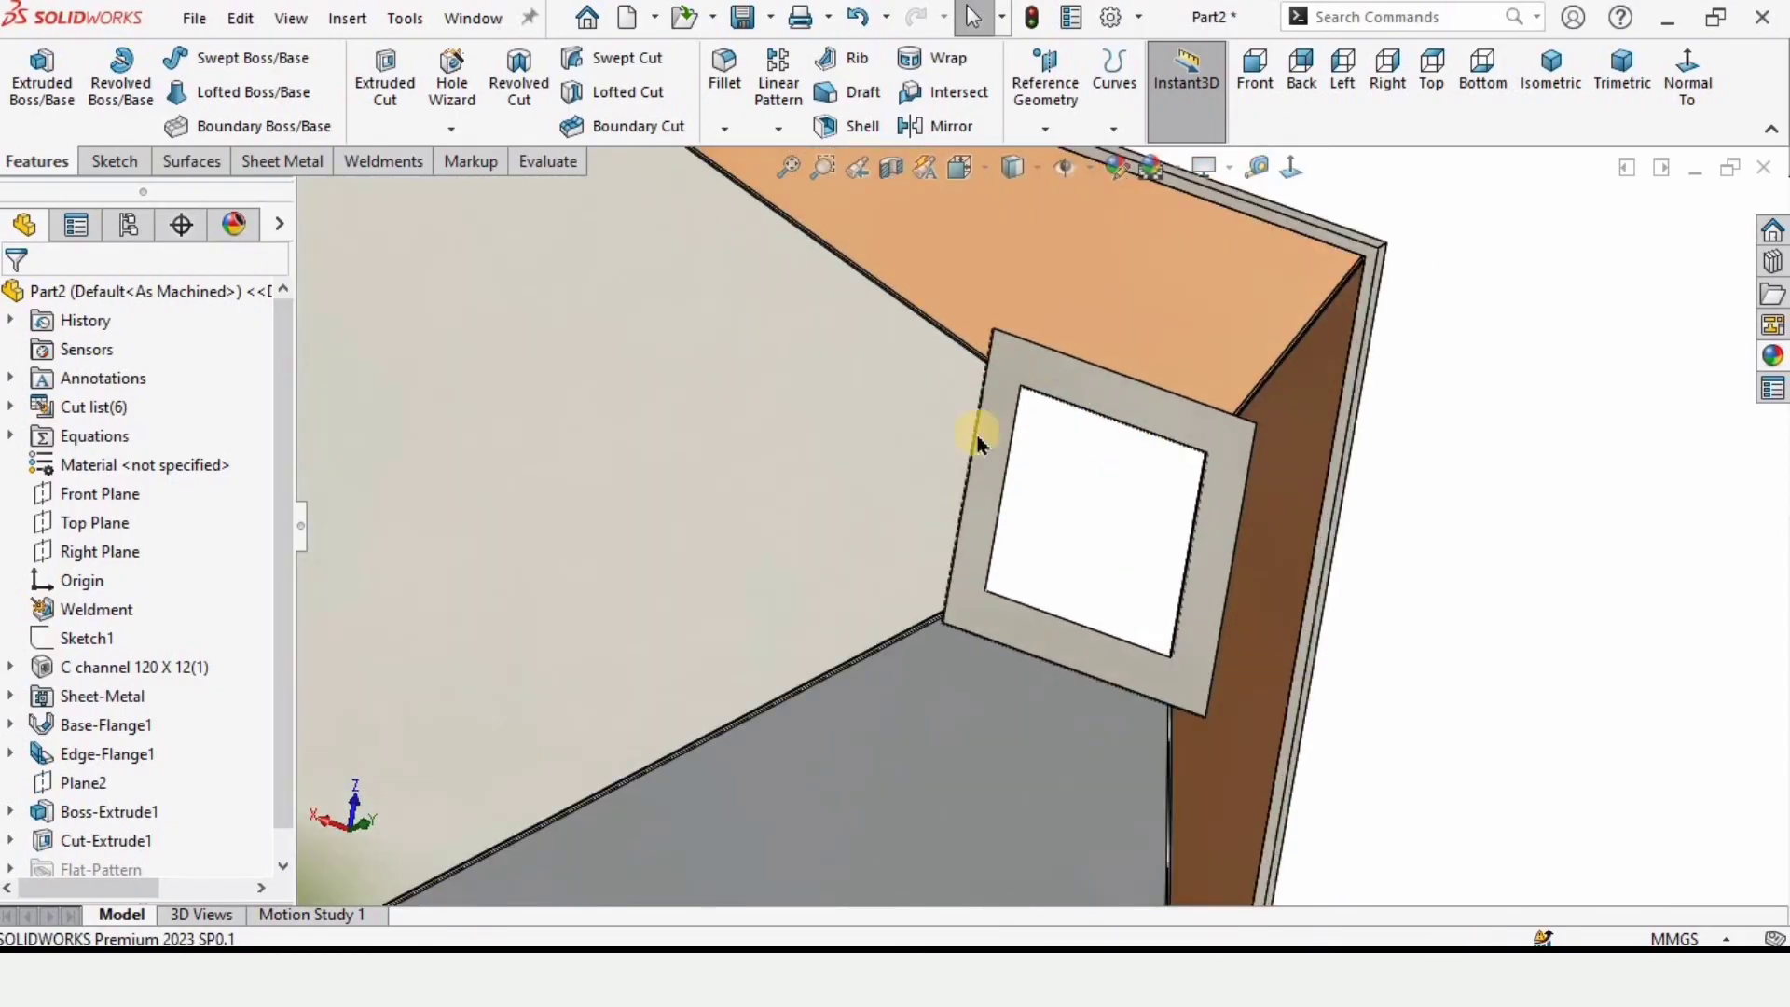
pyautogui.scroll(5, 1042, 457)
pyautogui.moveTo(1042, 456); pyautogui.dragTo(886, 214, button='middle')
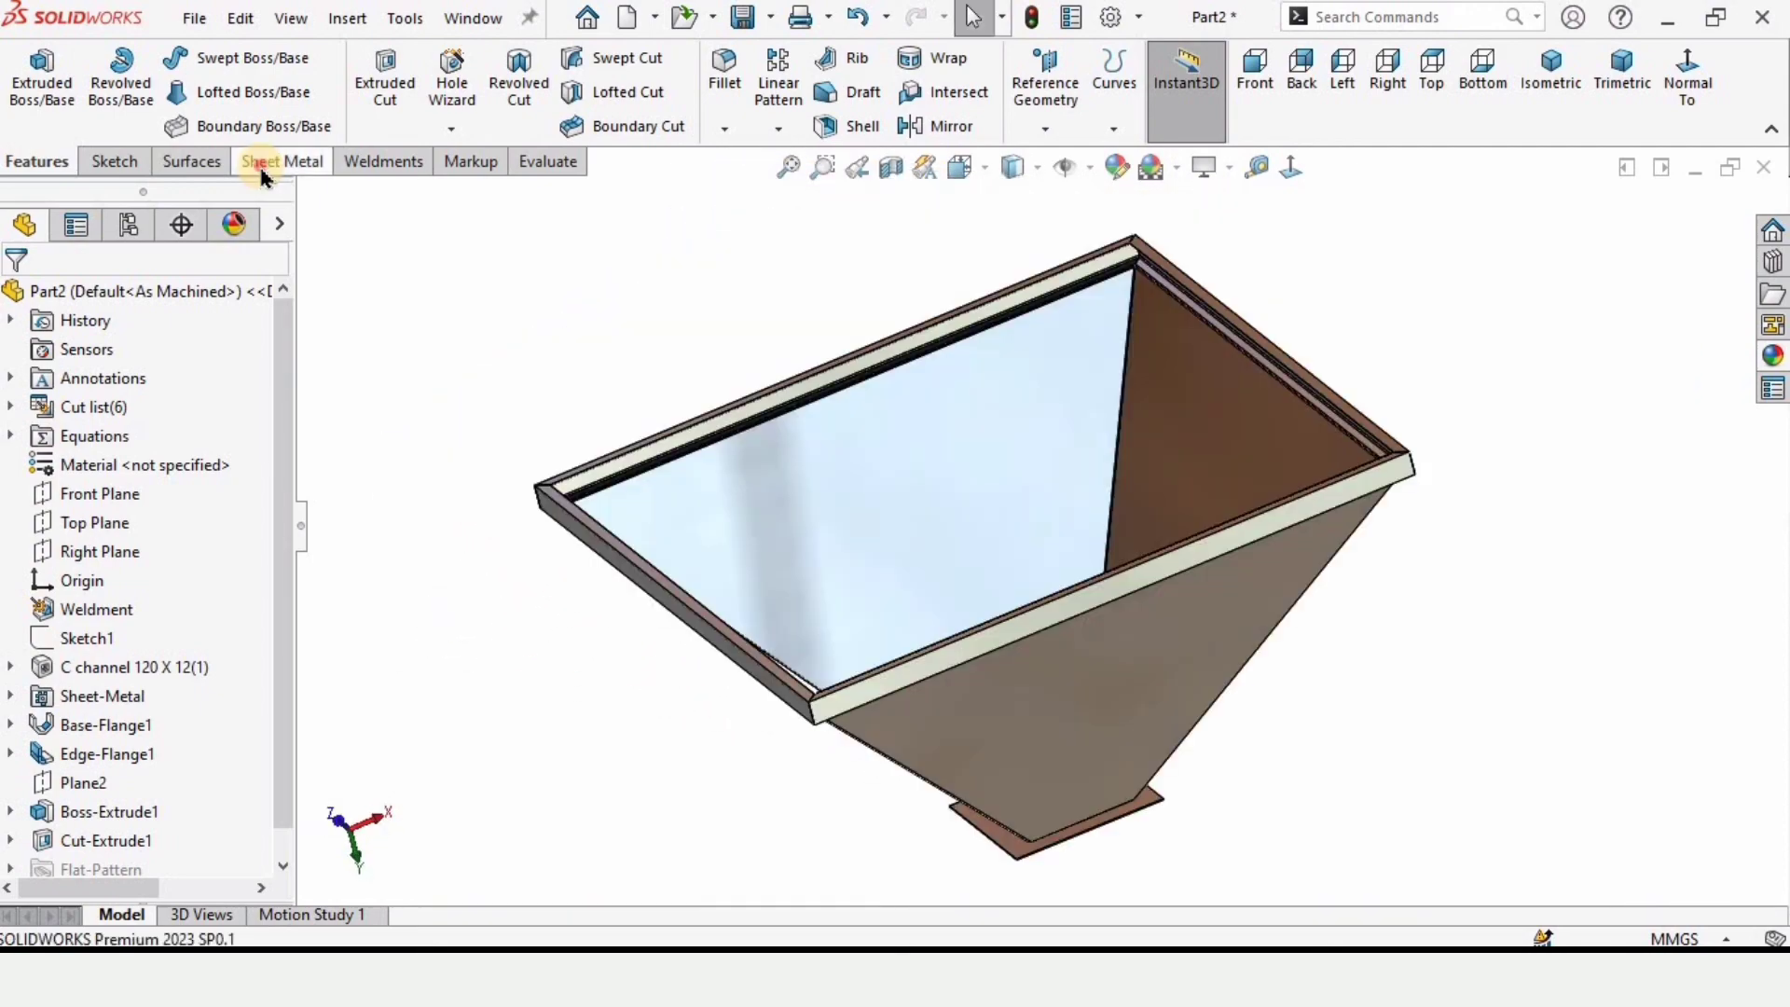
pyautogui.click(280, 162)
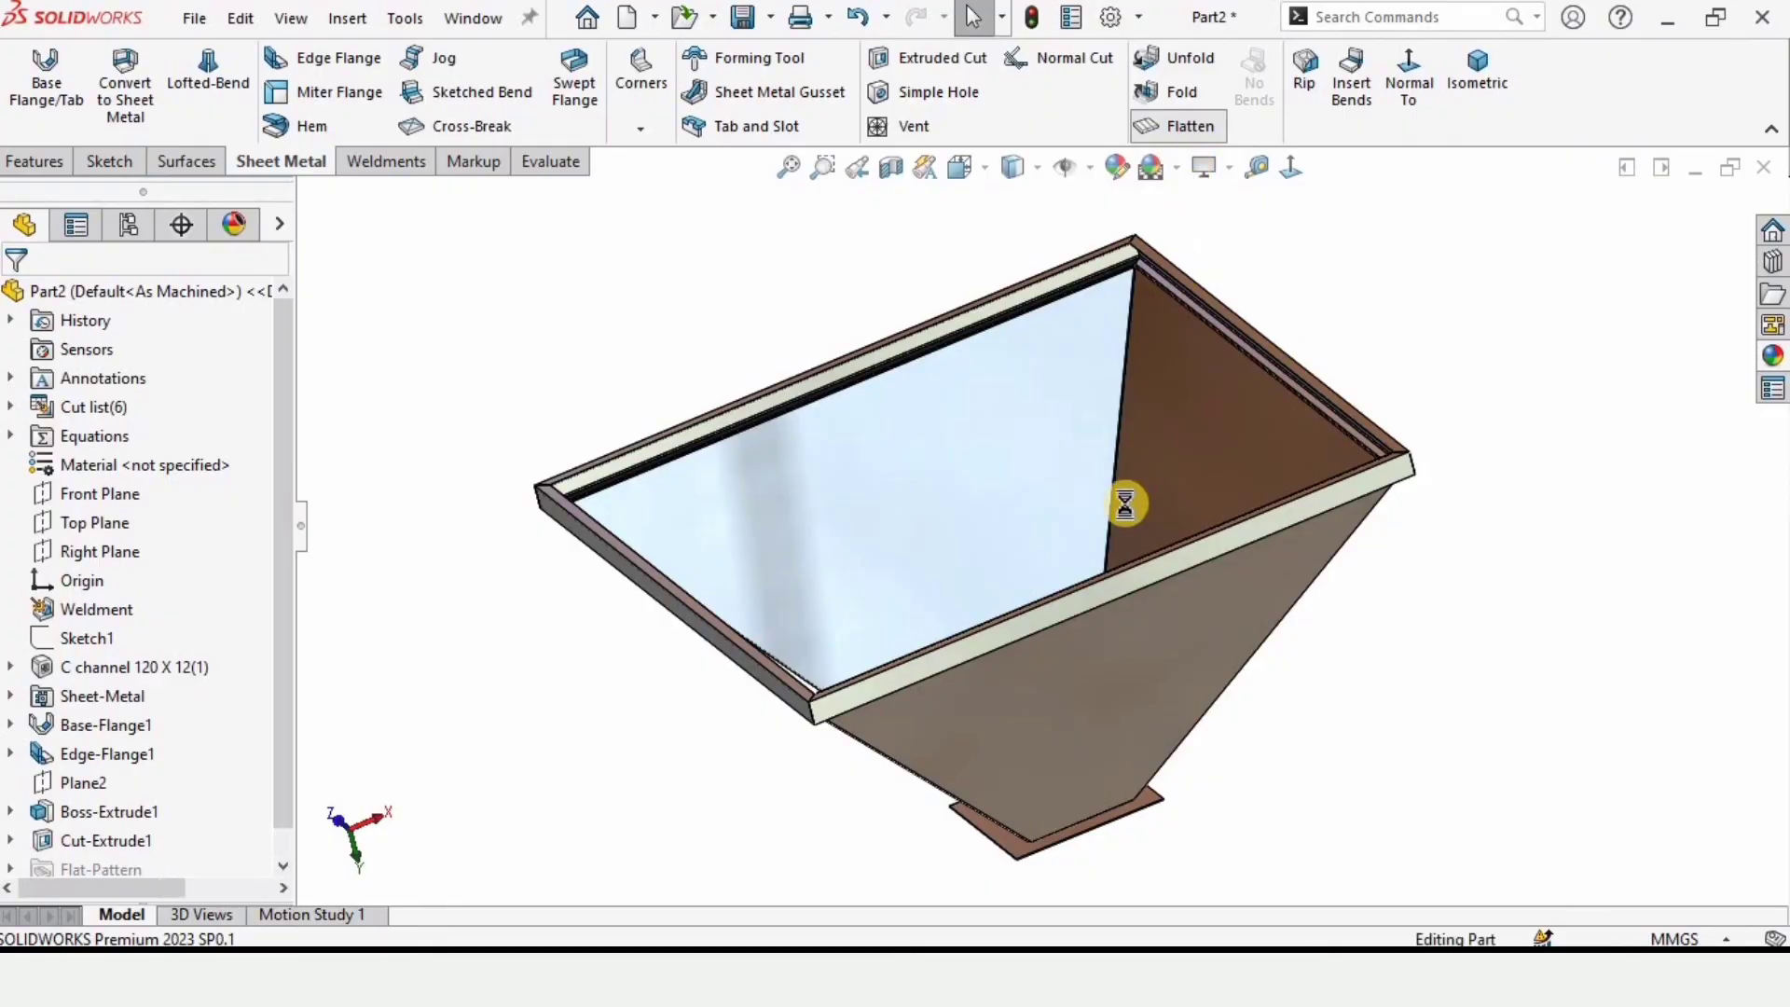
pyautogui.click(1058, 433)
pyautogui.moveTo(1059, 434); pyautogui.dragTo(1033, 490, button='middle')
pyautogui.moveTo(1032, 423); pyautogui.dragTo(1093, 431, button='middle')
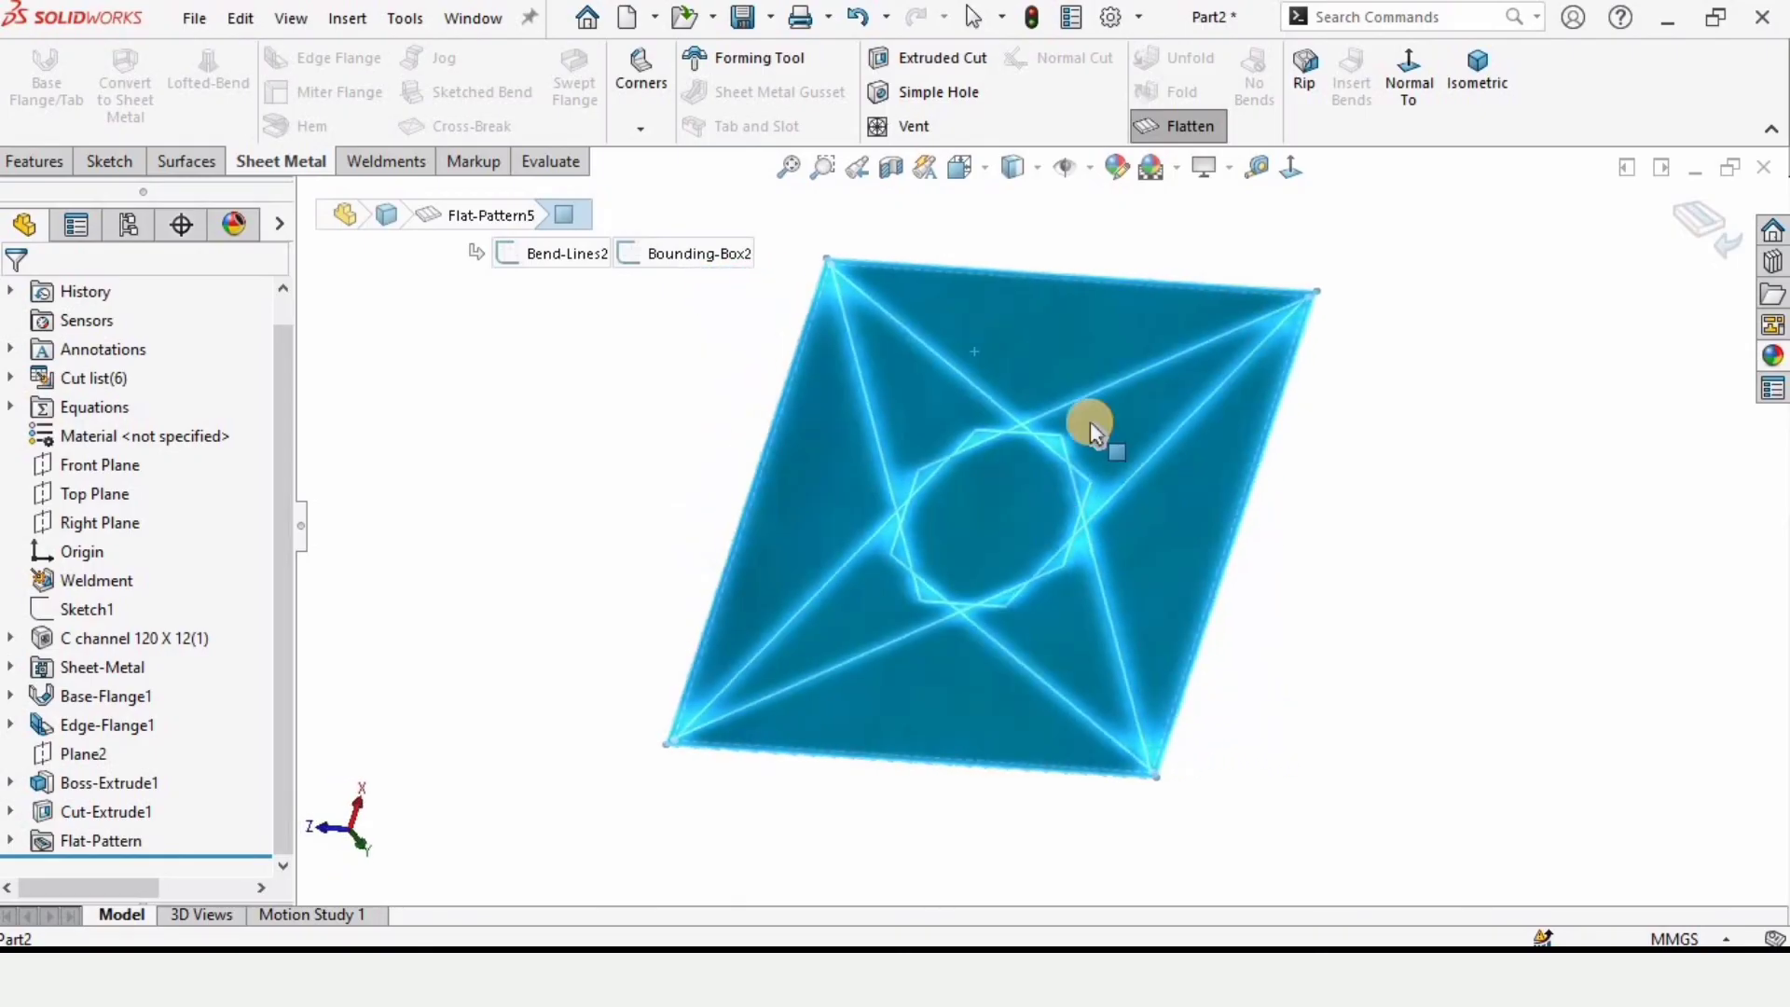
pyautogui.hotkey('ctrl', 'z')
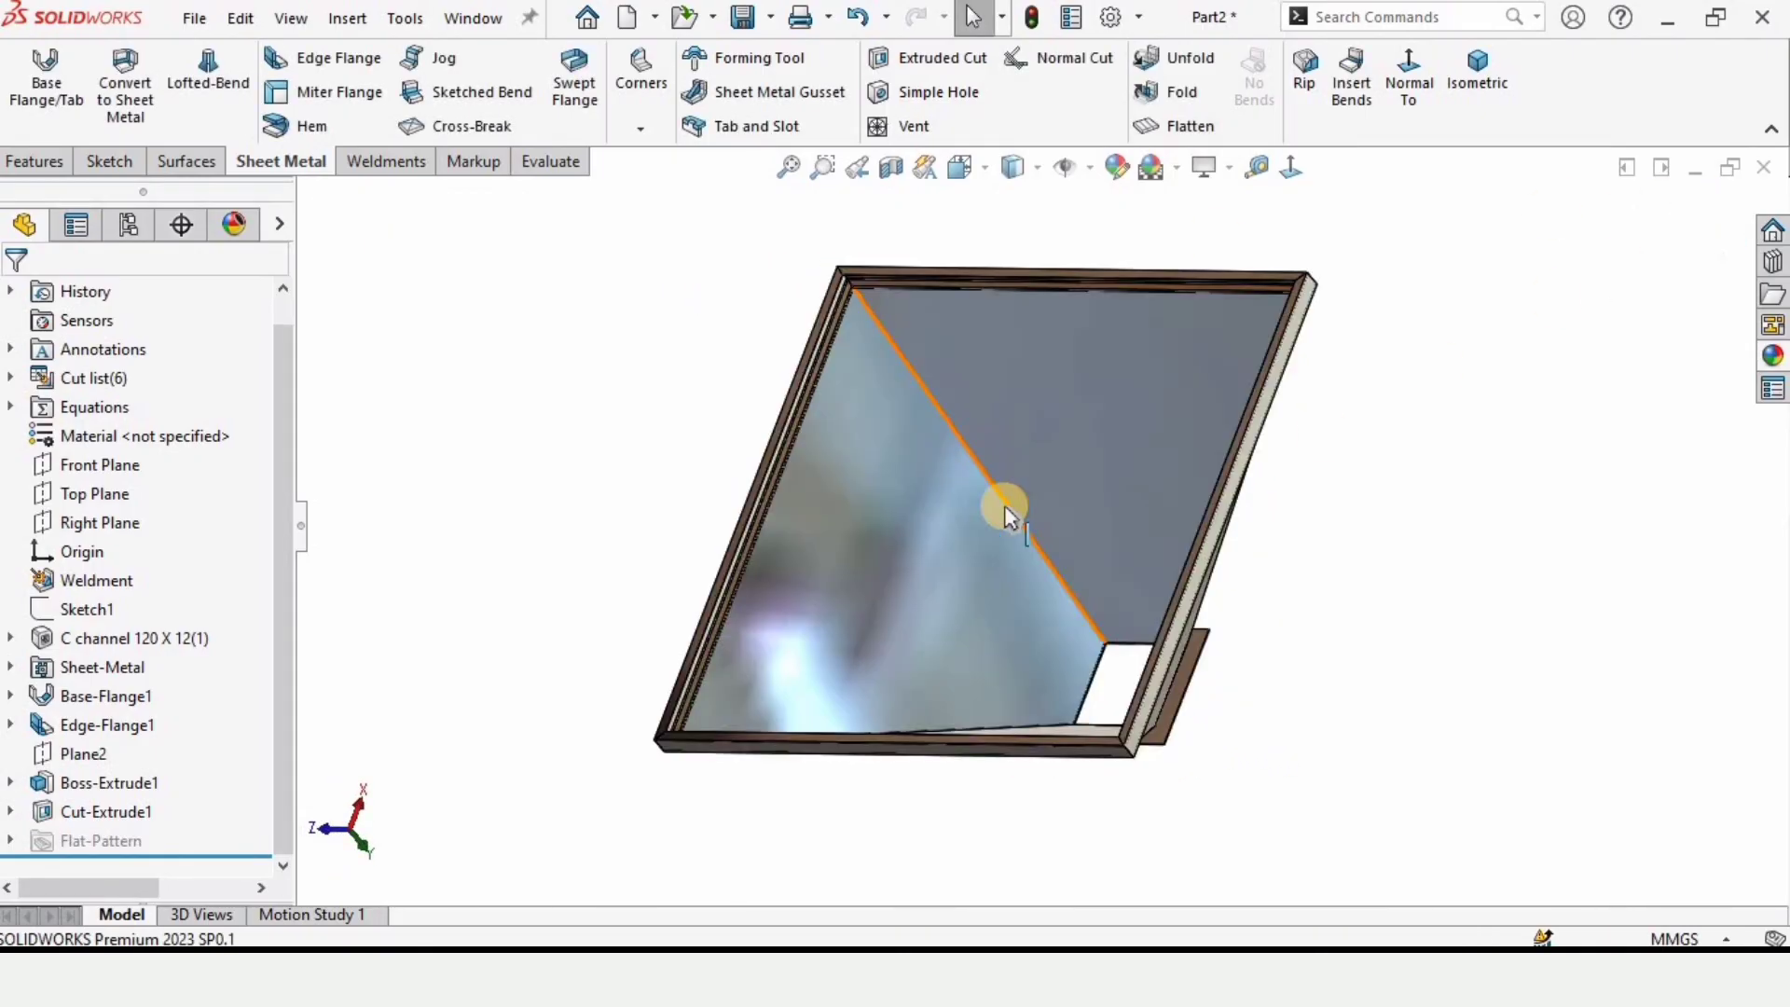